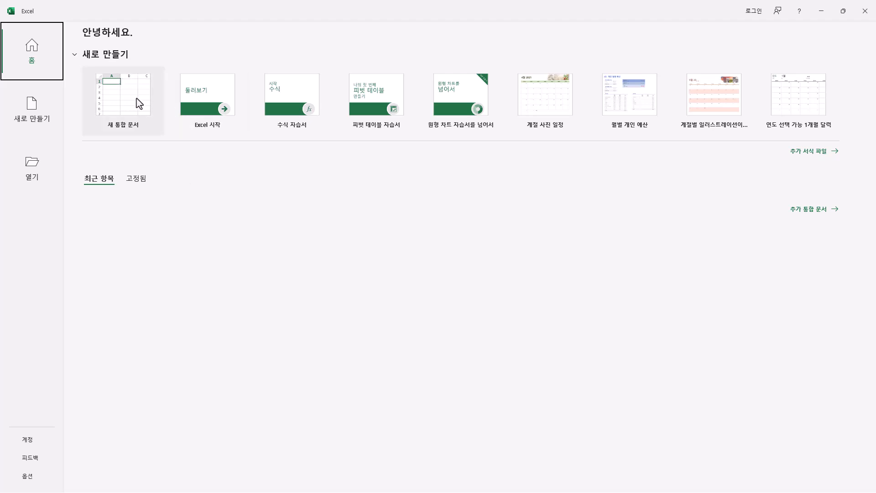
# Create a blank workbook and save it in the ITQ folder under Documents, named with the examinee number and name
pyautogui.click(124, 104)
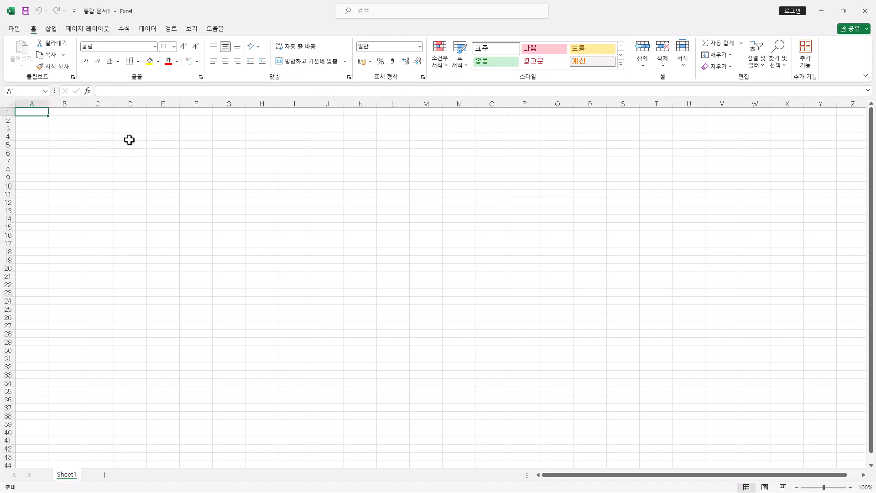
pyautogui.click(26, 11)
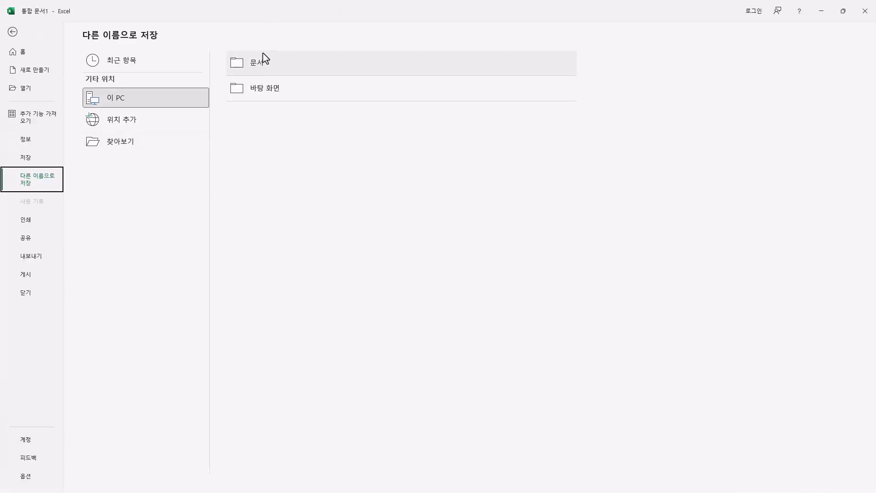
pyautogui.click(263, 71)
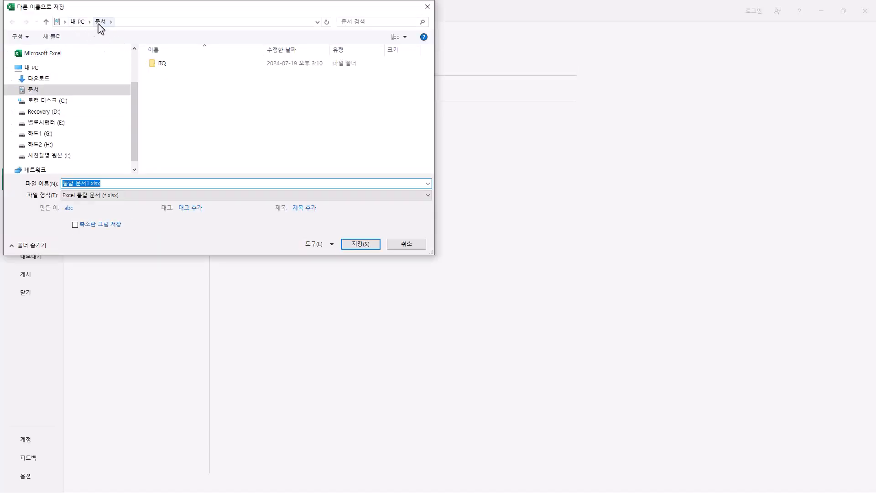
pyautogui.doubleClick(171, 68)
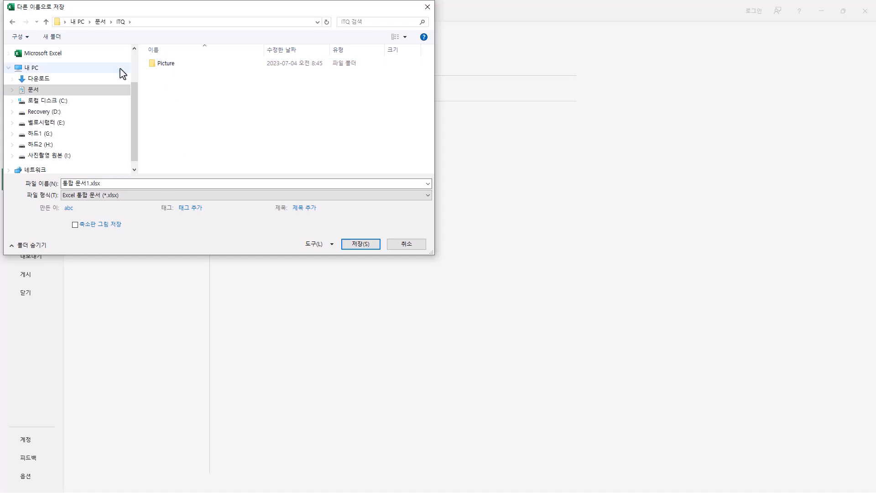
pyautogui.click(122, 185)
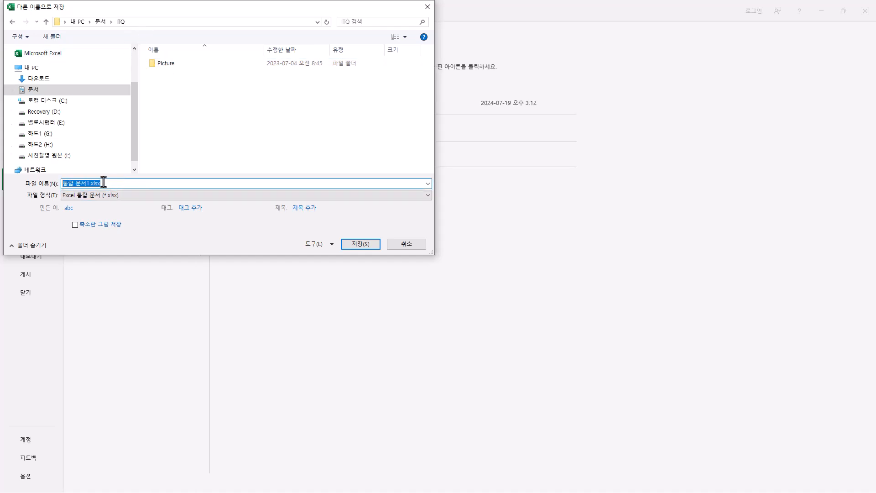
pyautogui.write('12345678-홍길동')
pyautogui.moveTo(87, 185); pyautogui.dragTo(50, 186)
pyautogui.click(366, 244)
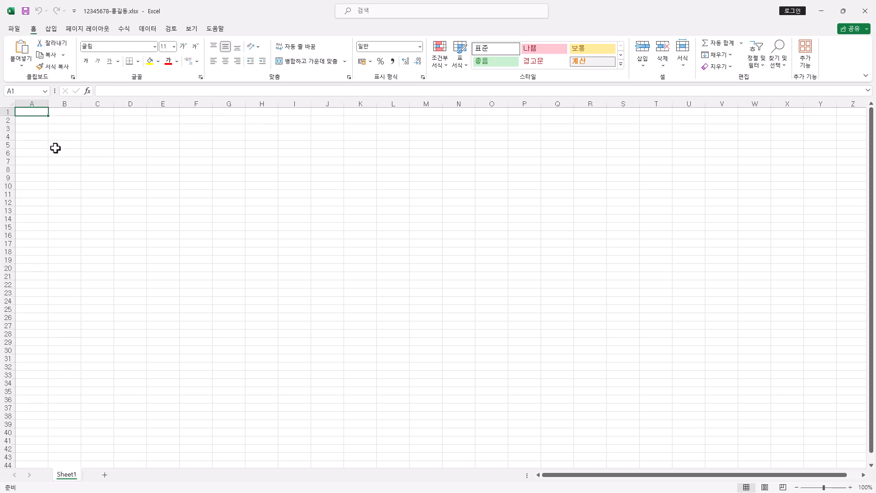
# Set the width of column A to 1
pyautogui.click(34, 104)
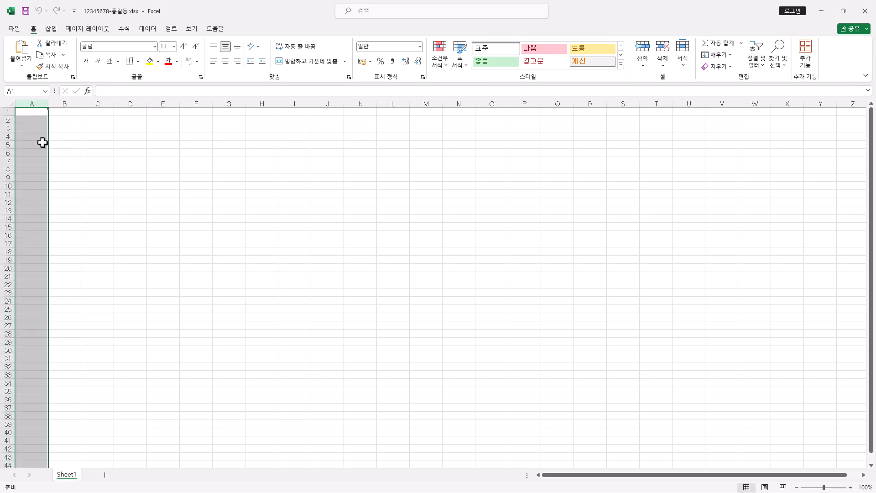
pyautogui.rightClick(36, 101)
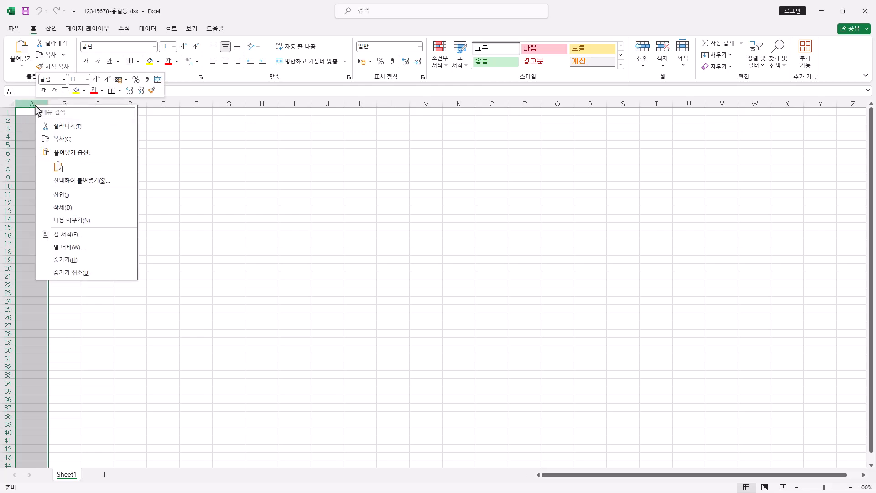
pyautogui.click(76, 251)
pyautogui.write('1')
pyautogui.click(66, 271)
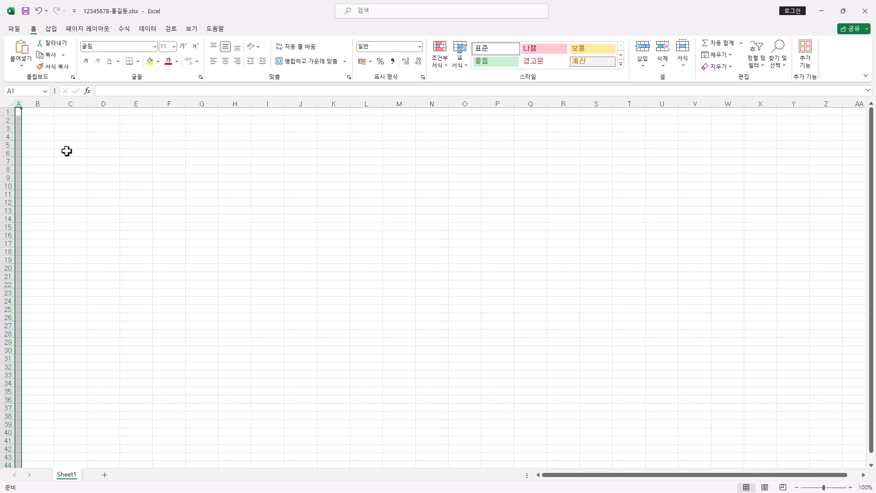
pyautogui.click(83, 145)
pyautogui.click(107, 145)
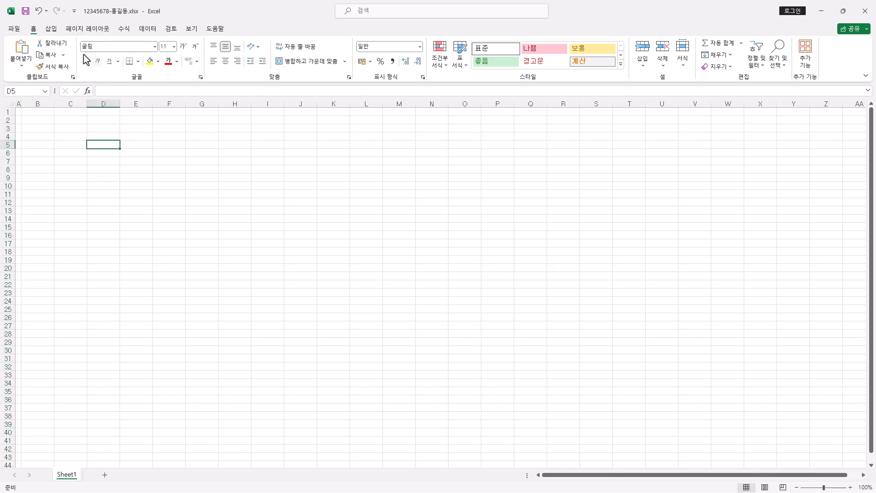
# Select the whole sheet and check its font name and size settings
pyautogui.click(18, 104)
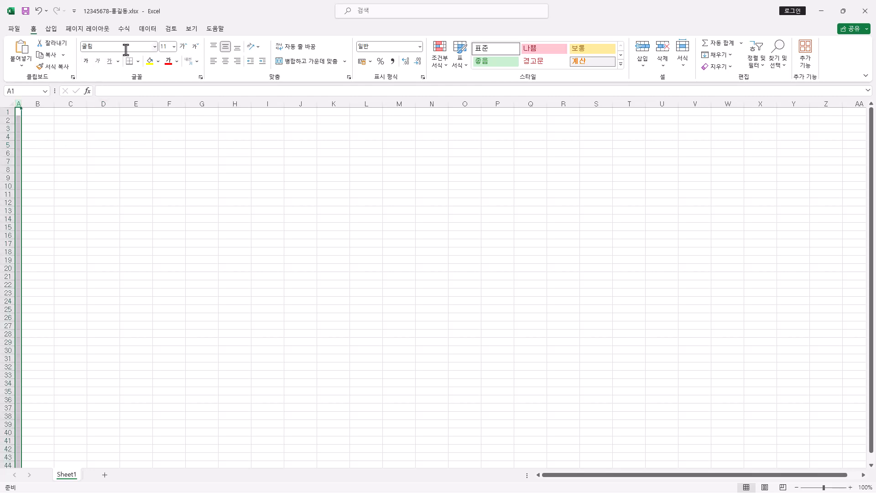
pyautogui.click(8, 105)
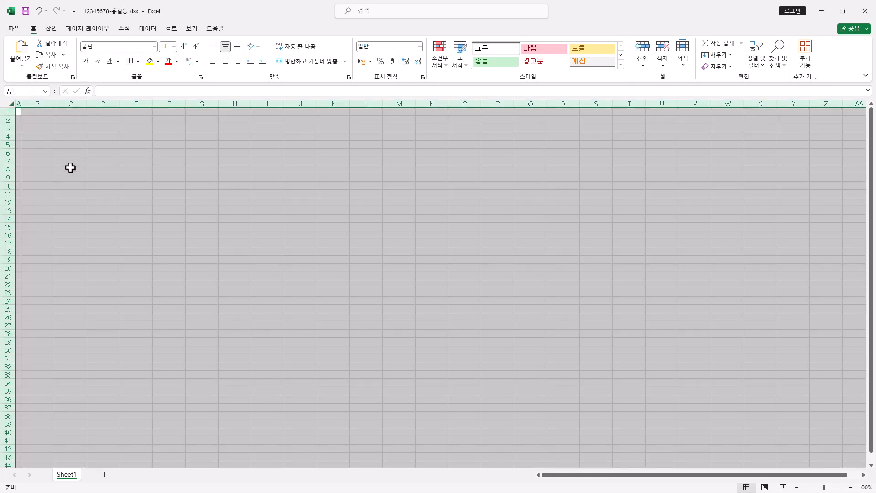
pyautogui.click(129, 47)
pyautogui.click(109, 45)
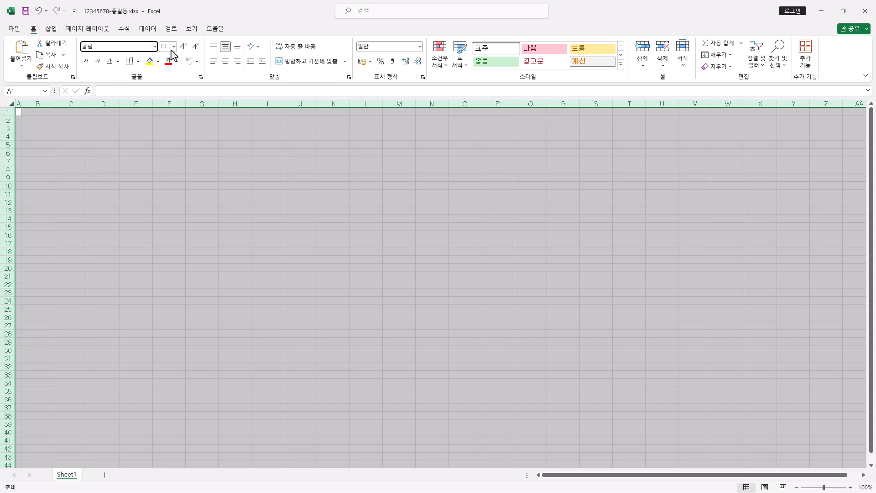
pyautogui.click(39, 120)
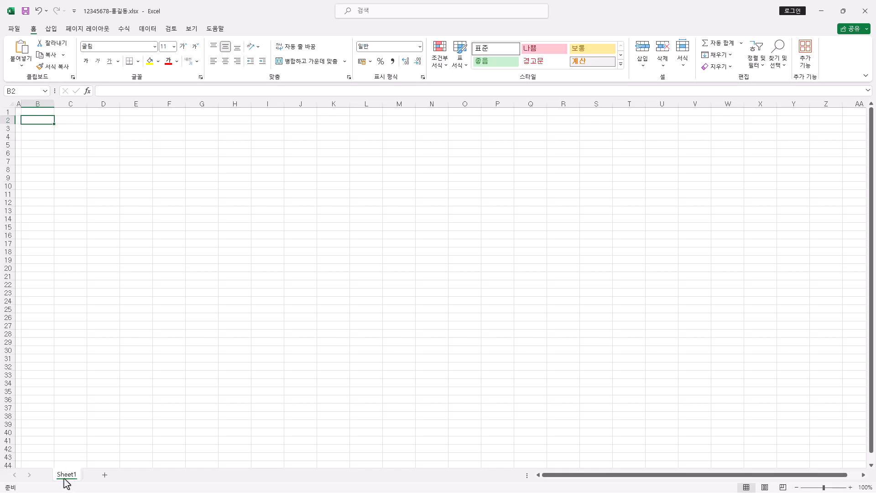
# Copy Sheet1 twice, name the three sheets 제1작업, 제2작업 and 제3작업, and return to 제1작업
pyautogui.moveTo(64, 480); pyautogui.dragTo(142, 474)
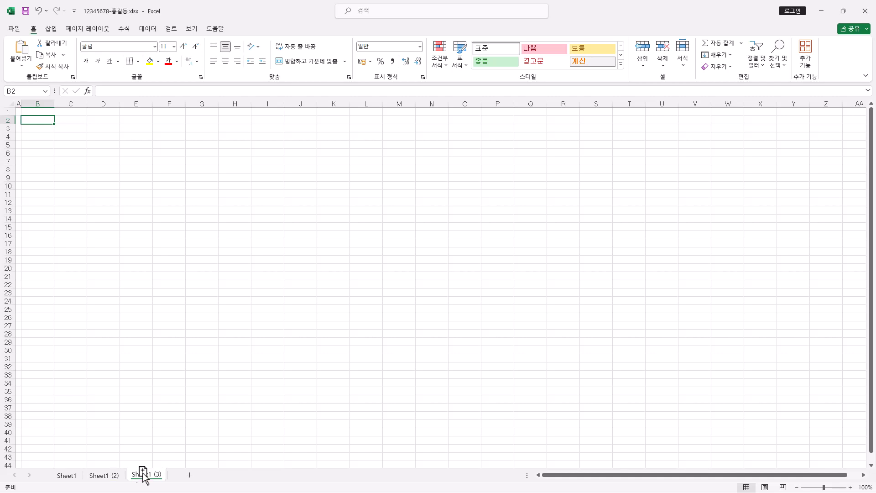
pyautogui.doubleClick(73, 477)
pyautogui.write('제1작업')
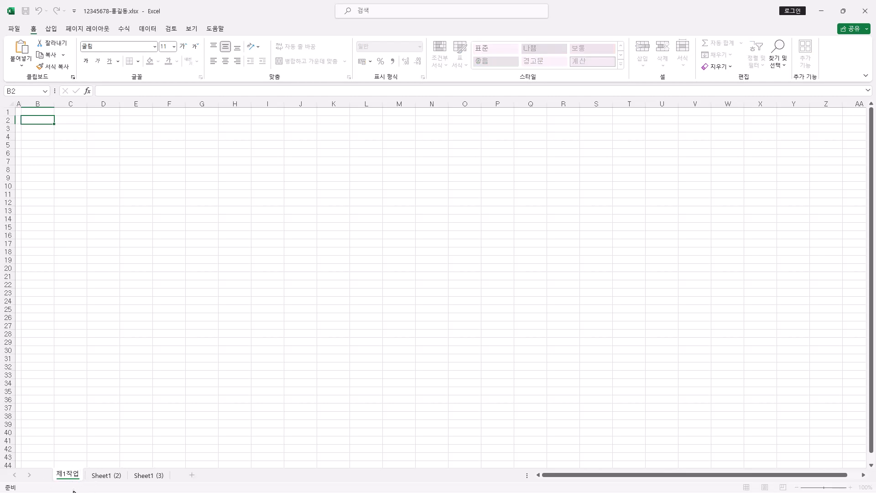
pyautogui.doubleClick(106, 477)
pyautogui.write('제2작업')
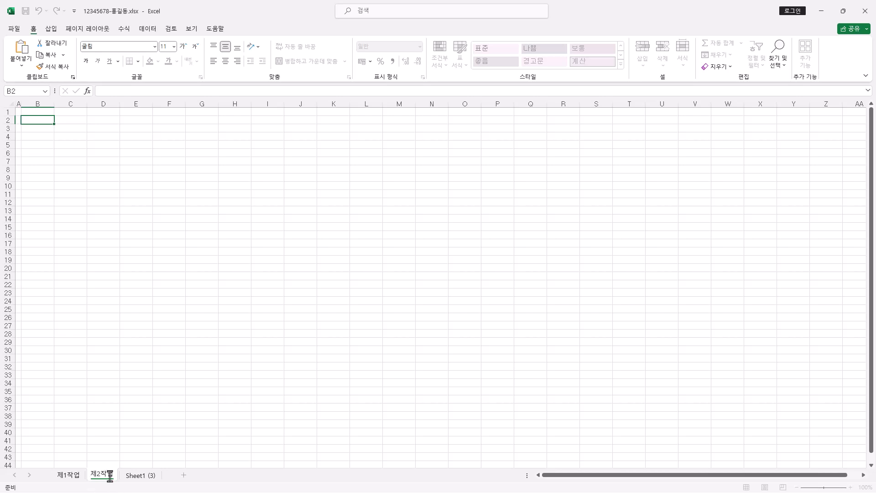
pyautogui.doubleClick(140, 476)
pyautogui.write('제3작업')
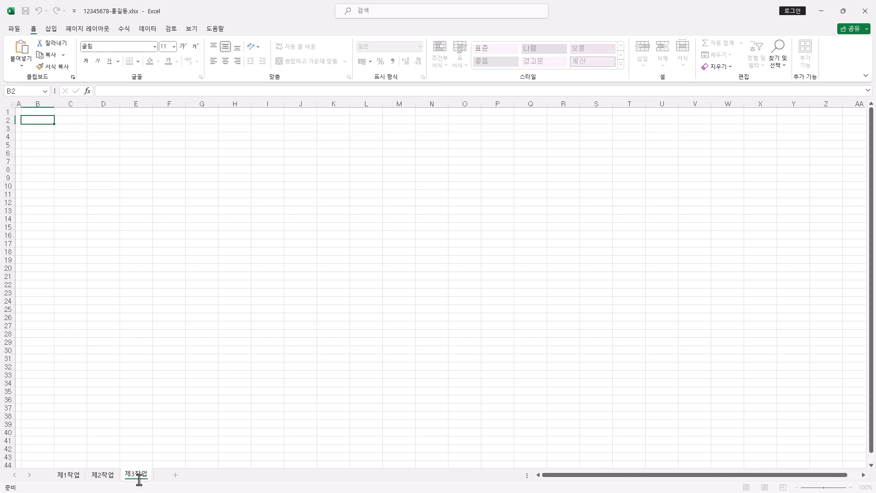
pyautogui.click(69, 479)
pyautogui.click(101, 478)
pyautogui.click(134, 478)
pyautogui.click(104, 479)
pyautogui.click(73, 480)
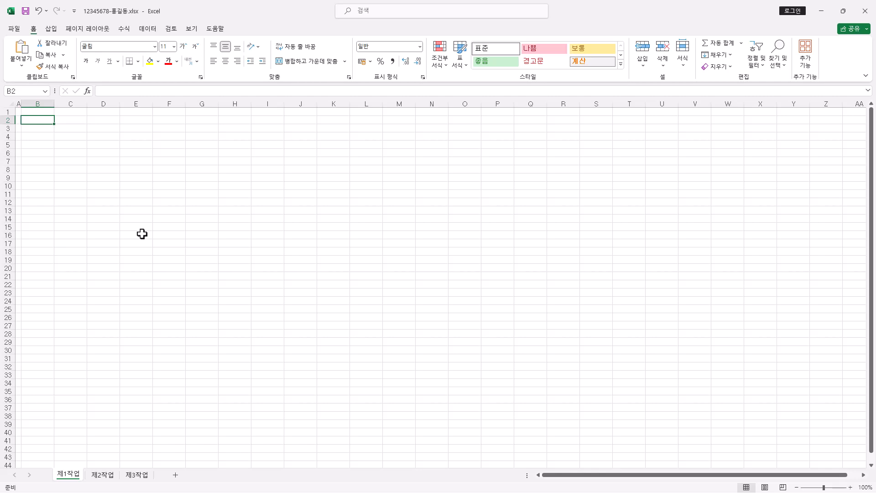
# Mark out the table range B4:J14 and consult the data-entry notes in Notepad before returning to the Excel worksheet
pyautogui.moveTo(46, 137); pyautogui.dragTo(306, 218)
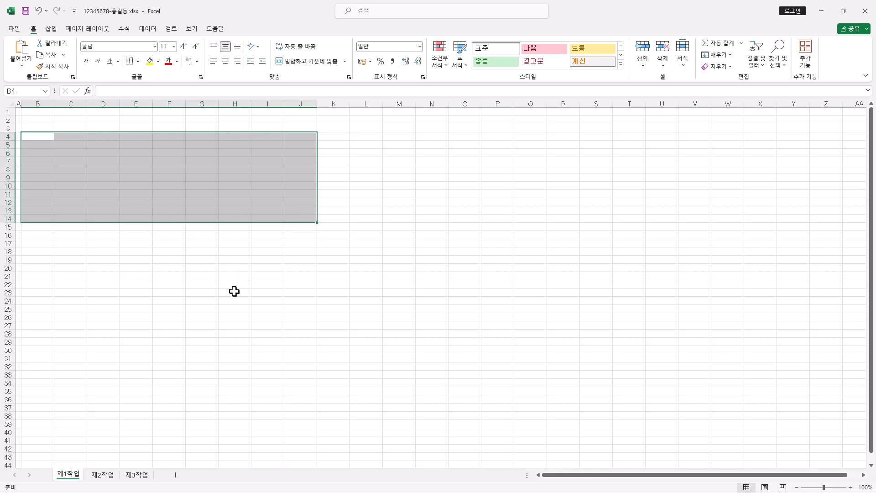
pyautogui.keyDown('ctrl'); pyautogui.scroll(1, 234, 291); pyautogui.keyUp('ctrl')
pyautogui.keyDown('ctrl'); pyautogui.scroll(1, 234, 291); pyautogui.keyUp('ctrl')
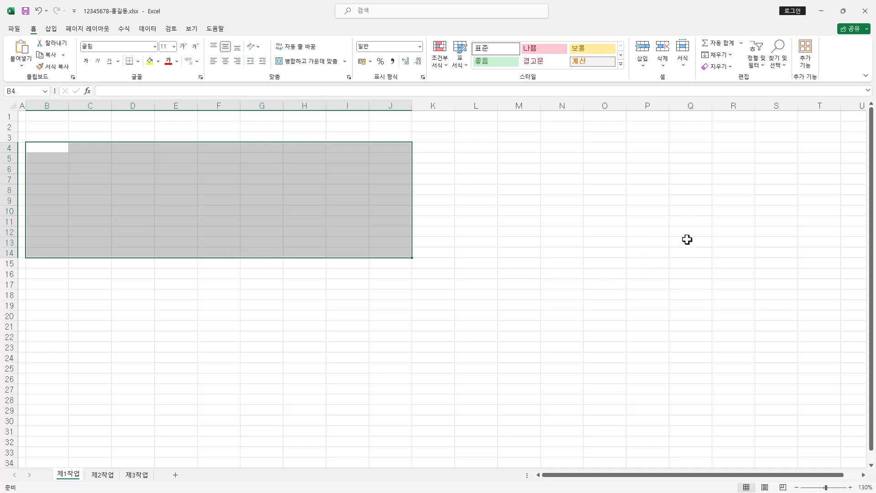
pyautogui.hotkey('alt', 'Tab')
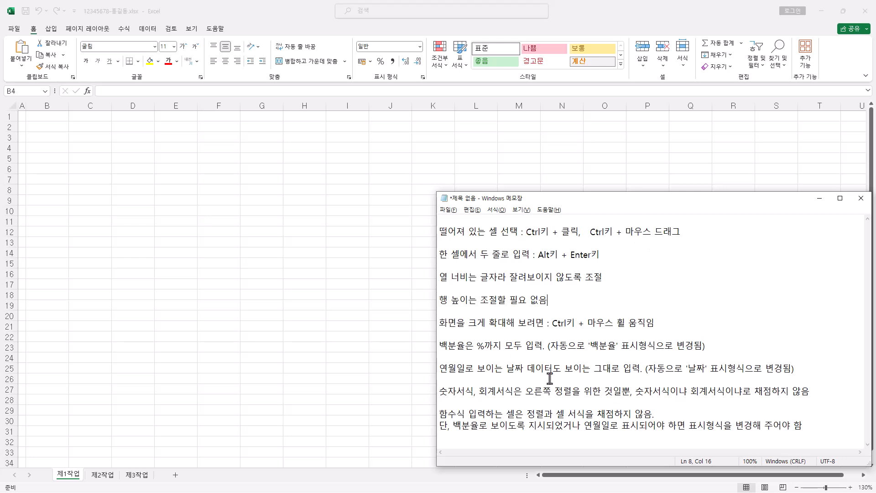
pyautogui.click(309, 32)
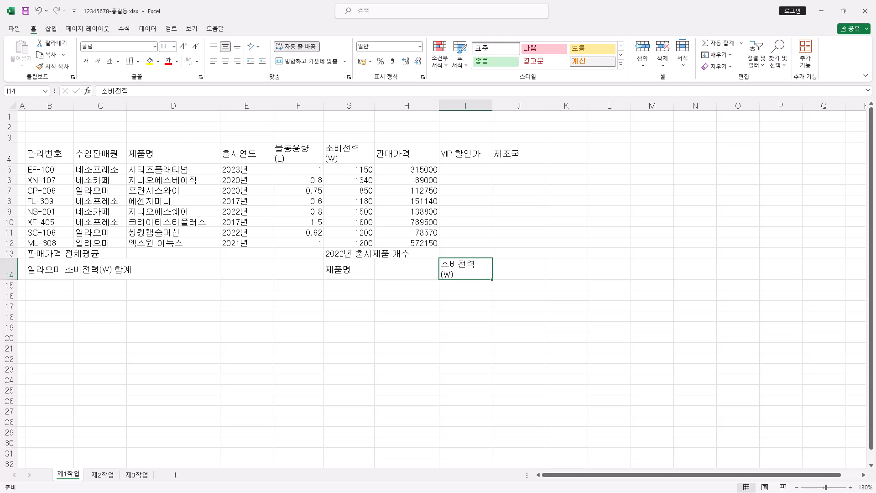
pyautogui.hotkey('alt', 'Tab')
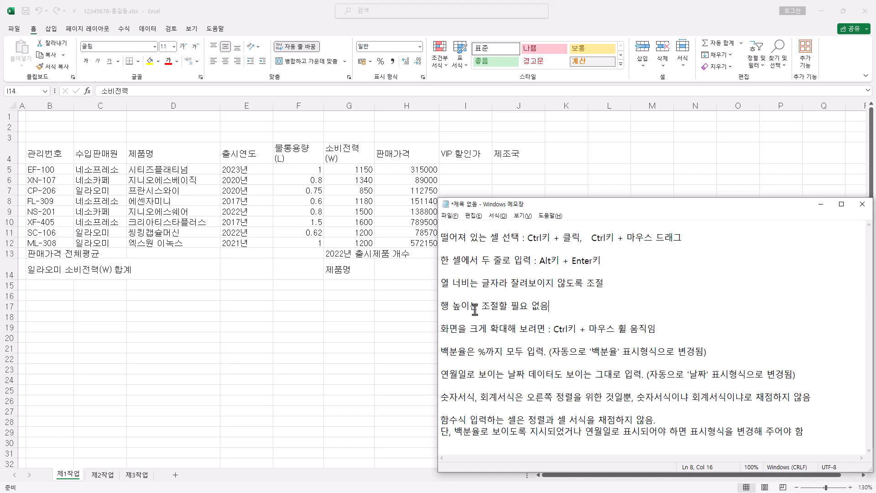
pyautogui.click(323, 26)
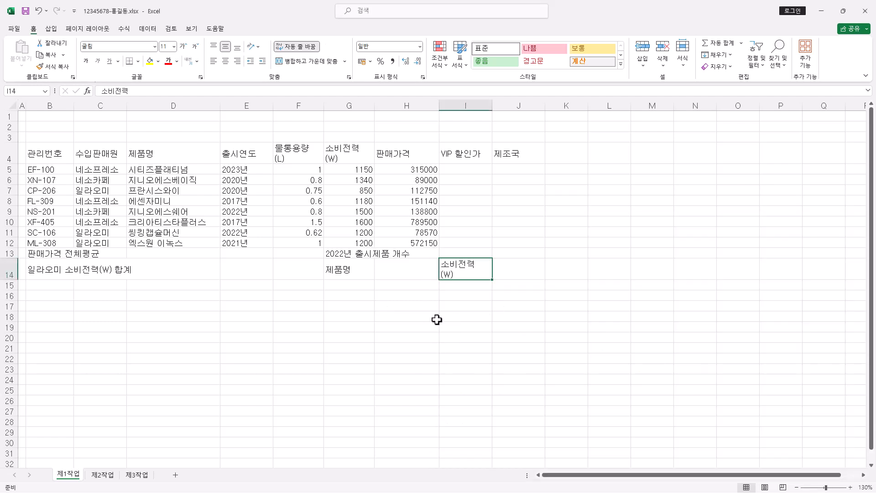
# Center the contents of the table range B4:J14 horizontally
pyautogui.keyDown('ctrl'); pyautogui.scroll(3, 437, 320); pyautogui.keyUp('ctrl')
pyautogui.keyDown('ctrl'); pyautogui.scroll(-2, 437, 320); pyautogui.keyUp('ctrl')
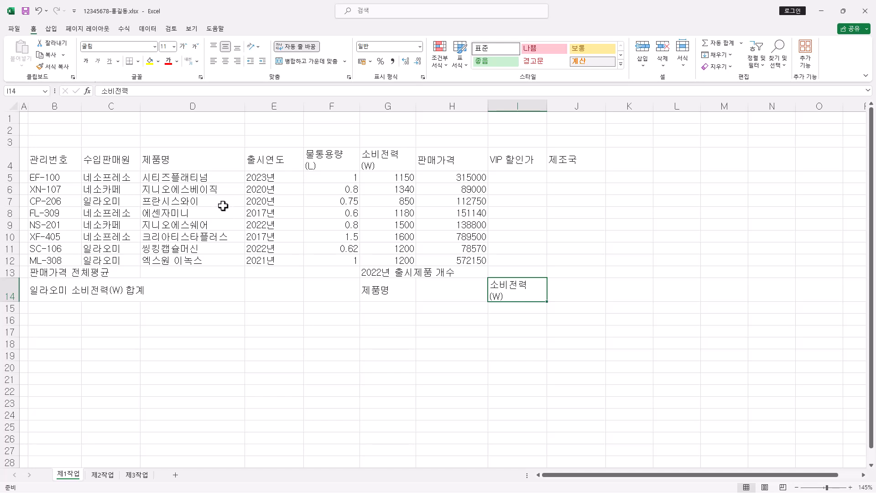
pyautogui.moveTo(63, 160); pyautogui.dragTo(569, 168)
pyautogui.moveTo(569, 199); pyautogui.dragTo(564, 291)
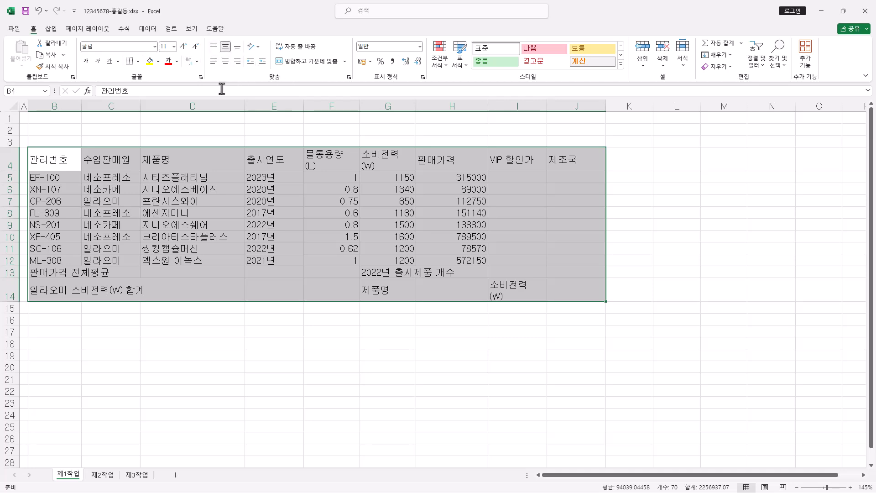
pyautogui.click(226, 62)
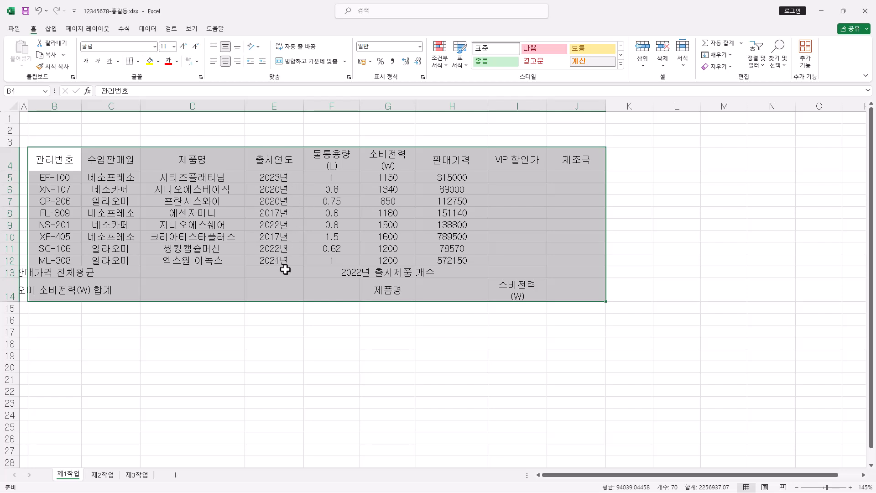
# Apply the comma style to the numeric cells F5:H12 and align them right
pyautogui.click(336, 178)
pyautogui.moveTo(338, 178); pyautogui.dragTo(451, 259)
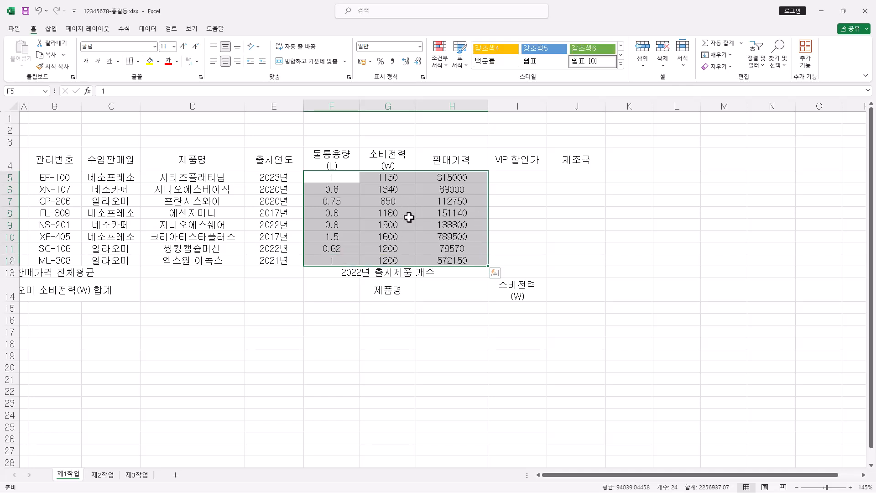
pyautogui.click(394, 62)
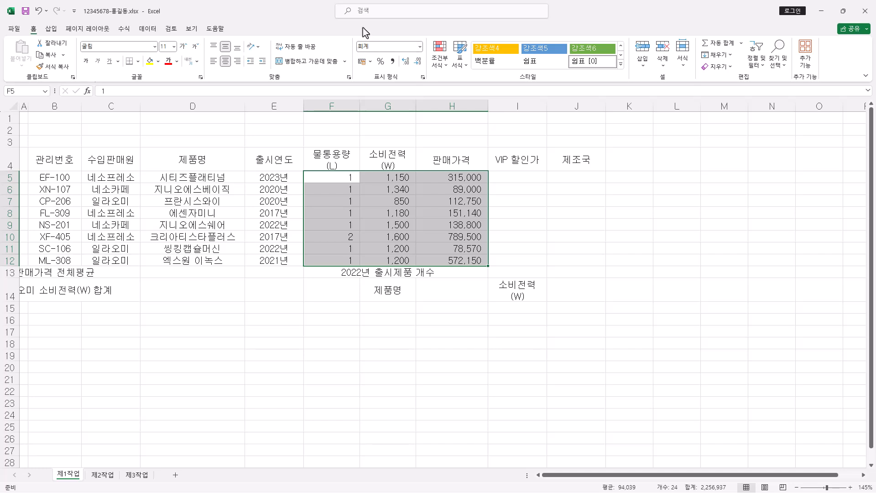
pyautogui.click(237, 61)
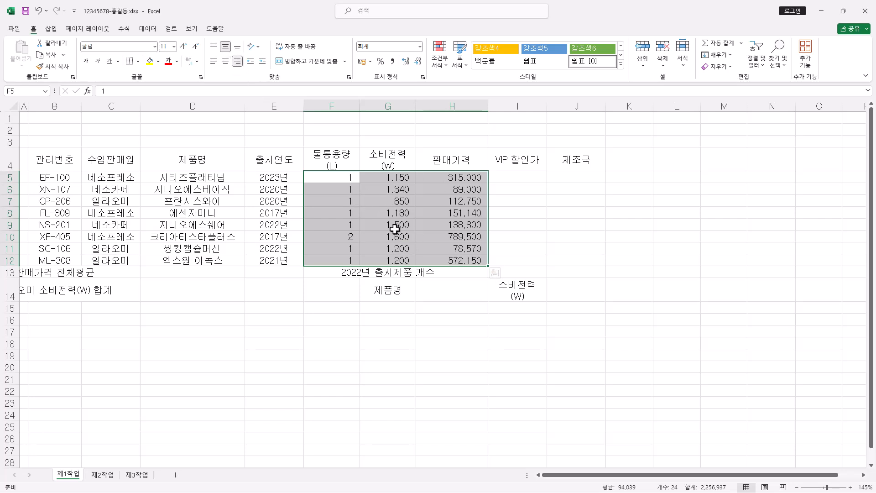
pyautogui.click(238, 62)
pyautogui.click(419, 47)
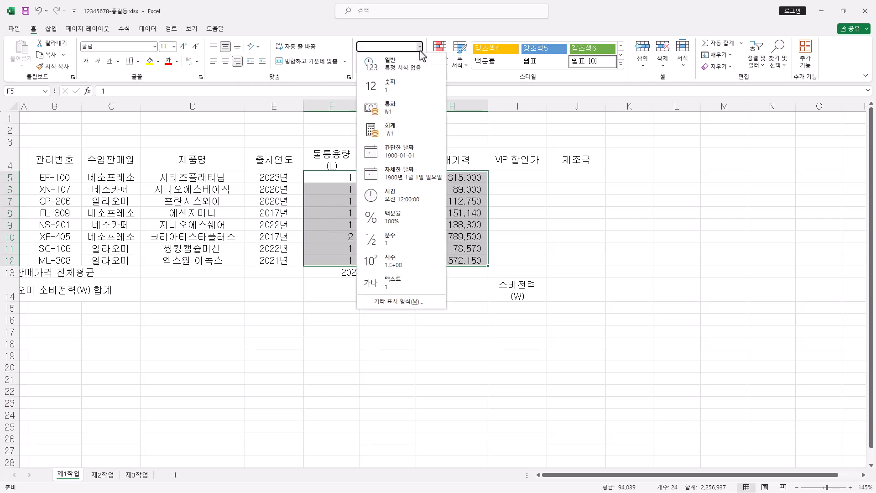
pyautogui.click(394, 34)
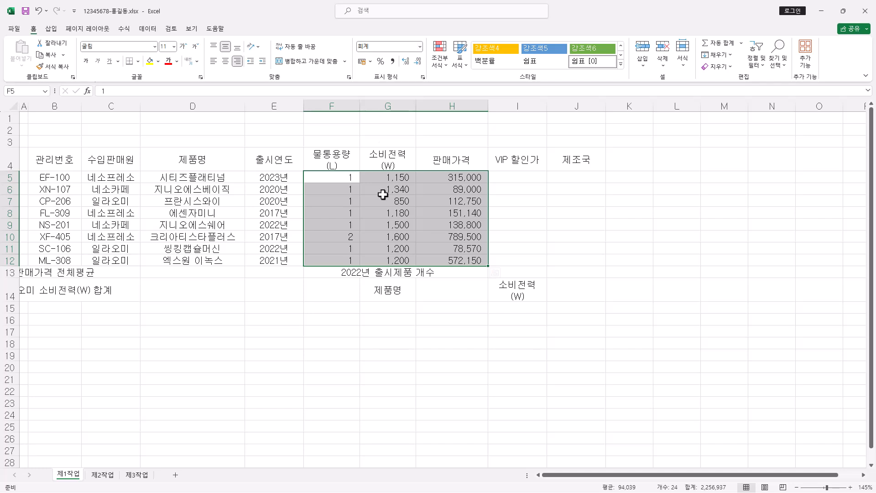
# Show one decimal place for the 물통용량 (L) values in F5:F12
pyautogui.click(355, 177)
pyautogui.moveTo(355, 178); pyautogui.dragTo(348, 257)
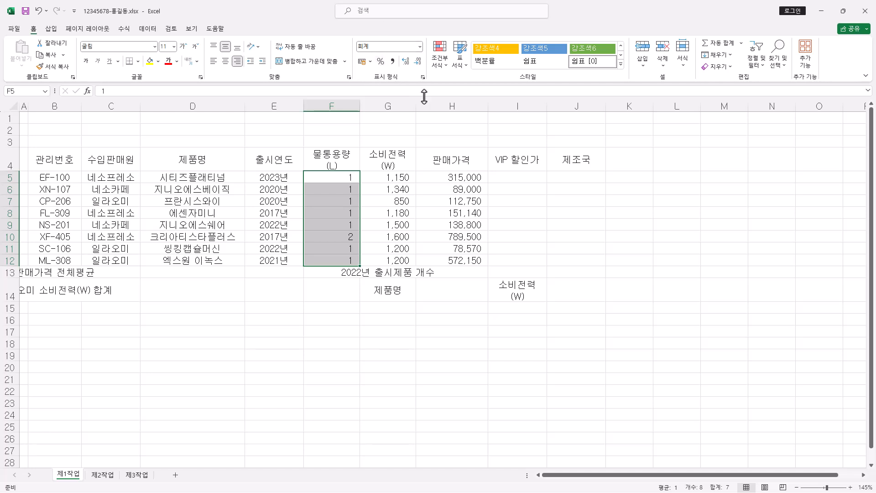
pyautogui.click(406, 61)
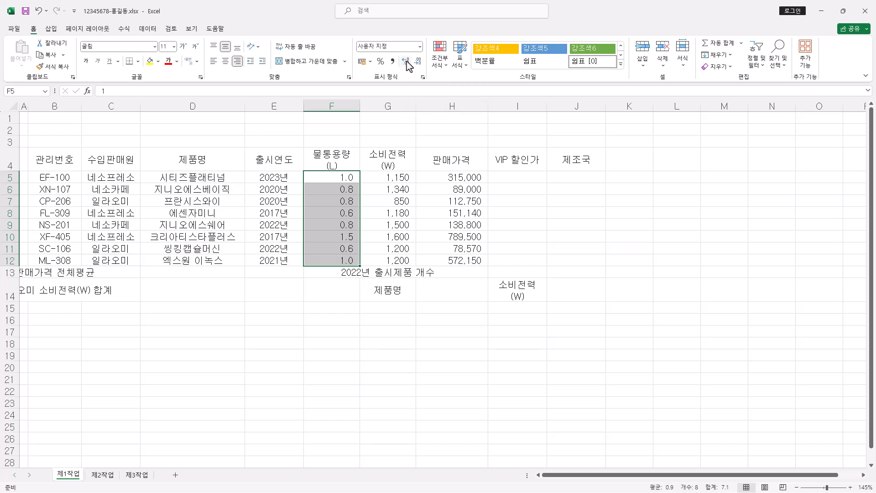
# Show two decimal places for the 물통용량 (L) values in F5:F12
pyautogui.click(406, 61)
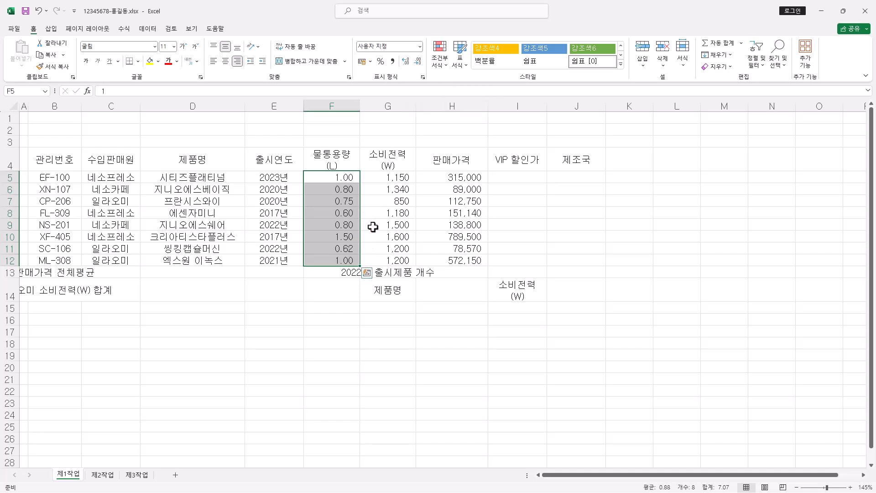
pyautogui.click(416, 64)
pyautogui.click(408, 64)
# Try the 숫자 (Number) format with two decimal places on the 물통용량 values in F5:F12
pyautogui.click(420, 47)
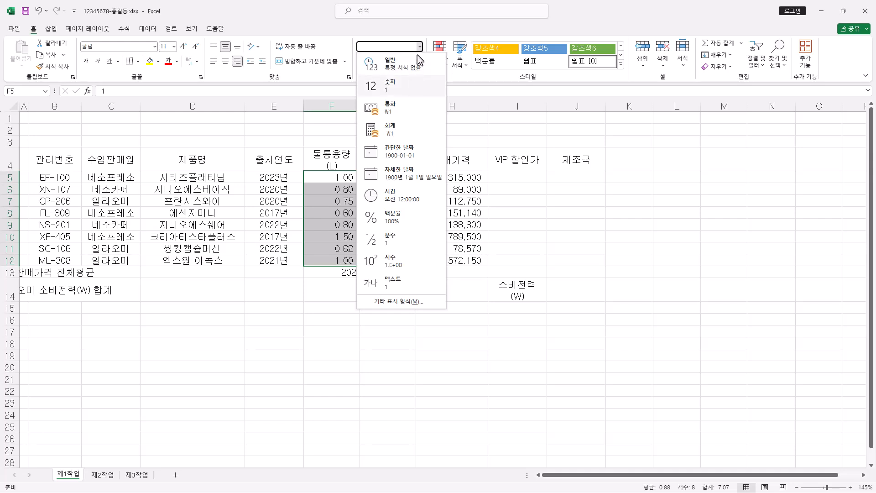
pyautogui.click(391, 87)
pyautogui.click(405, 62)
pyautogui.click(406, 62)
pyautogui.click(406, 63)
pyautogui.click(406, 62)
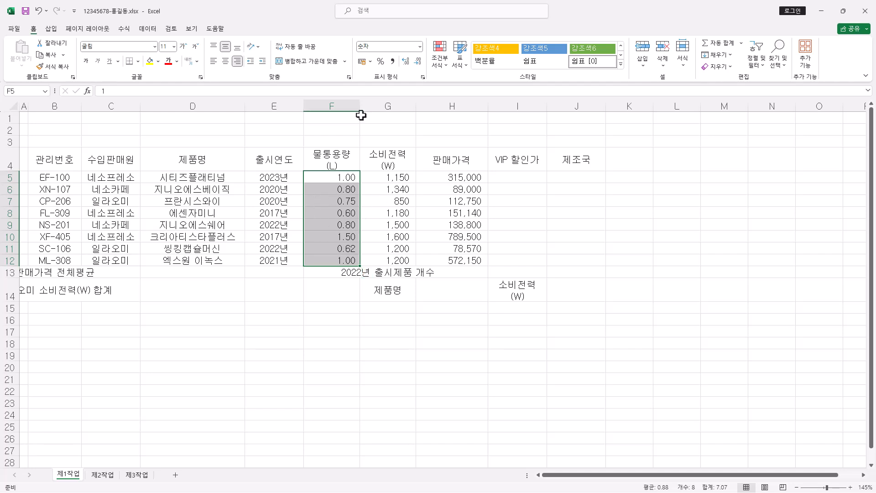
# Try left, center and right alignment on the 물통용량 values in F5:F12
pyautogui.click(214, 62)
pyautogui.click(237, 64)
pyautogui.click(224, 63)
pyautogui.click(238, 63)
# Reapply the comma style to F5:F12 and extend the values to two decimal places
pyautogui.click(393, 61)
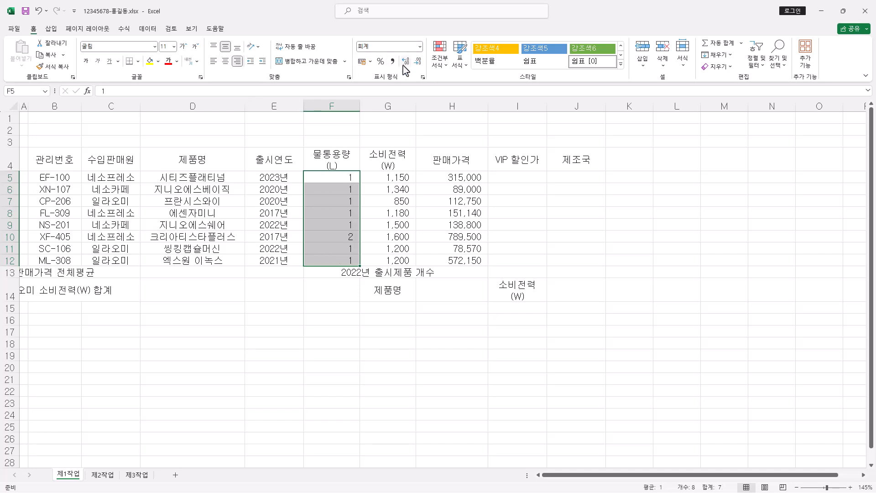
pyautogui.click(406, 63)
pyautogui.click(405, 63)
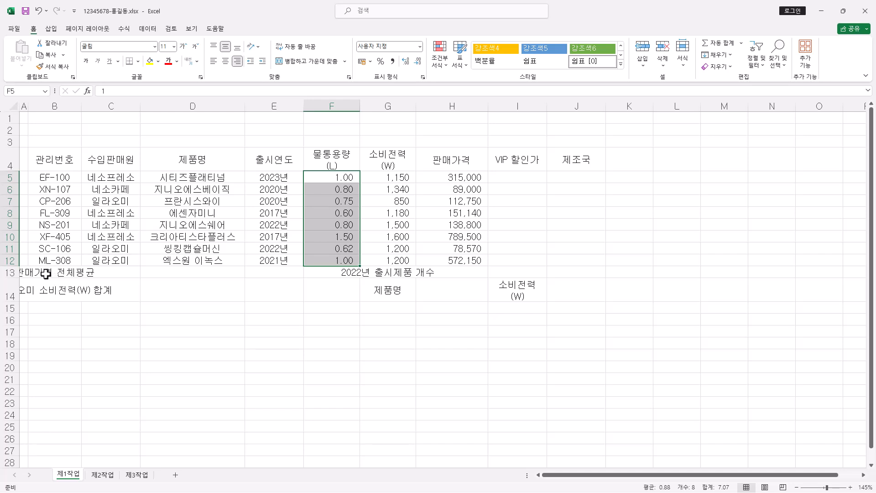
# Merge and center the ranges B13:D13, B14:D14, F13:F14 and G13:I13 separately
pyautogui.moveTo(46, 273); pyautogui.dragTo(176, 272)
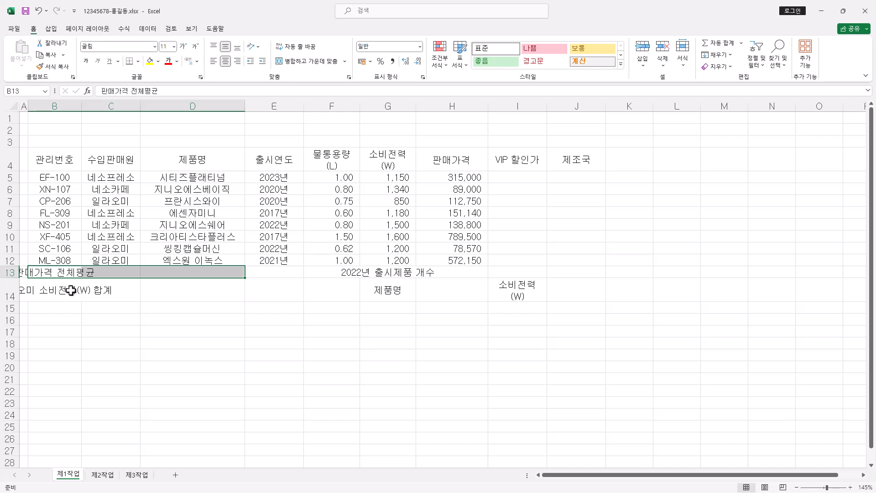
pyautogui.moveTo(57, 295); pyautogui.dragTo(178, 292)
pyautogui.moveTo(328, 274); pyautogui.dragTo(330, 295)
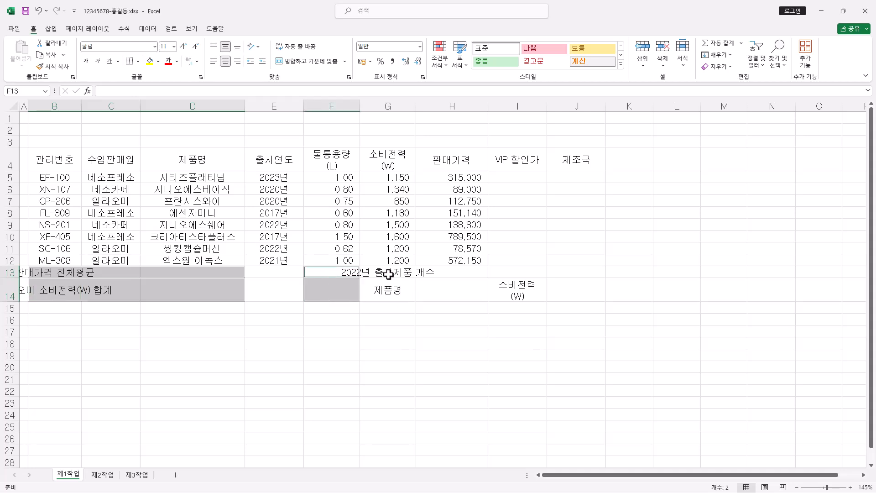
pyautogui.moveTo(389, 274); pyautogui.dragTo(504, 274)
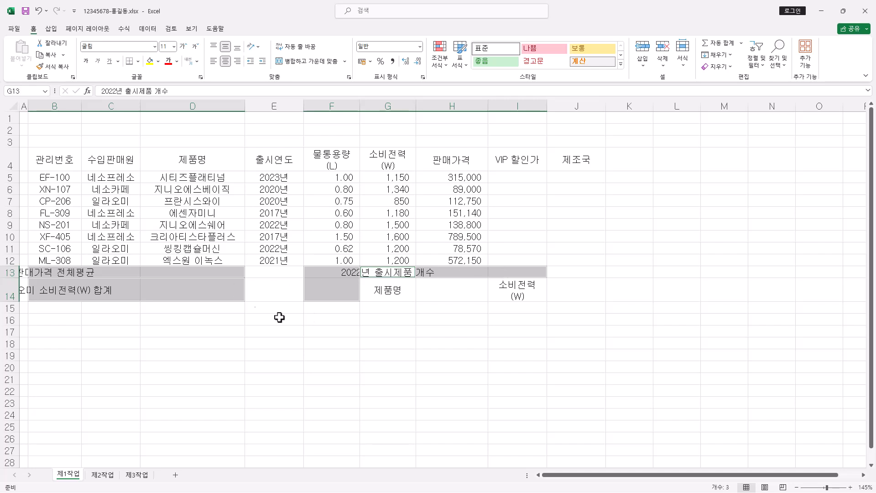
pyautogui.click(318, 71)
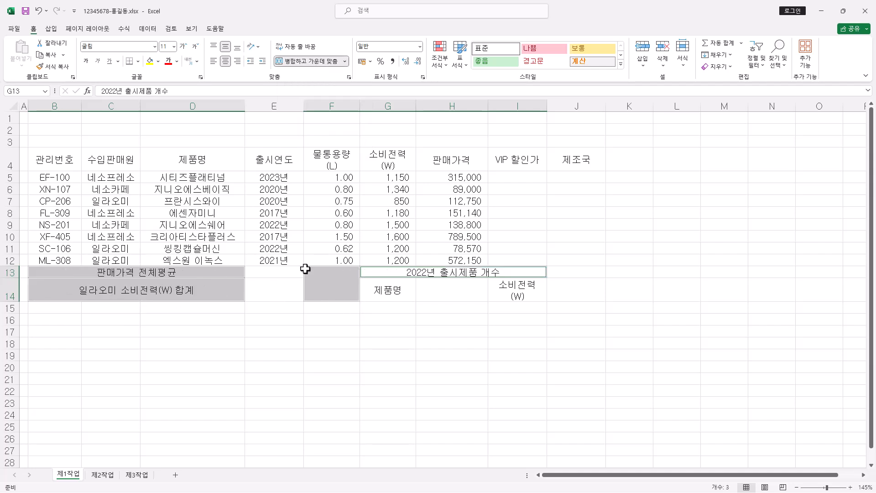
pyautogui.click(320, 288)
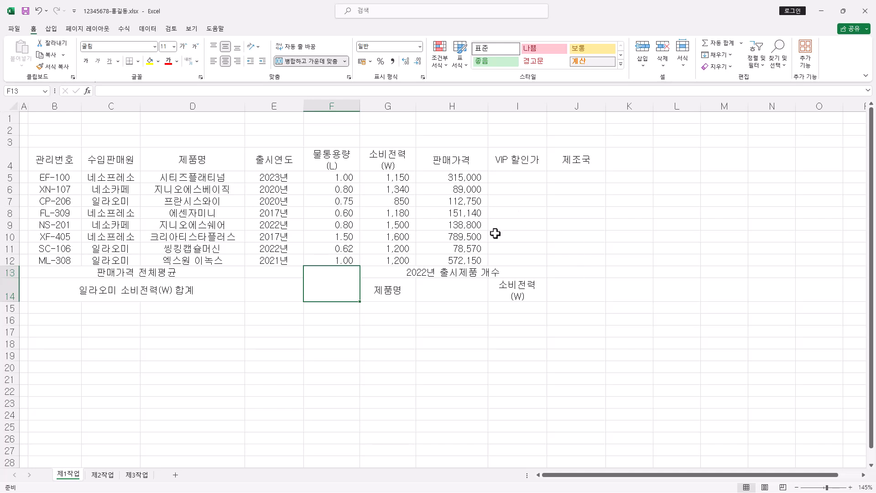
pyautogui.moveTo(268, 274); pyautogui.dragTo(307, 286)
pyautogui.moveTo(528, 185); pyautogui.dragTo(554, 261)
pyautogui.click(568, 289)
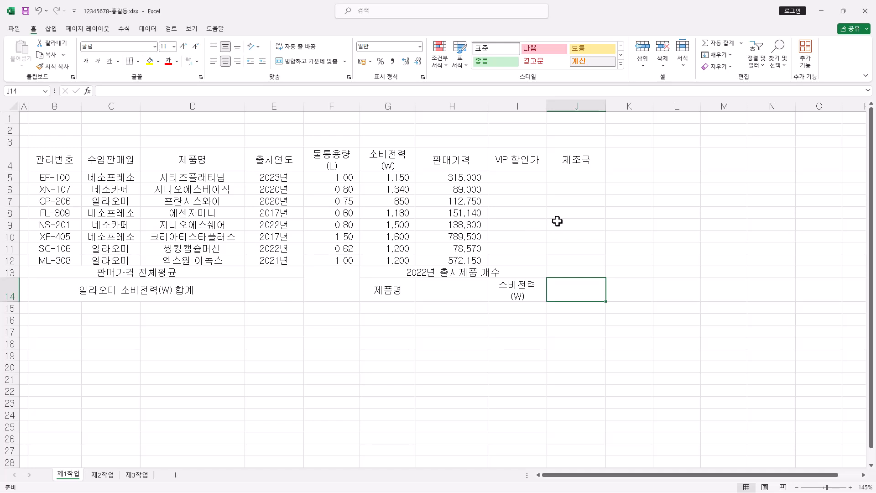
pyautogui.click(461, 290)
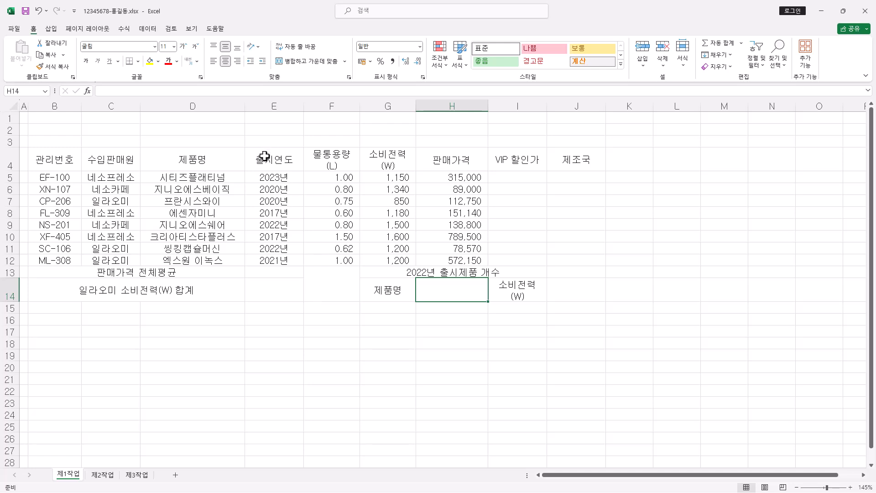
# Apply all borders plus thick outside borders to the blocks B4:J4, B5:J12 and B13:J14
pyautogui.moveTo(63, 163); pyautogui.dragTo(554, 160)
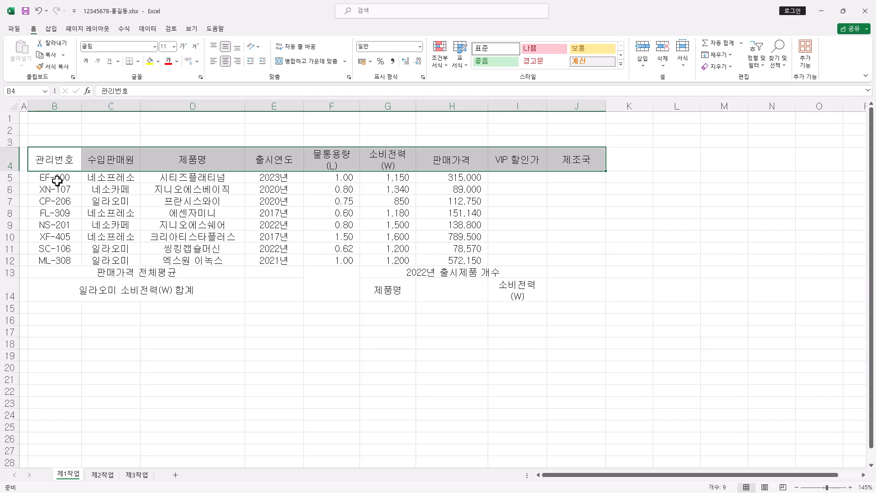
pyautogui.moveTo(57, 178); pyautogui.dragTo(551, 255)
pyautogui.keyDown('ctrl'); pyautogui.moveTo(68, 272); pyautogui.dragTo(553, 287); pyautogui.keyUp('ctrl')
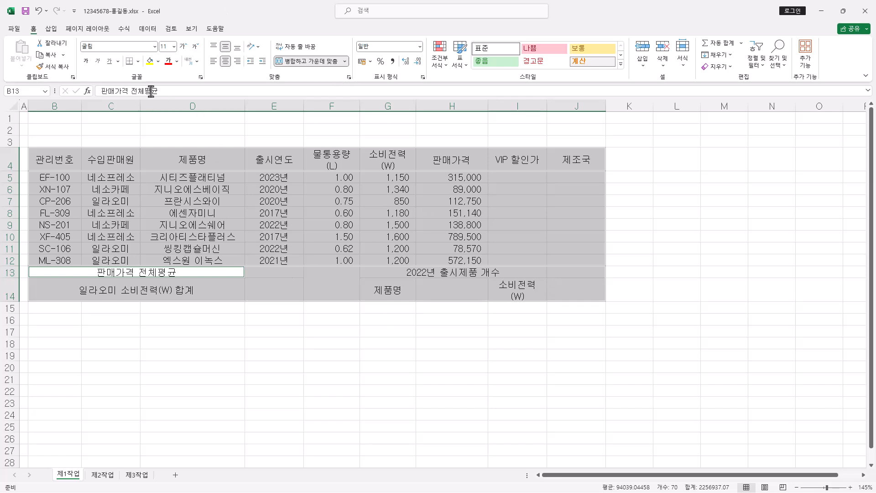
pyautogui.click(139, 61)
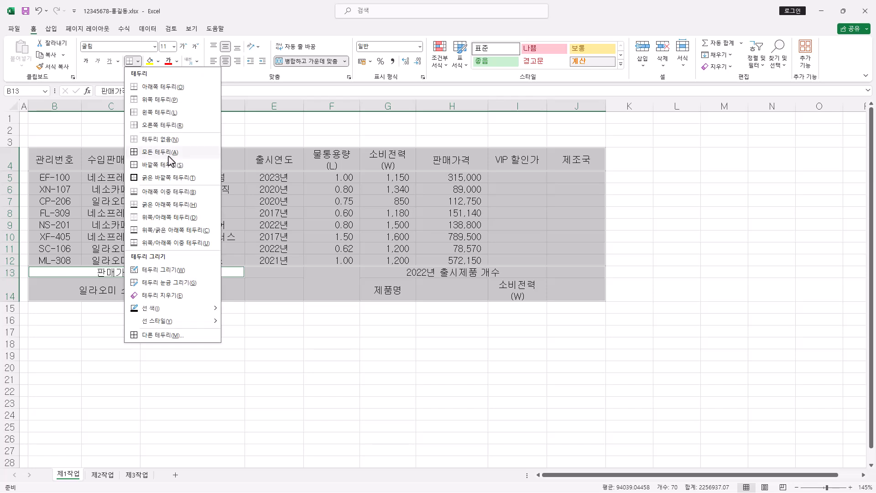
pyautogui.click(169, 157)
pyautogui.click(138, 61)
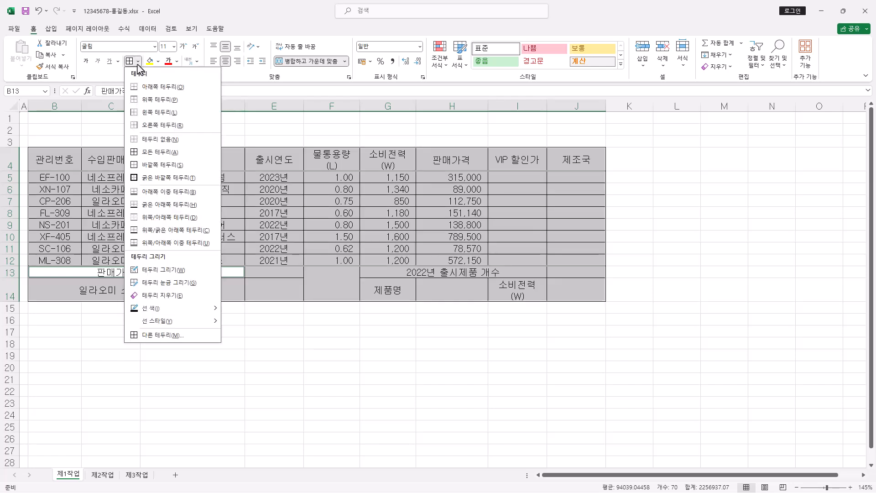
pyautogui.click(169, 178)
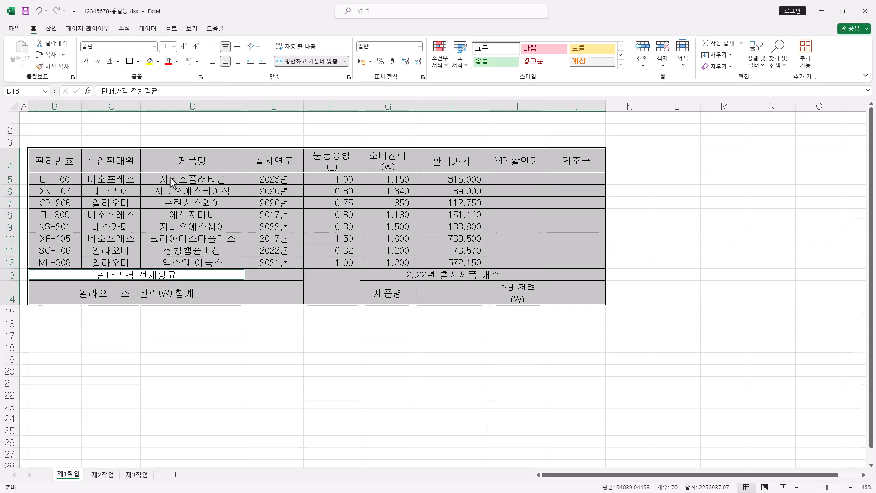
pyautogui.click(332, 313)
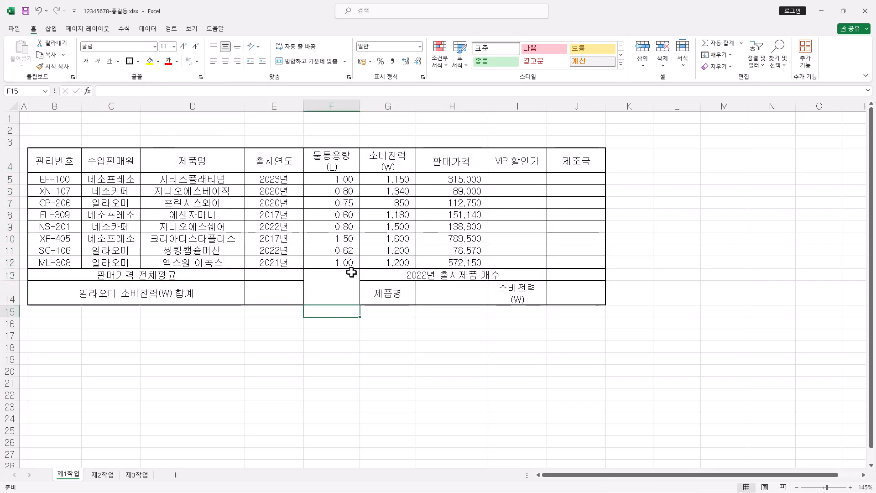
# Add both diagonal borders to the merged cell F13:F14 so they cross in an X
pyautogui.click(330, 287)
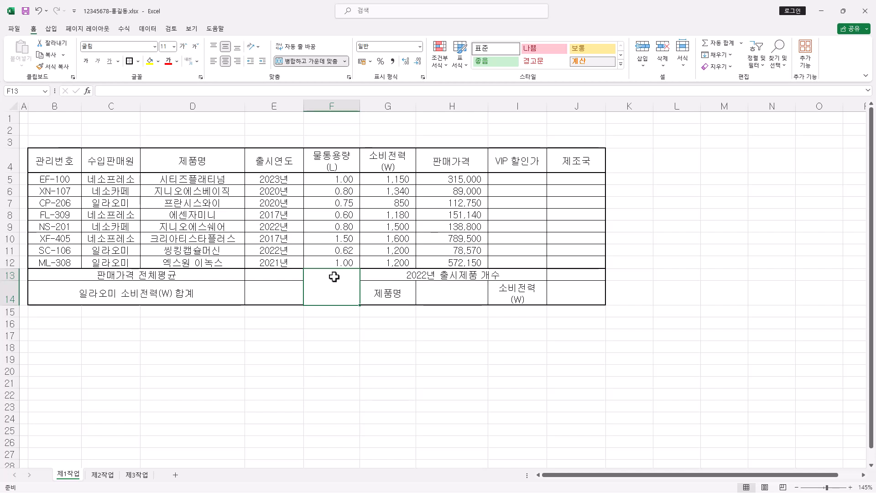
pyautogui.rightClick(334, 277)
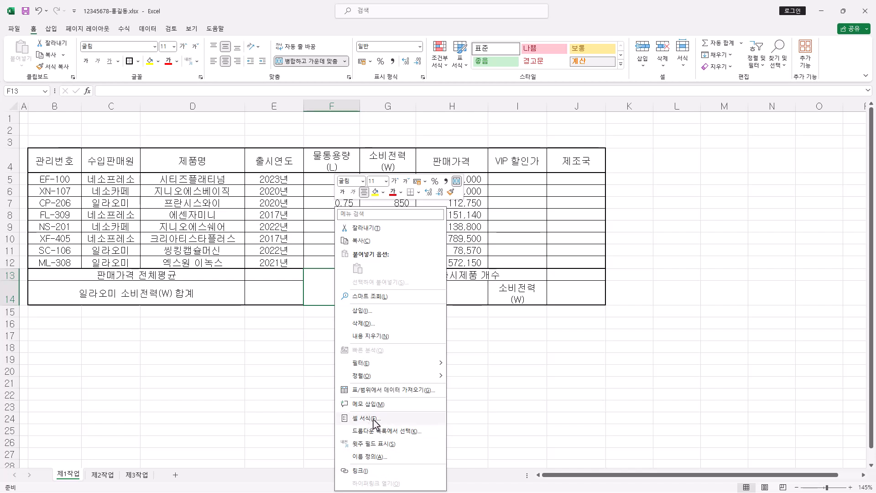
pyautogui.press('Escape')
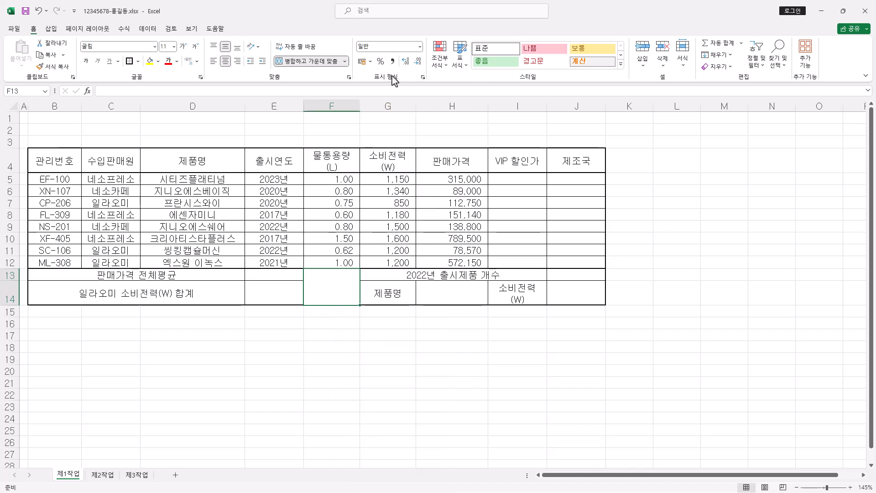
pyautogui.click(423, 77)
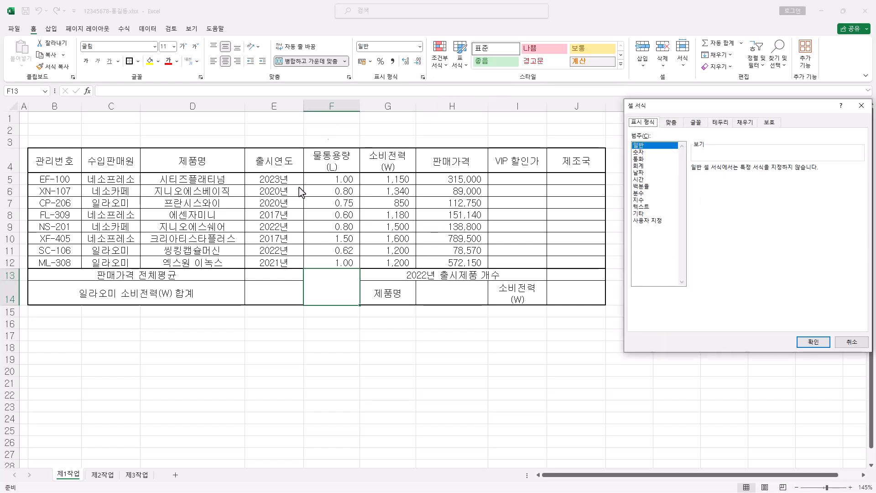
pyautogui.moveTo(653, 107); pyautogui.dragTo(485, 112)
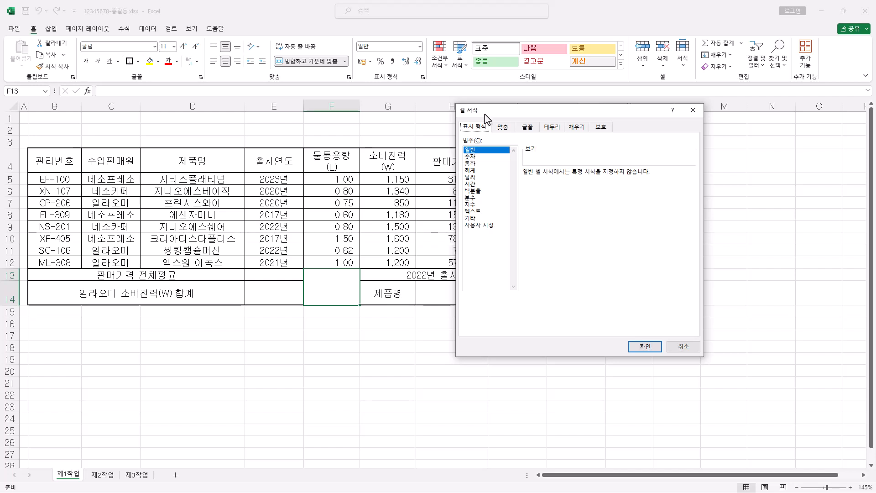
pyautogui.click(556, 129)
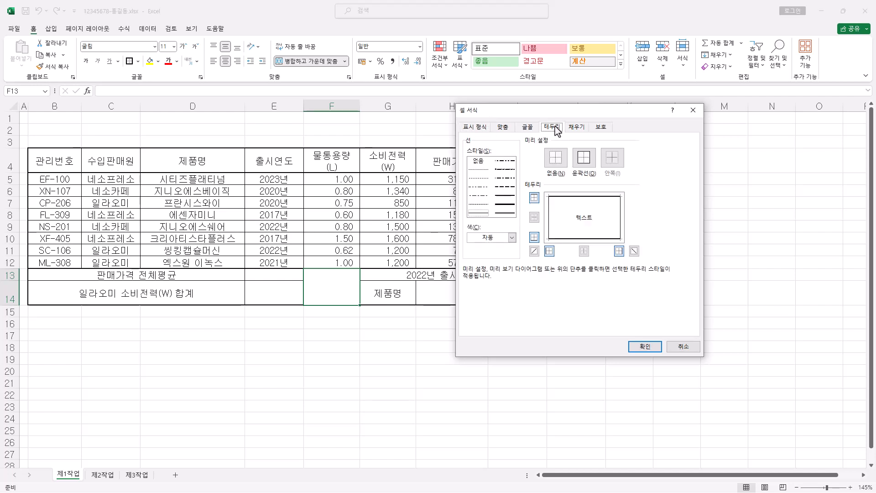
pyautogui.click(534, 250)
pyautogui.click(634, 251)
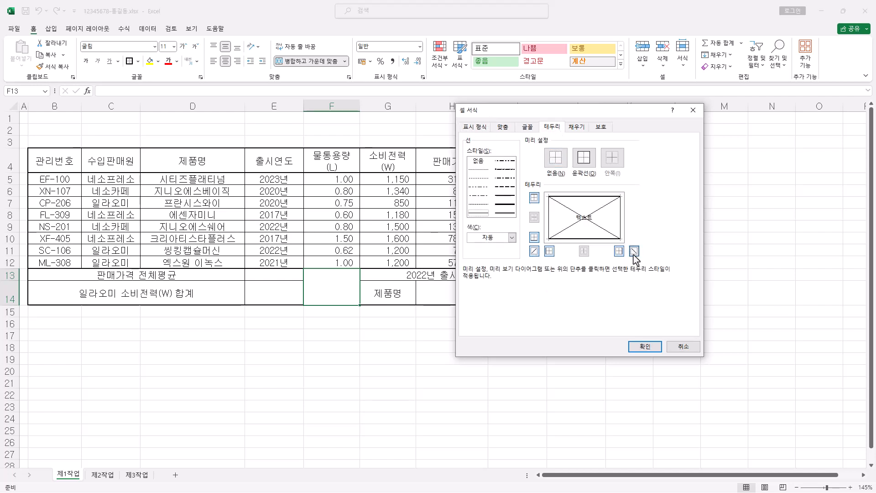
pyautogui.click(645, 347)
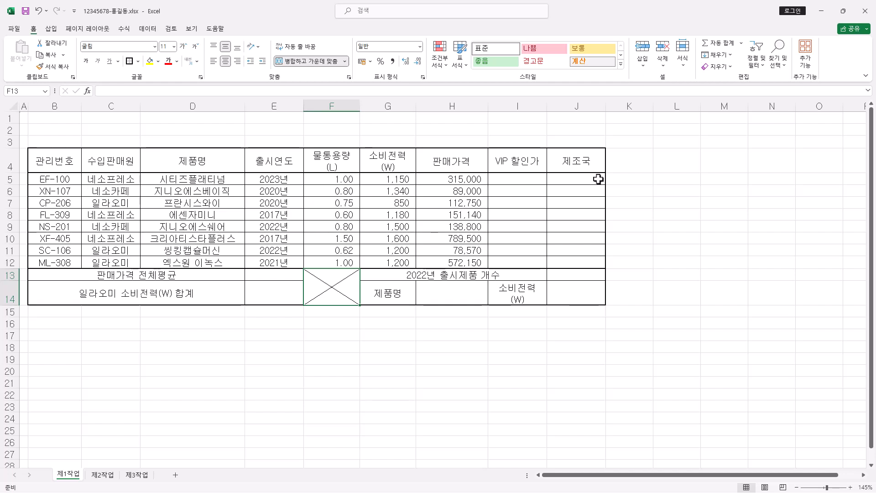
# Fill the header cells B4:J4 and the label cells G14 and I14 with the standard orange color
pyautogui.moveTo(62, 164); pyautogui.dragTo(566, 154)
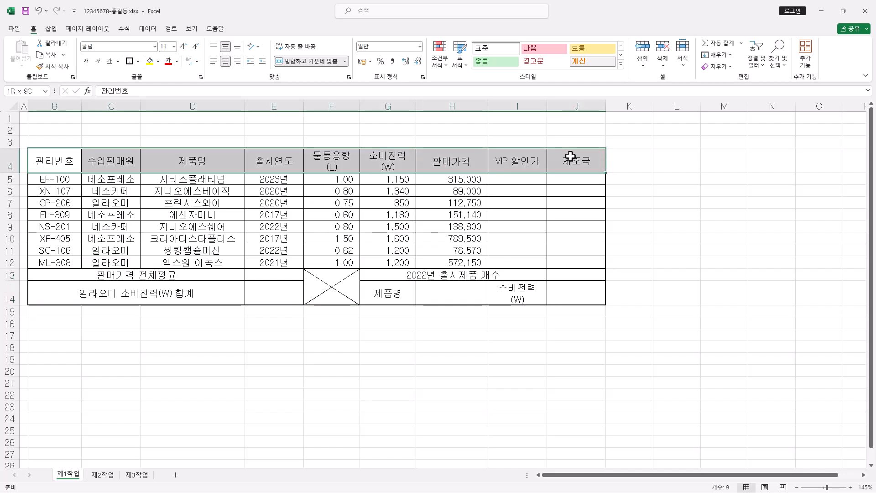
pyautogui.keyDown('ctrl'); pyautogui.click(394, 296); pyautogui.keyUp('ctrl')
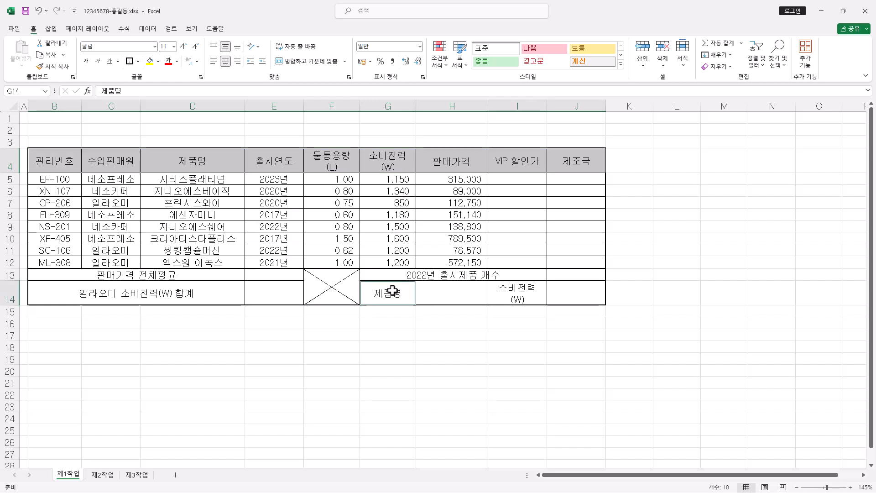
pyautogui.keyDown('ctrl'); pyautogui.click(519, 293); pyautogui.keyUp('ctrl')
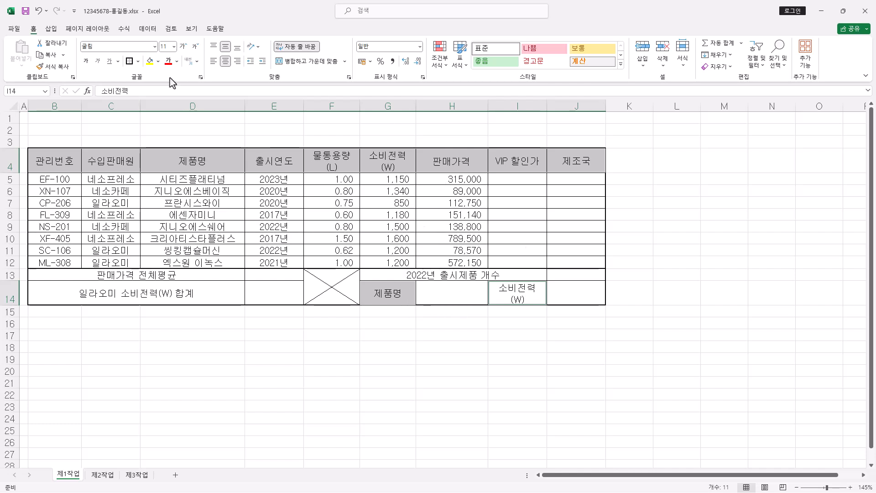
pyautogui.click(158, 61)
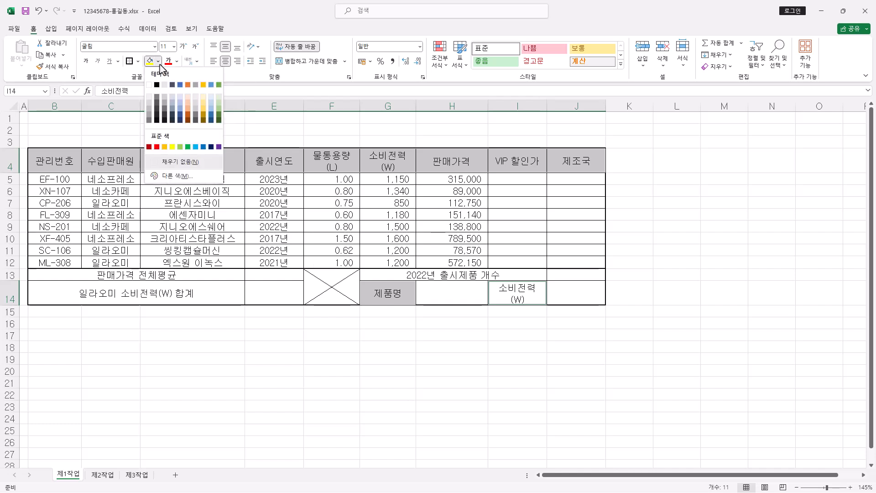
pyautogui.click(165, 146)
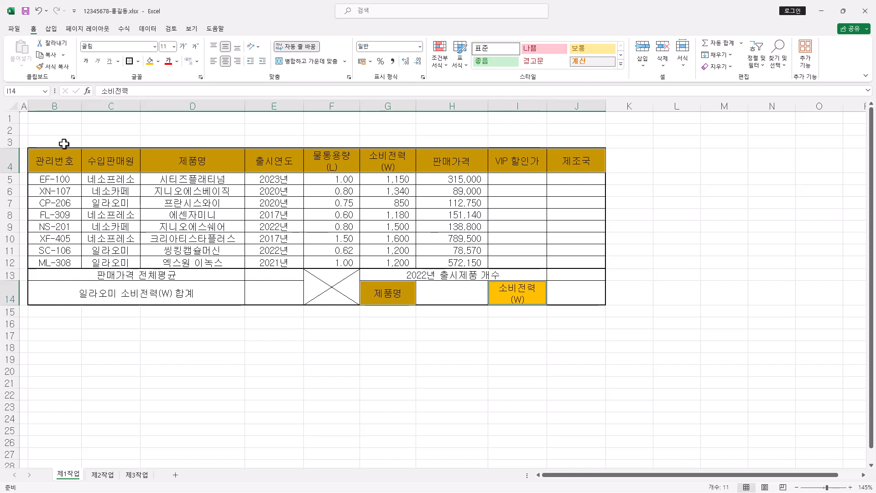
# Increase the height of rows 1 to 3 above the table to about 22.5
pyautogui.moveTo(7, 119); pyautogui.dragTo(9, 145)
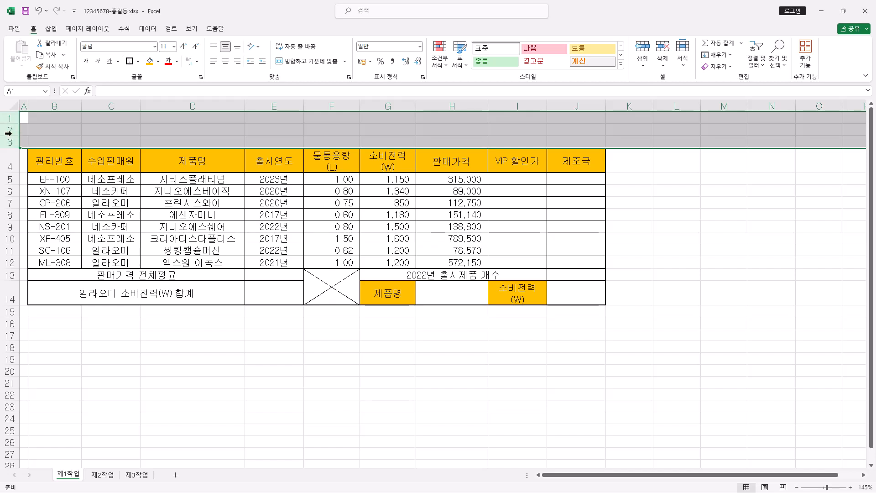
pyautogui.moveTo(12, 135); pyautogui.dragTo(12, 145)
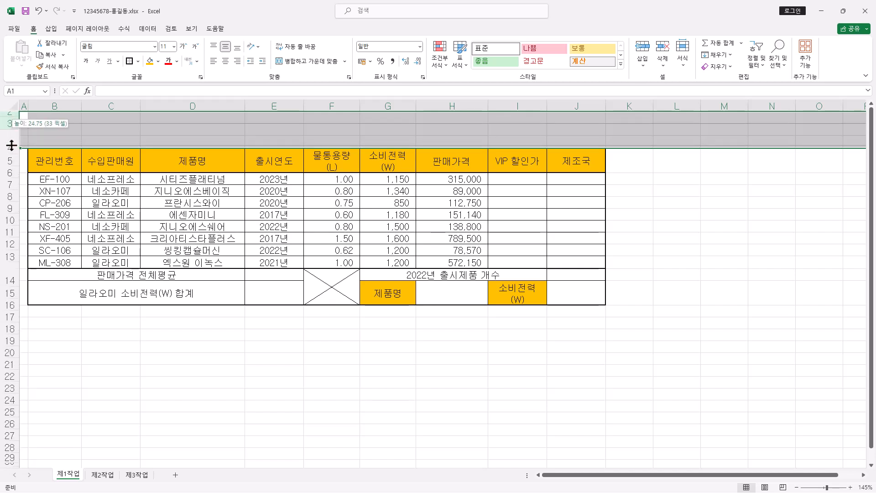
pyautogui.moveTo(11, 144); pyautogui.dragTo(10, 143)
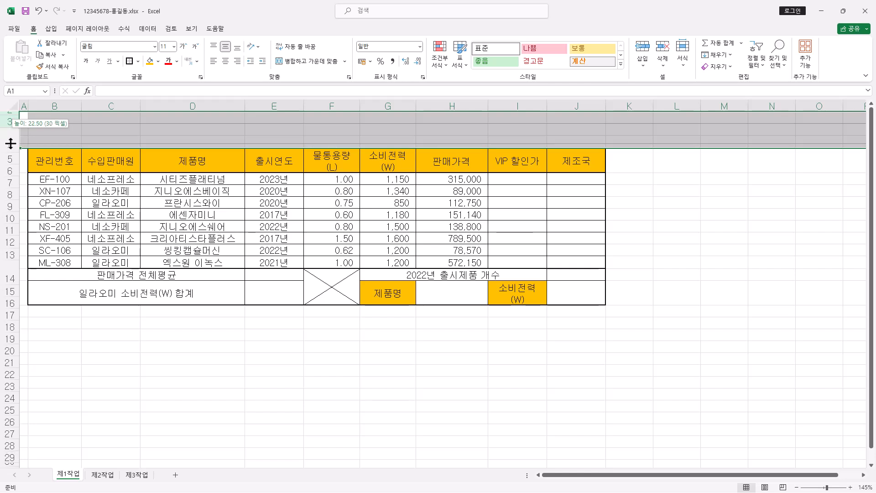
pyautogui.moveTo(11, 144); pyautogui.dragTo(11, 143)
pyautogui.moveTo(11, 143); pyautogui.dragTo(10, 143)
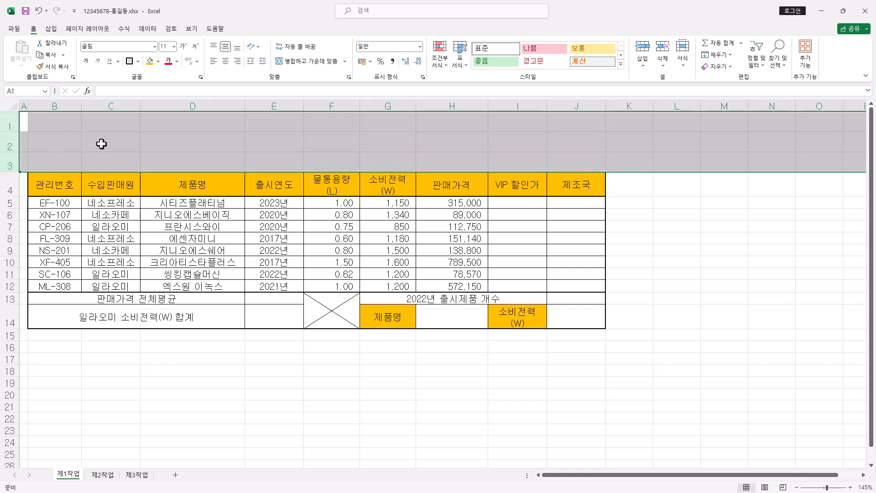
# Draw a trapezoid about 14.6 cm wide and 1.92 cm high over rows 1 to 3, spanning columns B to G
pyautogui.click(54, 31)
pyautogui.click(124, 58)
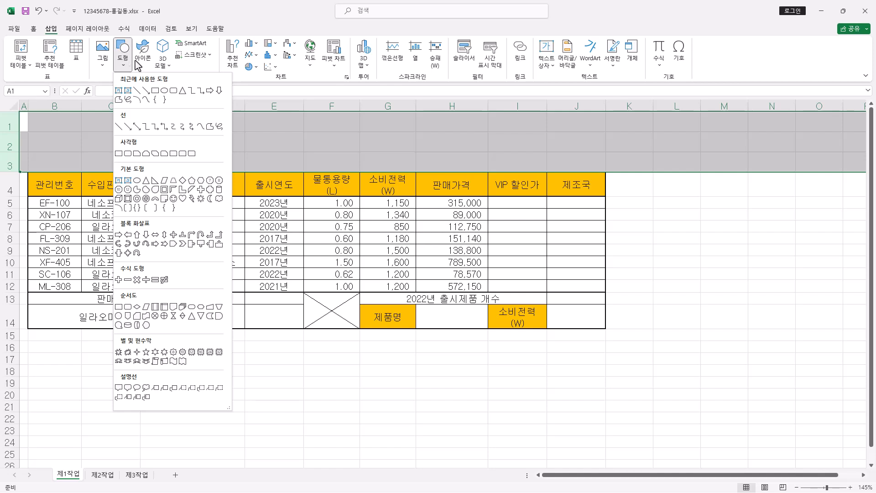
pyautogui.click(174, 182)
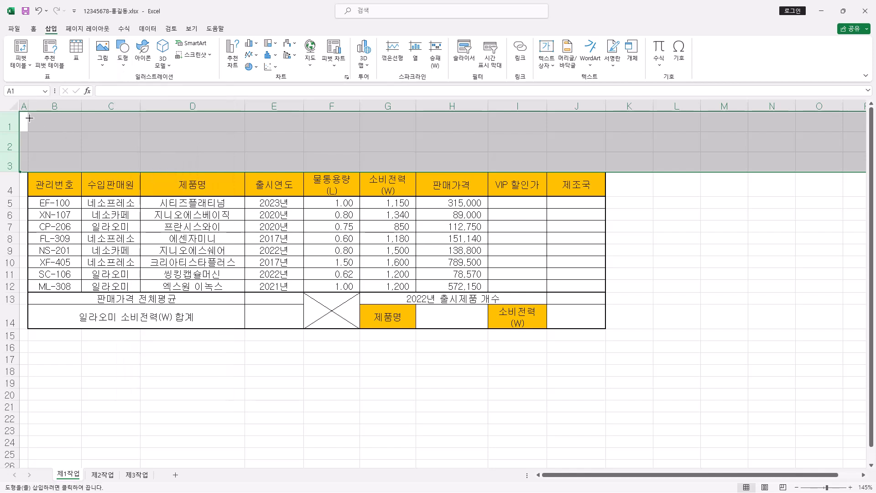
pyautogui.moveTo(28, 117); pyautogui.dragTo(393, 166)
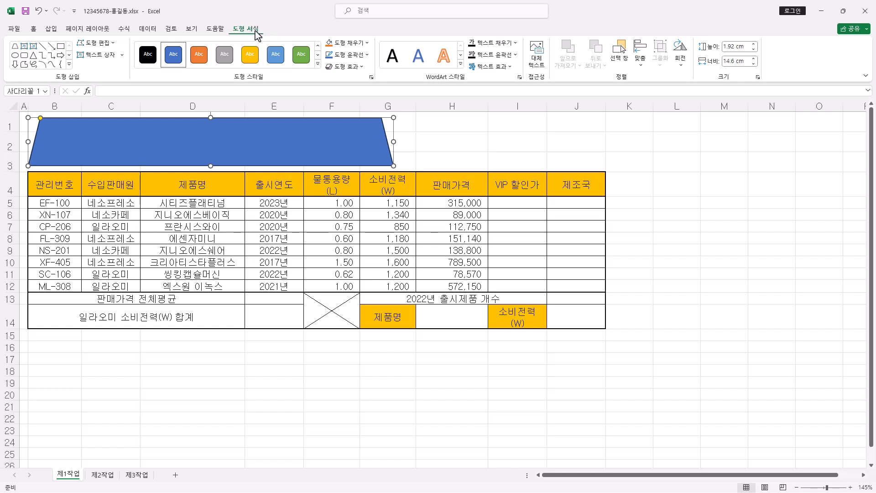
# Fill the trapezoid with standard yellow and give it an outer shadow offset to the right
pyautogui.click(368, 43)
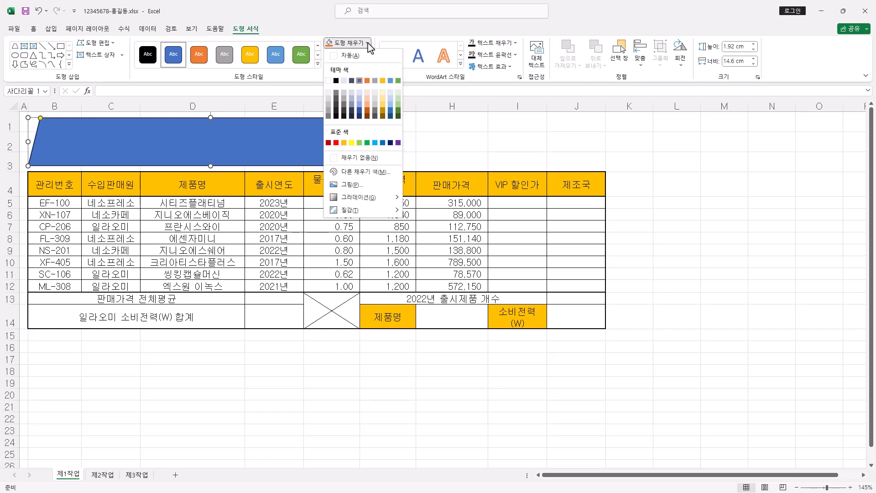
pyautogui.click(352, 144)
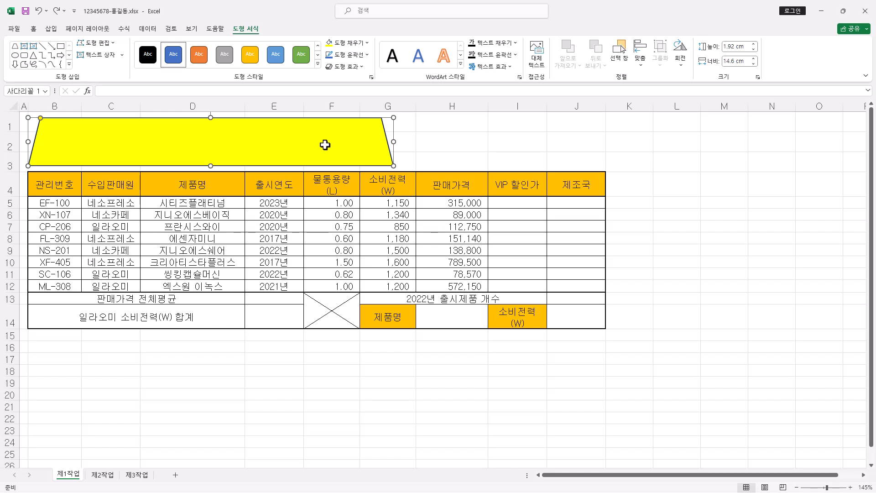
pyautogui.click(360, 67)
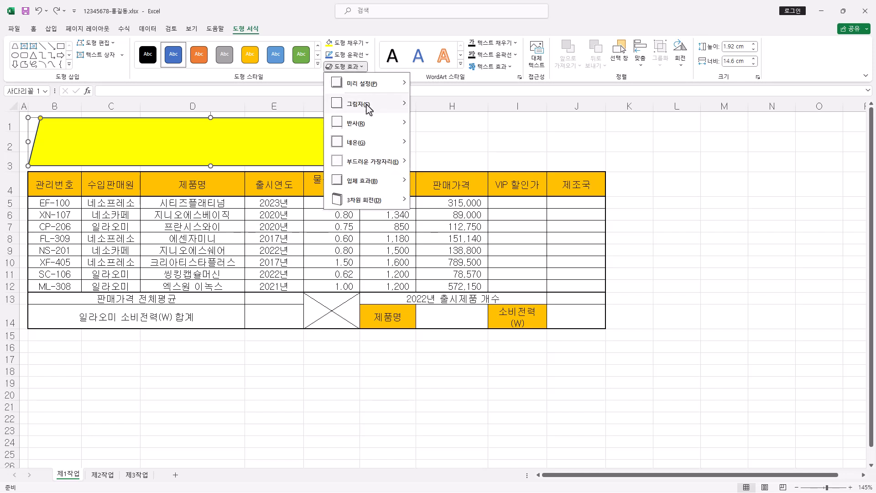
pyautogui.moveTo(365, 109)
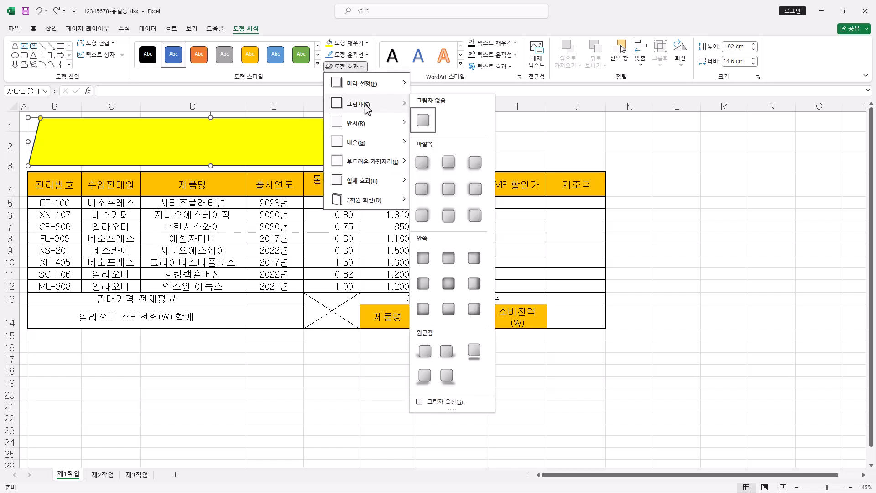
pyautogui.click(428, 188)
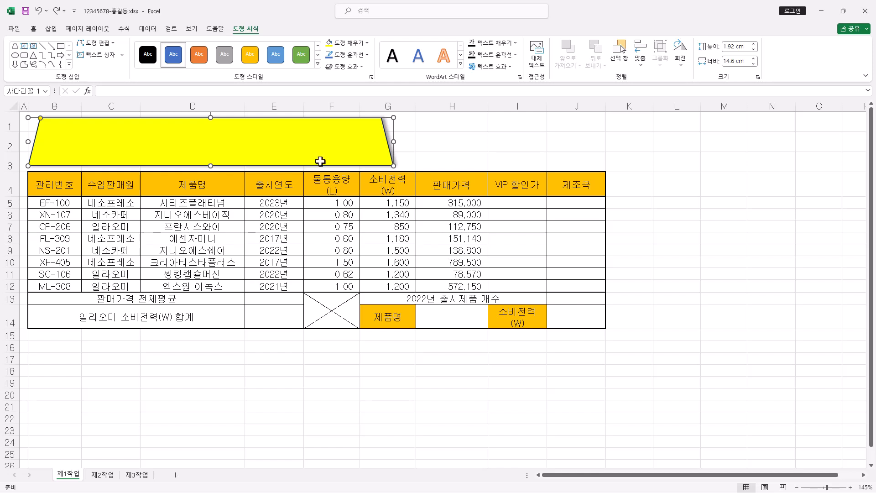
# Set the trapezoid's text font to 굴림
pyautogui.click(33, 29)
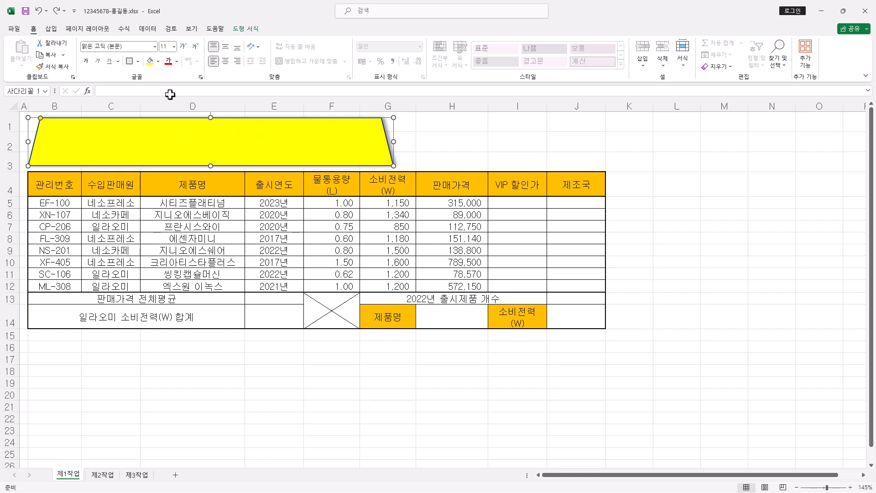
pyautogui.click(154, 46)
pyautogui.click(155, 47)
pyautogui.click(133, 46)
pyautogui.write('굴')
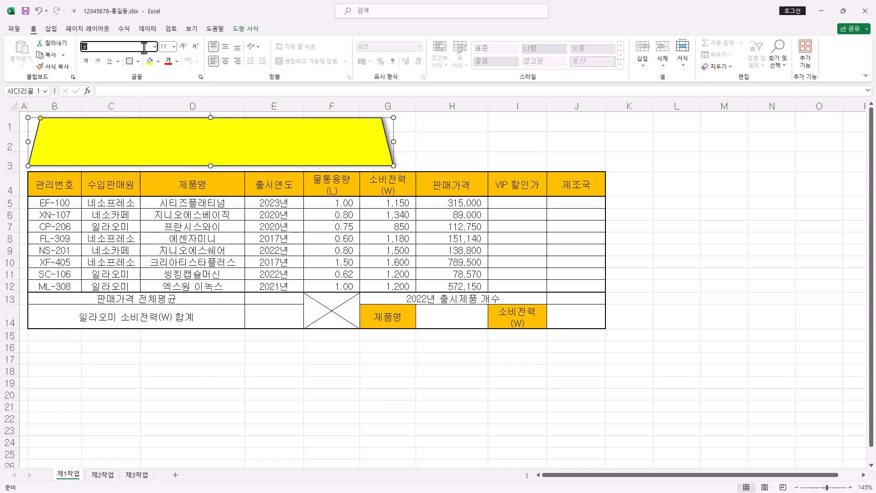
pyautogui.write('림')
pyautogui.press('Return')
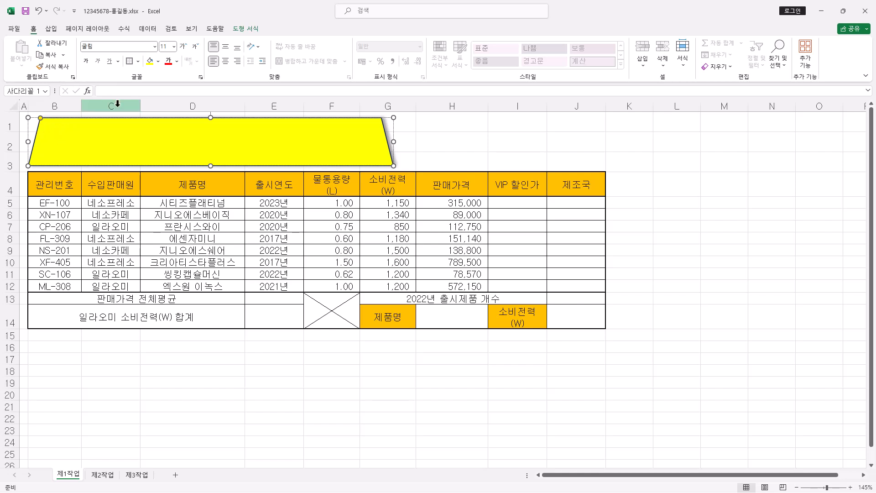
# Format the trapezoid's text as size 24, bold and black
pyautogui.click(174, 47)
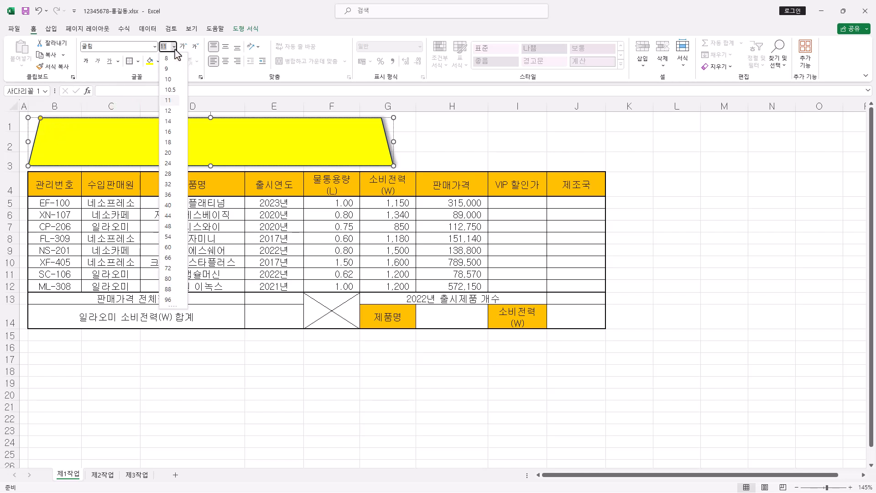
pyautogui.click(174, 168)
pyautogui.click(86, 61)
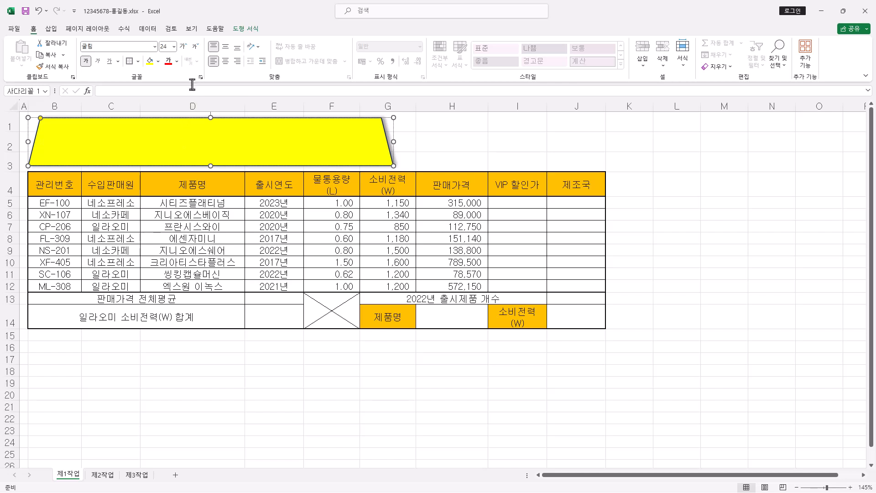
pyautogui.click(177, 61)
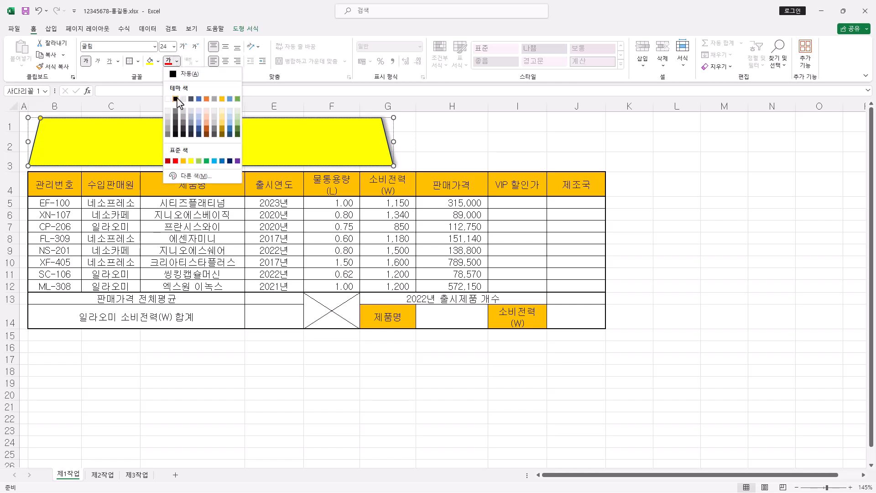
pyautogui.click(175, 99)
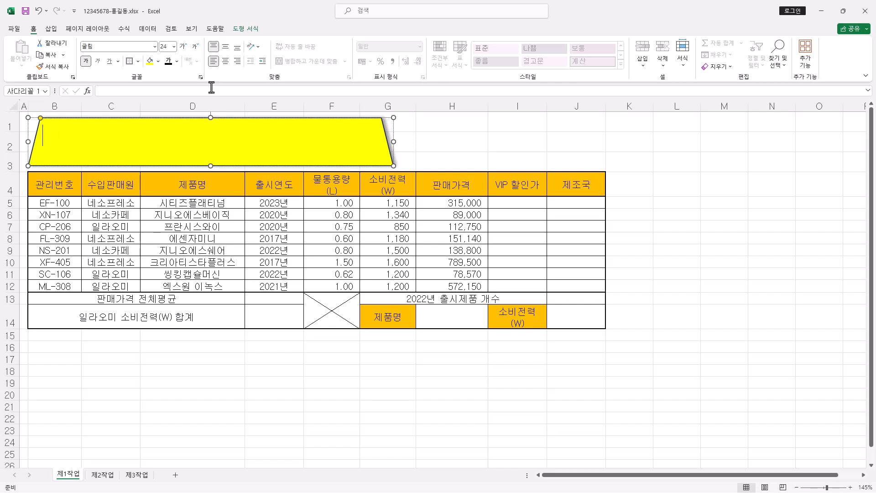
# Center the trapezoid's text horizontally and vertically, and enter the title 인기 캡슐 커피머신 상품 비교
pyautogui.click(226, 47)
pyautogui.click(225, 60)
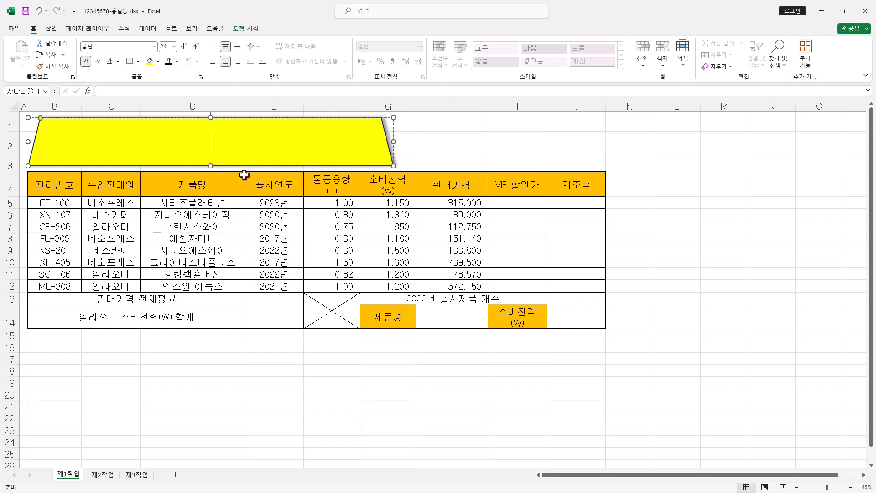
pyautogui.write('인기 캡슐 커피머신 상품 비교')
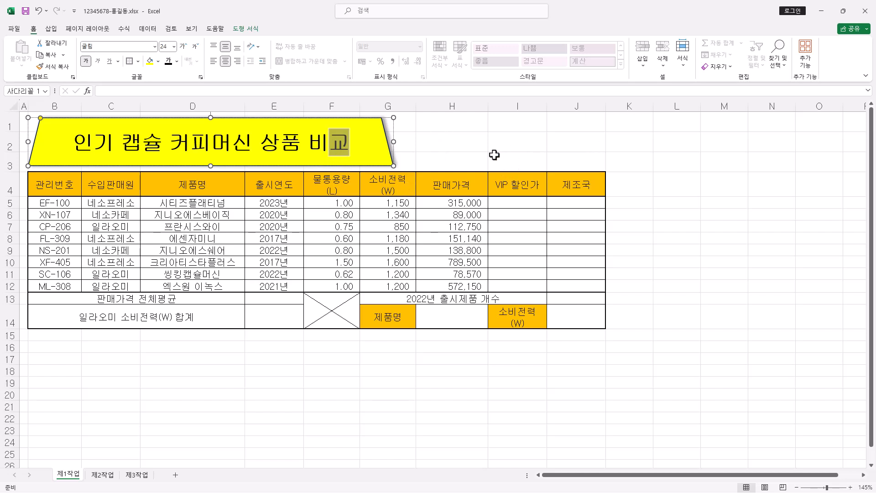
pyautogui.keyDown('ctrl'); pyautogui.scroll(-1, 424, 132); pyautogui.keyUp('ctrl')
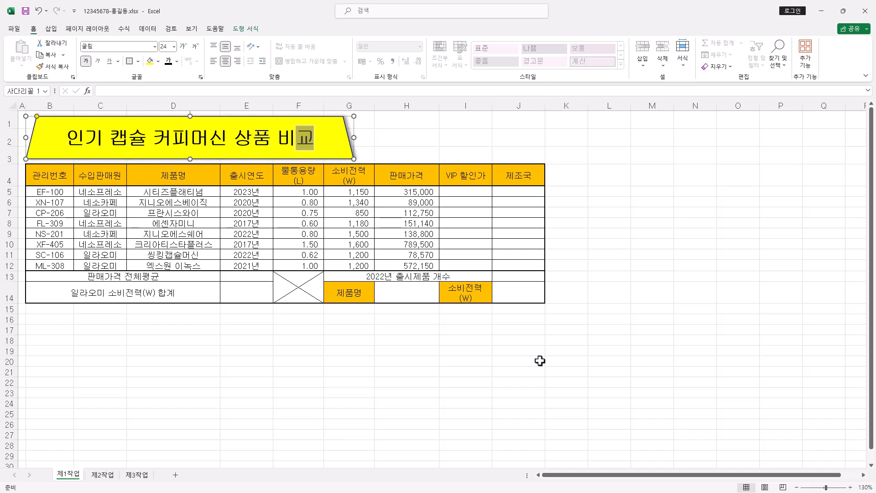
pyautogui.click(624, 320)
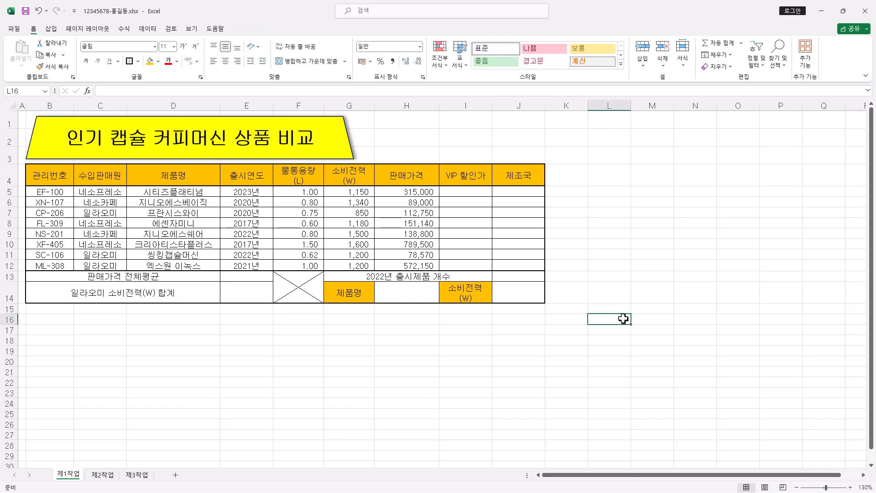
# Merge and center cells L16:L17 below and beside the table
pyautogui.moveTo(621, 321)
pyautogui.mouseDown()
pyautogui.moveTo(618, 335)
pyautogui.moveTo(618, 327)
pyautogui.mouseUp()
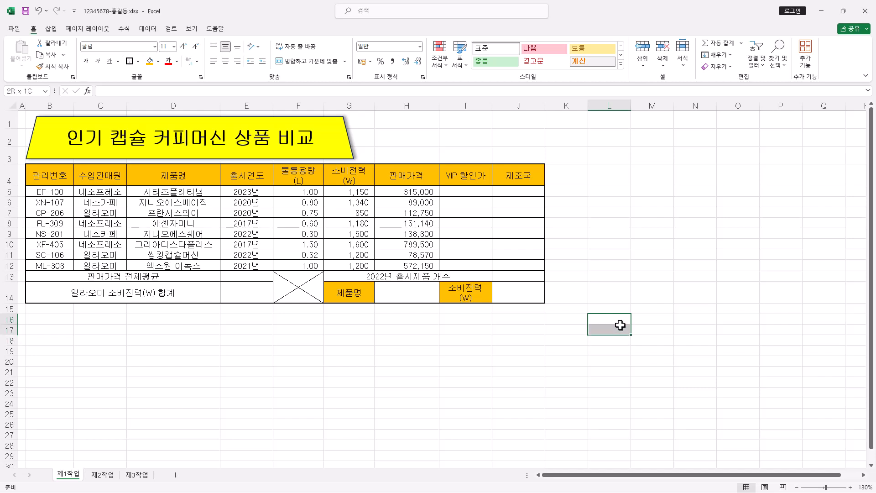
pyautogui.click(327, 64)
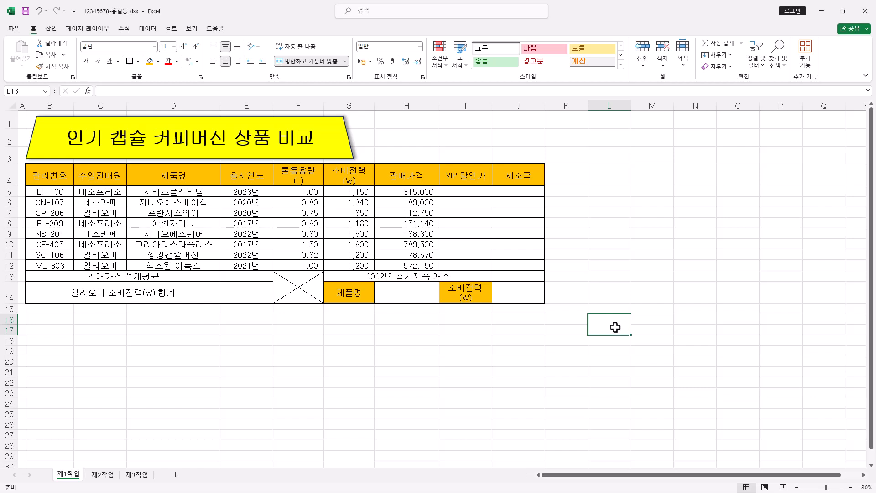
pyautogui.click(350, 177)
pyautogui.click(293, 180)
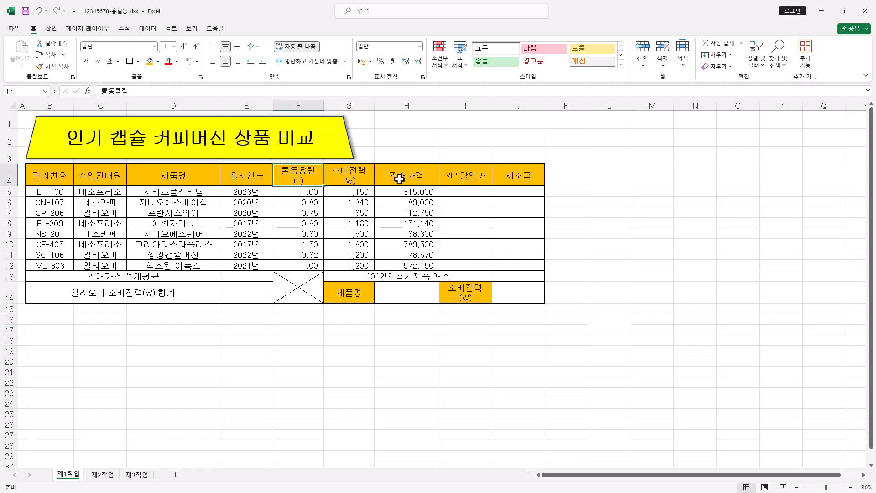
pyautogui.click(400, 179)
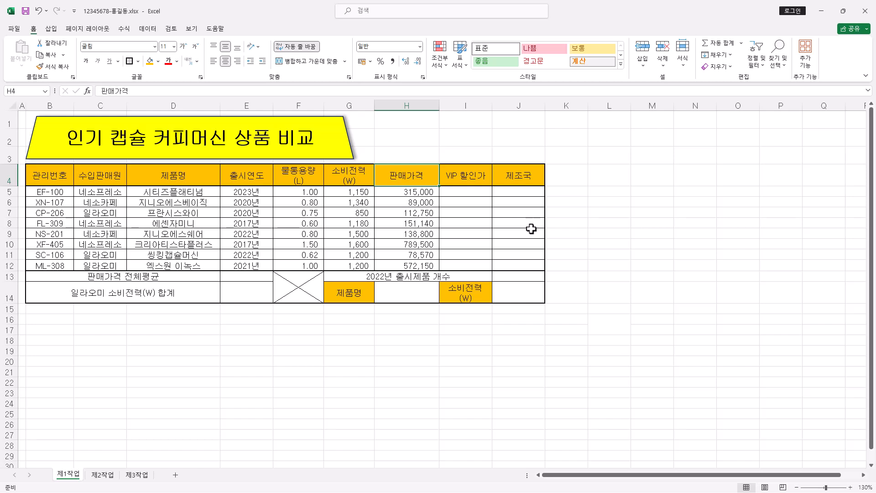
pyautogui.click(618, 326)
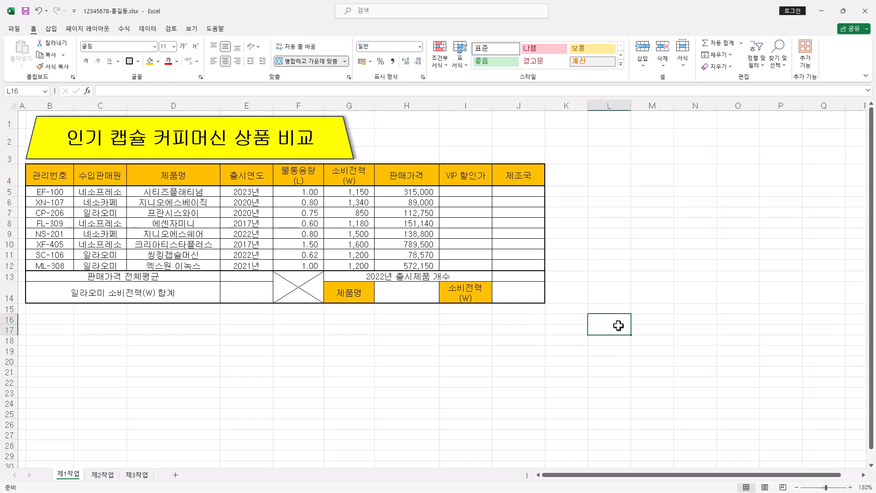
# Set the merged cell L16:L17 to vertical text and enter 결재 in it
pyautogui.click(251, 47)
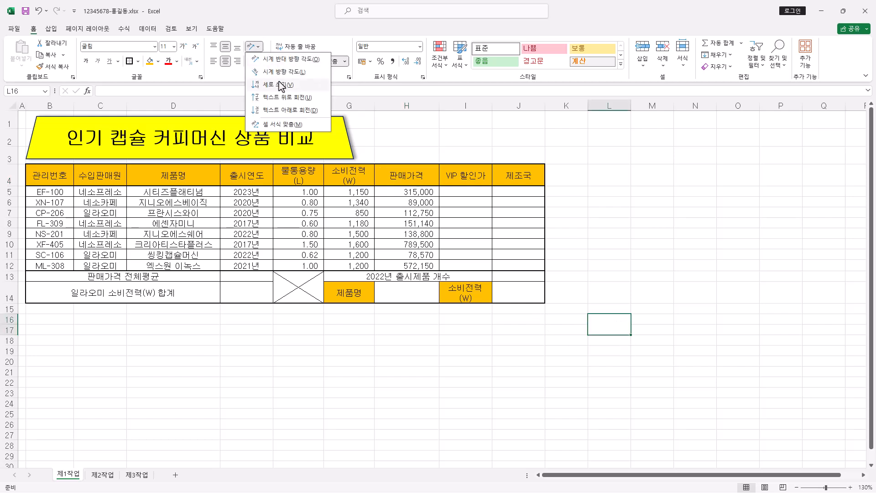
pyautogui.click(280, 84)
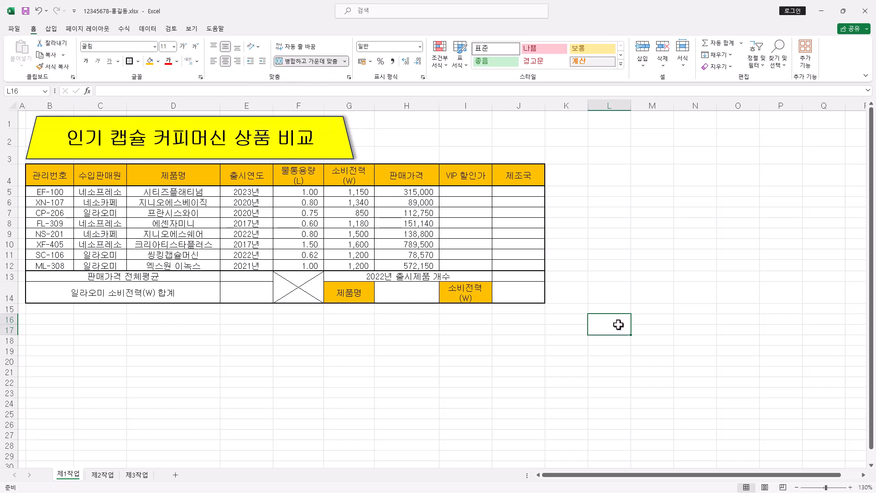
pyautogui.write('ㄱ결재')
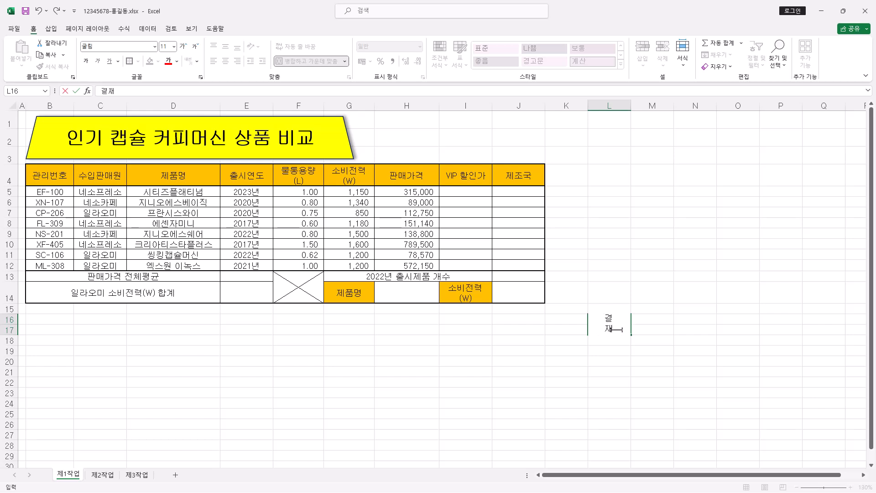
pyautogui.press('Return')
pyautogui.click(614, 328)
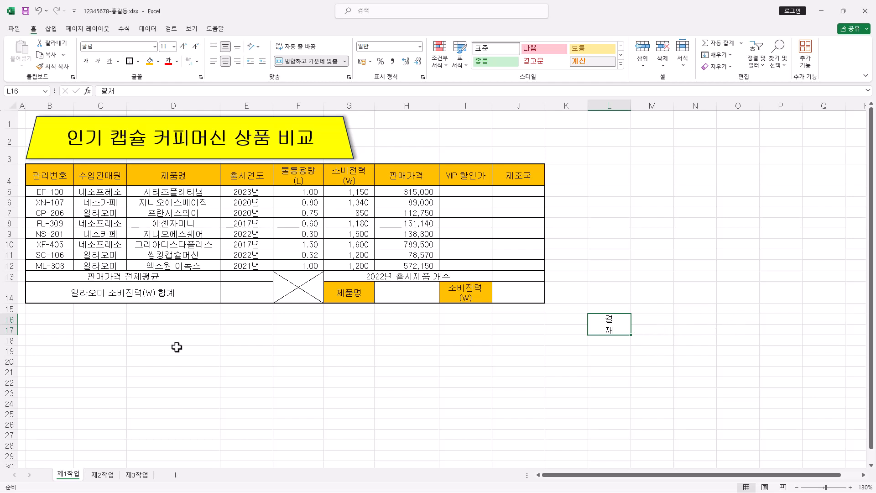
# Increase the height of row 17 and enter 담당, 팀장 and 본부장 in M16:O16
pyautogui.moveTo(13, 335); pyautogui.dragTo(10, 354)
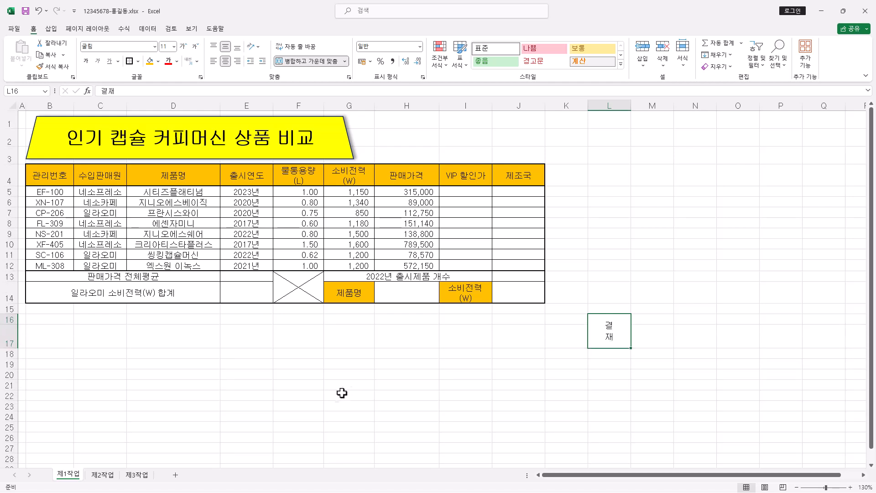
pyautogui.moveTo(635, 341); pyautogui.dragTo(742, 342)
pyautogui.moveTo(642, 319); pyautogui.dragTo(728, 320)
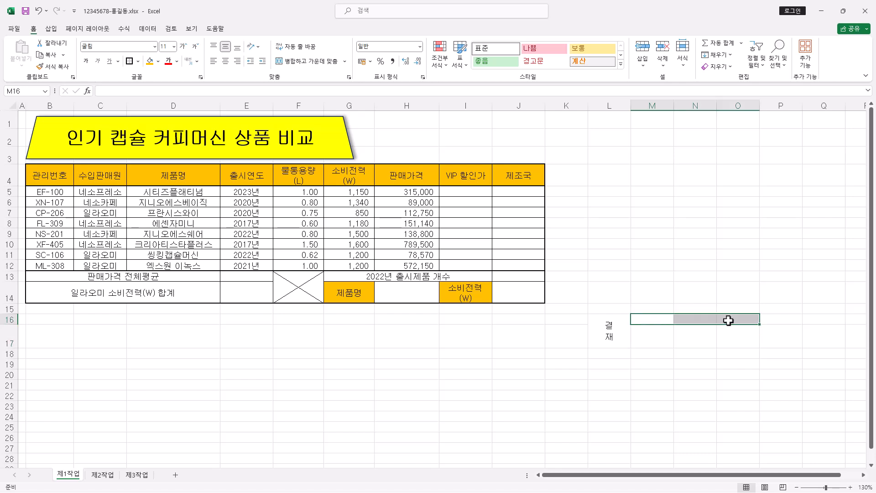
pyautogui.write('담당')
pyautogui.press('Tab')
pyautogui.write('팀장')
pyautogui.press('Tab')
pyautogui.write('본부장')
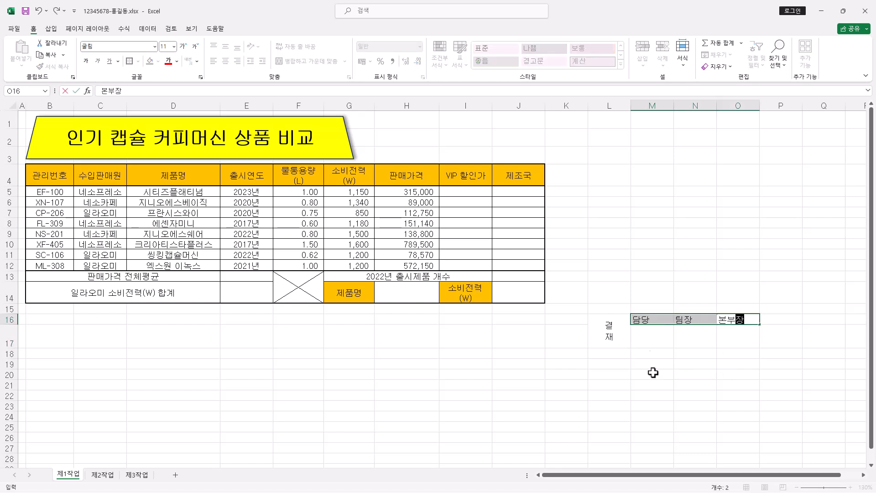
# Center the contents of L16:O17 horizontally and narrow column L to about half its width
pyautogui.click(613, 326)
pyautogui.moveTo(613, 326); pyautogui.dragTo(745, 326)
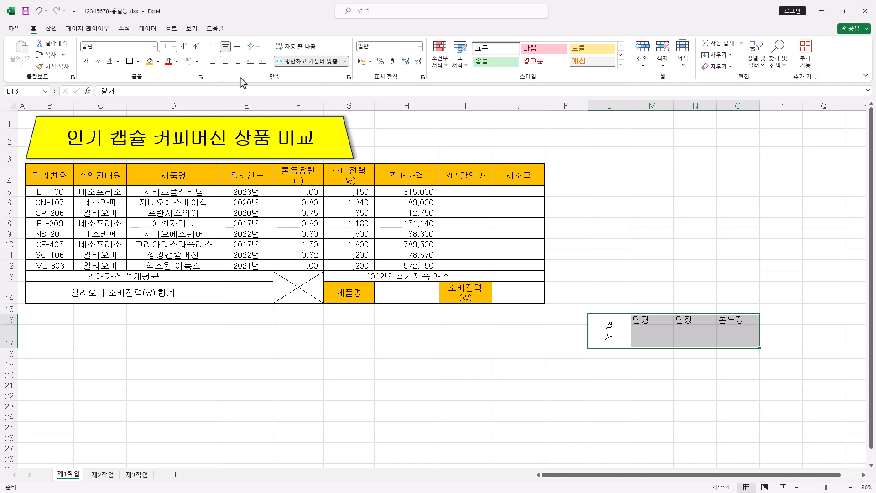
pyautogui.click(226, 61)
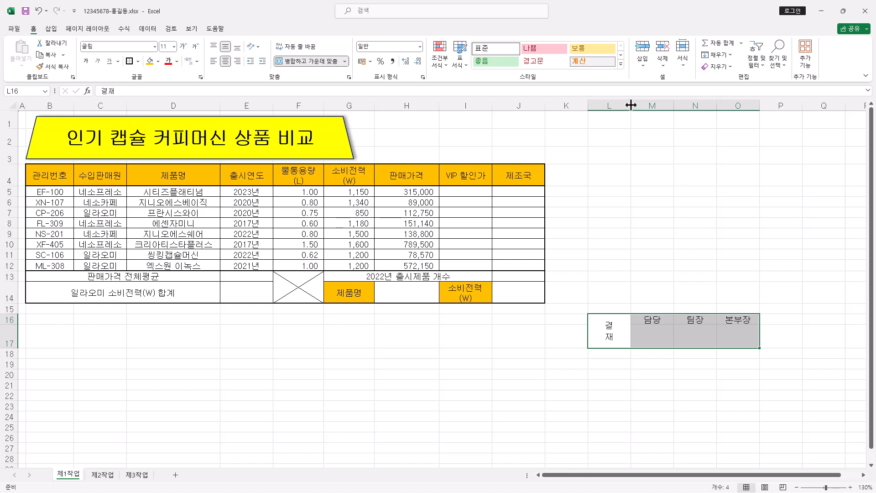
pyautogui.moveTo(631, 106); pyautogui.dragTo(611, 105)
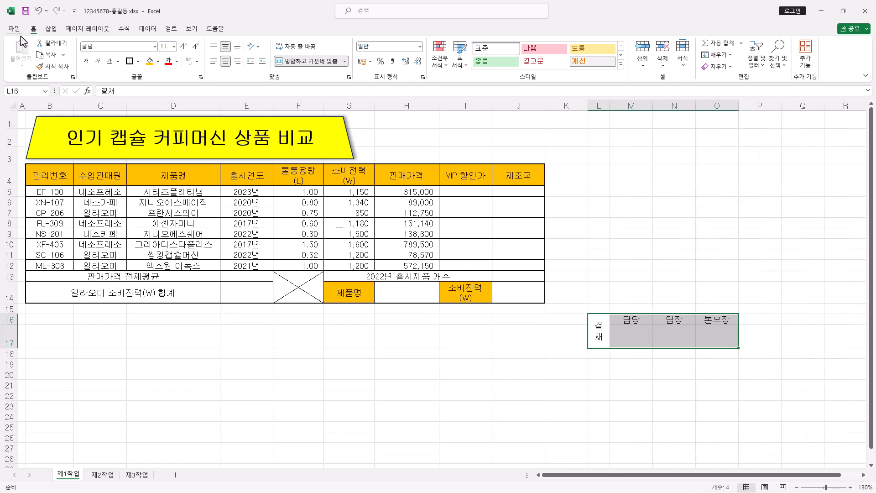
# Apply all borders to the approval box in L16:O17 and copy the range as a picture
pyautogui.click(138, 61)
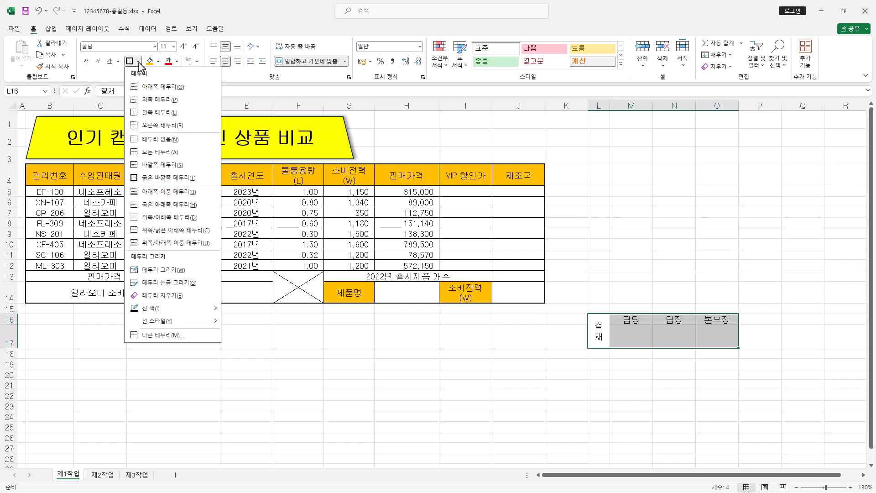
pyautogui.click(174, 153)
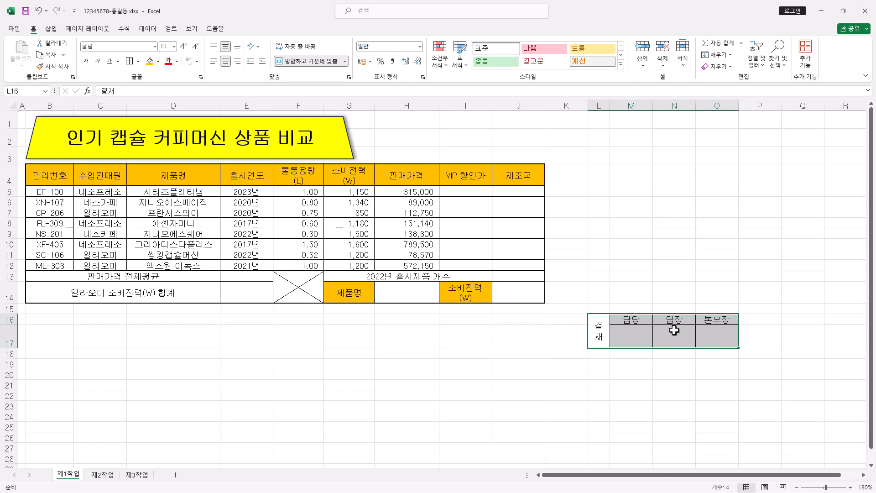
pyautogui.click(64, 56)
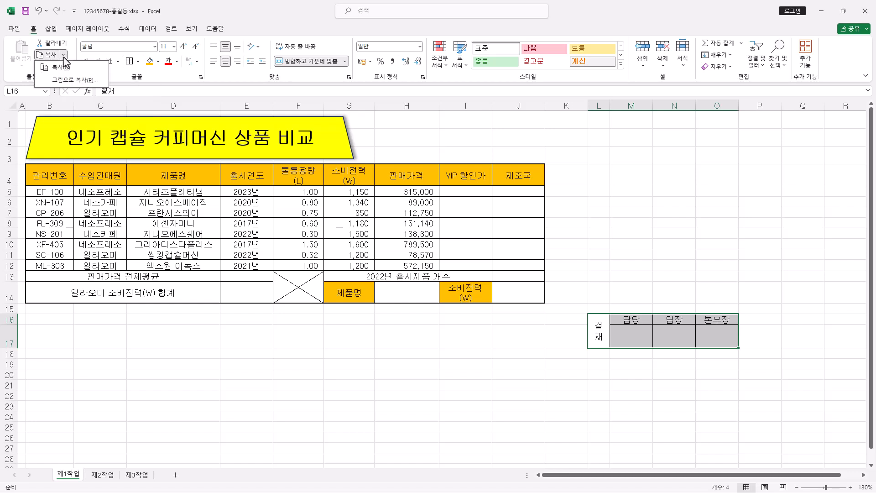
pyautogui.click(89, 87)
pyautogui.click(564, 273)
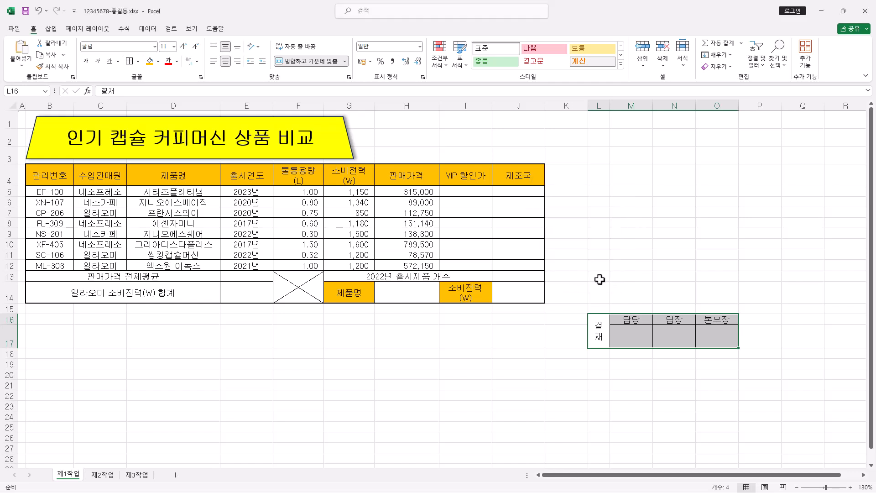
# Paste the approval box picture and move it beside the title, above columns H to J of the table
pyautogui.hotkey('ctrl', 'v')
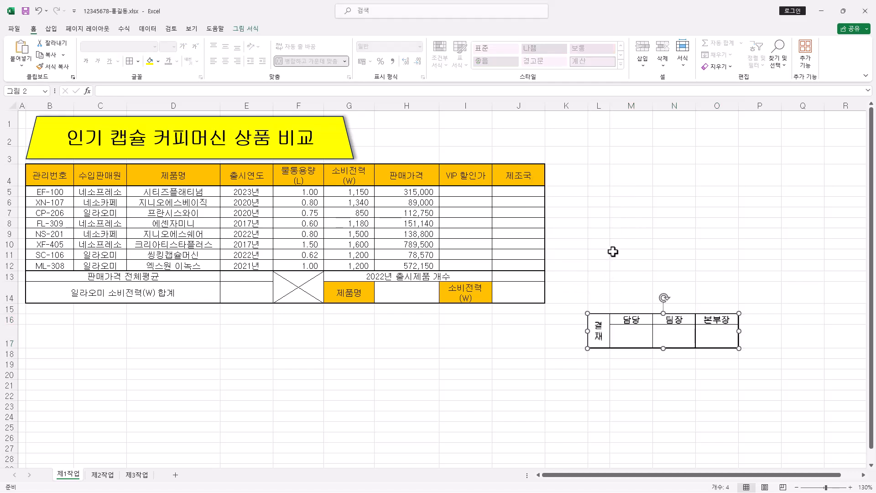
pyautogui.moveTo(654, 336); pyautogui.dragTo(468, 150)
pyautogui.moveTo(602, 337); pyautogui.dragTo(699, 338)
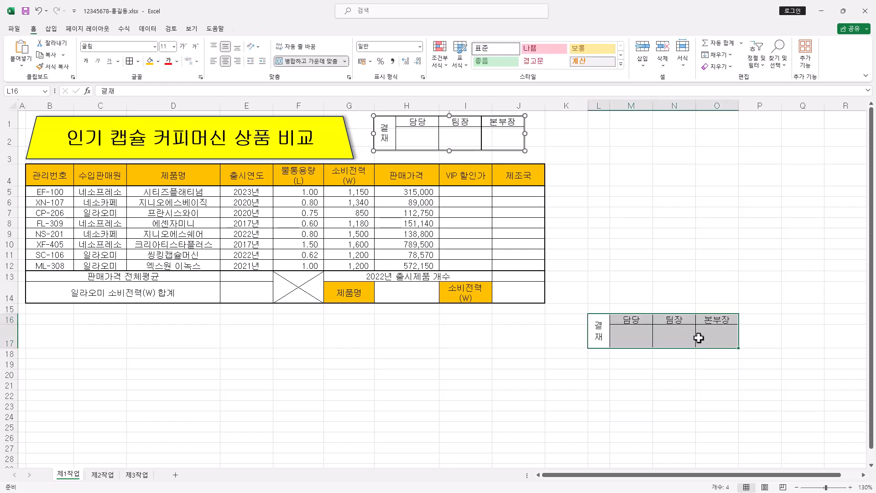
pyautogui.click(158, 61)
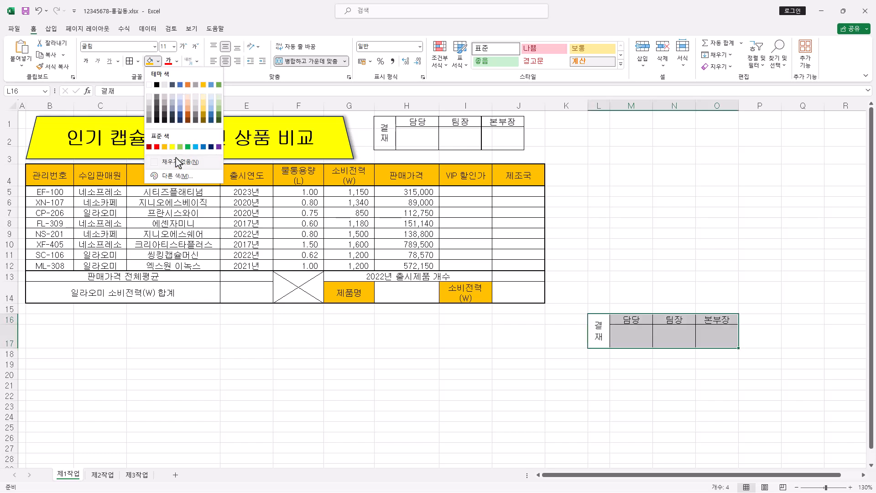
pyautogui.click(149, 108)
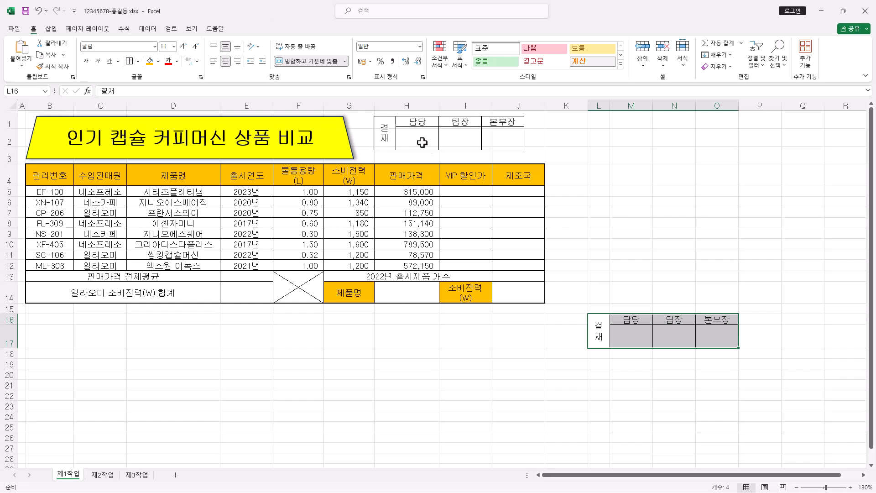
# Enlarge the approval box picture to about 7.65 cm wide and 1.87 cm high, ending at the right edge of column J
pyautogui.click(522, 133)
pyautogui.moveTo(524, 133); pyautogui.dragTo(546, 133)
pyautogui.moveTo(460, 151); pyautogui.dragTo(459, 158)
# Hide the sheet's gridlines to check the approval box picture and show them again
pyautogui.click(195, 29)
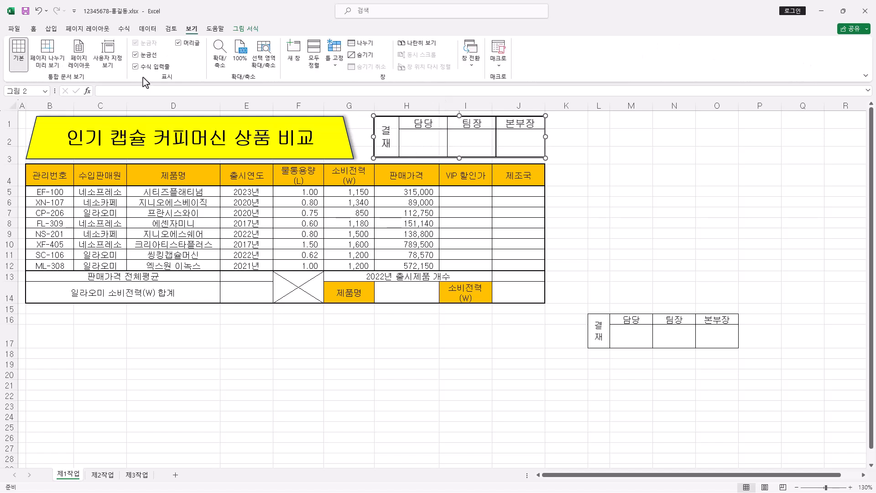
pyautogui.click(146, 56)
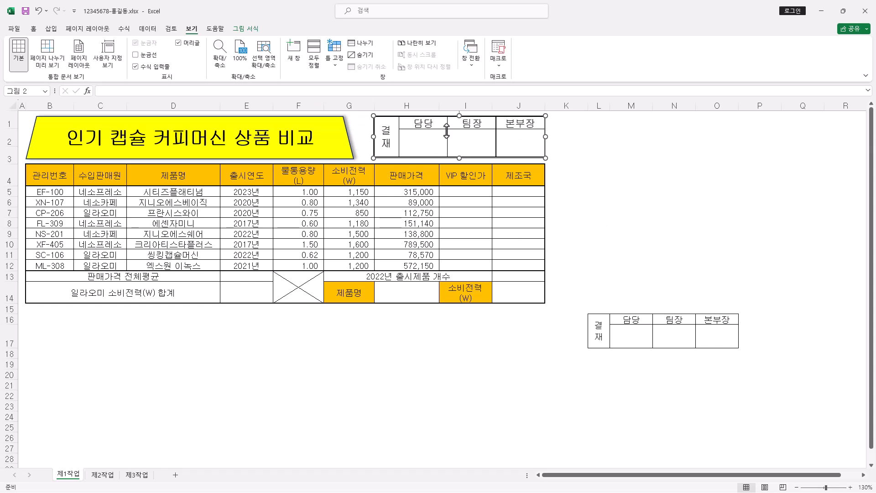
pyautogui.click(136, 55)
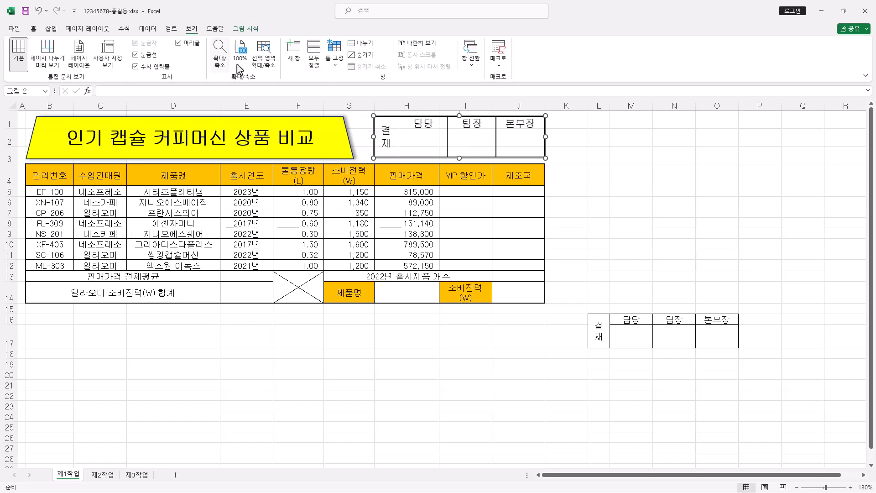
pyautogui.click(246, 29)
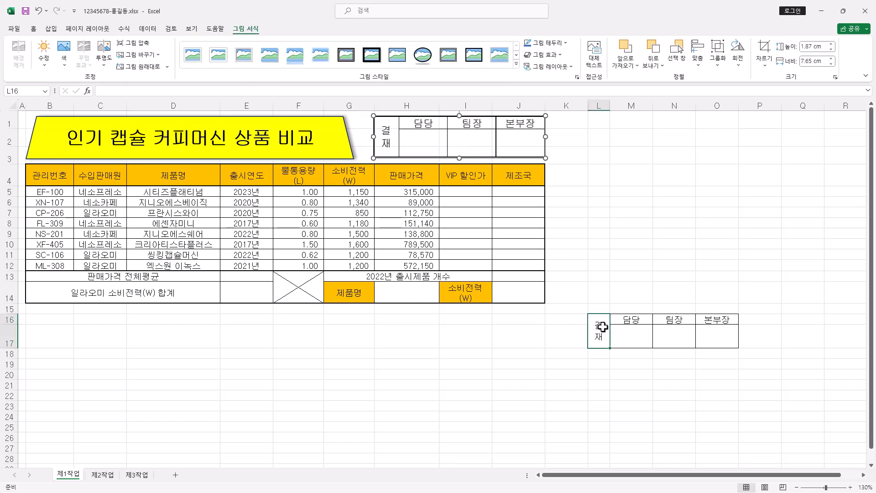
# Delete columns L to O, which hold the original approval box cells
pyautogui.moveTo(603, 327); pyautogui.dragTo(725, 329)
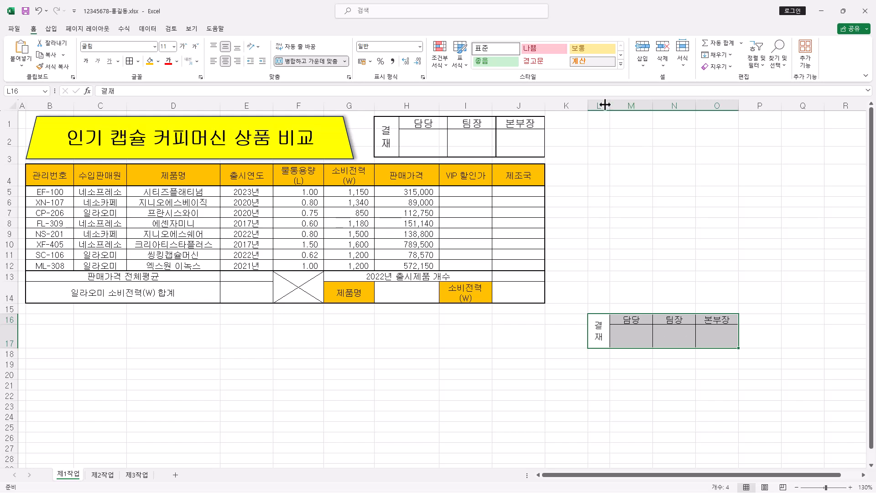
pyautogui.moveTo(603, 103); pyautogui.dragTo(718, 99)
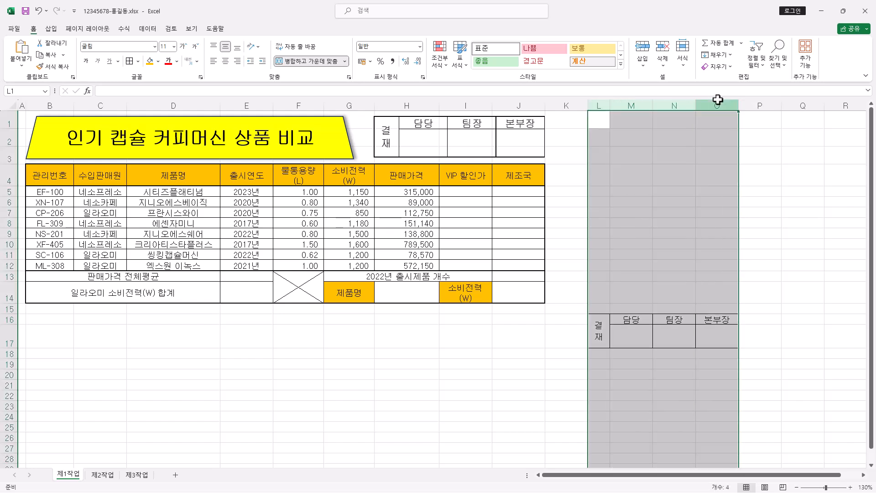
pyautogui.rightClick(718, 99)
pyautogui.click(779, 211)
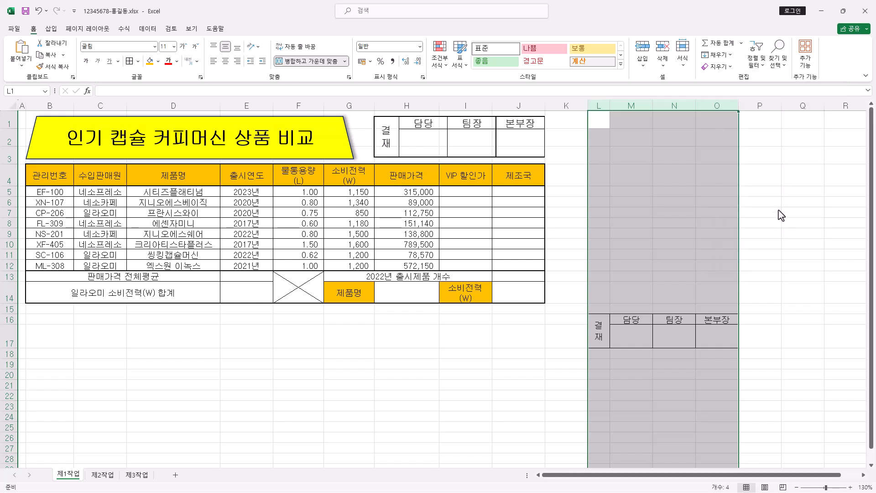
# Delete the enlarged row 17 below the table
pyautogui.moveTo(612, 341); pyautogui.dragTo(701, 334)
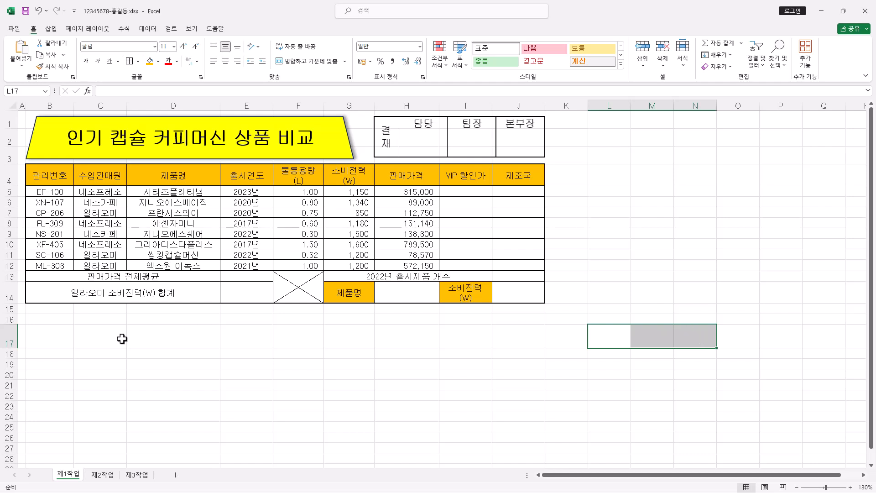
pyautogui.rightClick(8, 336)
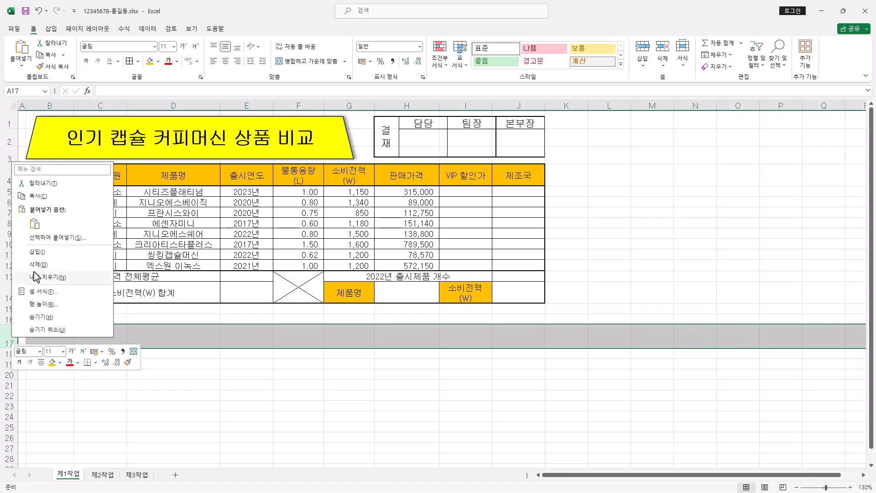
pyautogui.click(51, 265)
pyautogui.click(653, 287)
pyautogui.keyDown('ctrl'); pyautogui.scroll(1, 622, 310); pyautogui.keyUp('ctrl')
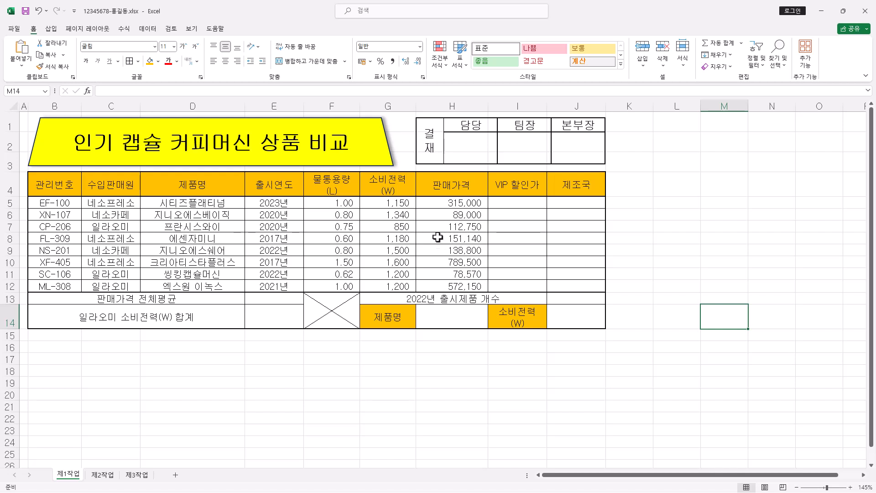
# Add data validation of type 목록 to cell H14, using the product names in =$D$5:$D$12 as its source
pyautogui.click(453, 313)
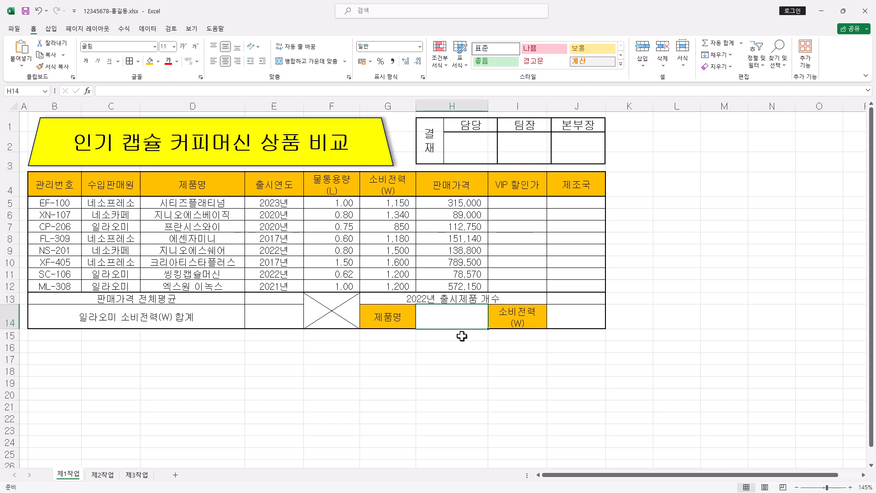
pyautogui.moveTo(227, 205); pyautogui.dragTo(228, 286)
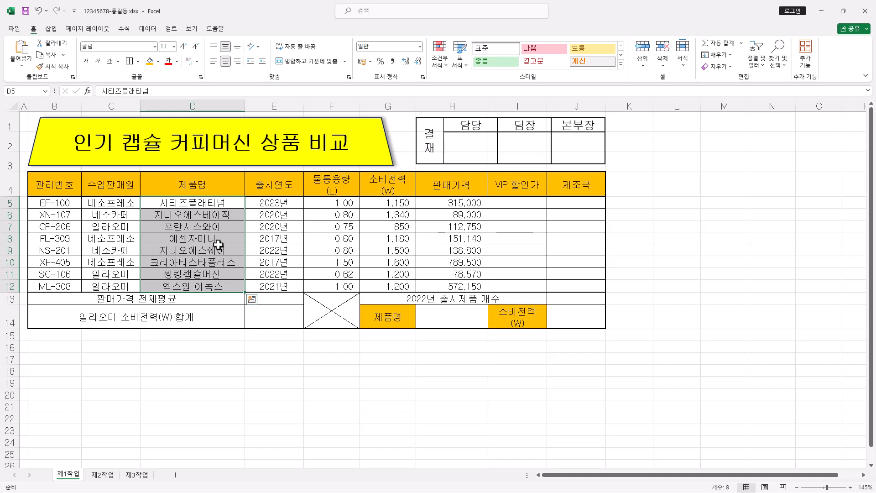
pyautogui.click(468, 325)
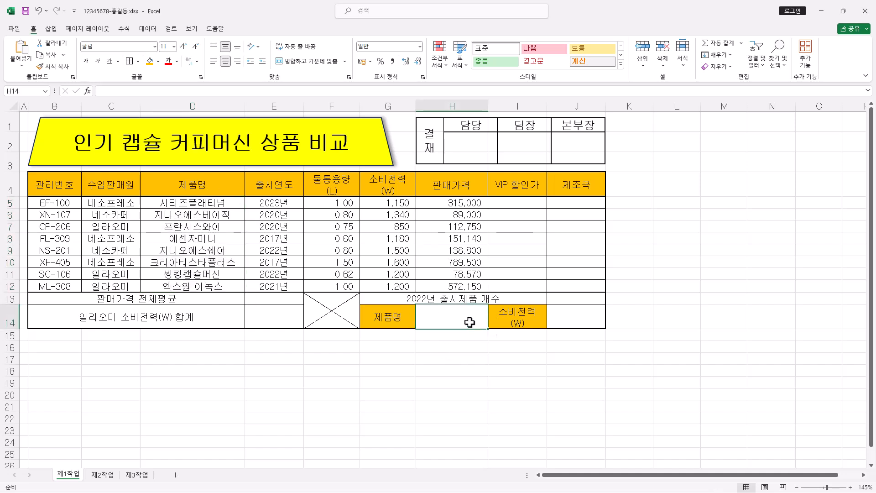
pyautogui.click(148, 29)
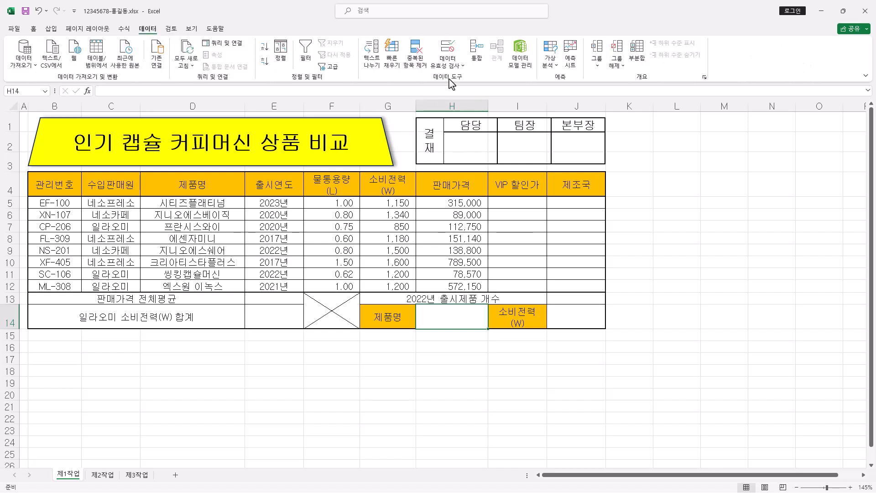
pyautogui.click(452, 48)
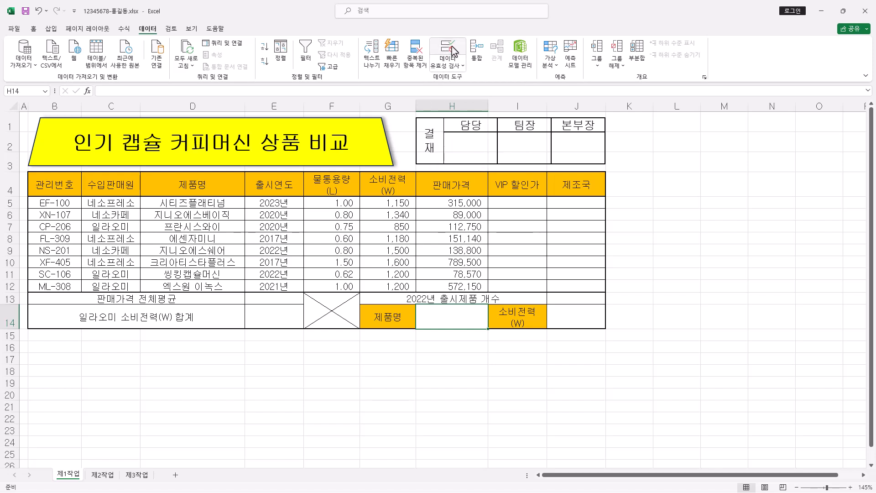
pyautogui.moveTo(571, 154); pyautogui.dragTo(641, 147)
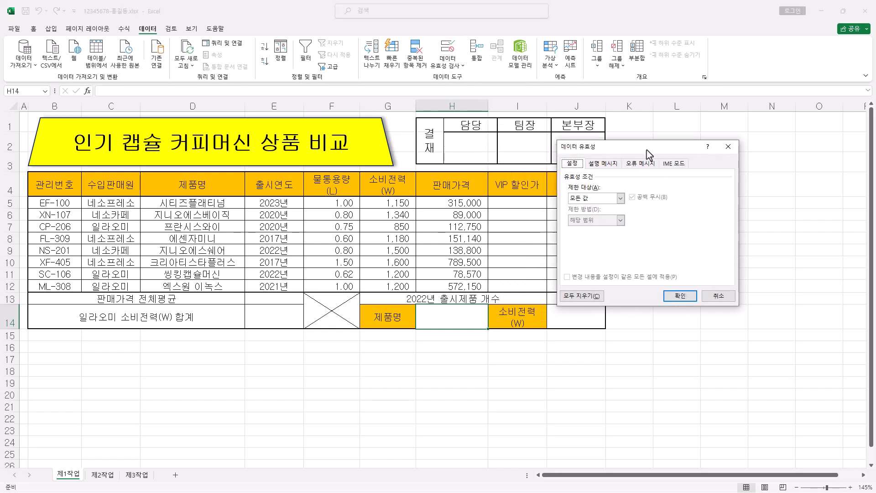
pyautogui.click(622, 198)
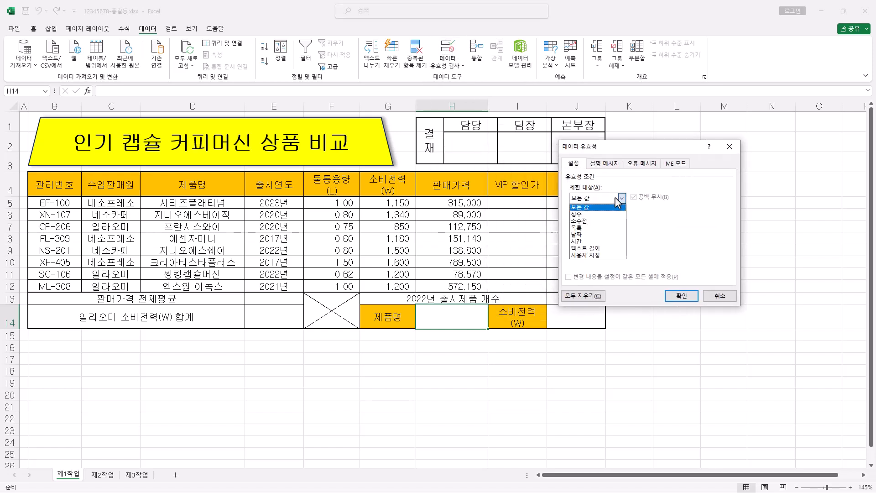
pyautogui.click(611, 228)
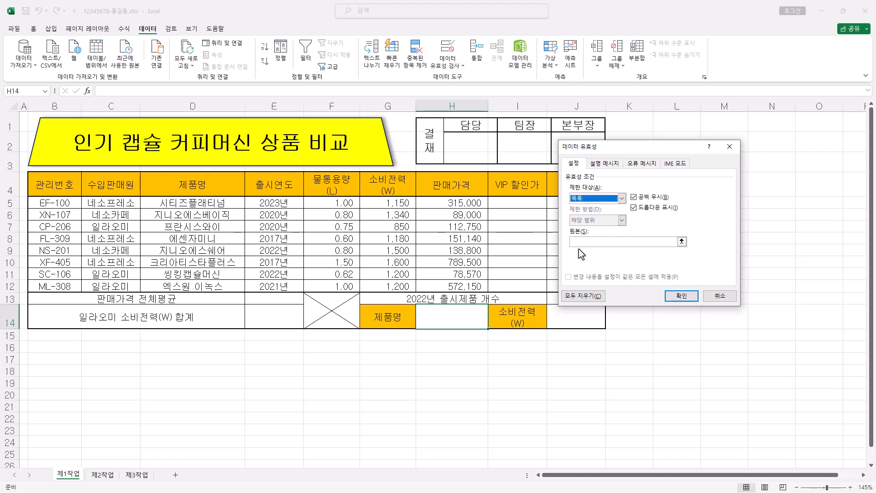
pyautogui.click(582, 244)
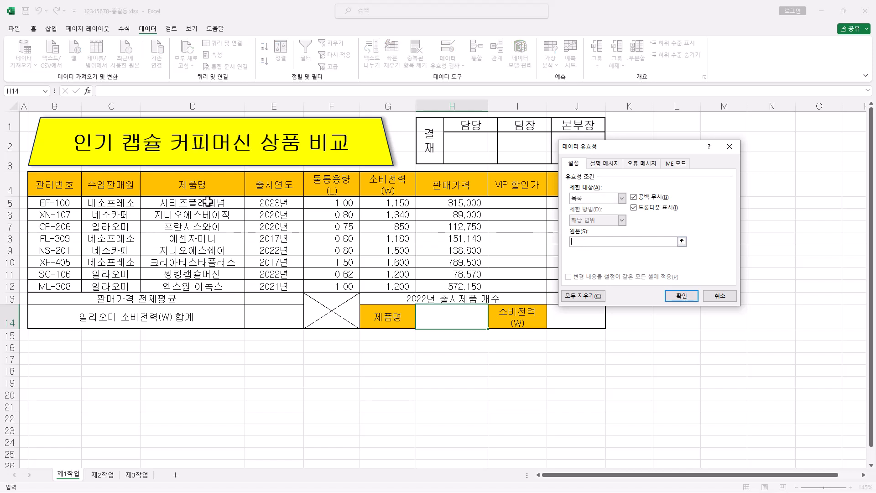
pyautogui.moveTo(208, 203); pyautogui.dragTo(208, 286)
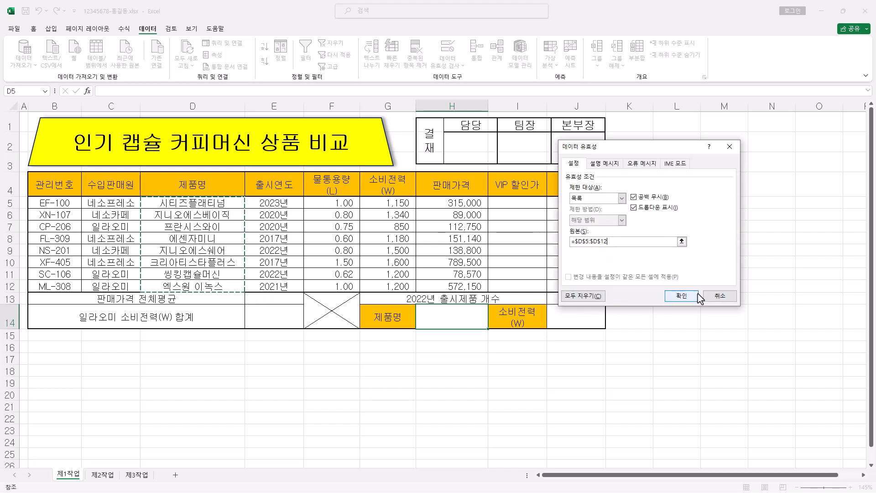
pyautogui.click(682, 296)
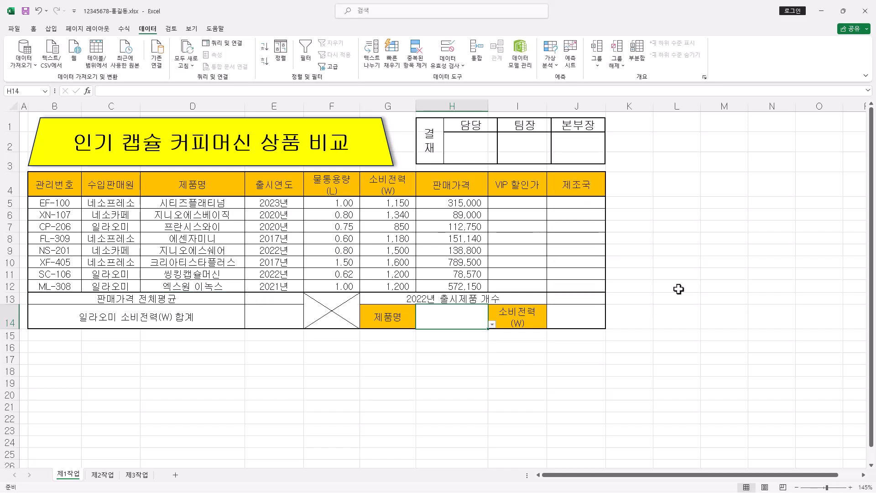
# Choose 시티즈플래티넘 from the validation list in H14
pyautogui.click(492, 325)
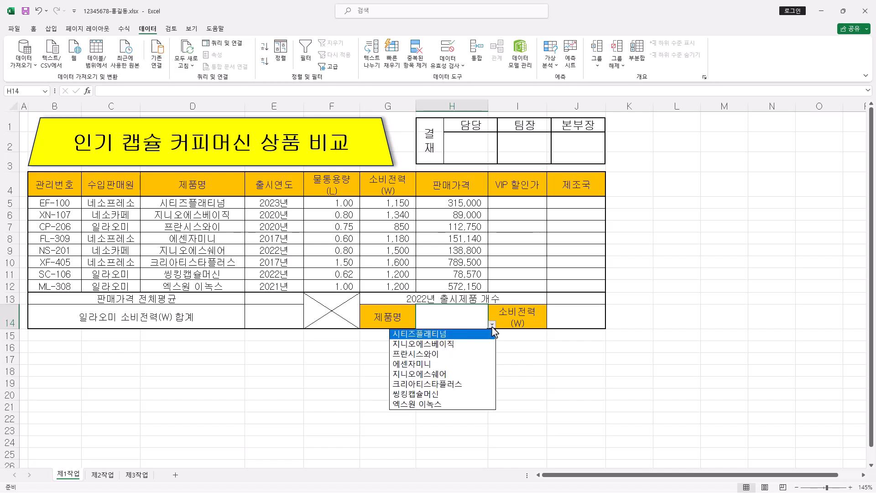
pyautogui.click(452, 337)
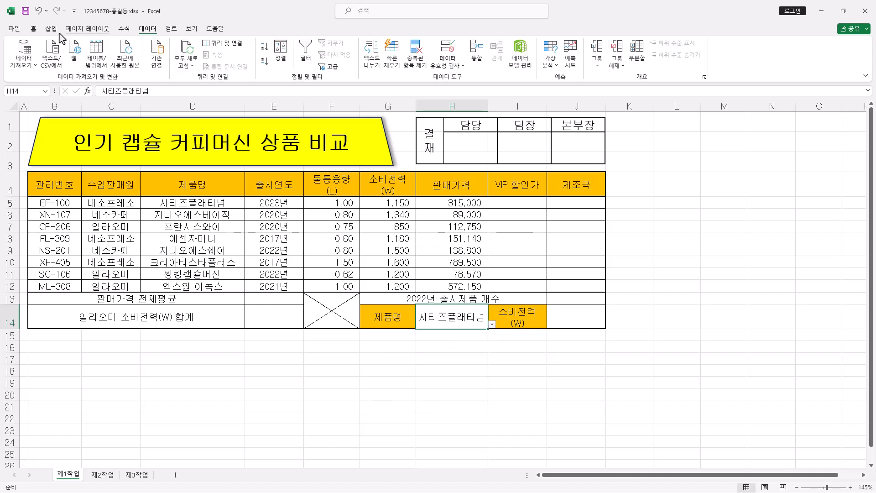
# Apply the custom number format #,##0"원" to the 판매가격 values in H5:H12
pyautogui.click(33, 30)
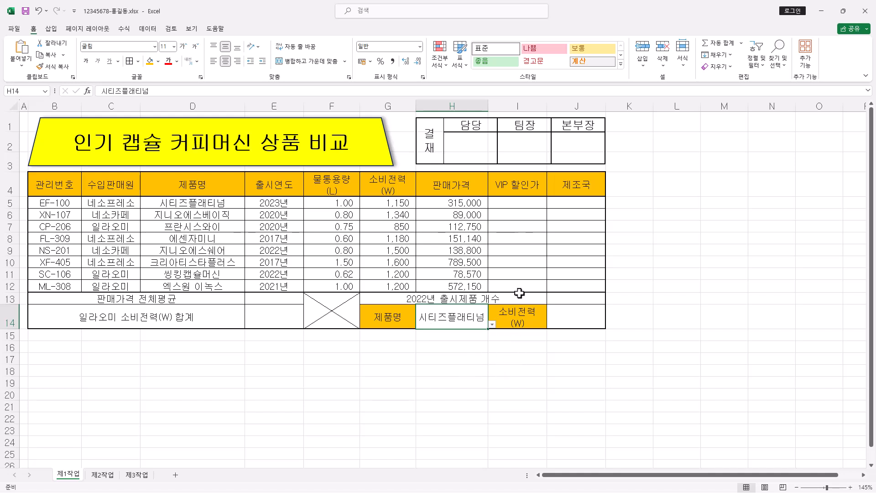
pyautogui.moveTo(464, 202); pyautogui.dragTo(464, 279)
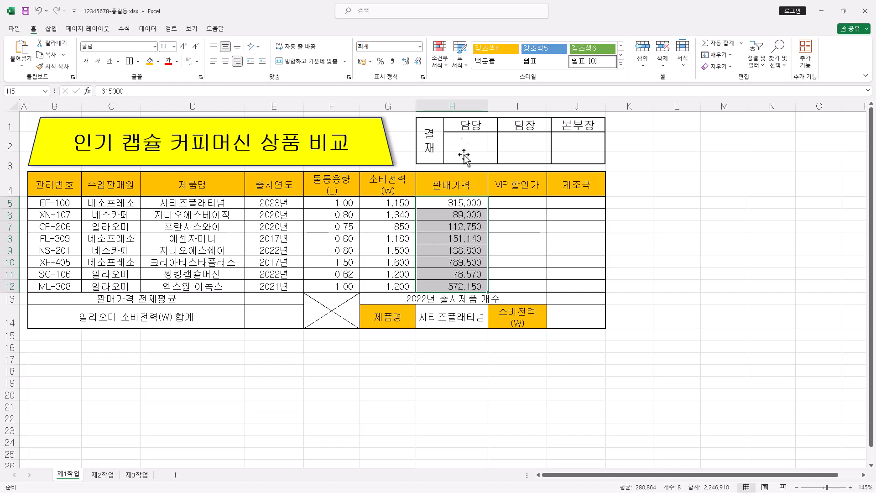
pyautogui.click(423, 77)
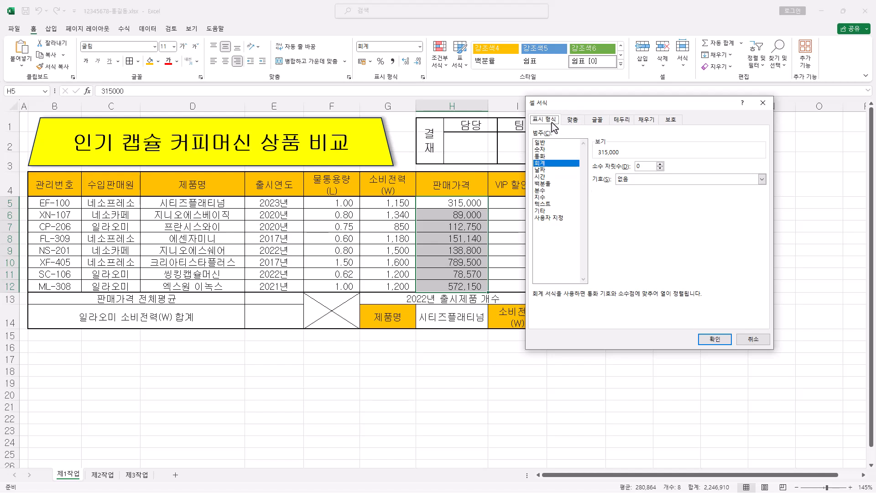
pyautogui.click(554, 219)
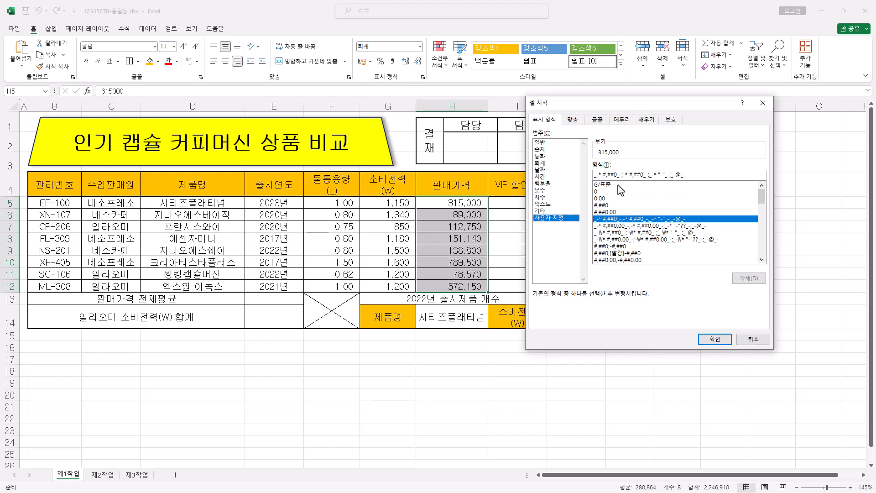
pyautogui.click(611, 205)
pyautogui.click(629, 174)
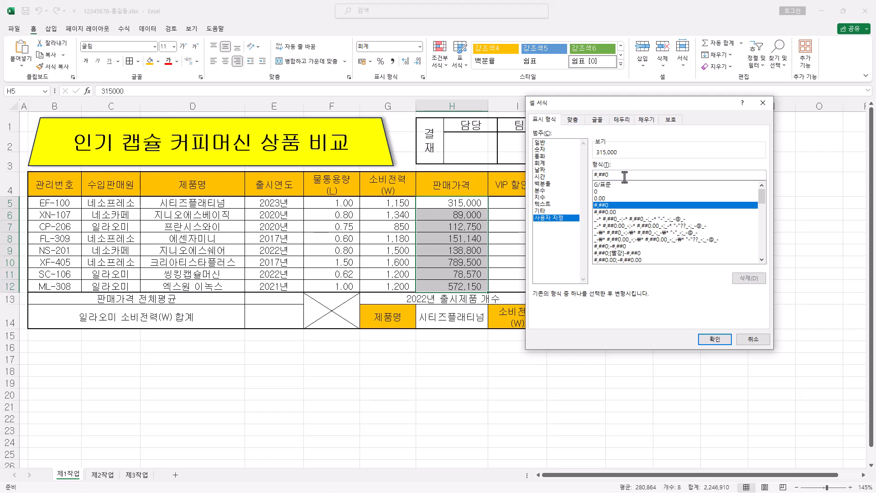
pyautogui.write('"원"')
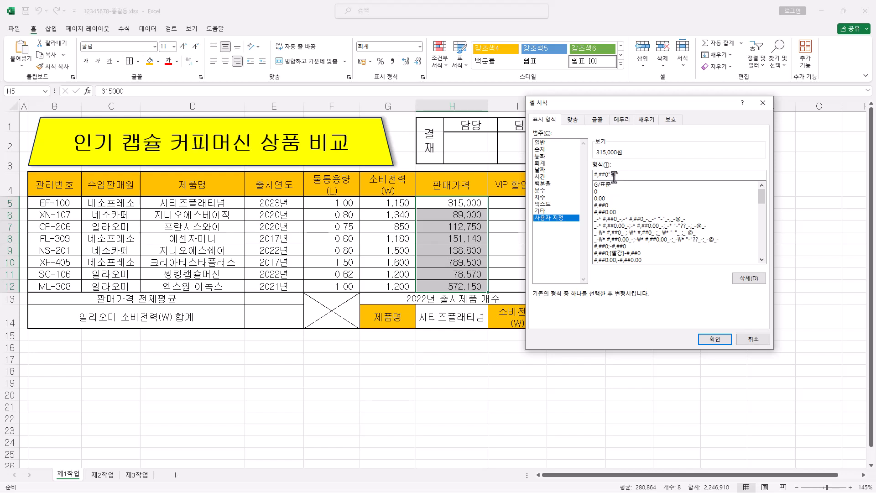
pyautogui.moveTo(612, 175); pyautogui.dragTo(620, 175)
pyautogui.click(620, 176)
pyautogui.click(716, 340)
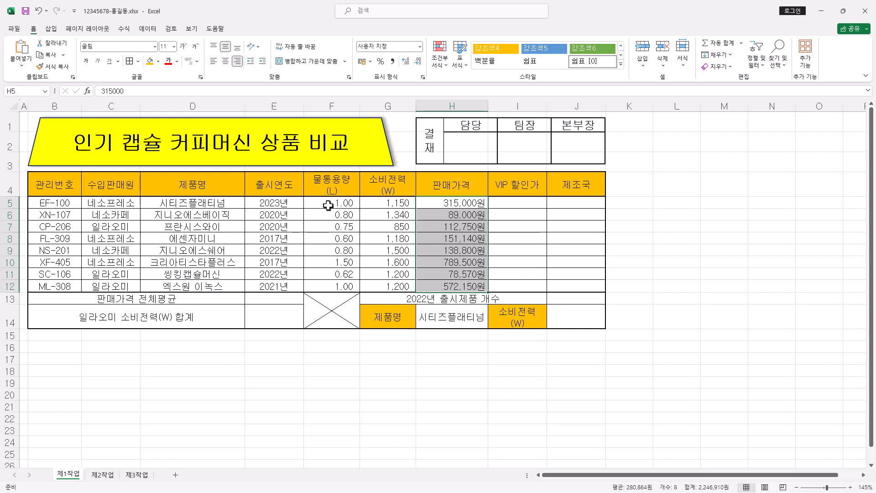
# Define the name 출시연도 for the release-year cells E5:E12, with the whole workbook (통합 문서) as its scope
pyautogui.moveTo(286, 208); pyautogui.dragTo(286, 287)
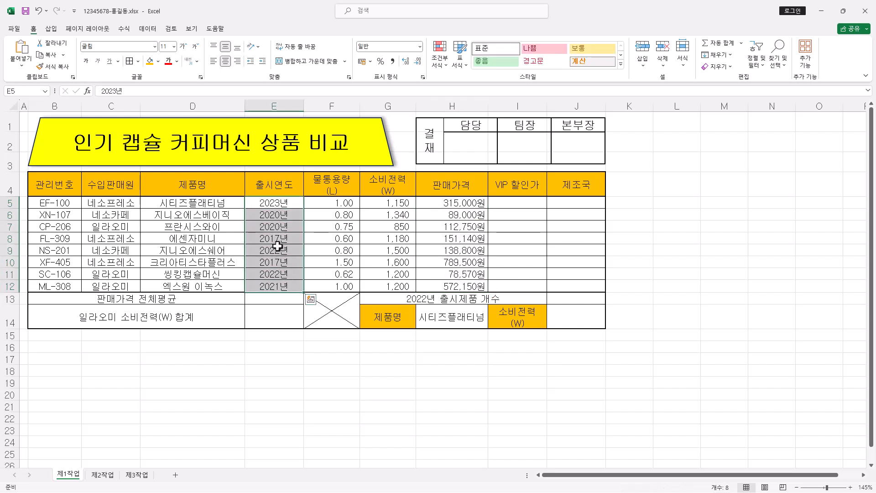
pyautogui.rightClick(291, 214)
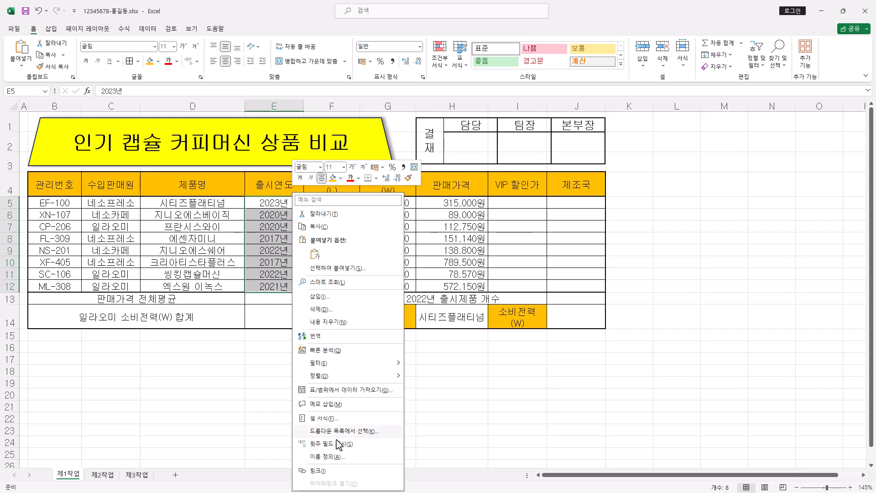
pyautogui.click(354, 458)
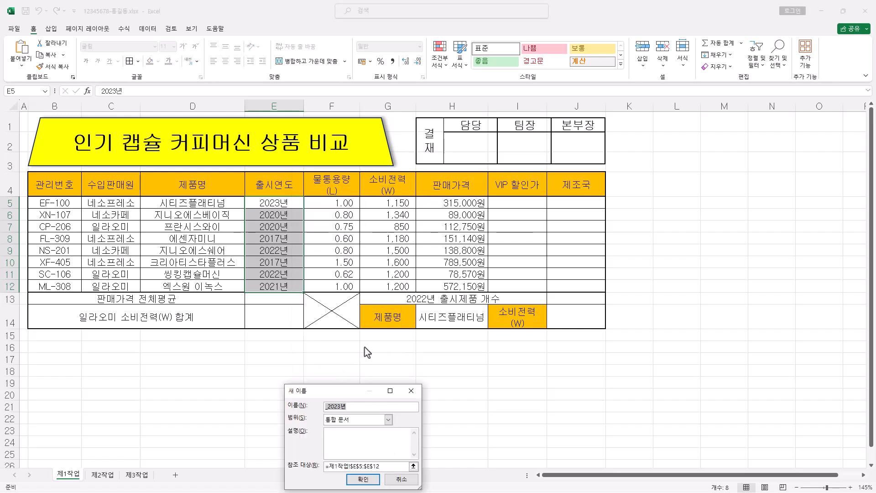
pyautogui.moveTo(354, 391); pyautogui.dragTo(437, 171)
pyautogui.write('출시연되')
pyautogui.press('BackSpace')
pyautogui.click(443, 260)
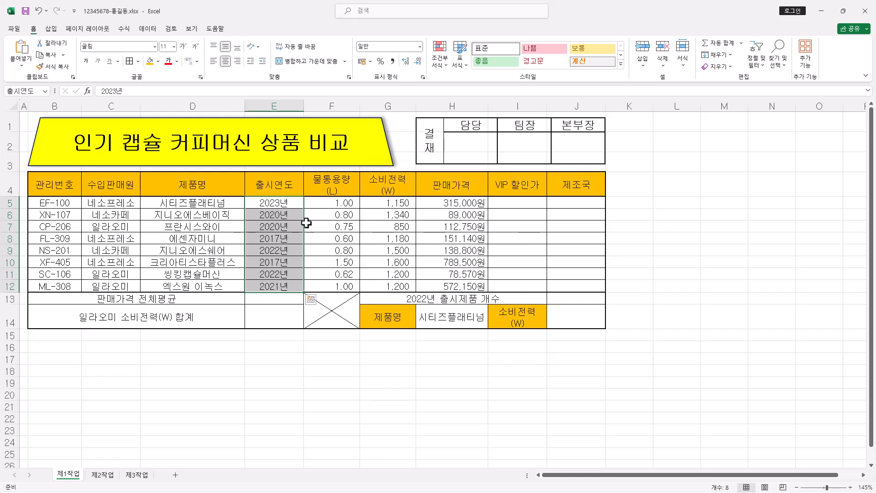
# Compare the name shown for F5:F12 with the one shown for the release-year cells E5:E12
pyautogui.moveTo(331, 202); pyautogui.dragTo(331, 286)
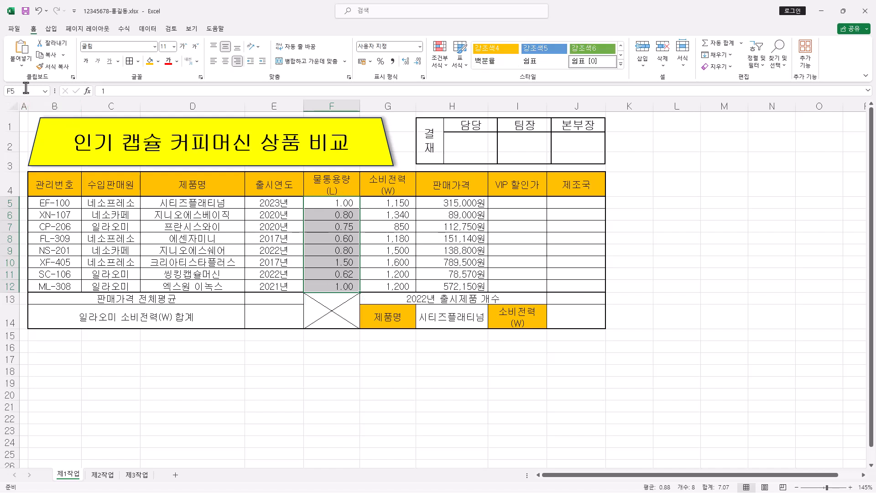
pyautogui.click(291, 203)
pyautogui.moveTo(291, 203); pyautogui.dragTo(283, 281)
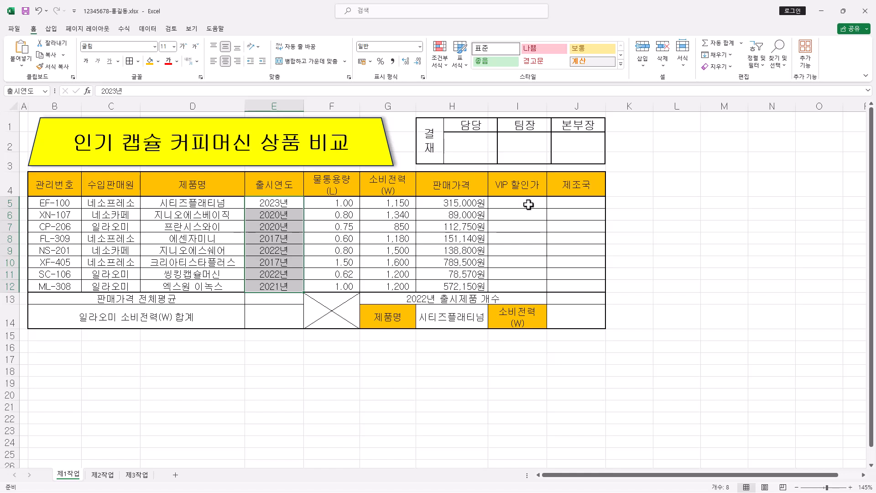
# Start a ROUND formula for the VIP 할인가 cells I5:I12 with H5*0.95 as its Number argument
pyautogui.moveTo(528, 205); pyautogui.dragTo(532, 283)
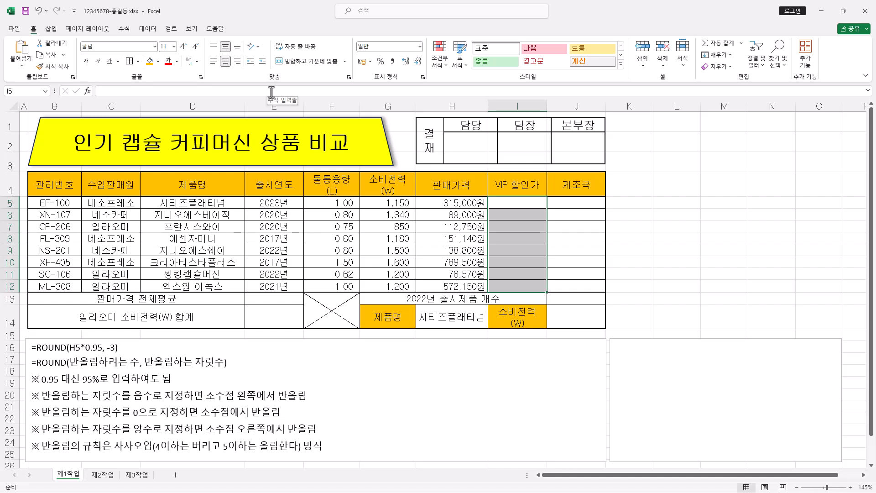
pyautogui.click(103, 92)
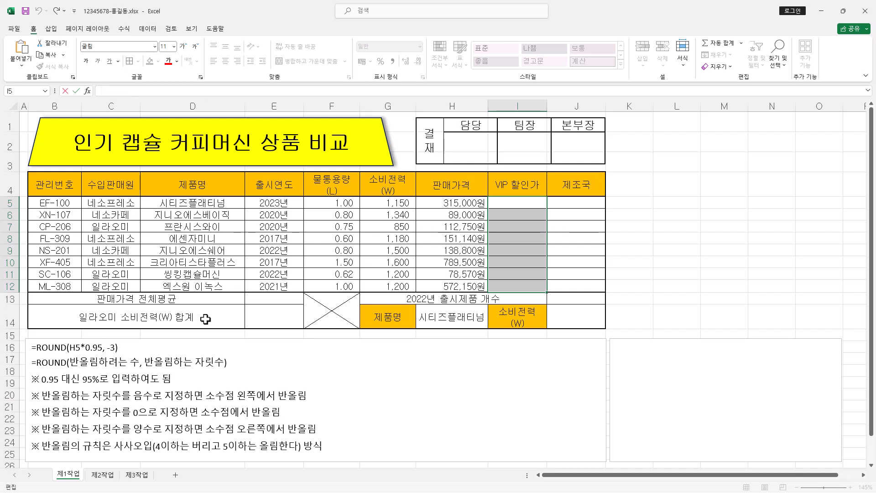
pyautogui.write('=ROUN')
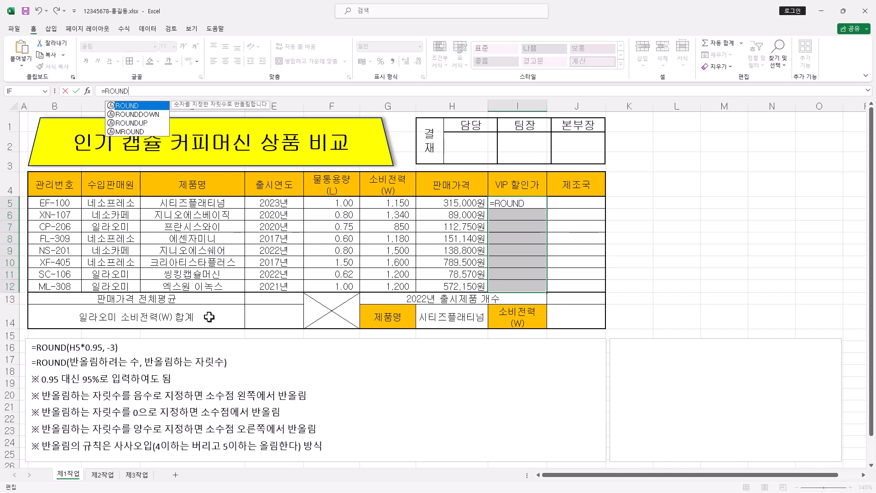
pyautogui.press('BackSpace')
pyautogui.press('Tab')
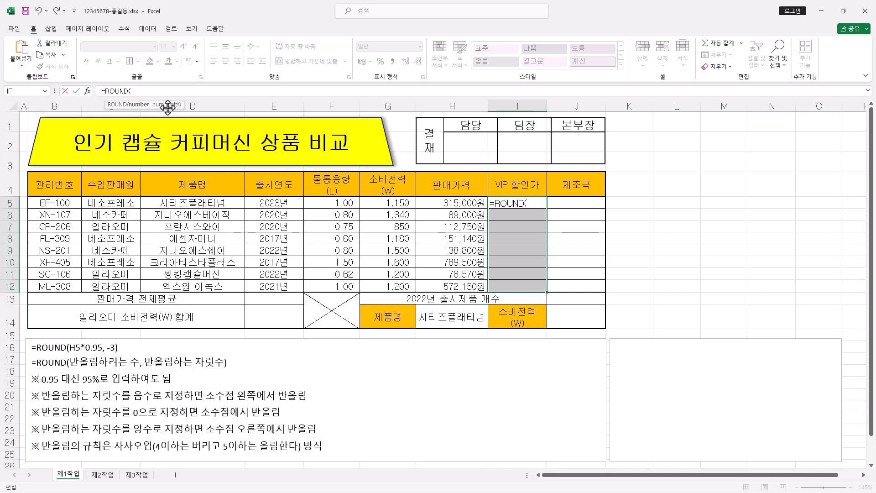
pyautogui.click(88, 93)
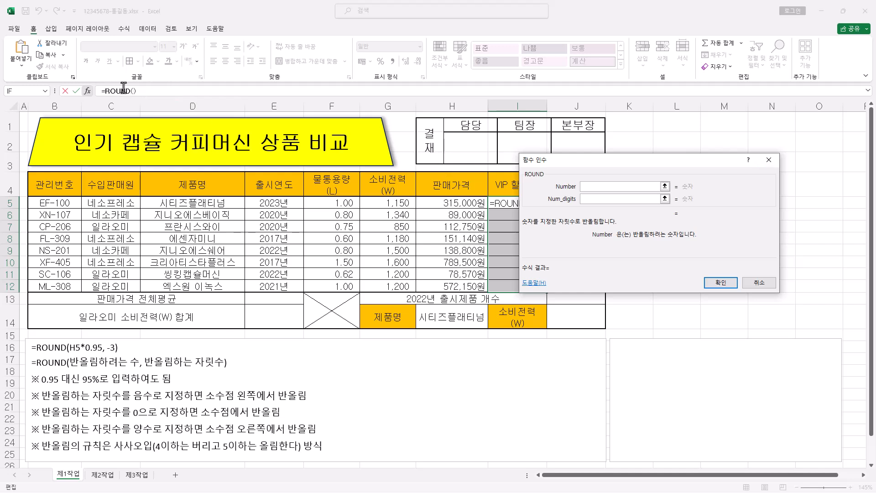
pyautogui.moveTo(638, 161); pyautogui.dragTo(664, 155)
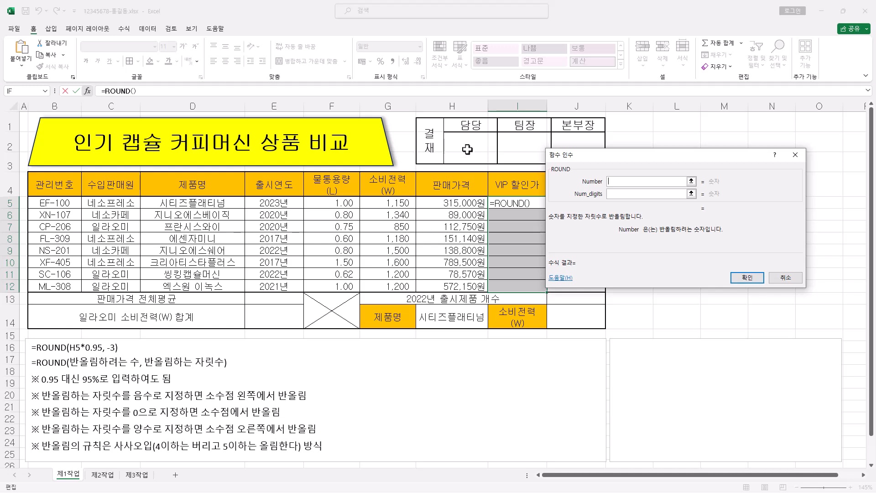
pyautogui.click(462, 204)
pyautogui.write('*95%')
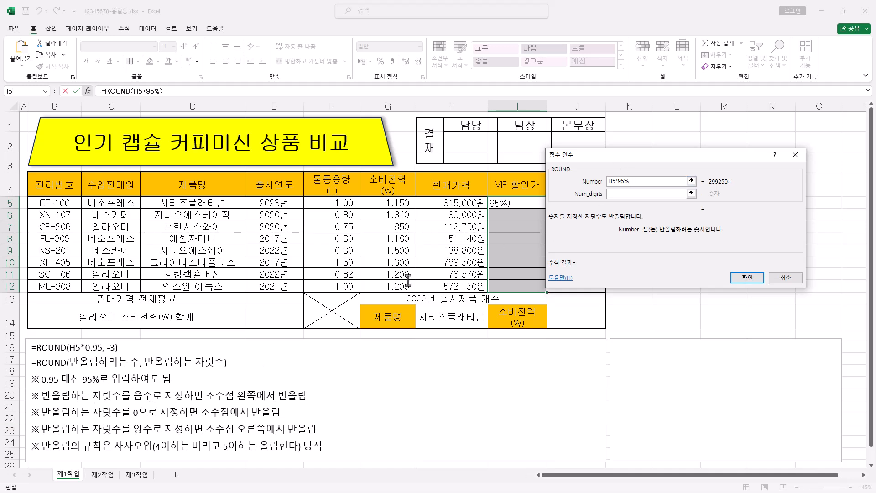
pyautogui.press('BackSpace')
pyautogui.press('BackSpace')
pyautogui.press('BackSpace')
pyautogui.write('0.95')
# Set the ROUND formula's Num_digits to -3 and enter the formula in all of I5:I12
pyautogui.click(653, 196)
pyautogui.write('3')
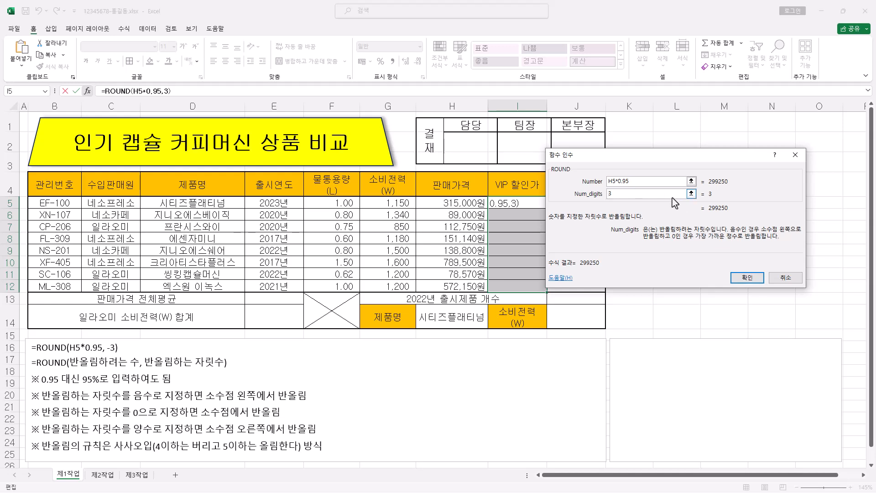
pyautogui.write('-')
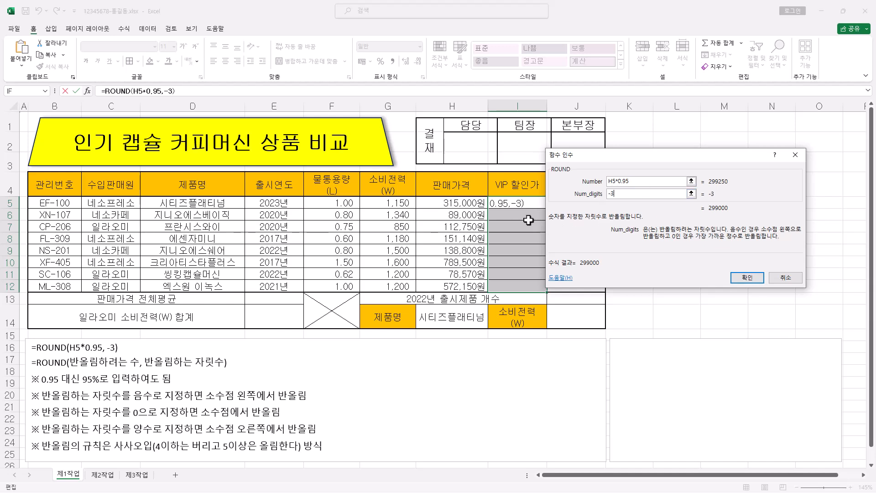
pyautogui.moveTo(656, 192); pyautogui.dragTo(667, 194)
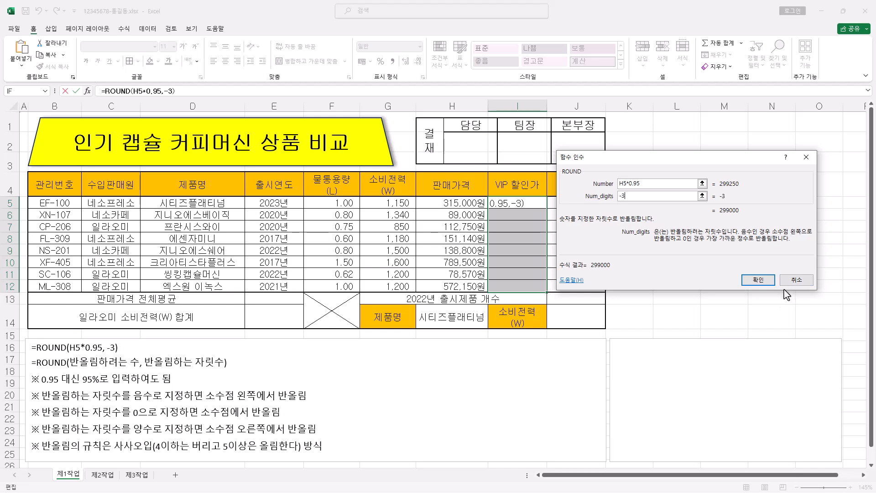
pyautogui.keyDown('ctrl'); pyautogui.click(759, 280); pyautogui.keyUp('ctrl')
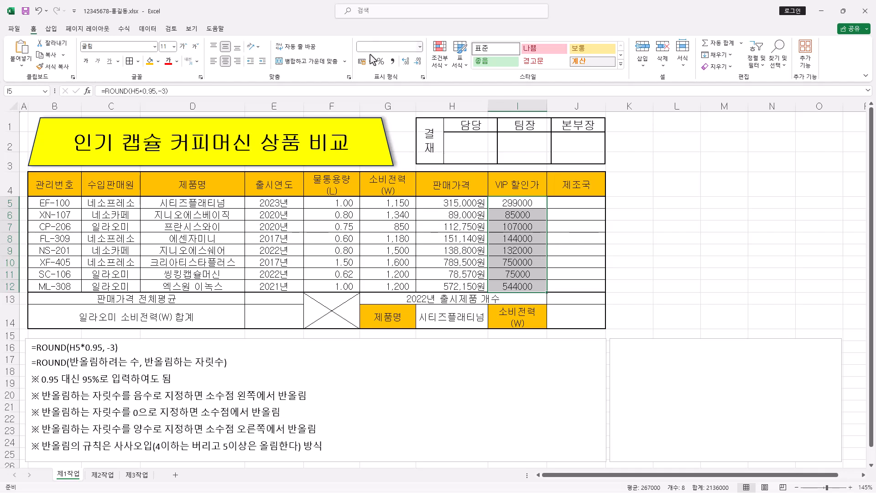
# Format the VIP 할인가 values in I5:I12 with the comma style and clear their centre alignment
pyautogui.click(393, 64)
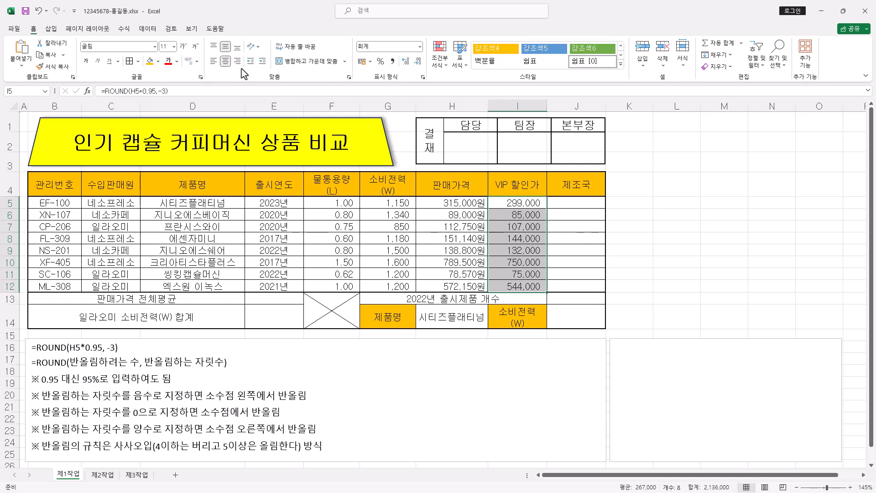
pyautogui.click(226, 62)
pyautogui.click(237, 61)
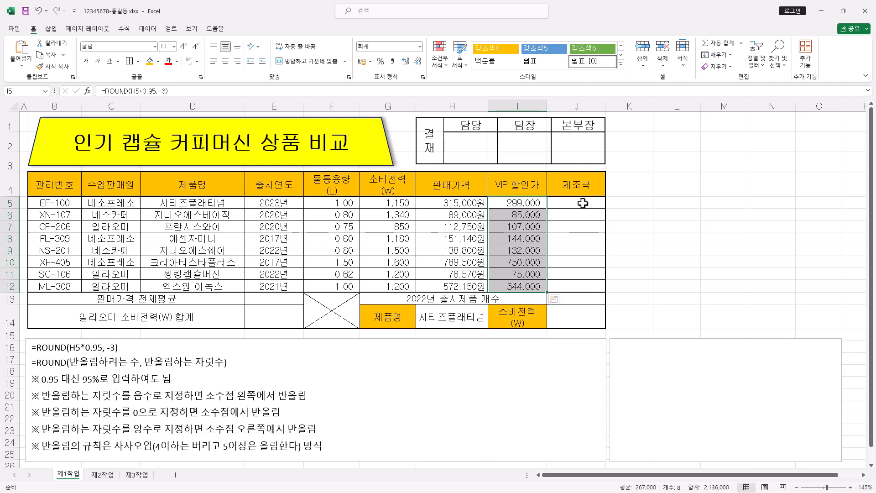
# Fill the 제조국 cells J5:J12 with =MID(B5,4,1) to extract the fourth character of each 관리번호
pyautogui.moveTo(583, 203); pyautogui.dragTo(577, 286)
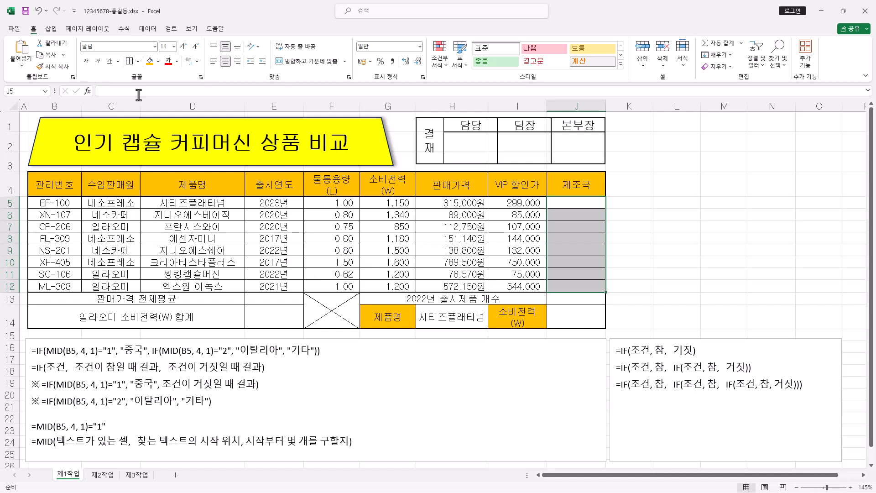
pyautogui.write('=MID')
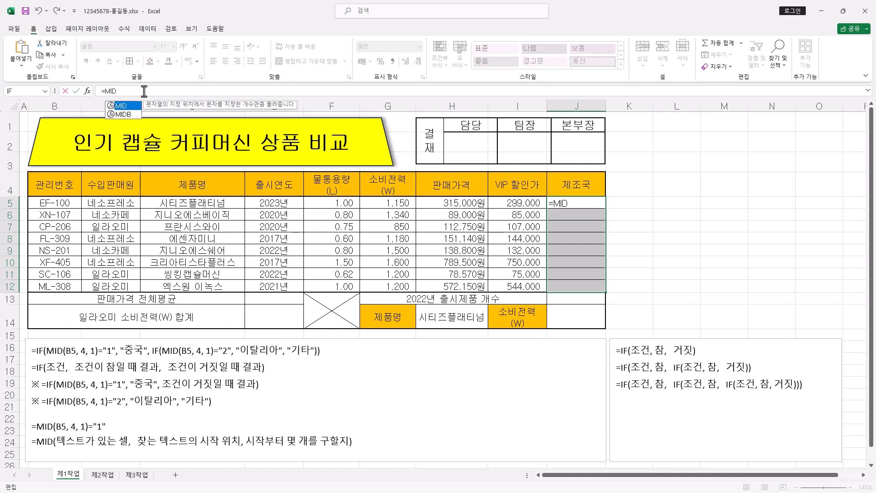
pyautogui.write('(')
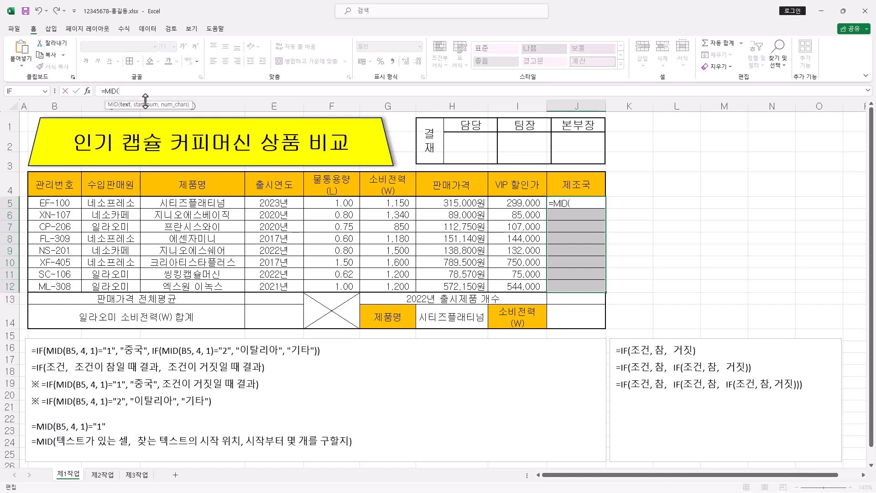
pyautogui.click(87, 92)
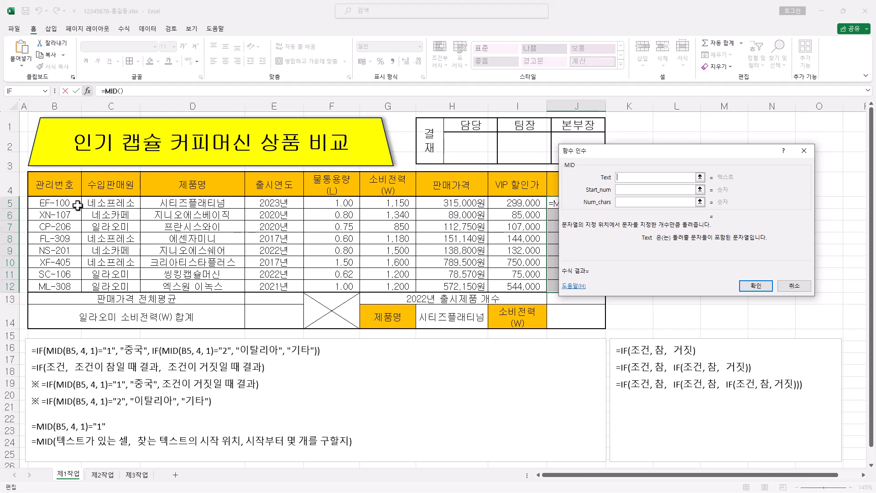
pyautogui.click(59, 202)
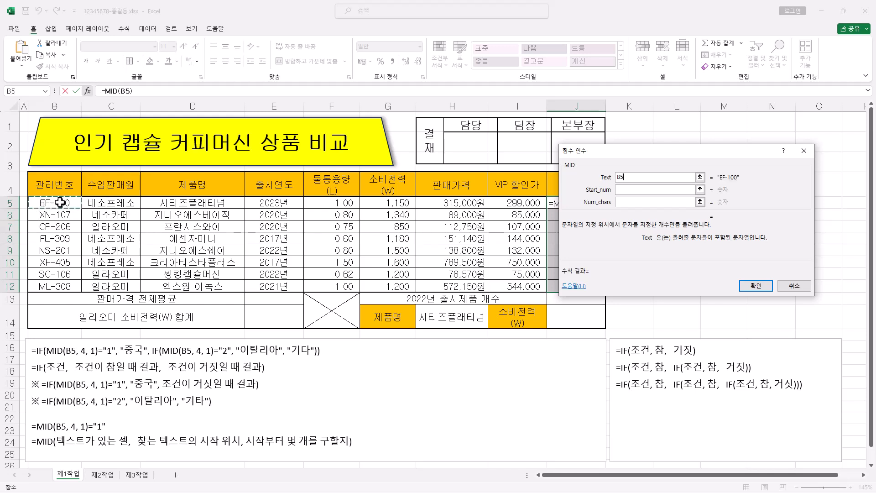
pyautogui.click(635, 189)
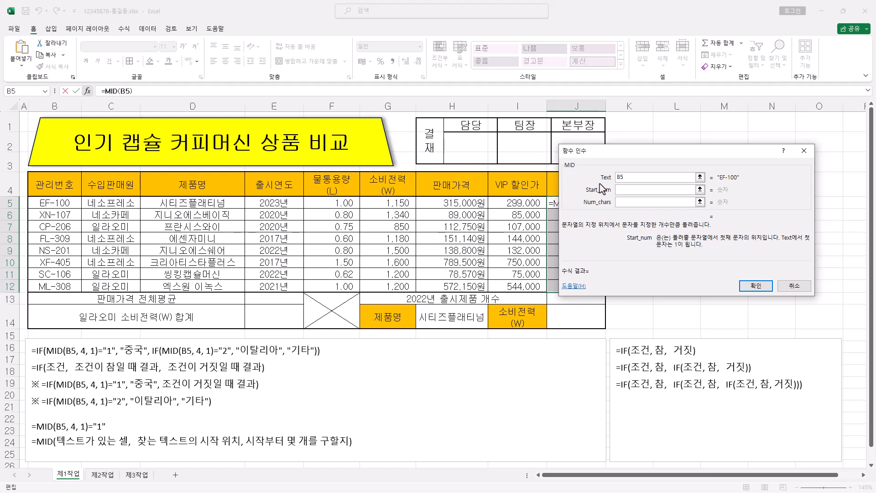
pyautogui.click(655, 202)
pyautogui.write('1')
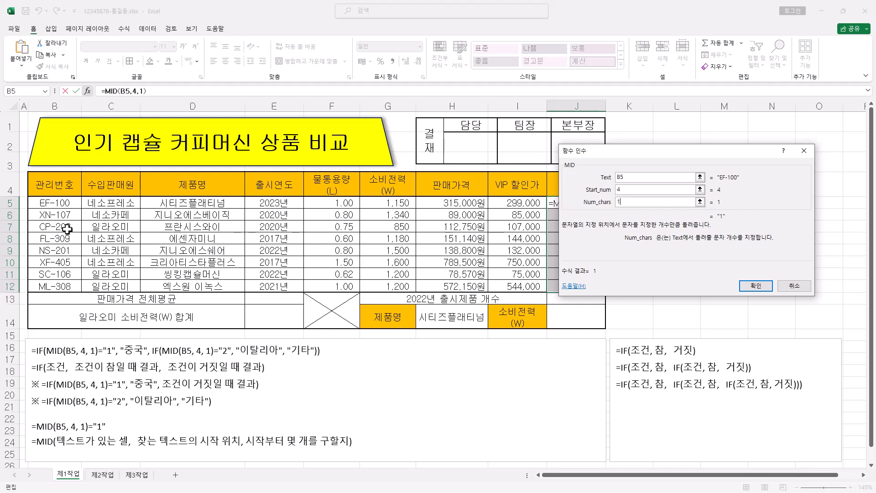
pyautogui.moveTo(659, 151); pyautogui.dragTo(692, 150)
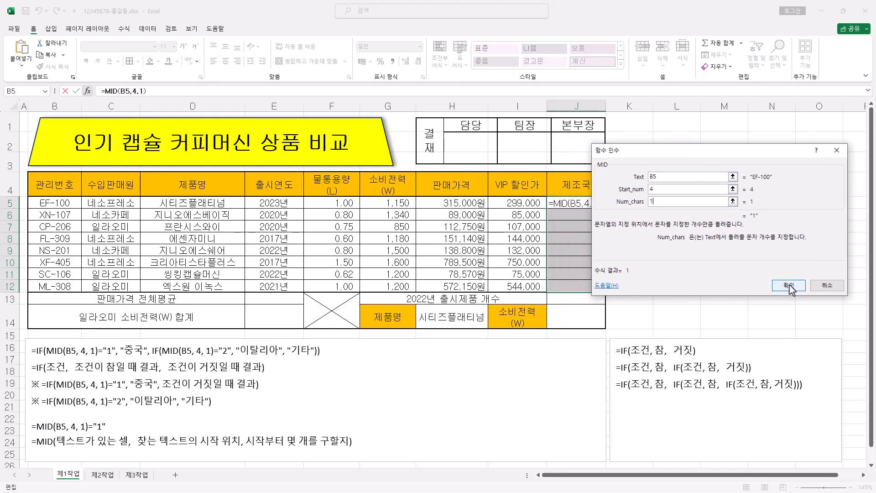
pyautogui.keyDown('ctrl'); pyautogui.click(790, 289); pyautogui.keyUp('ctrl')
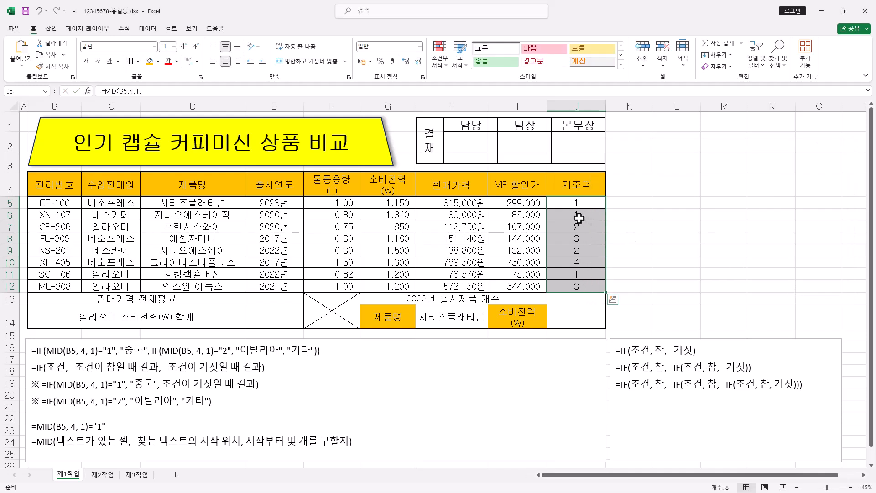
# Cut MID(B5,4,1) out of the J5 formula and start an IF function with its arguments in its place
pyautogui.moveTo(106, 91); pyautogui.dragTo(141, 92)
pyautogui.rightClick(140, 92)
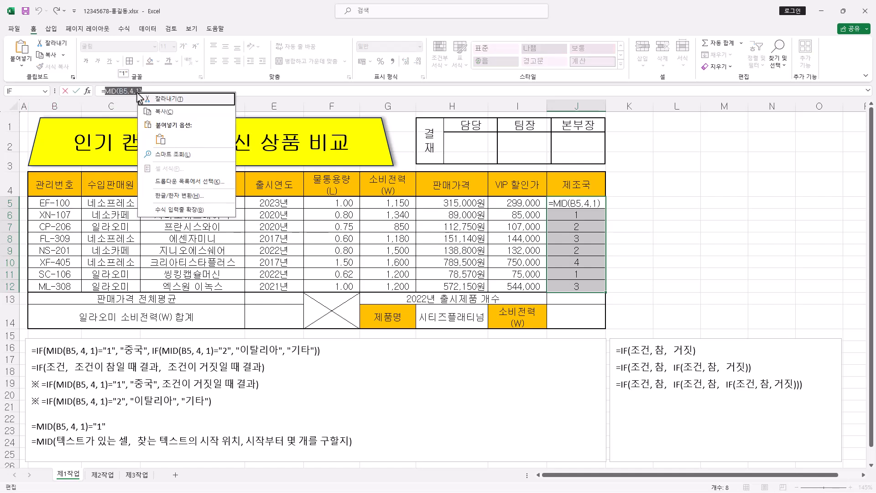
pyautogui.click(180, 99)
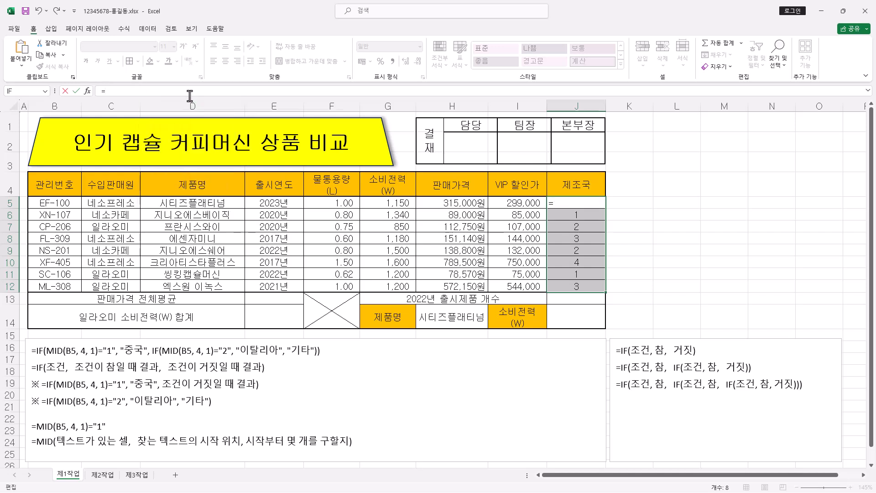
pyautogui.write('if')
pyautogui.press('Tab')
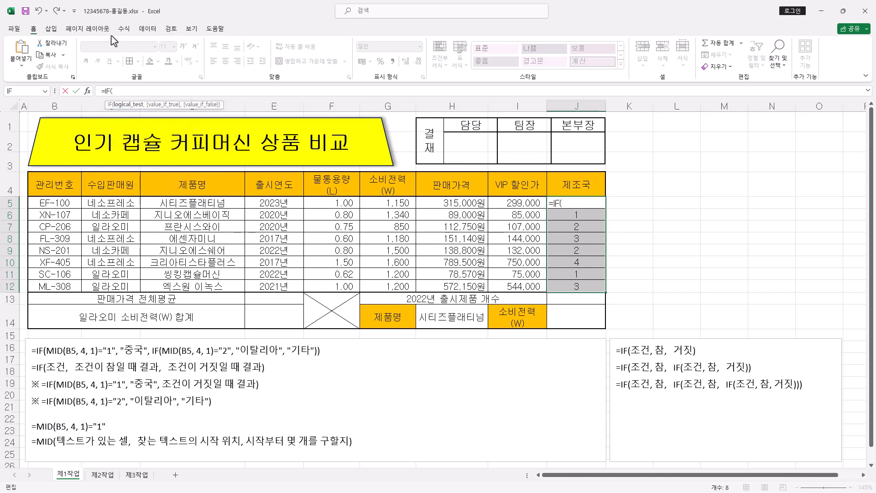
pyautogui.click(88, 92)
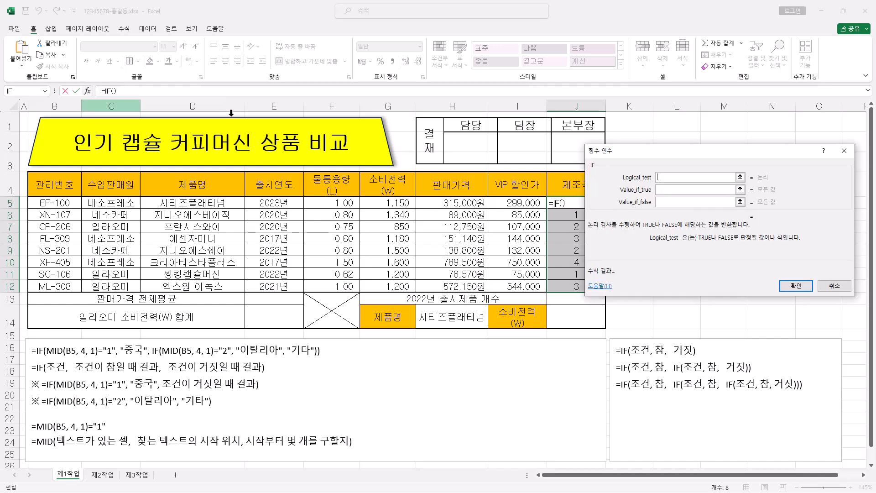
pyautogui.moveTo(738, 160); pyautogui.dragTo(724, 130)
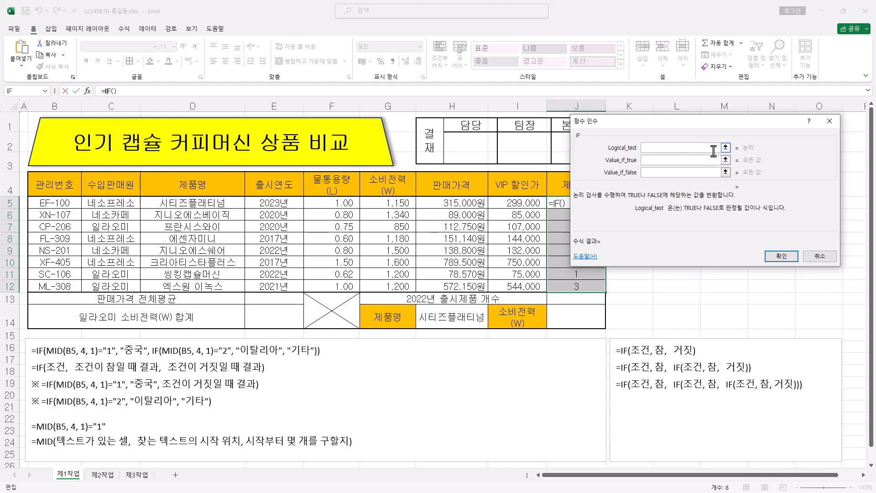
# Set the IF function's Logical_test to the cut MID(B5,4,1) expression followed by ="1"
pyautogui.click(660, 159)
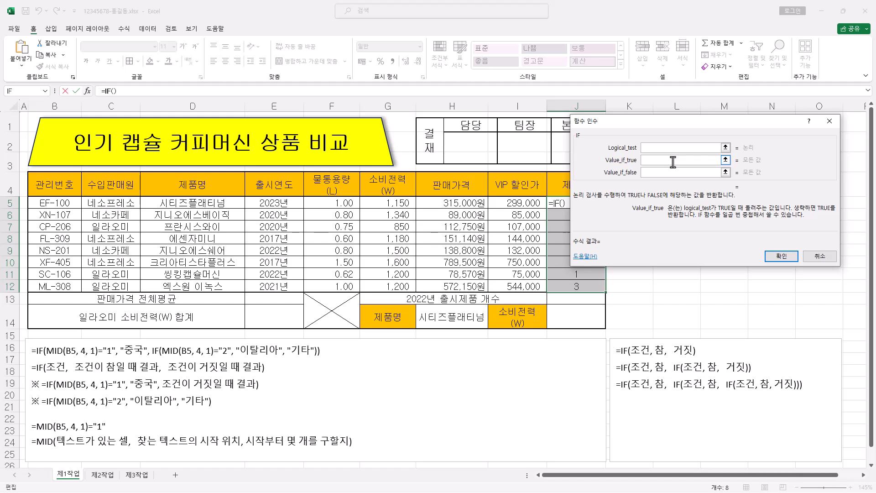
pyautogui.click(652, 173)
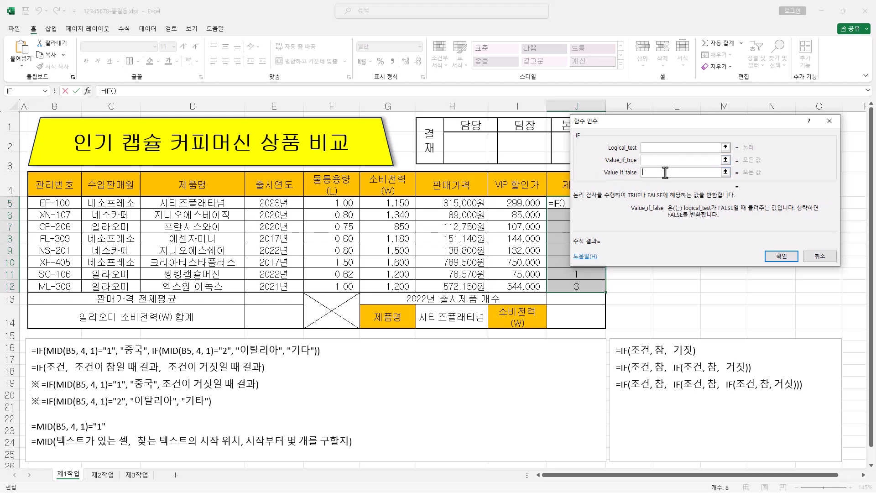
pyautogui.click(666, 150)
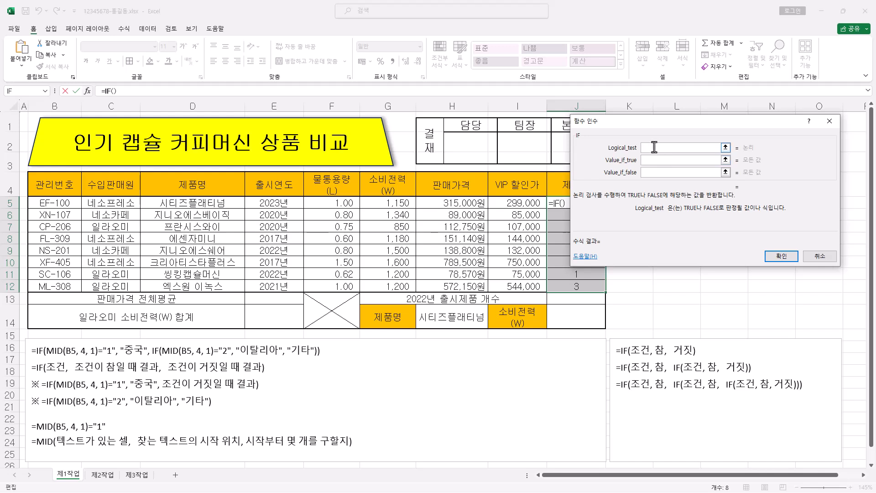
pyautogui.rightClick(655, 147)
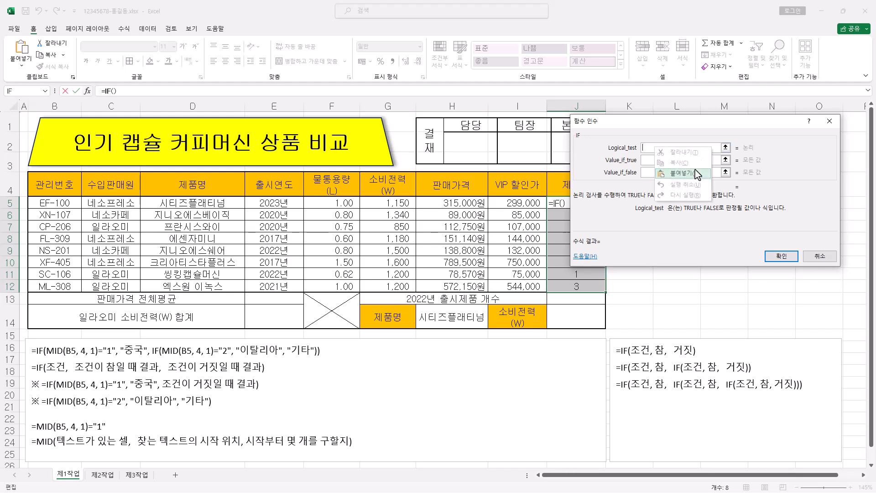
pyautogui.click(695, 171)
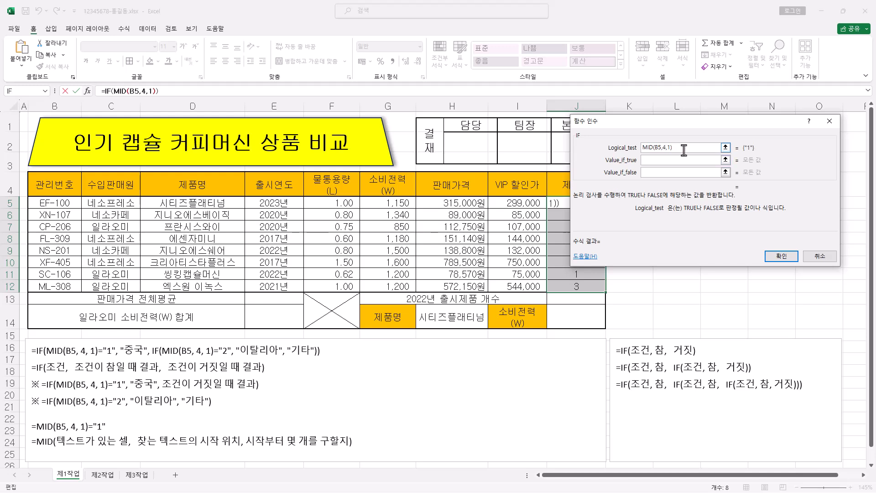
pyautogui.write('=1')
pyautogui.press('BackSpace')
# Set the IF function's Value_if_true to "중국"
pyautogui.click(680, 161)
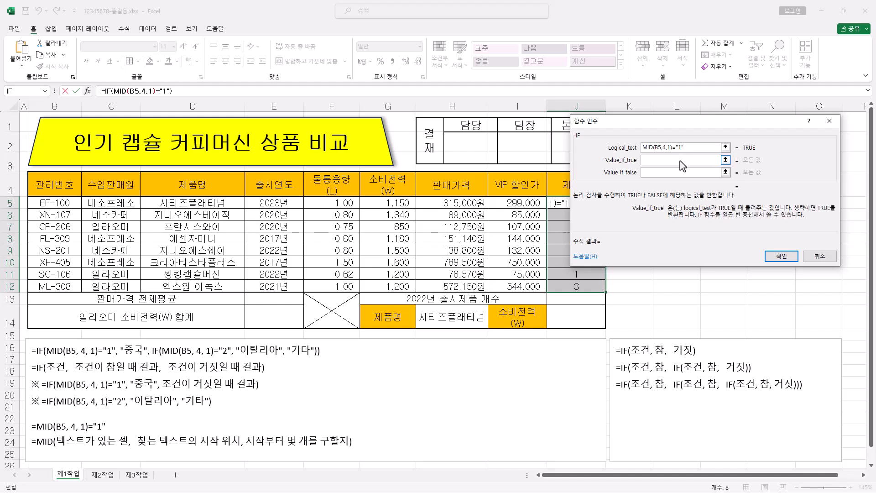
pyautogui.write('중국')
pyautogui.click(663, 172)
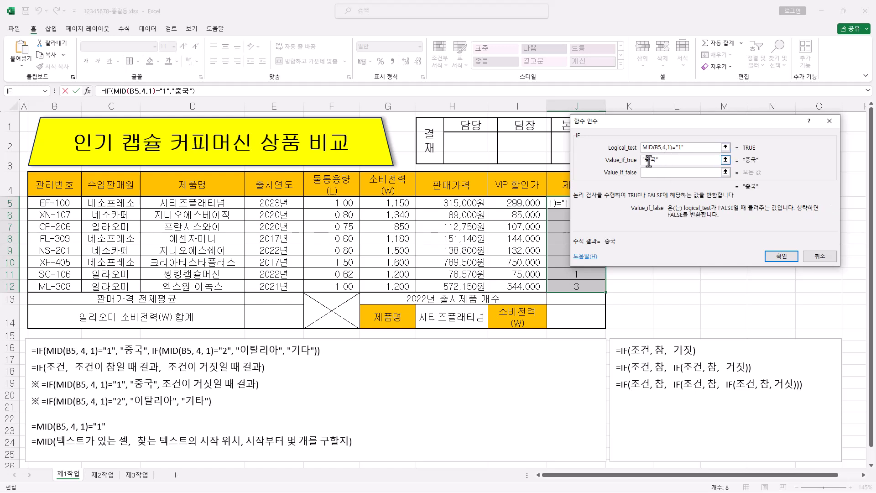
pyautogui.click(658, 161)
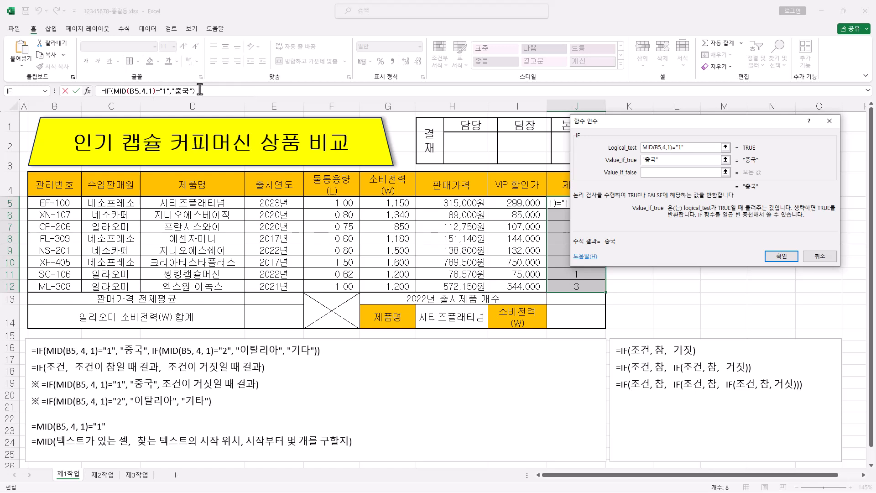
# Copy IF(MID(B5,4,1)="1","중국") from the formula into the Value_if_false argument as a nested IF
pyautogui.click(663, 173)
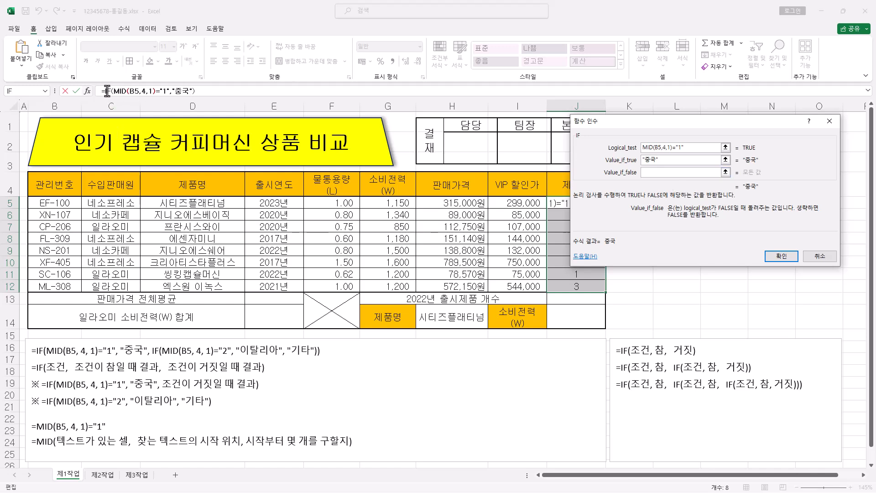
pyautogui.moveTo(104, 90); pyautogui.dragTo(183, 91)
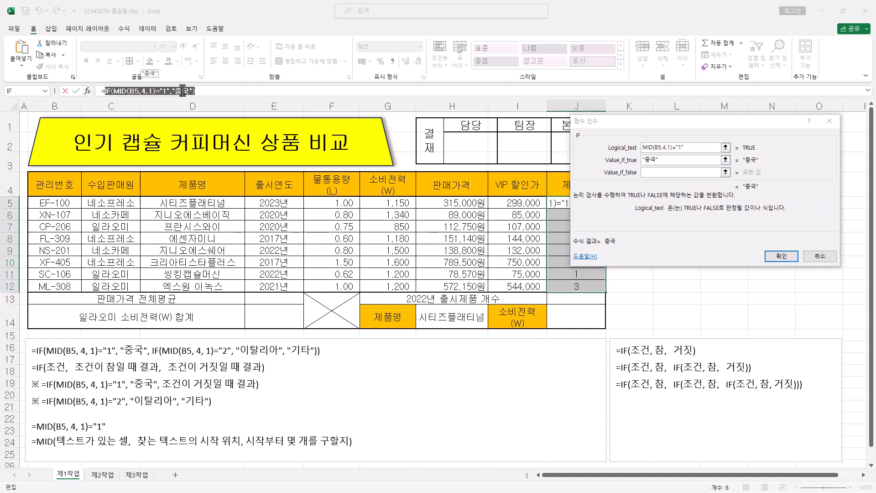
pyautogui.rightClick(183, 91)
pyautogui.click(208, 110)
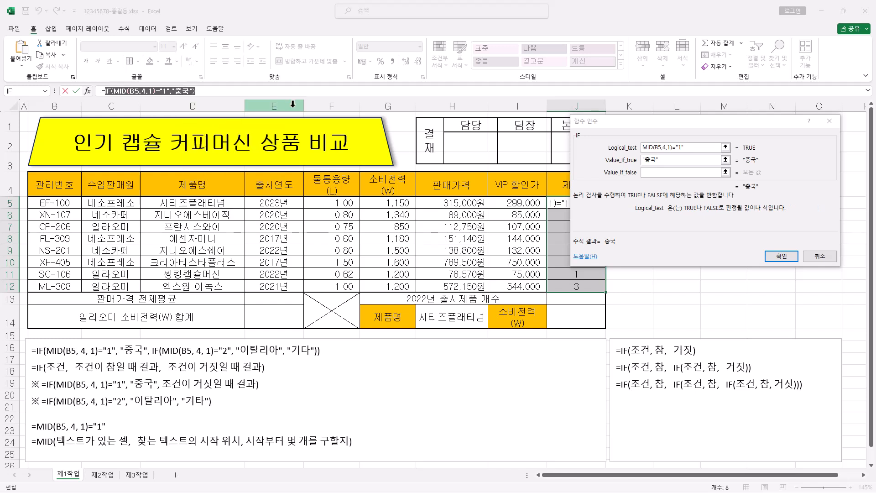
pyautogui.click(661, 173)
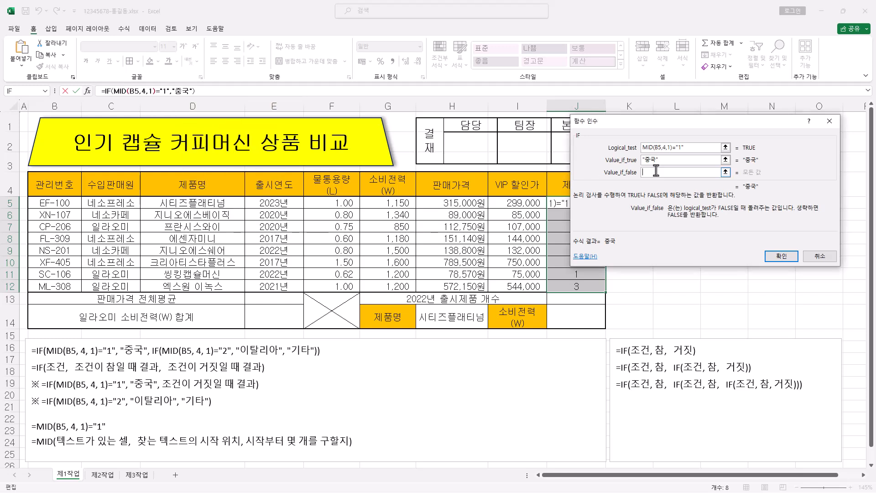
pyautogui.hotkey('ctrl', 'v')
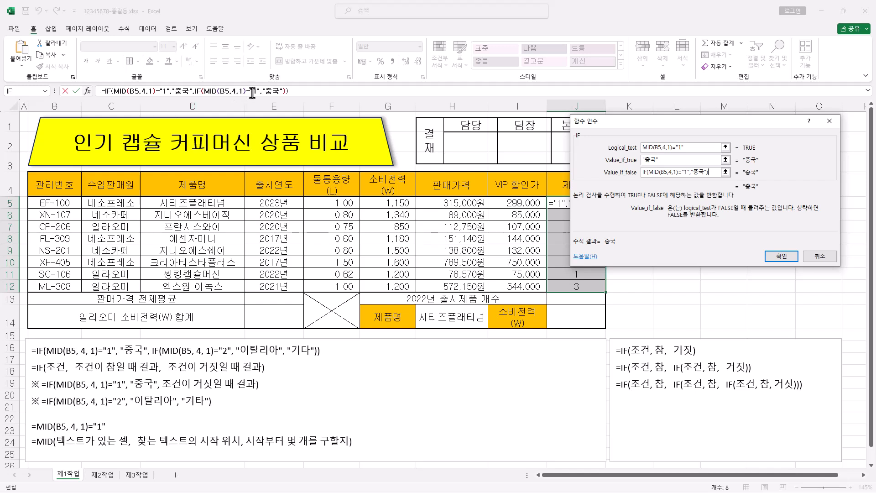
# Open the nested IF's arguments and set its Logical_test to MID(B5,4,1)="2"
pyautogui.click(225, 92)
pyautogui.click(231, 91)
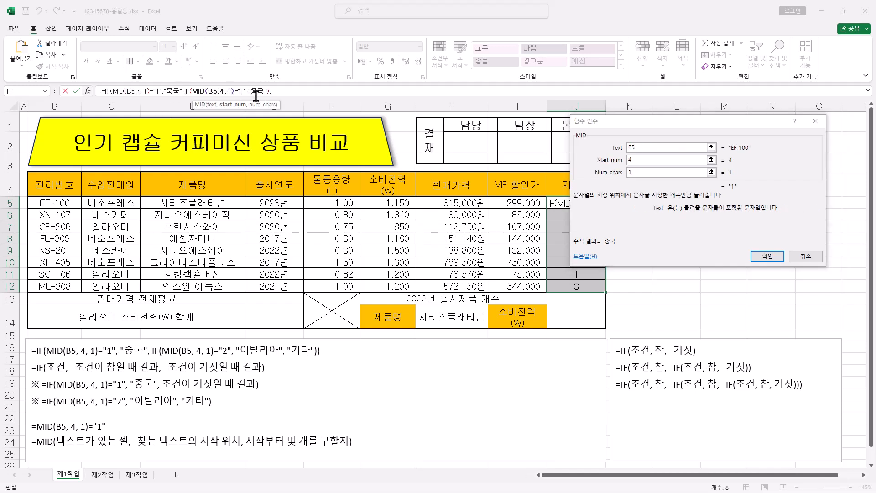
pyautogui.click(247, 91)
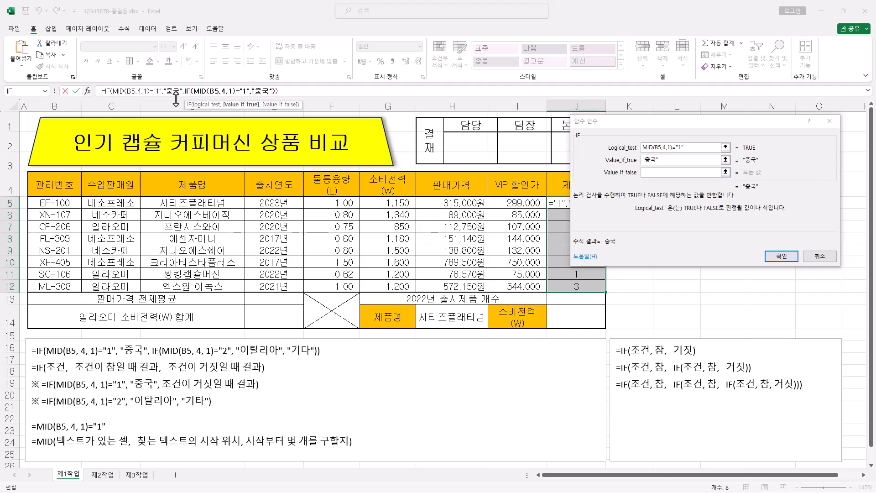
pyautogui.click(222, 91)
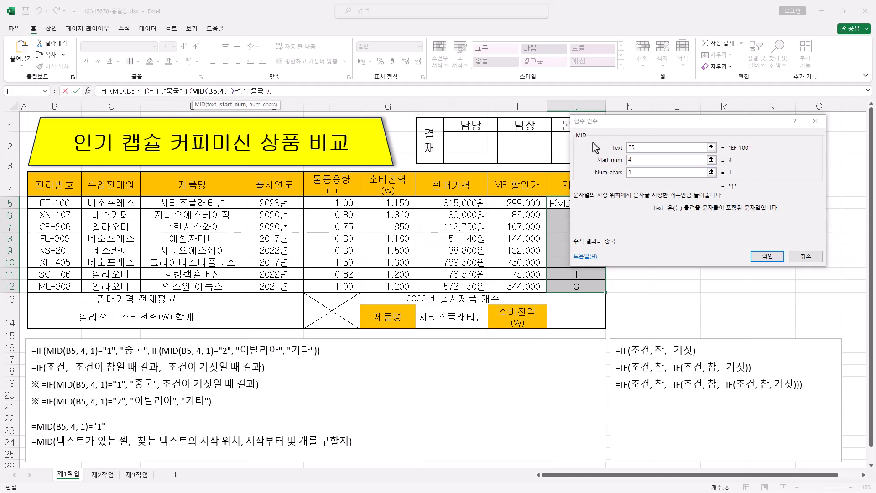
pyautogui.click(258, 90)
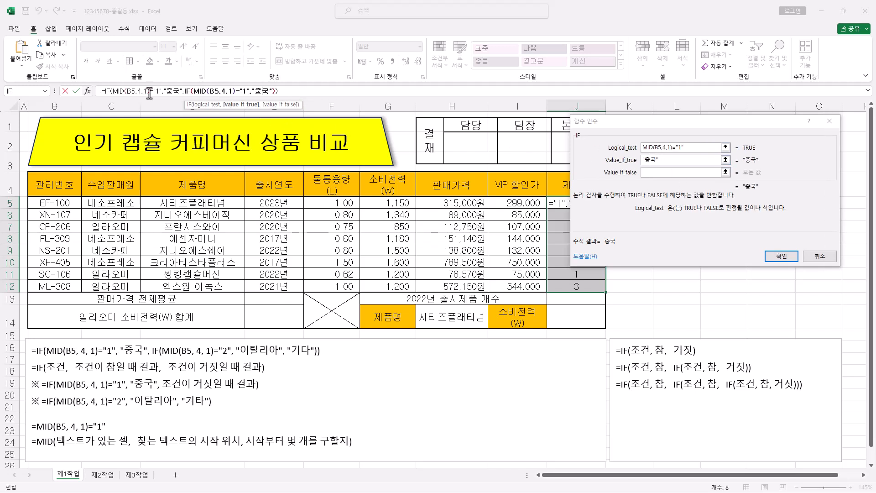
pyautogui.doubleClick(243, 91)
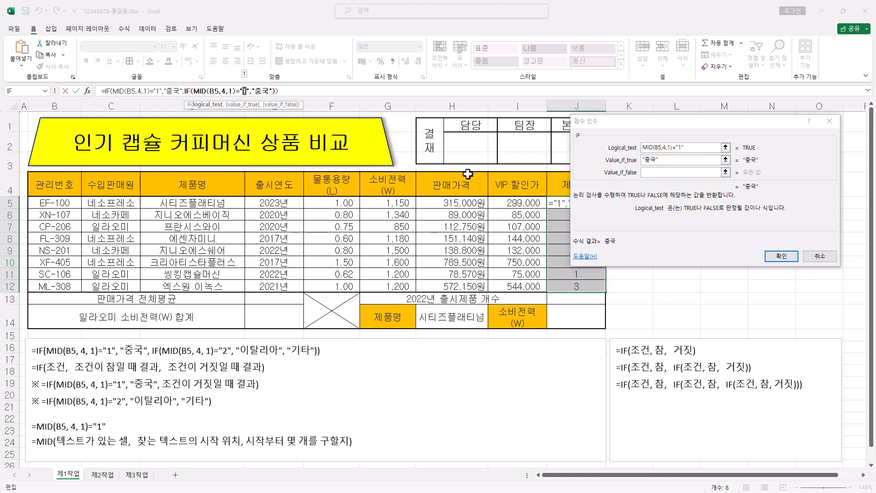
pyautogui.doubleClick(680, 147)
pyautogui.write('2')
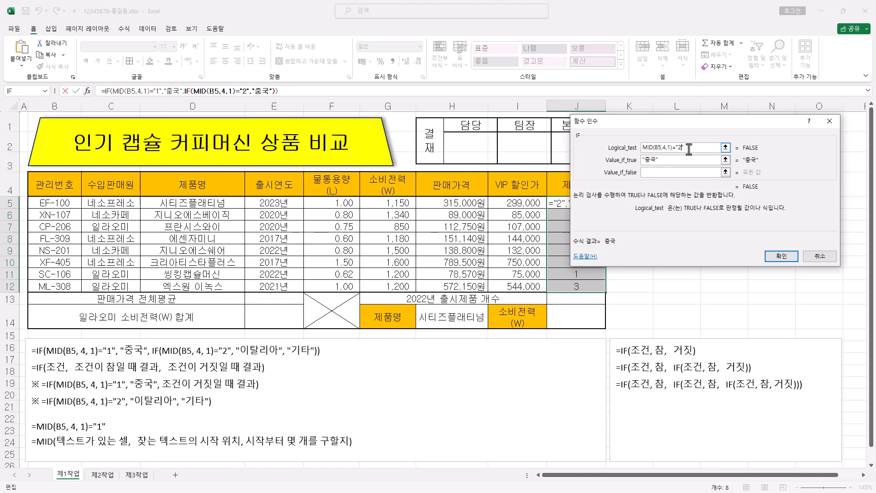
# Set the nested IF's Value_if_true to "이탈리아" and Value_if_false to "기타", and enter the formula in all of J5:J12
pyautogui.press('Tab')
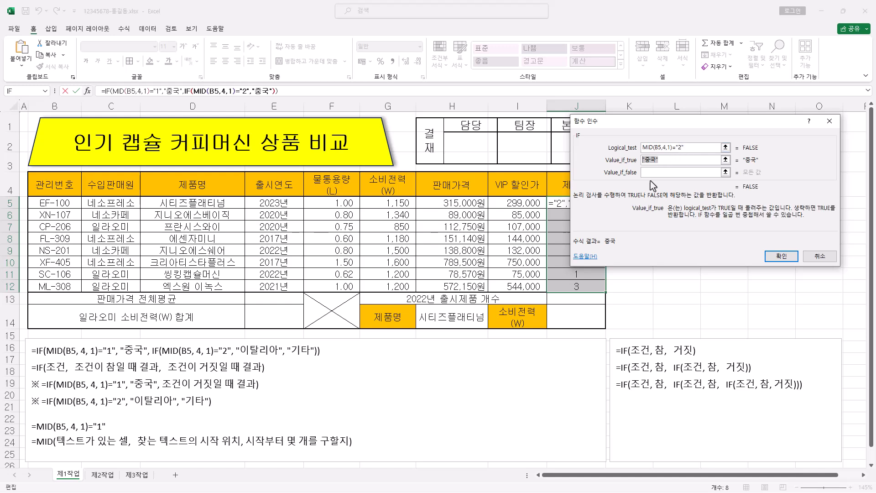
pyautogui.press('BackSpace')
pyautogui.write('이탈리아')
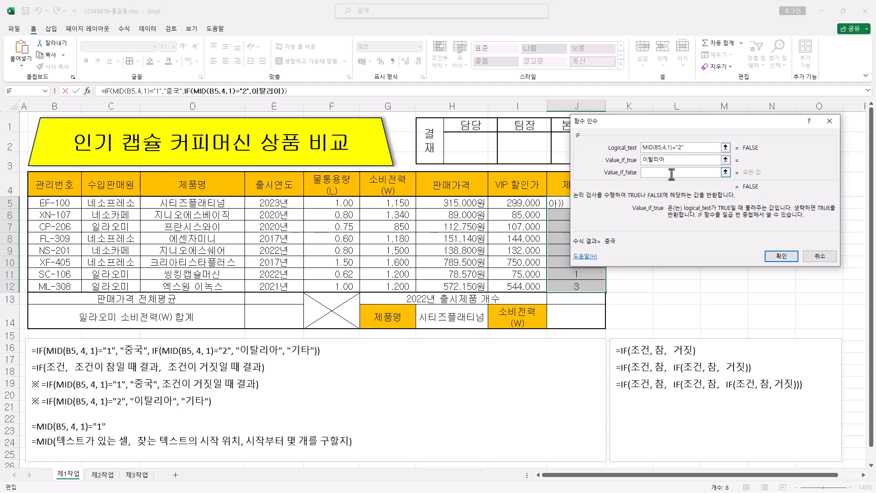
pyautogui.click(672, 171)
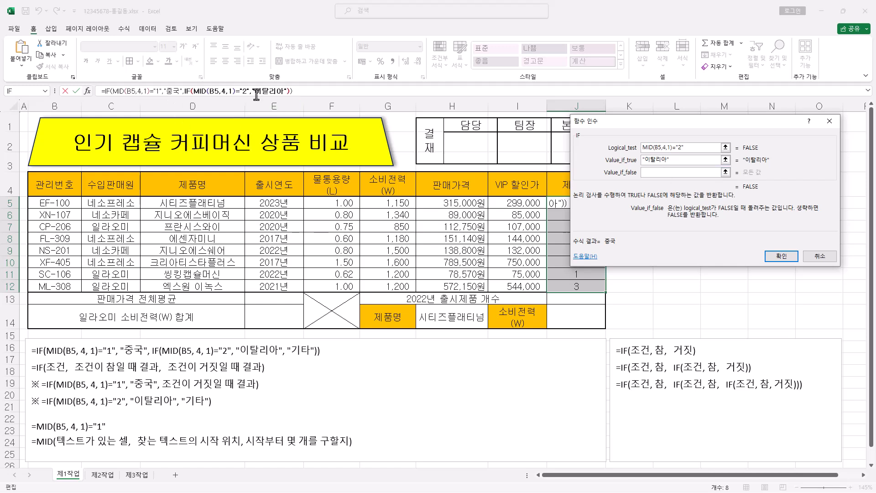
pyautogui.write('ㄱㅣㅌㅏ')
pyautogui.click(678, 161)
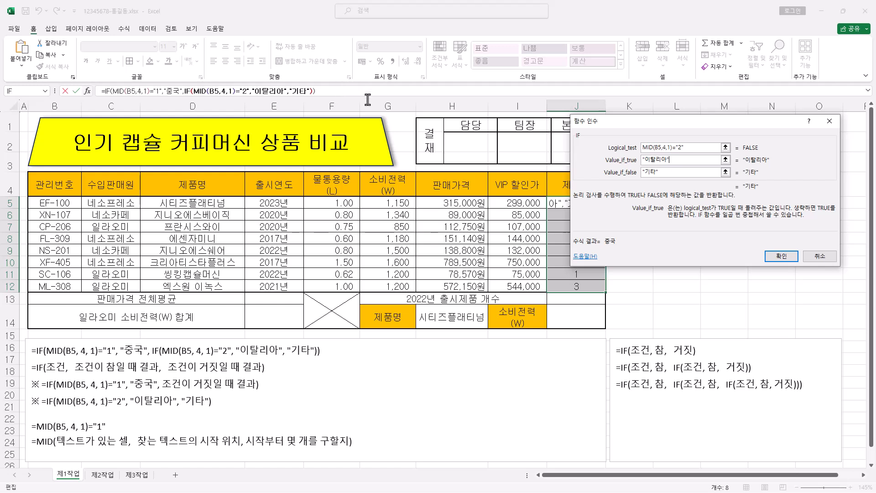
pyautogui.keyDown('ctrl'); pyautogui.click(782, 257); pyautogui.keyUp('ctrl')
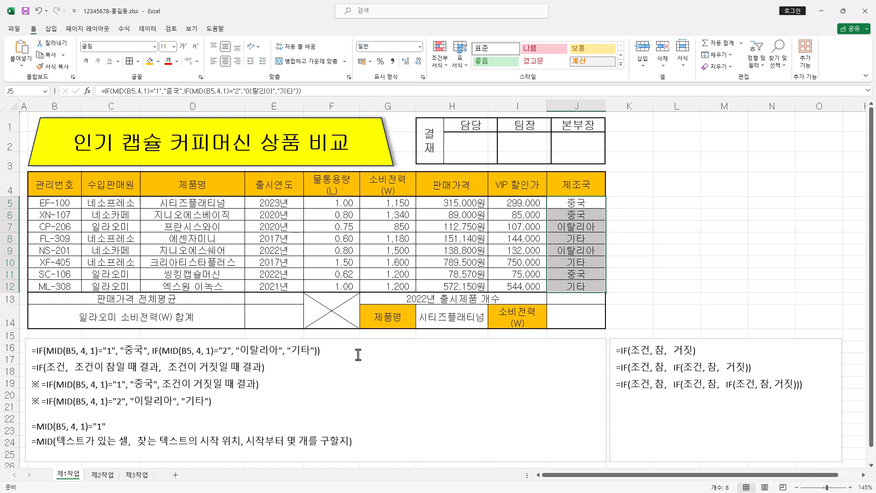
# Enter =AVERAGE(H5:H12) in E13 for 판매가격 전체평균, using the function arguments
pyautogui.click(283, 299)
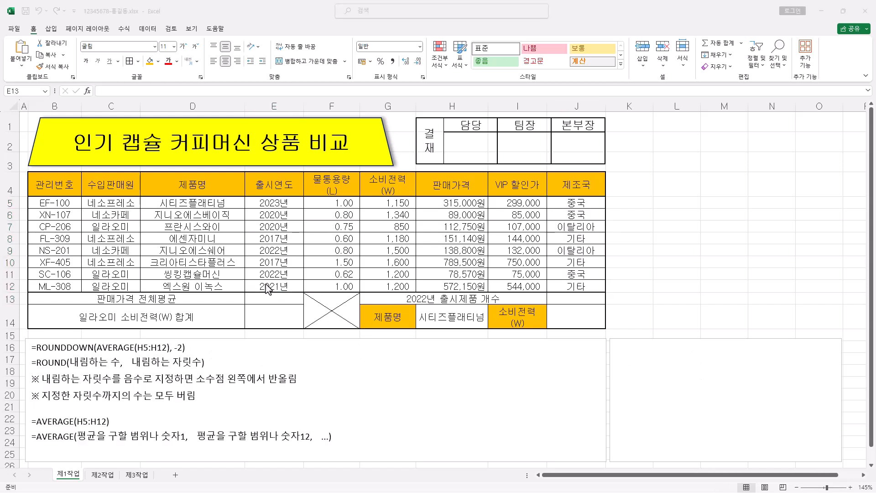
pyautogui.click(279, 297)
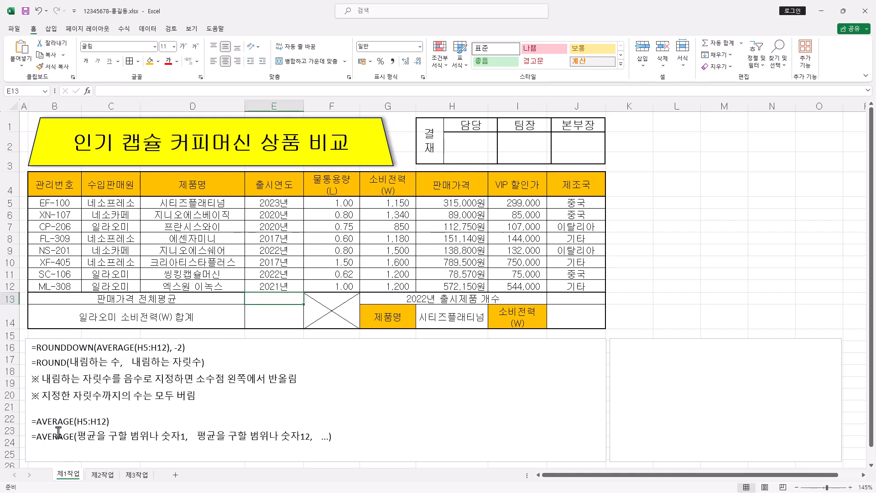
pyautogui.click(183, 91)
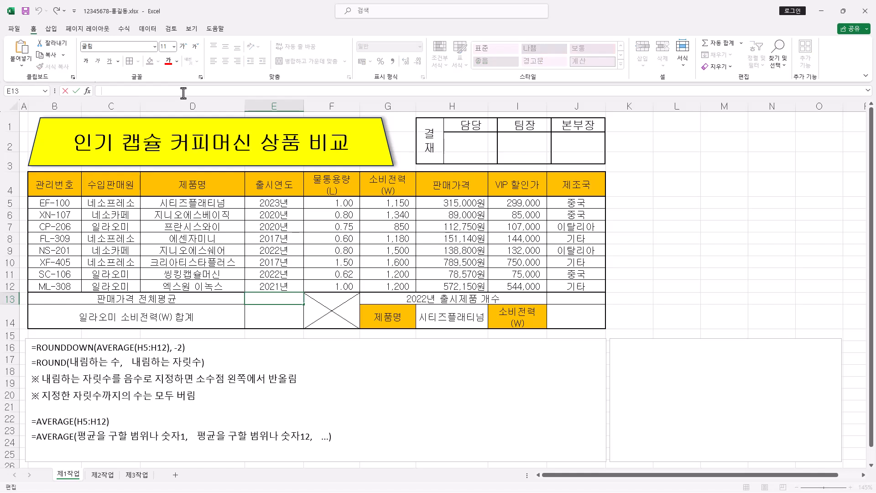
pyautogui.write('=AVERAGE(')
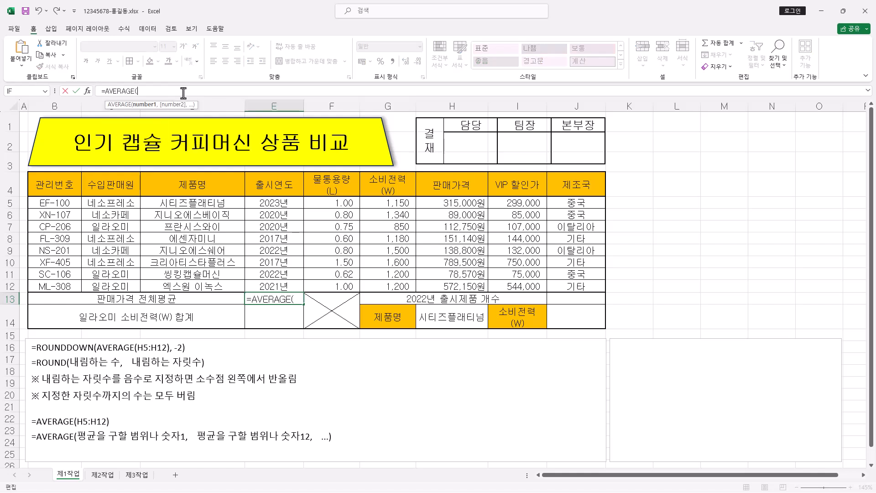
pyautogui.click(88, 91)
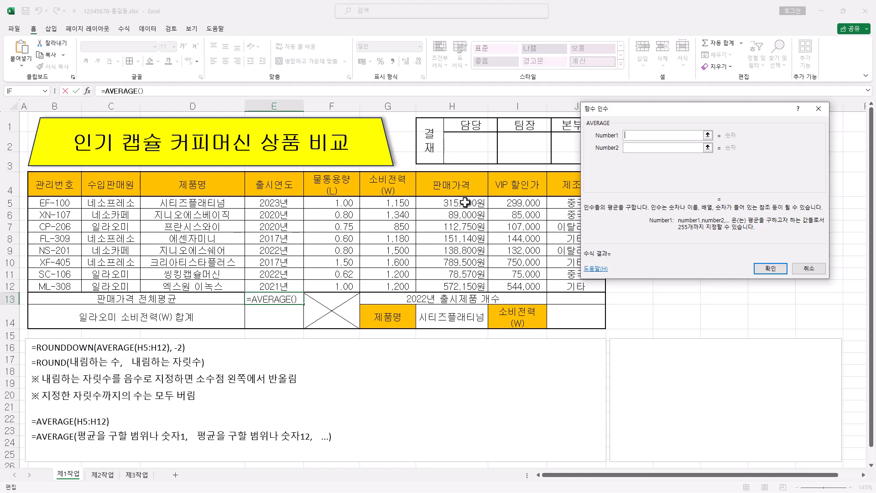
pyautogui.moveTo(470, 203); pyautogui.dragTo(468, 287)
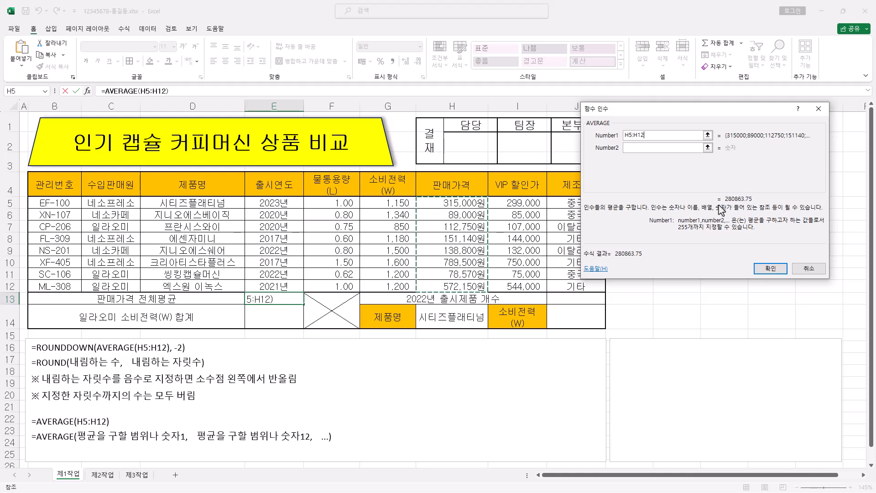
pyautogui.click(774, 274)
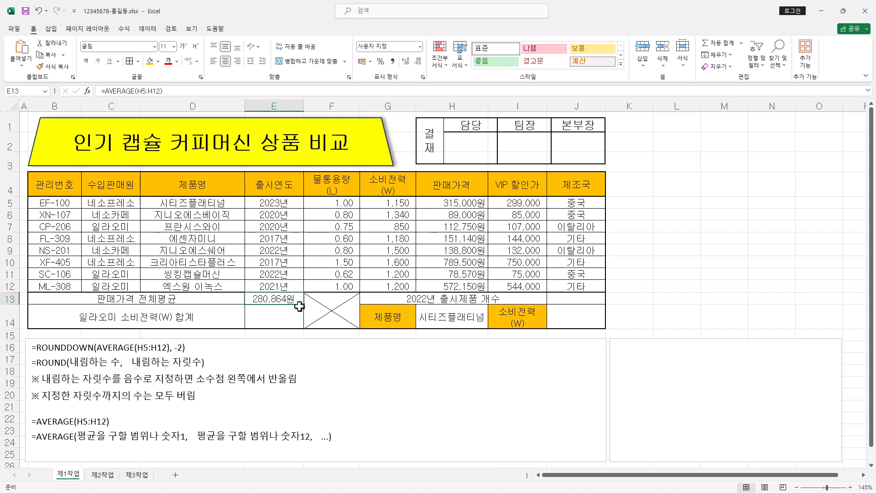
# Cut AVERAGE(H5:H12) out of E13's formula, start a ROUNDDOWN function in its place and open its arguments
pyautogui.moveTo(106, 91); pyautogui.dragTo(165, 91)
pyautogui.rightClick(157, 91)
pyautogui.click(168, 97)
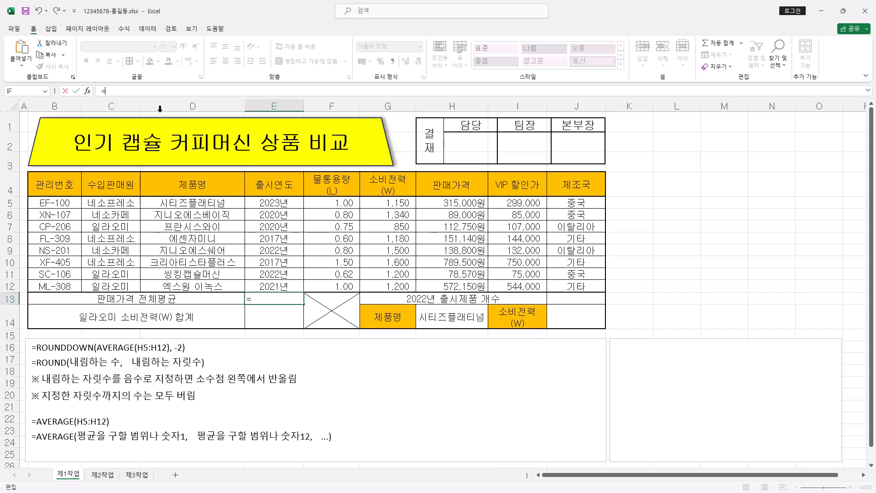
pyautogui.write('rou')
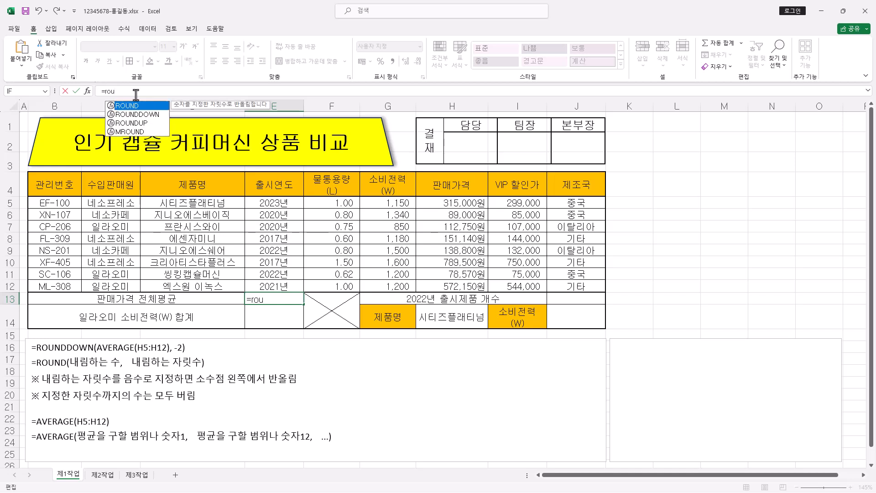
pyautogui.click(161, 115)
pyautogui.doubleClick(161, 115)
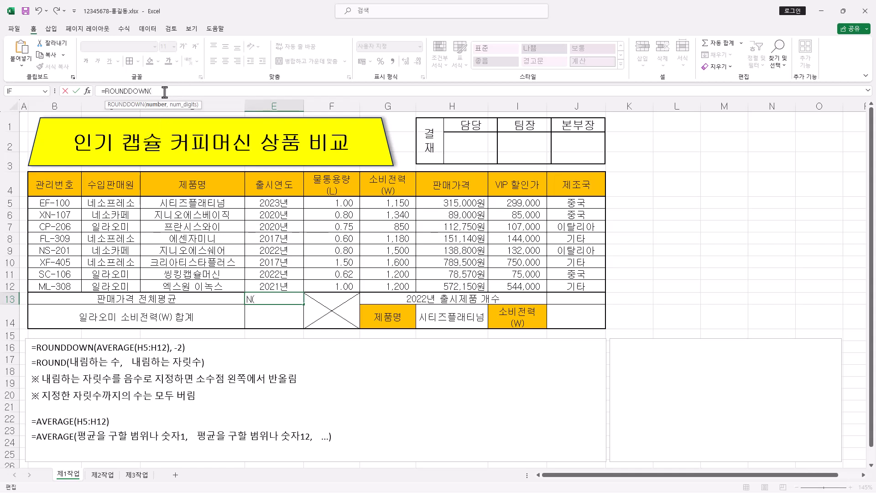
pyautogui.click(87, 91)
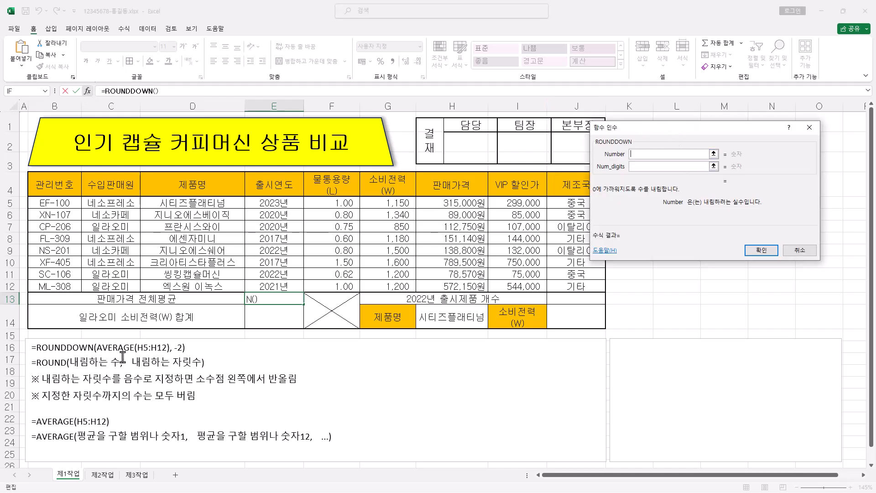
# Paste AVERAGE(H5:H12) as ROUNDDOWN's Number, set Num_digits to -2 and enter the formula in E13
pyautogui.moveTo(660, 134); pyautogui.dragTo(667, 155)
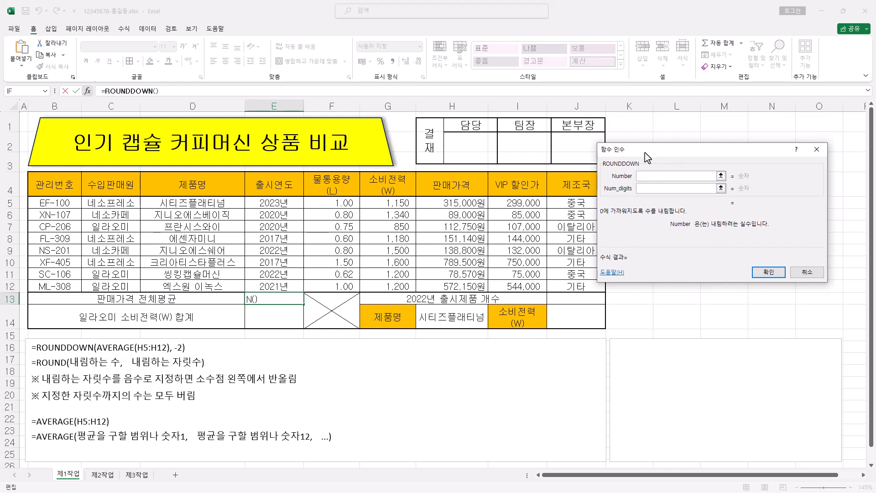
pyautogui.rightClick(647, 177)
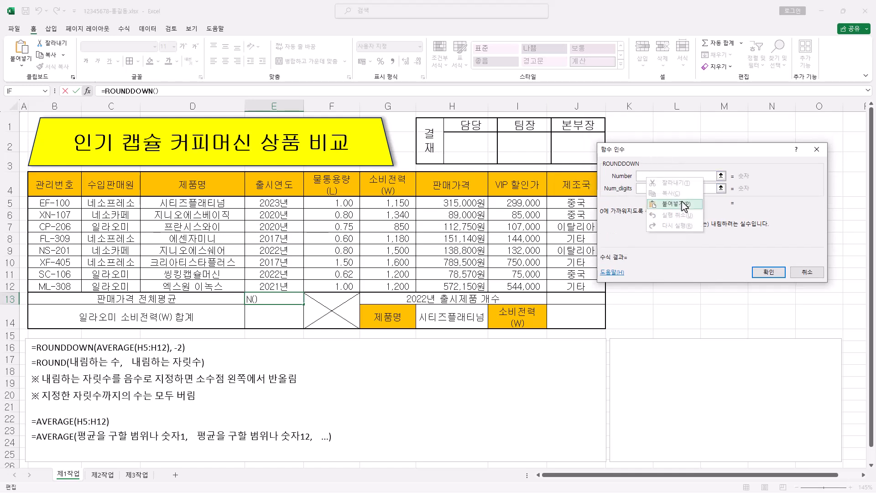
pyautogui.click(683, 210)
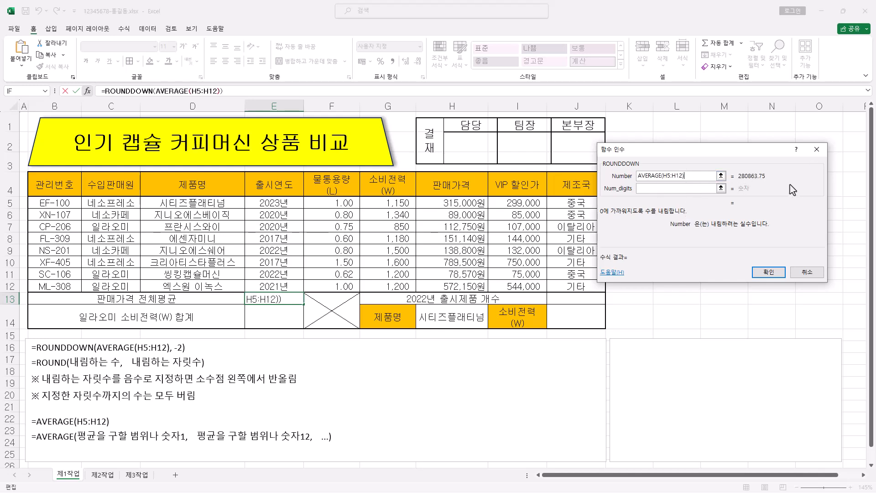
pyautogui.click(679, 188)
pyautogui.write('-2')
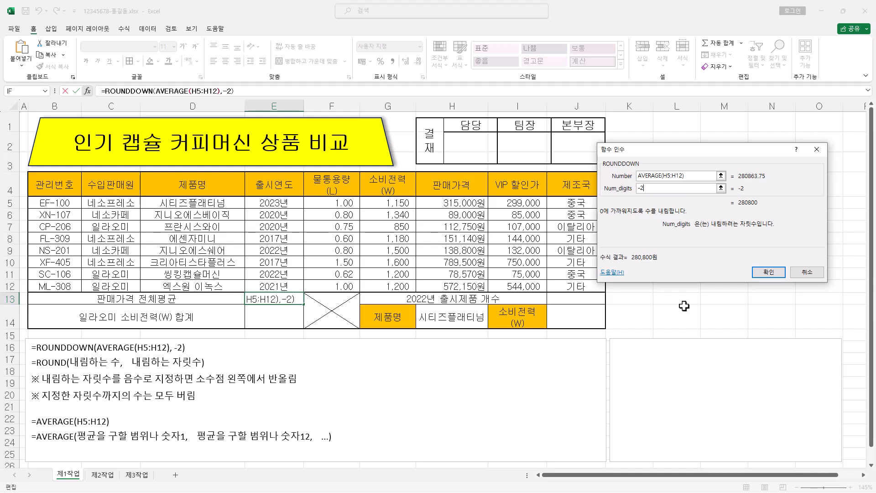
pyautogui.click(776, 276)
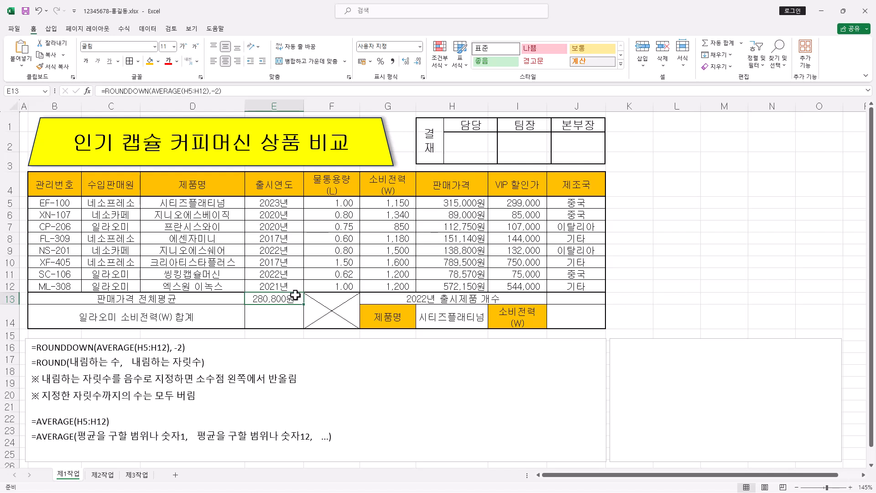
# Right-align the 판매가격 전체평균 value in E13 and apply the comma style
pyautogui.click(238, 63)
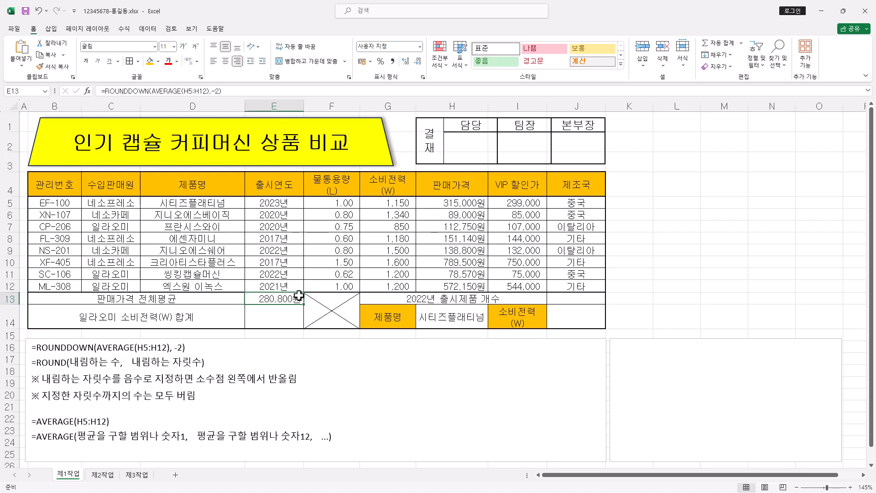
pyautogui.click(394, 62)
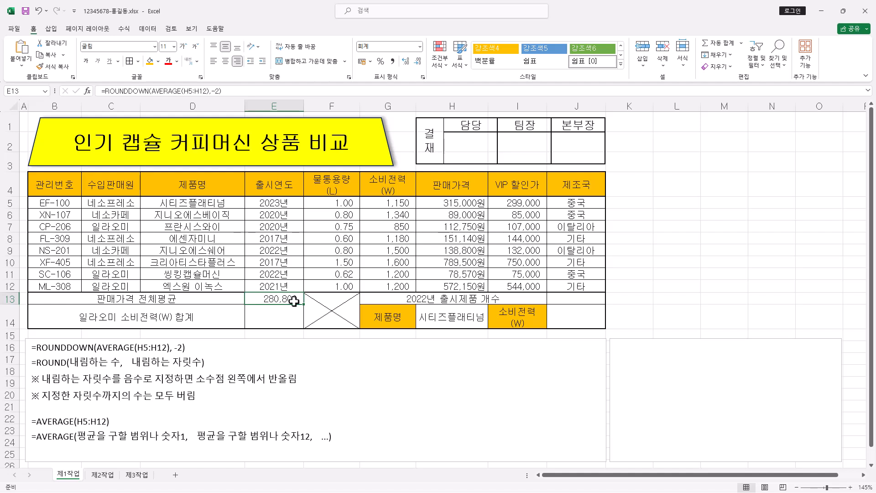
# Enter a SUMIF in E14 with Range C5:C12, Criteria "일라오미" and Sum_range G5:G12
pyautogui.click(289, 318)
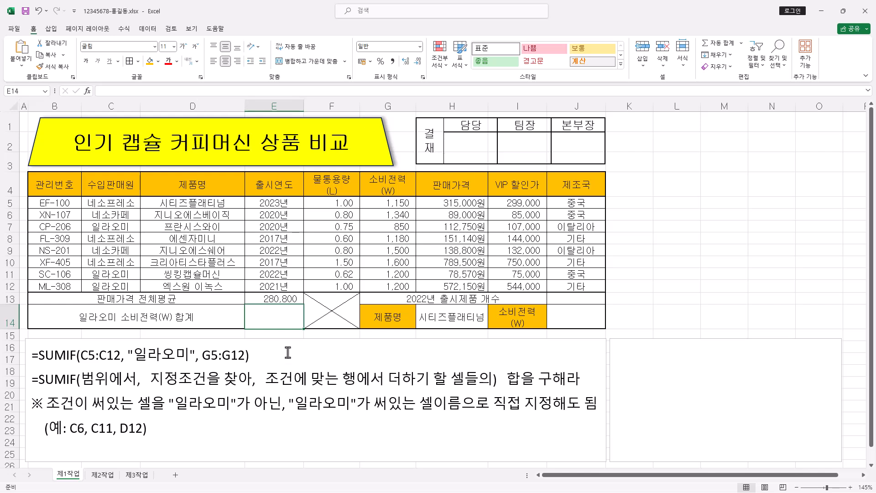
pyautogui.click(125, 91)
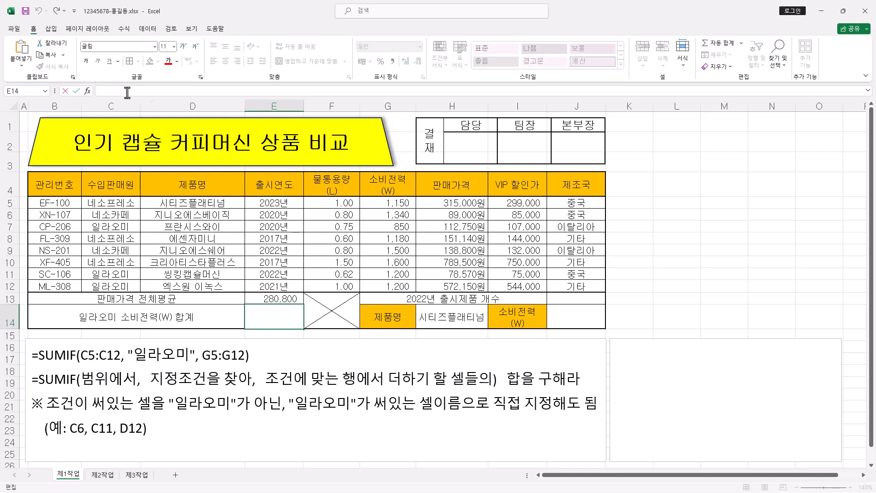
pyautogui.write('=SUMIF(')
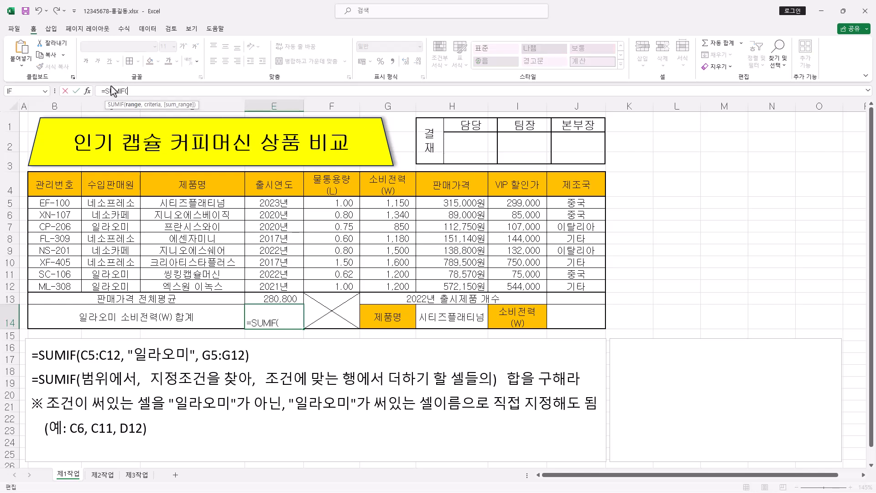
pyautogui.click(87, 91)
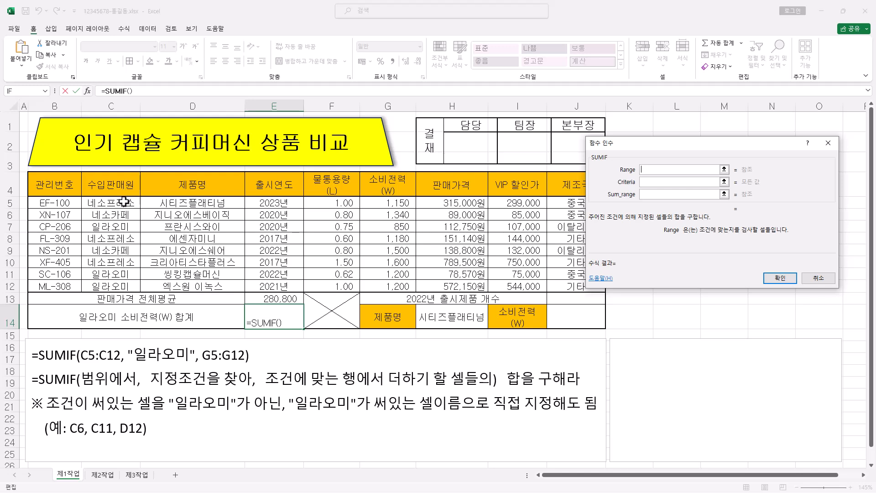
pyautogui.moveTo(124, 201); pyautogui.dragTo(116, 286)
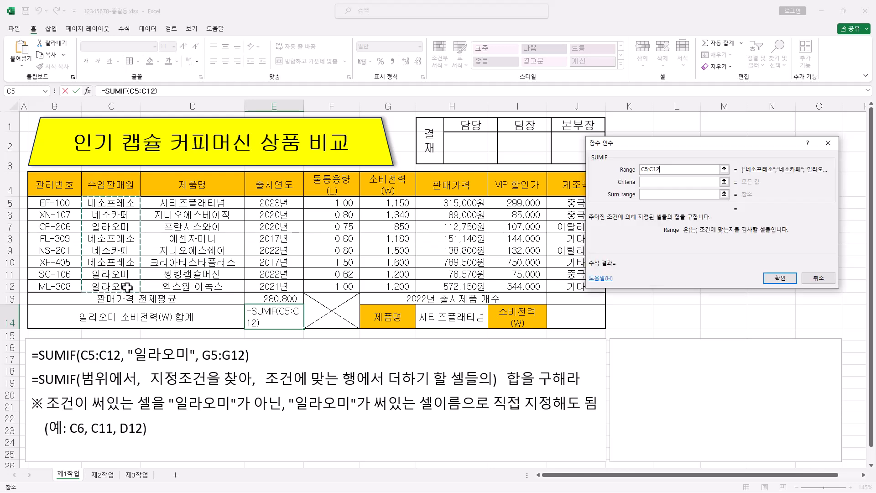
pyautogui.click(654, 185)
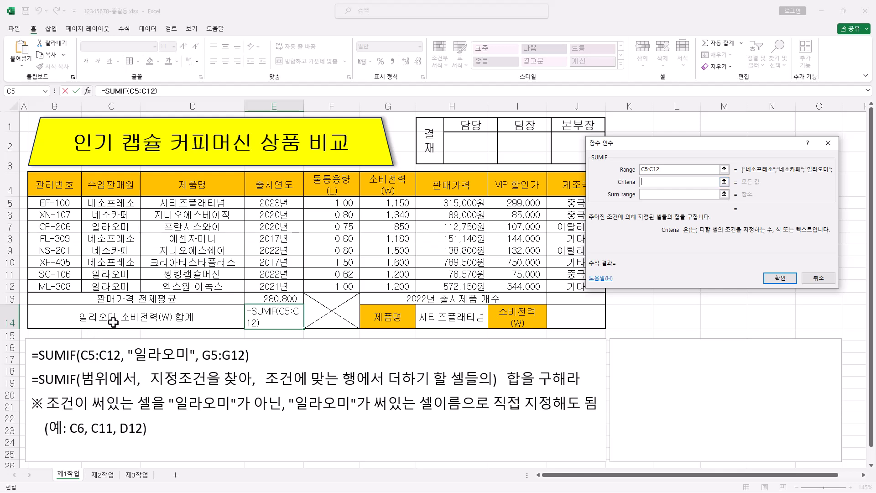
pyautogui.write('일라오미')
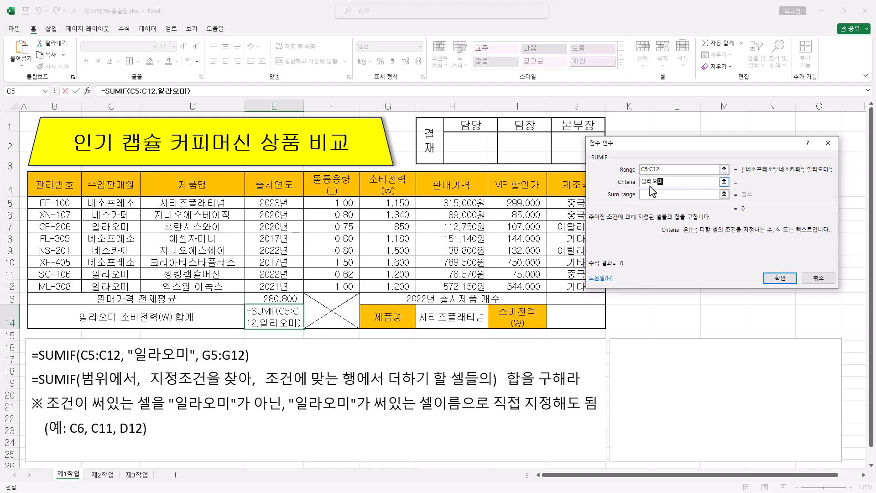
pyautogui.click(673, 195)
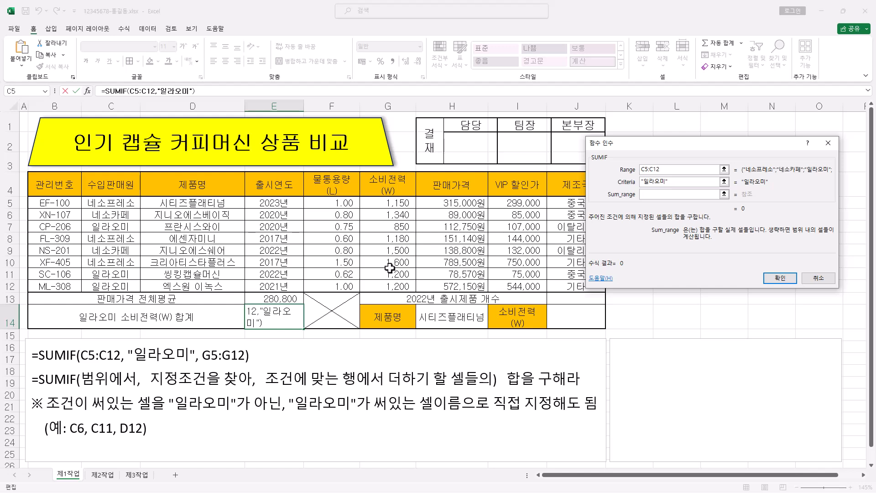
pyautogui.moveTo(394, 204); pyautogui.dragTo(393, 286)
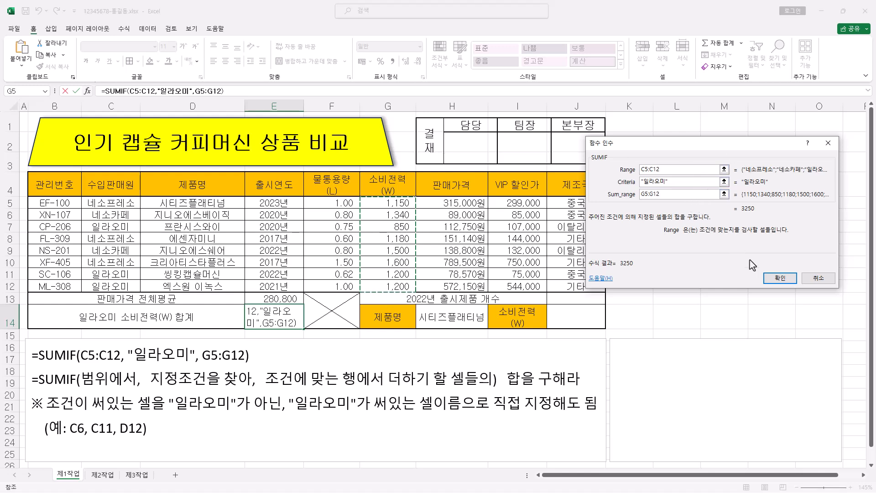
pyautogui.click(780, 279)
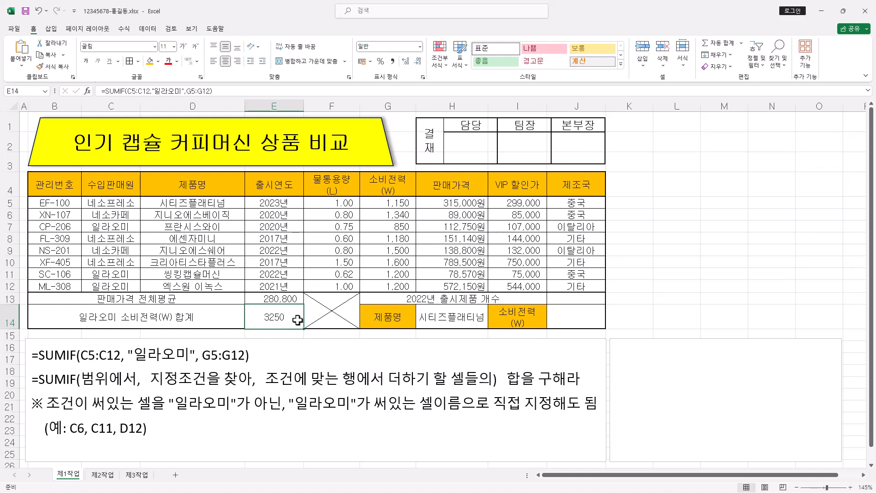
# Apply the comma style to the 일라오미 소비전력(W) 합계 value in E14 and right-align E13:E14
pyautogui.click(393, 64)
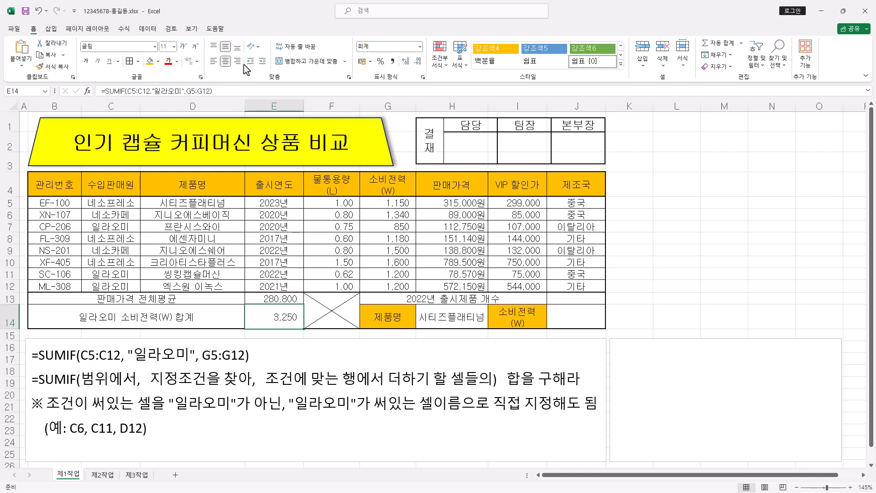
pyautogui.moveTo(276, 299); pyautogui.dragTo(276, 317)
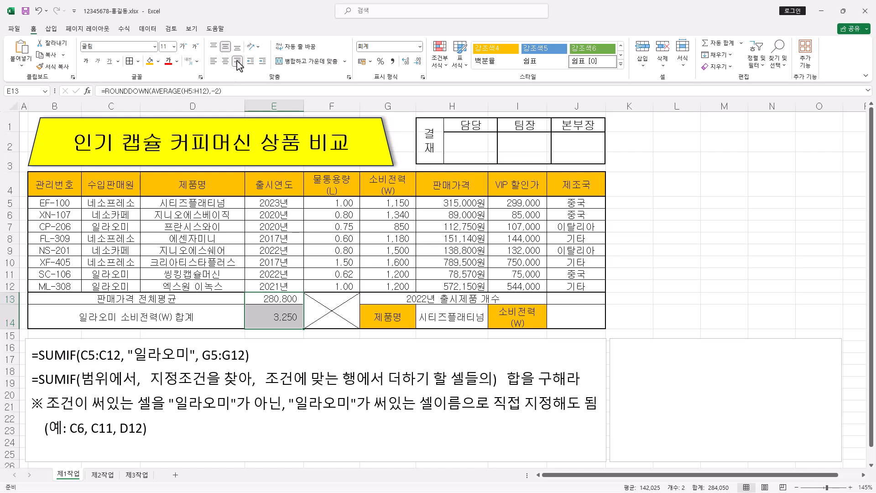
pyautogui.click(279, 298)
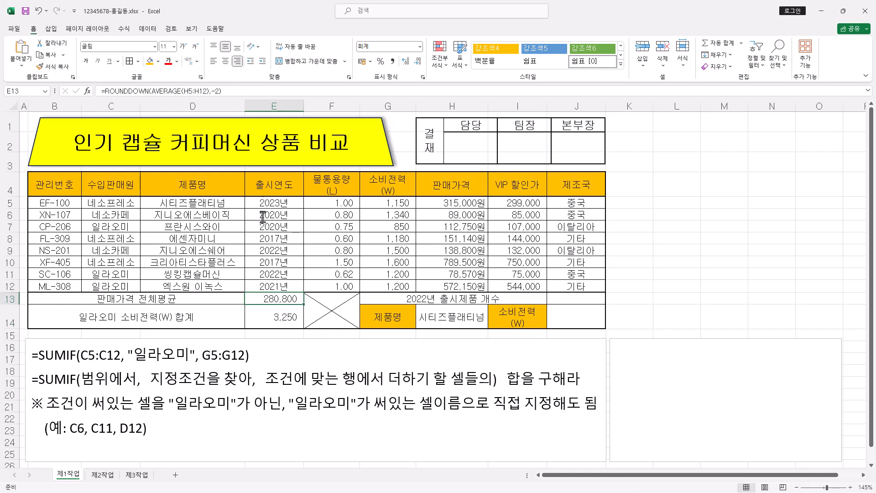
# Start a COUNTIF formula in cell J13 with the named range 출시연도 (E5:E12) as its range argument
pyautogui.click(578, 302)
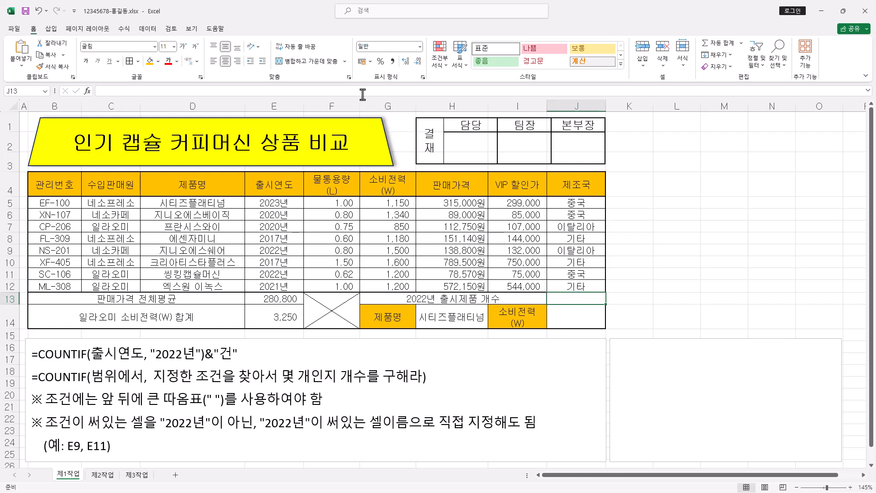
pyautogui.write('=COUNTIF(')
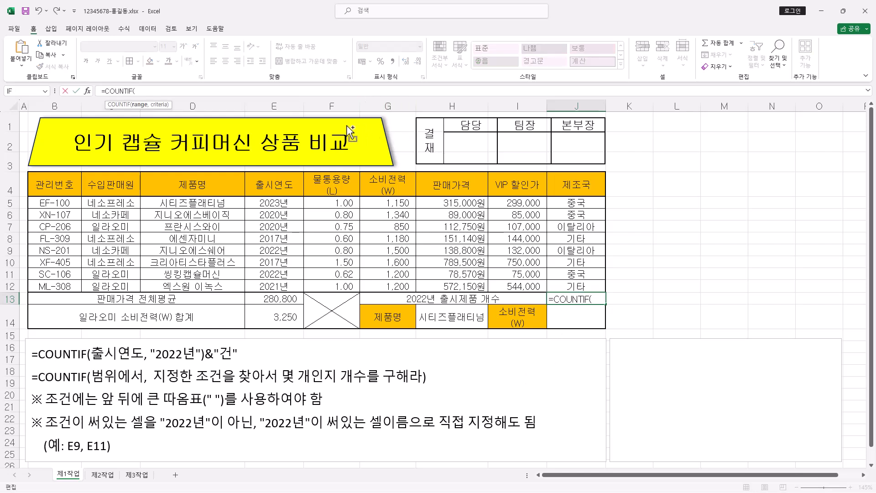
pyautogui.click(87, 93)
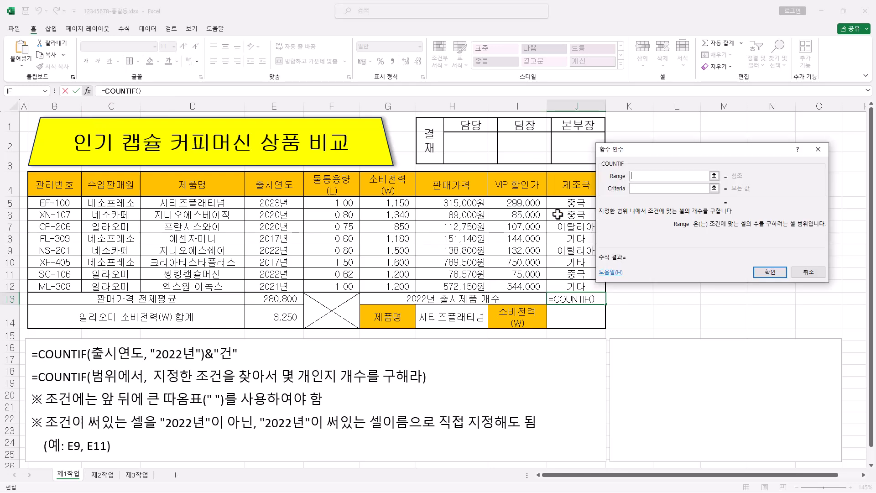
pyautogui.moveTo(695, 148); pyautogui.dragTo(663, 177)
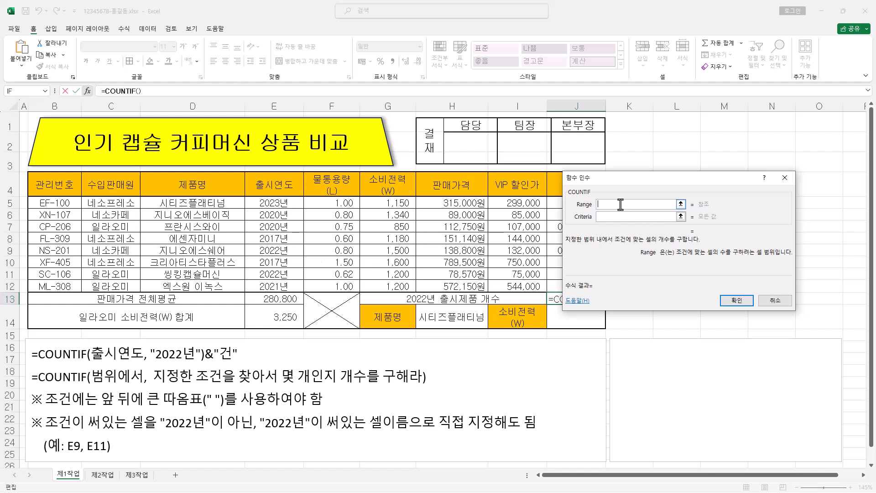
pyautogui.moveTo(285, 202); pyautogui.dragTo(286, 291)
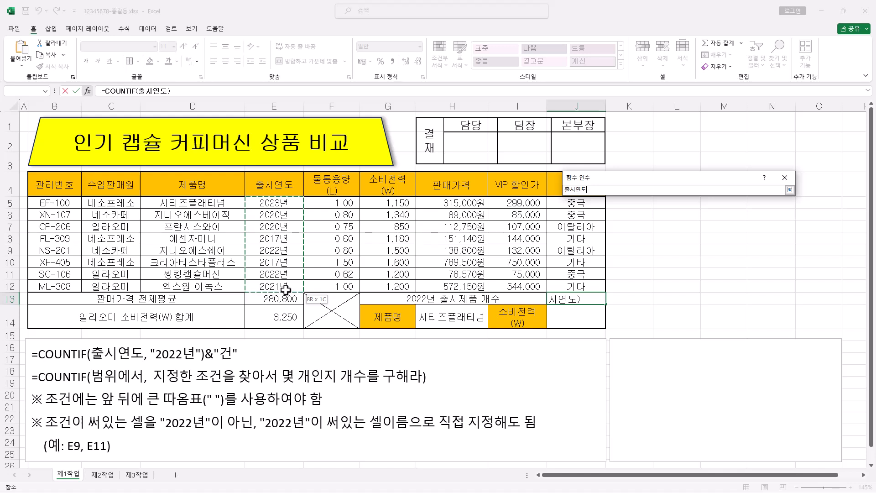
pyautogui.moveTo(286, 290); pyautogui.dragTo(286, 289)
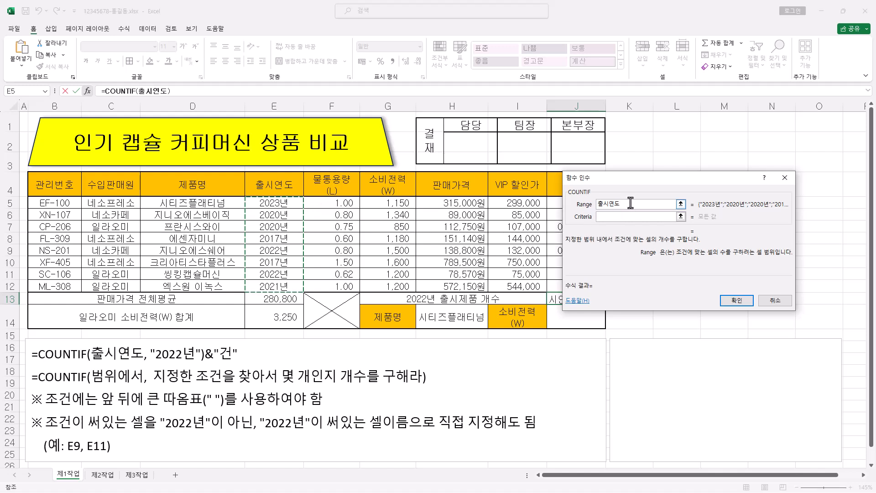
# Set the COUNTIF criteria to "2022년" and complete the function in J13
pyautogui.click(648, 206)
pyautogui.click(620, 216)
pyautogui.click(620, 217)
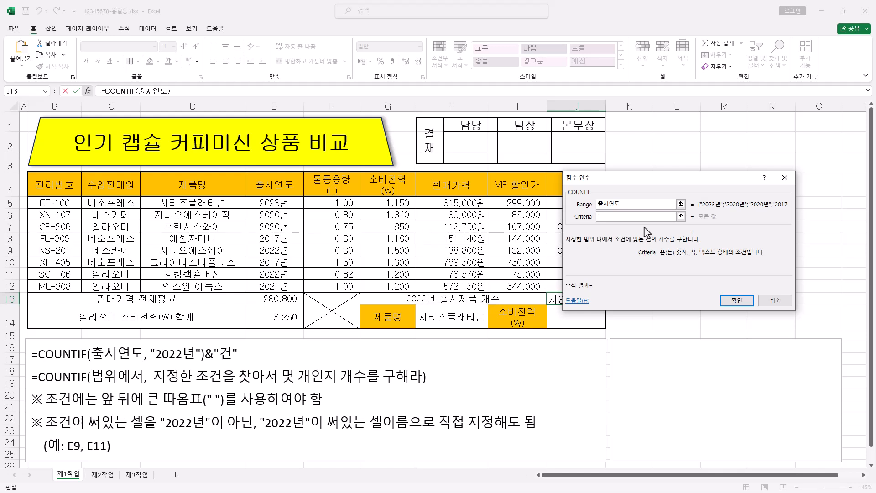
pyautogui.write('2022년')
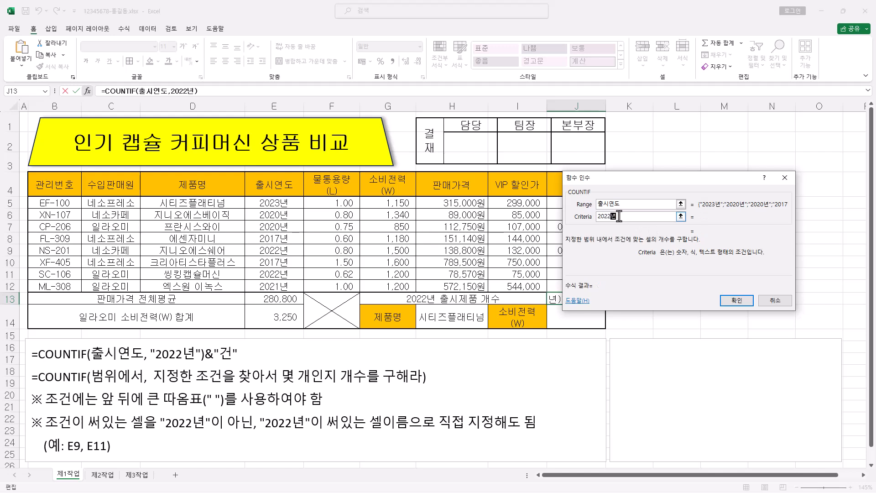
pyautogui.hotkey('shift', 'Tab')
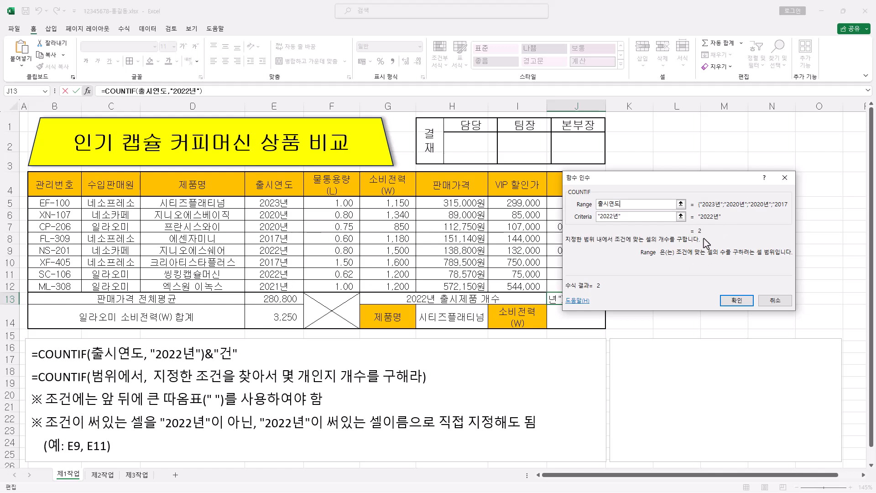
pyautogui.click(736, 301)
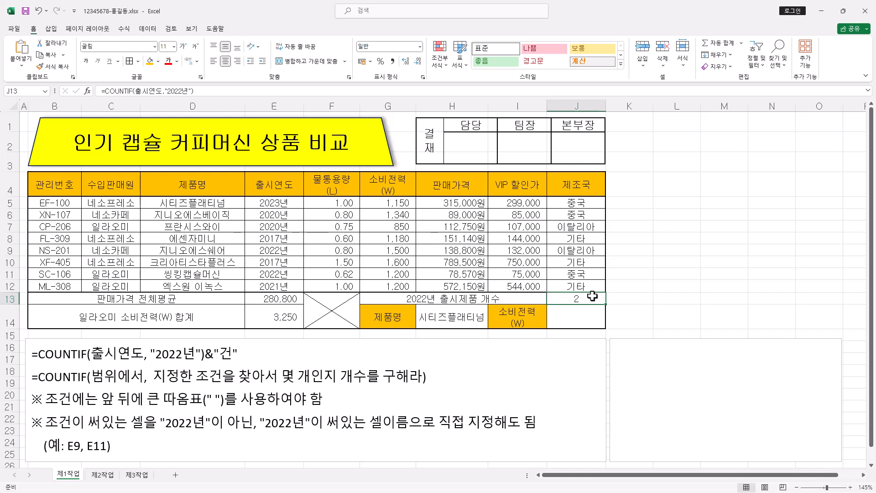
# Append &"건" to the COUNTIF formula in J13 so the count carries the unit 건
pyautogui.click(220, 92)
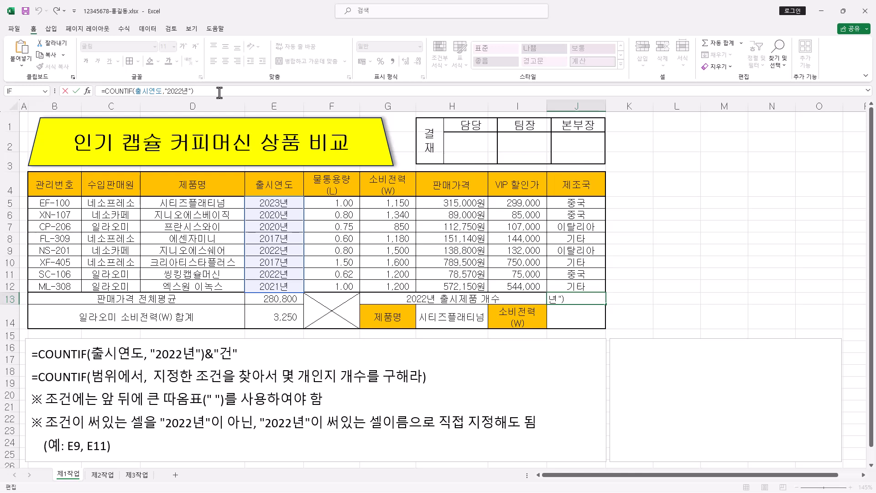
pyautogui.write('&"건')
pyautogui.moveTo(198, 91); pyautogui.dragTo(210, 91)
pyautogui.click(213, 91)
pyautogui.press('Return')
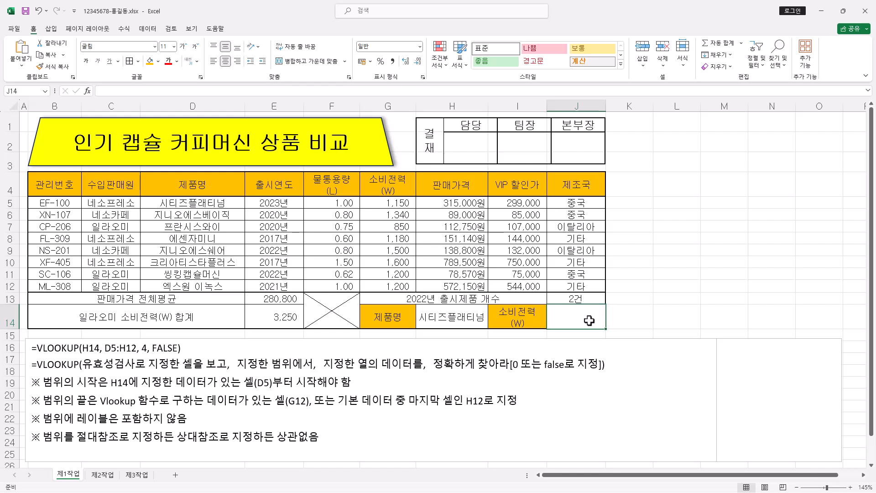
pyautogui.click(459, 323)
pyautogui.click(491, 324)
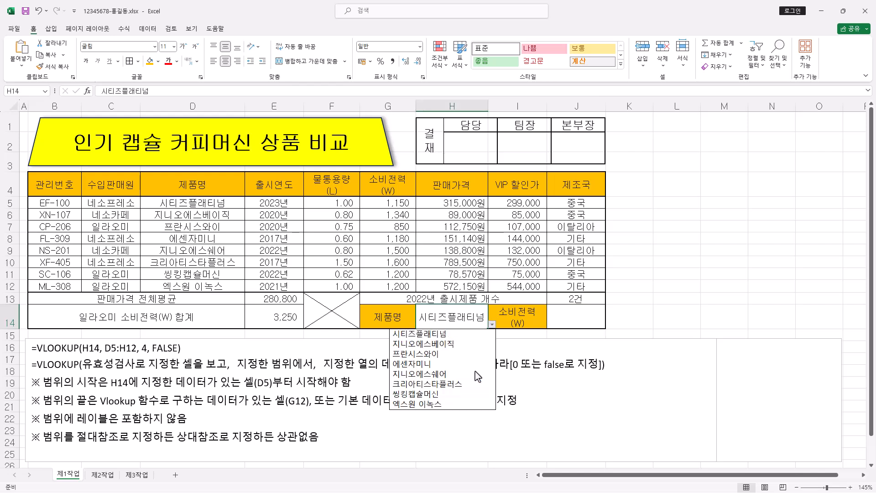
pyautogui.click(574, 312)
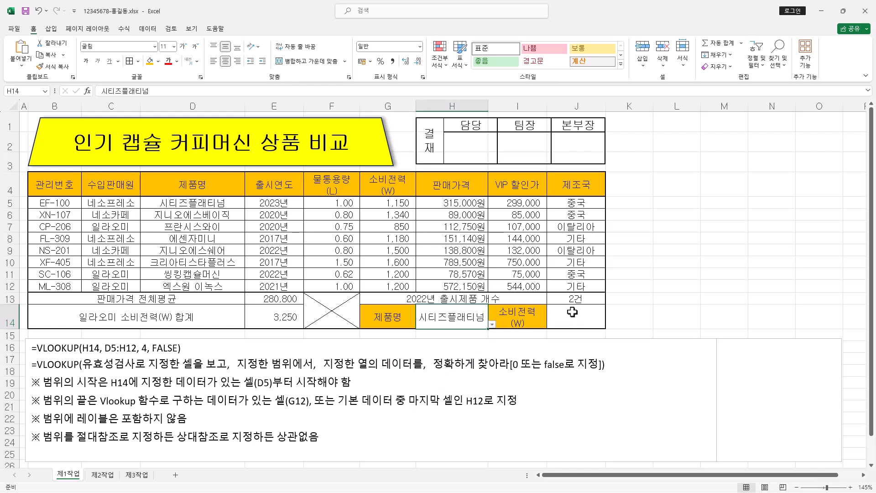
# Start a VLOOKUP formula in cell J14 with the product name cell H14 as the lookup value
pyautogui.click(582, 320)
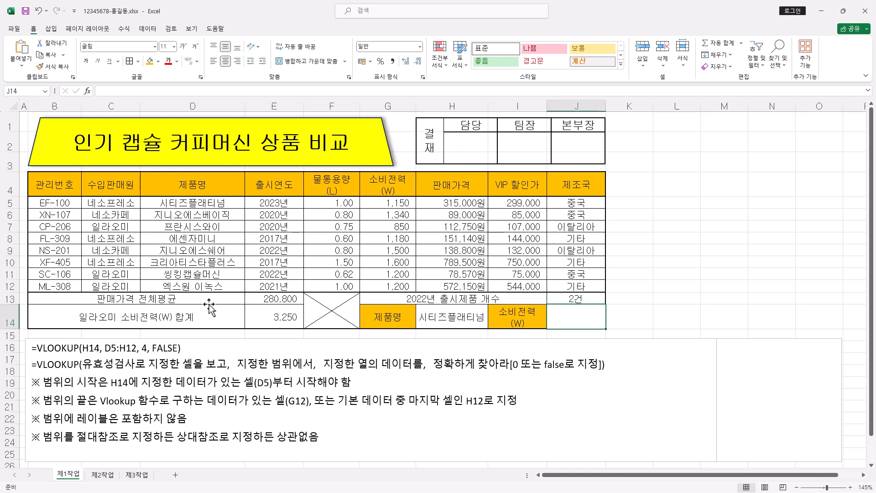
pyautogui.click(158, 93)
pyautogui.write('=VLOOKUP(')
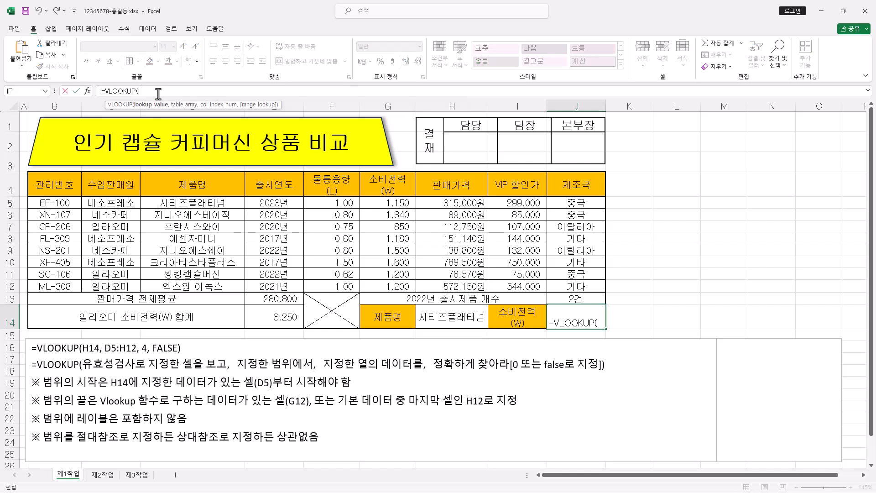
pyautogui.click(88, 91)
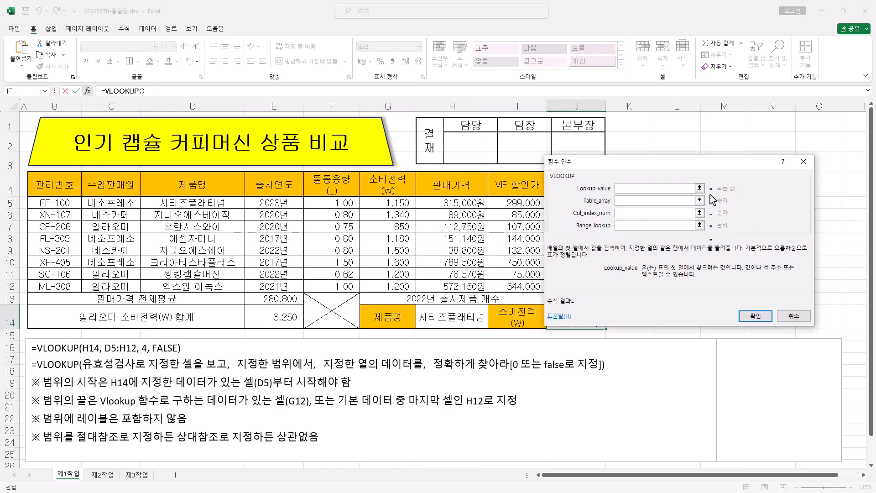
pyautogui.moveTo(798, 178); pyautogui.dragTo(734, 132)
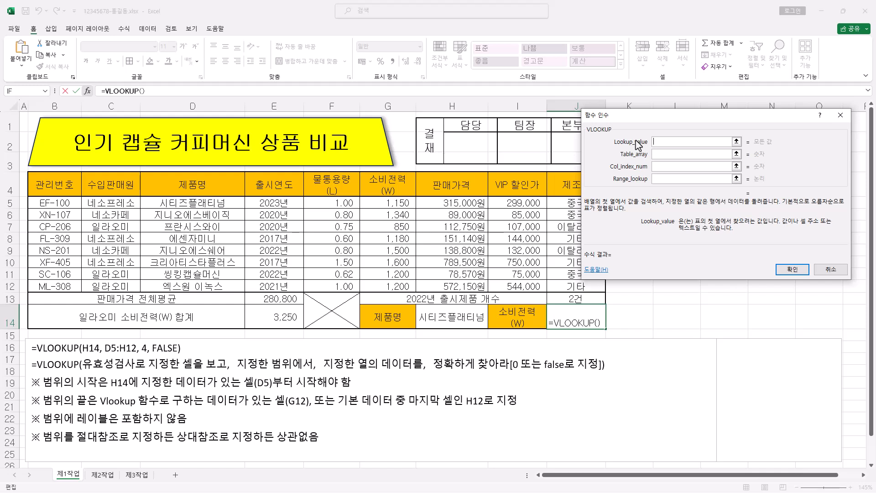
pyautogui.click(459, 320)
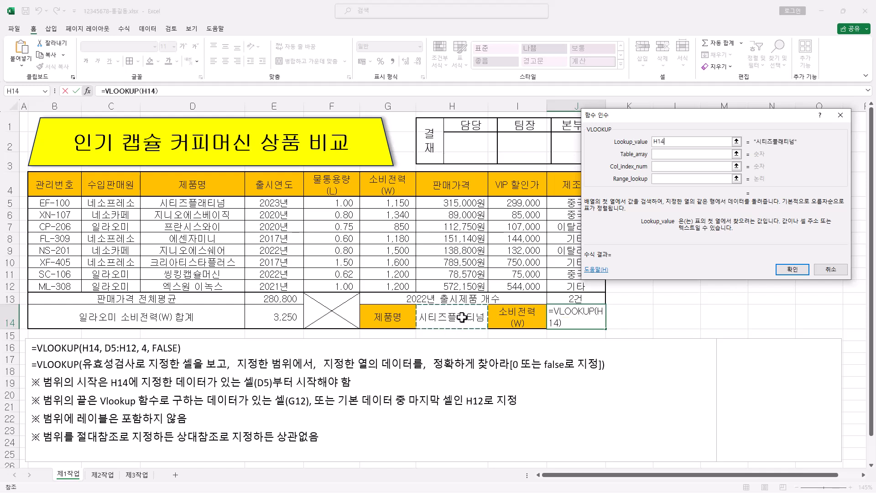
# Set the VLOOKUP table array to the range D5:H12, from the product name column through the sales price column
pyautogui.click(674, 155)
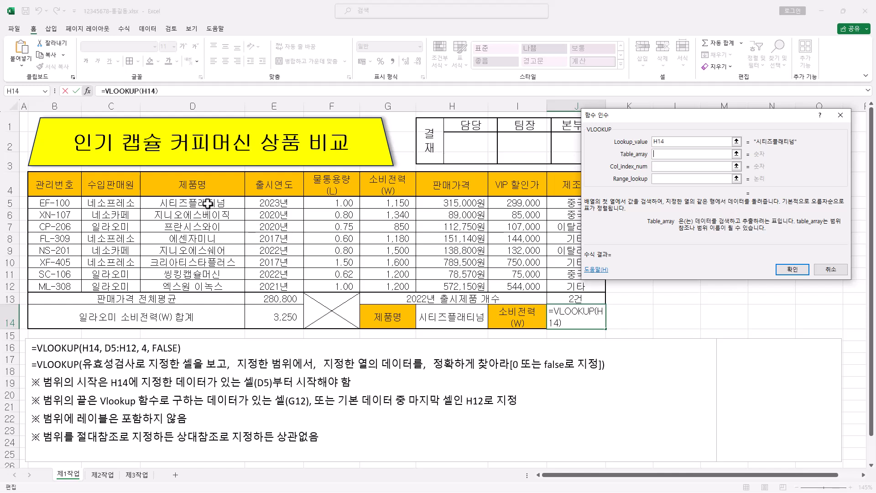
pyautogui.moveTo(208, 203); pyautogui.dragTo(202, 286)
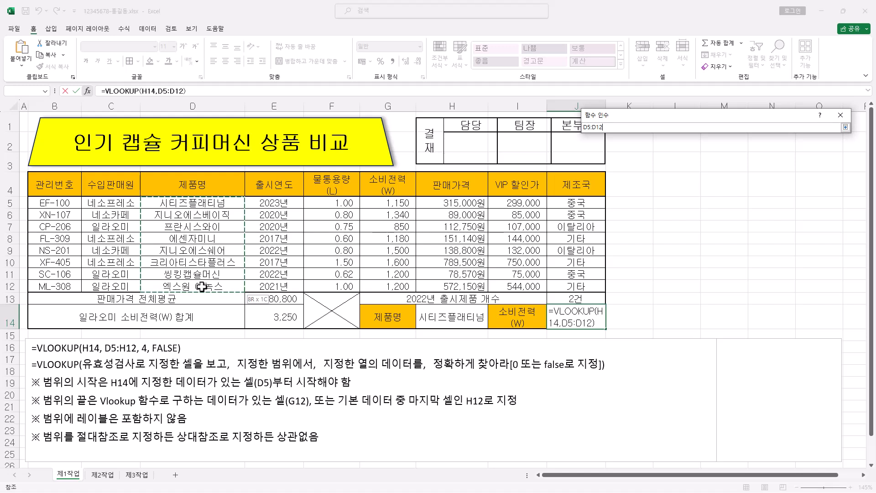
pyautogui.moveTo(203, 286); pyautogui.dragTo(376, 287)
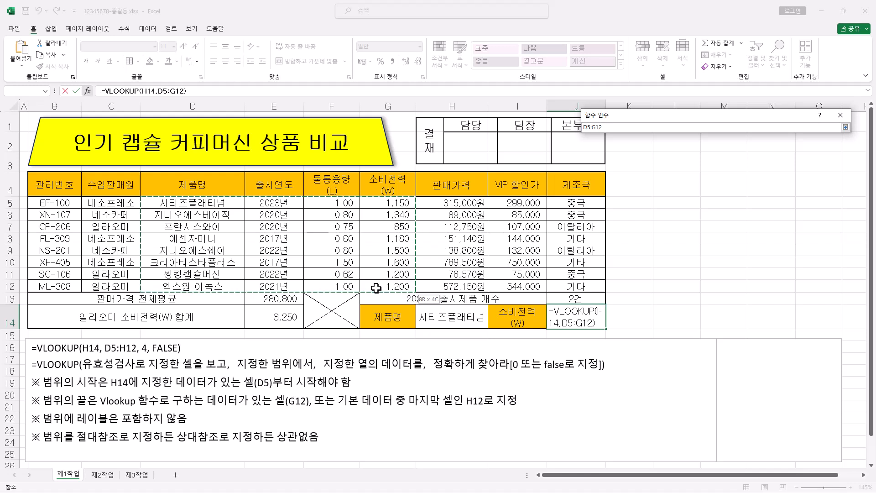
pyautogui.moveTo(376, 288); pyautogui.dragTo(440, 290)
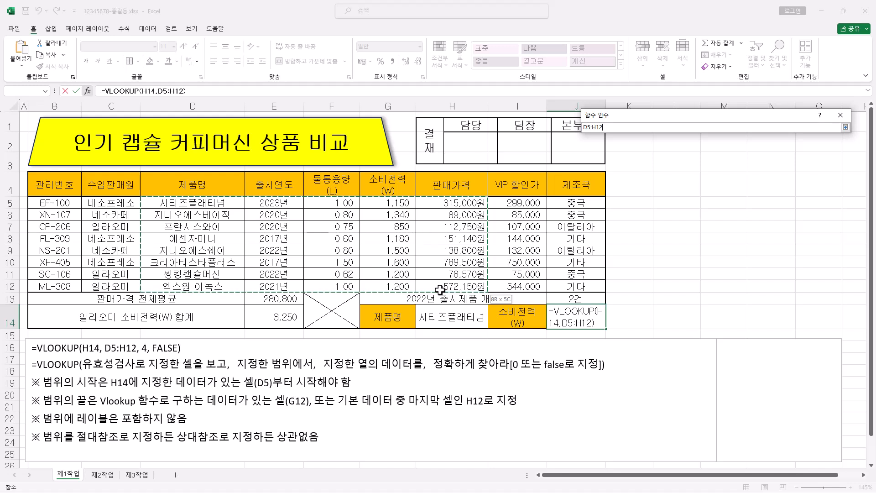
pyautogui.moveTo(440, 289); pyautogui.dragTo(440, 290)
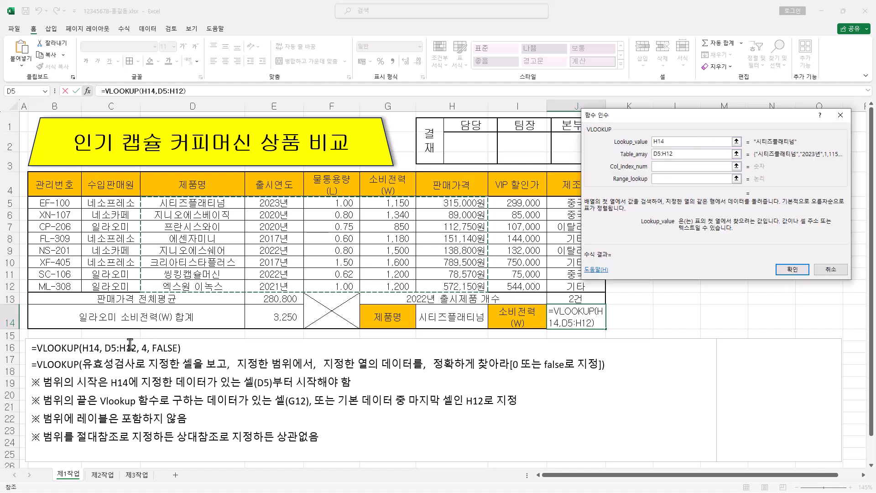
# Set the VLOOKUP column index to 4 and the range lookup to 0 for an exact match, and complete the formula
pyautogui.click(669, 166)
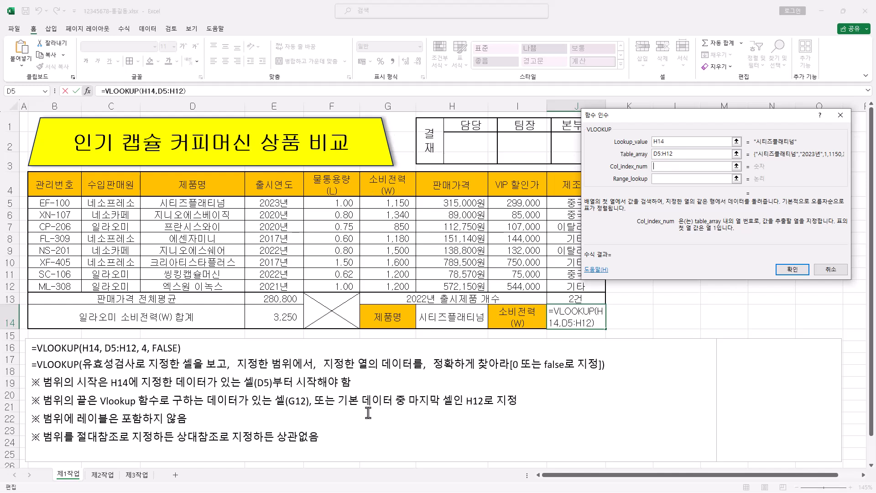
pyautogui.click(675, 166)
pyautogui.write('4')
pyautogui.click(662, 179)
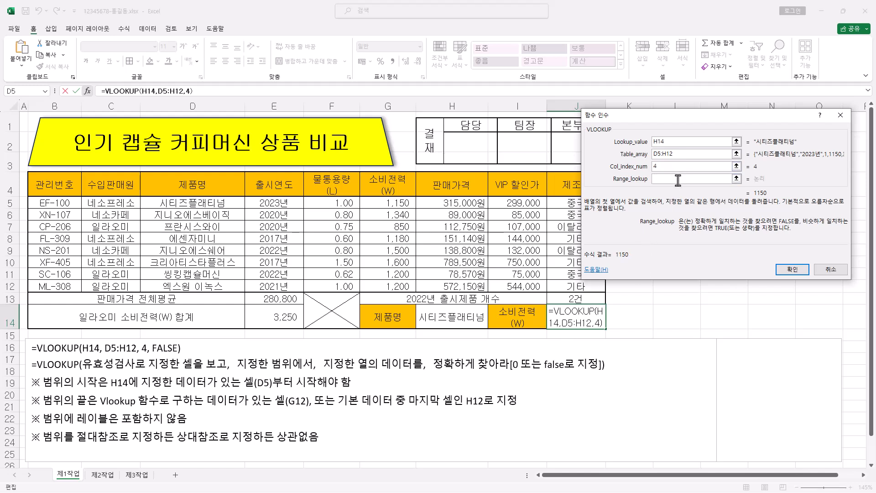
pyautogui.write('0')
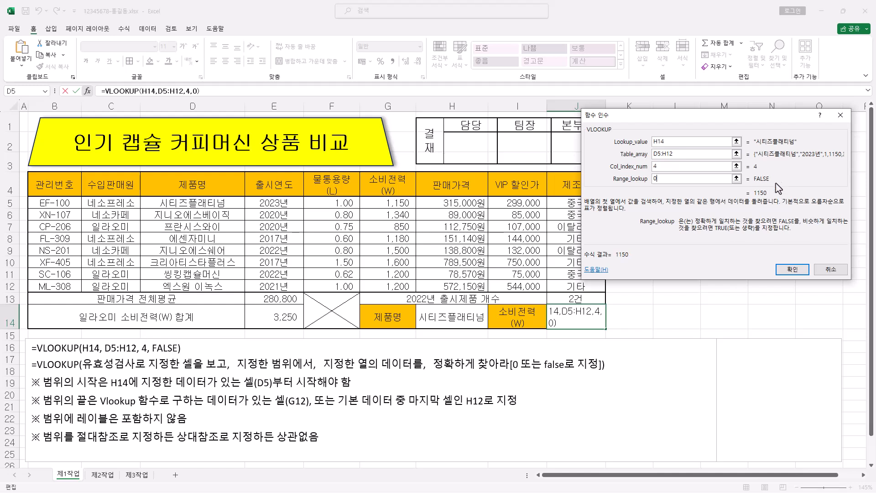
pyautogui.click(793, 269)
# Test the lookup by choosing 엑스원 이녹스 as the product in H14, and switch it back to 시티즈플래티넘
pyautogui.click(457, 318)
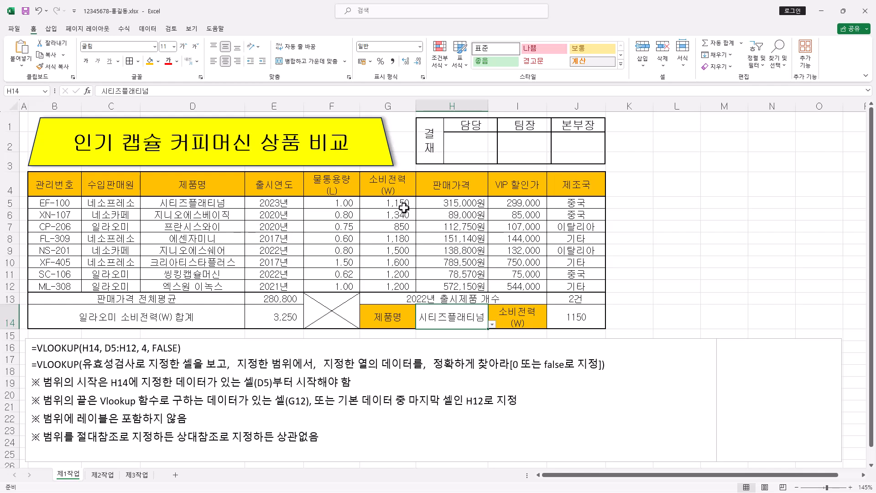
pyautogui.click(493, 324)
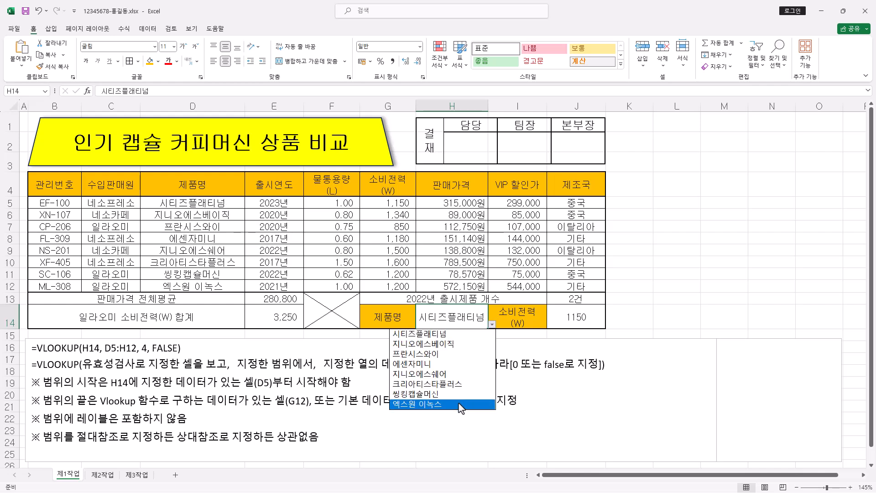
pyautogui.click(462, 405)
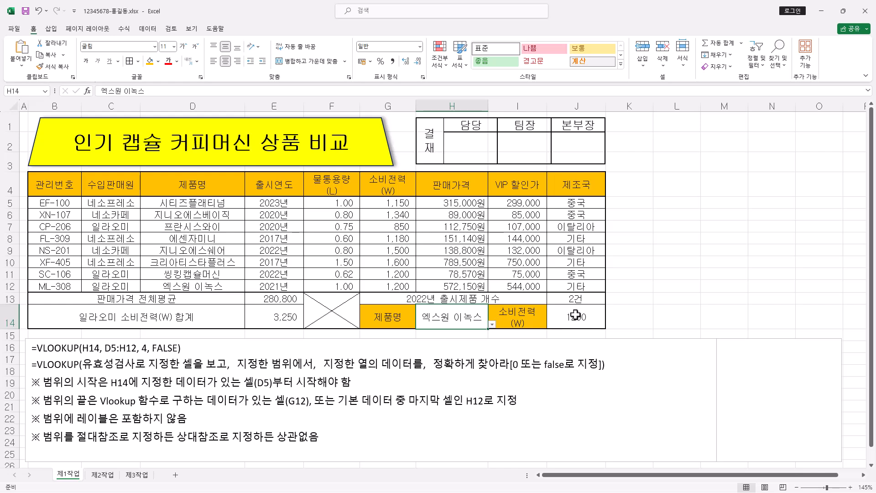
pyautogui.click(492, 325)
pyautogui.click(490, 333)
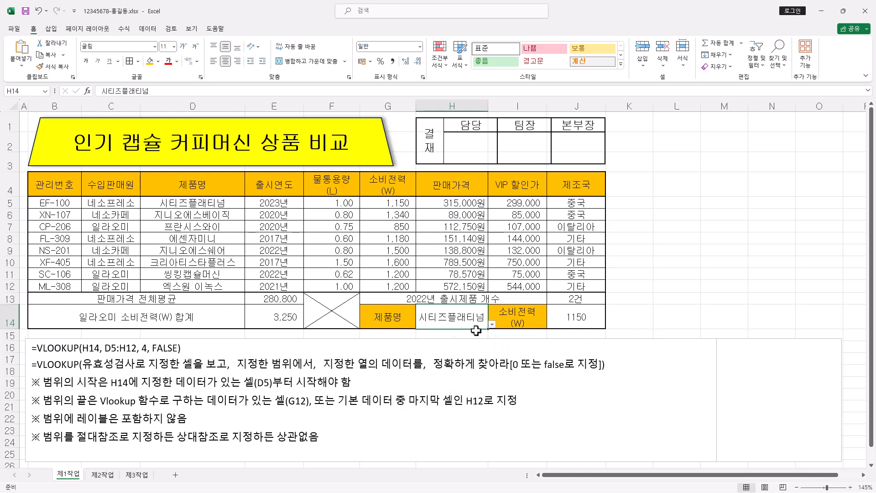
pyautogui.click(556, 324)
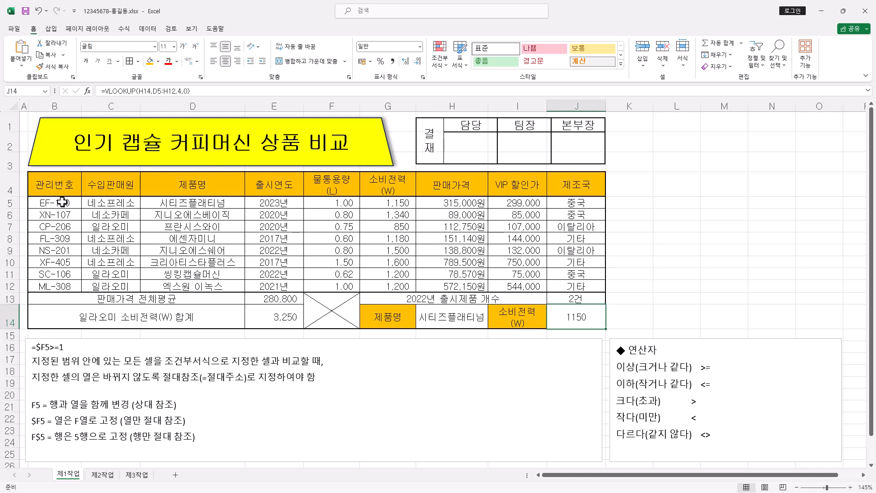
# Create a new conditional formatting rule for the data range B5:J12 that uses a formula to determine which cells to format
pyautogui.moveTo(63, 202); pyautogui.dragTo(593, 287)
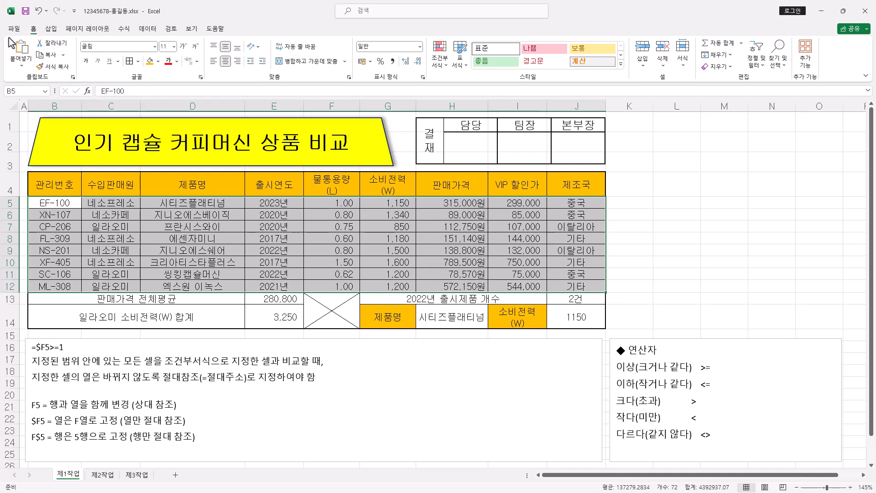
pyautogui.click(440, 62)
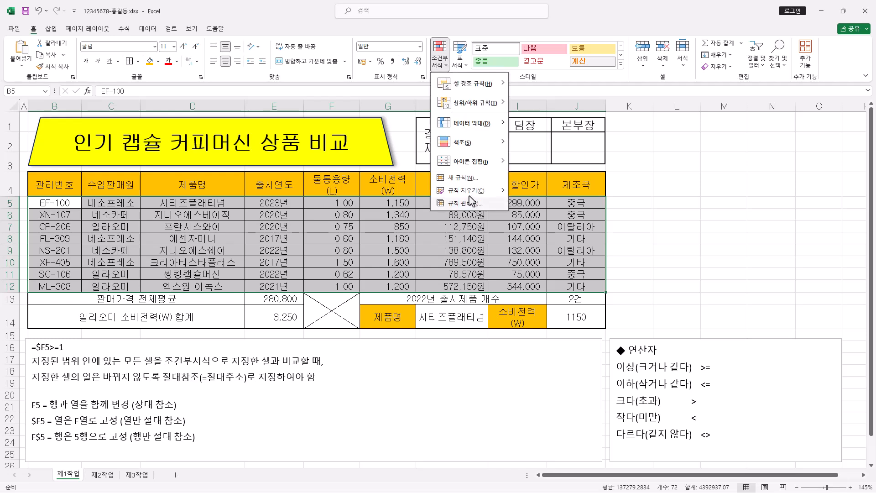
pyautogui.click(466, 178)
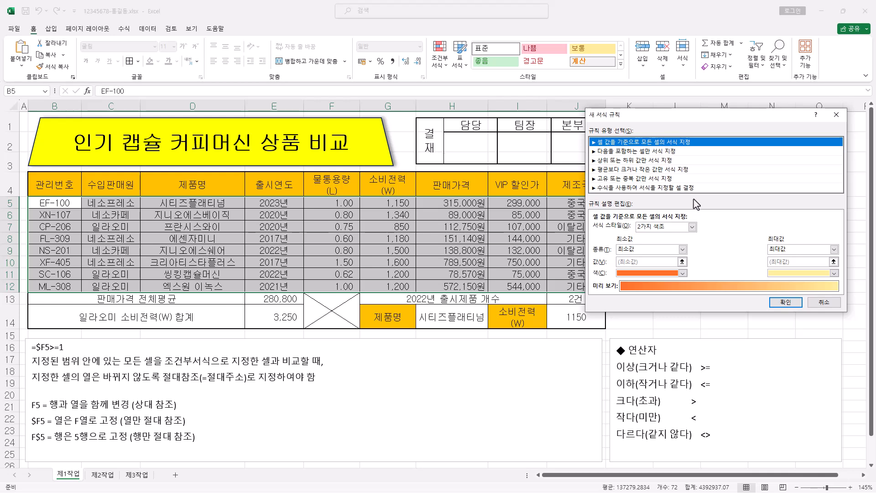
pyautogui.click(664, 189)
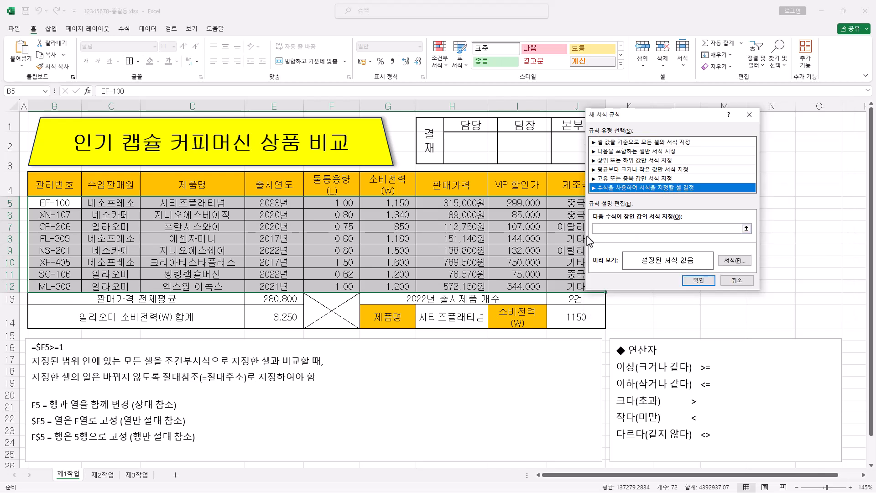
# Set the rule's condition to =$F5>=1, with only the column of the water capacity reference fixed
pyautogui.click(601, 230)
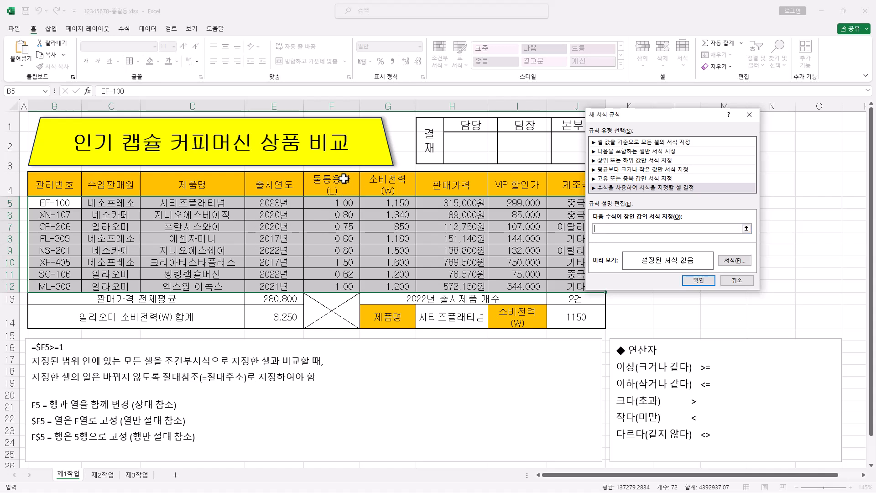
pyautogui.click(342, 202)
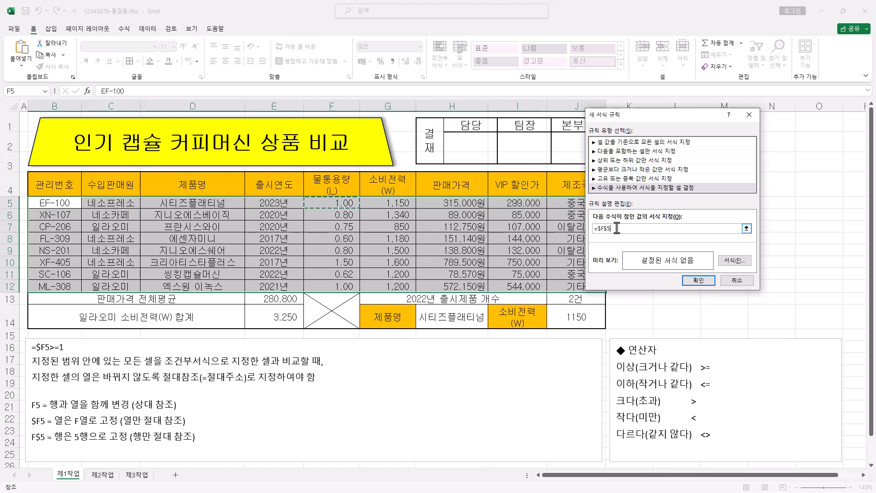
pyautogui.press('F4')
pyautogui.press('F4')
pyautogui.click(612, 228)
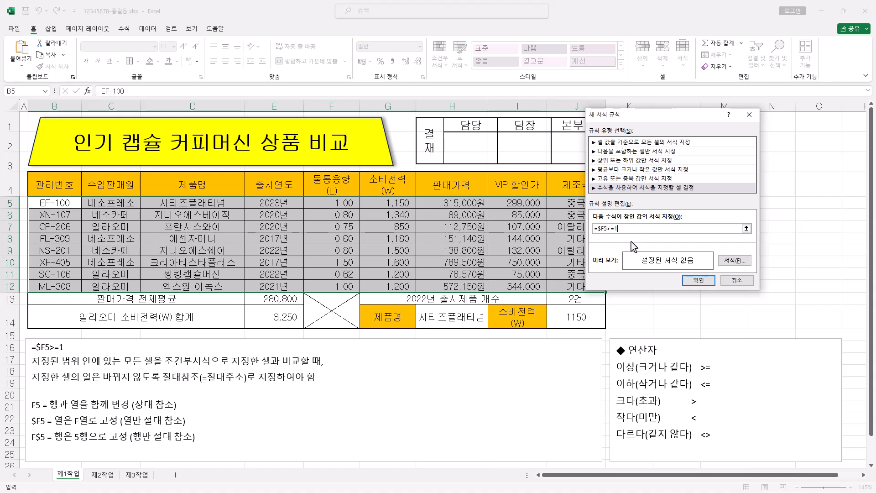
# Give the rule a standard blue, bold (굵게) font format and apply it to the data rows
pyautogui.click(740, 265)
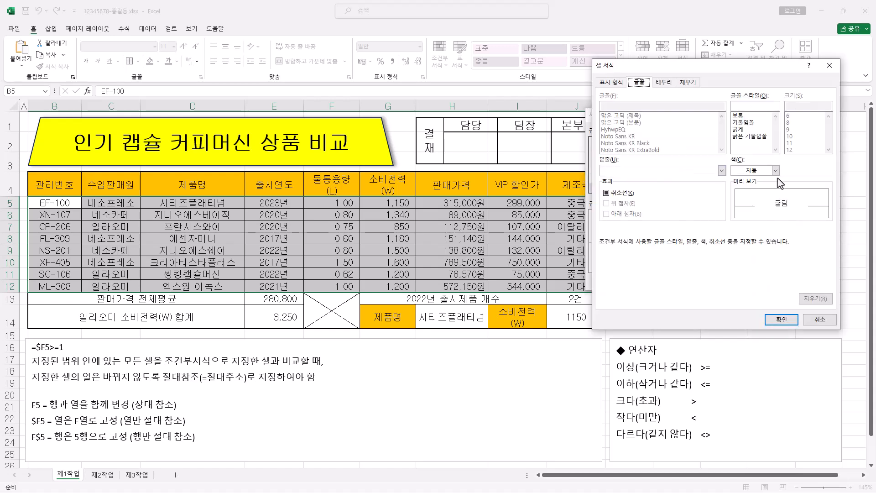
pyautogui.click(776, 170)
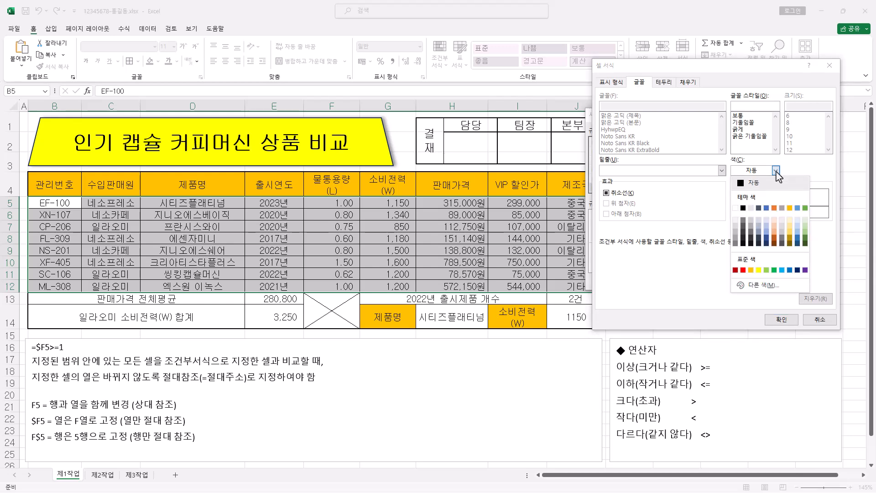
pyautogui.click(791, 270)
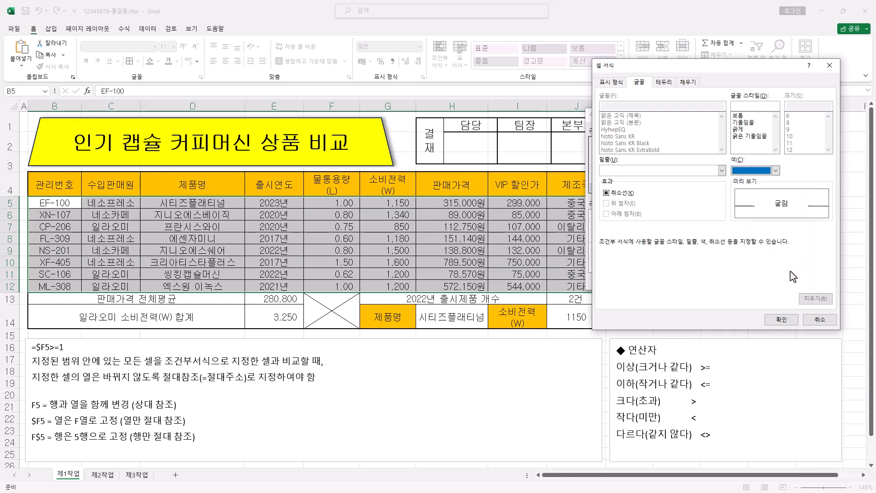
pyautogui.click(744, 130)
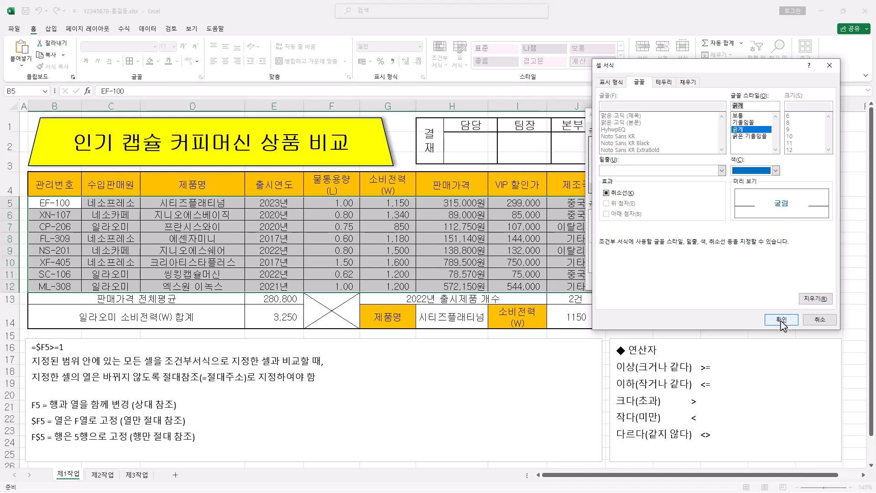
pyautogui.click(782, 319)
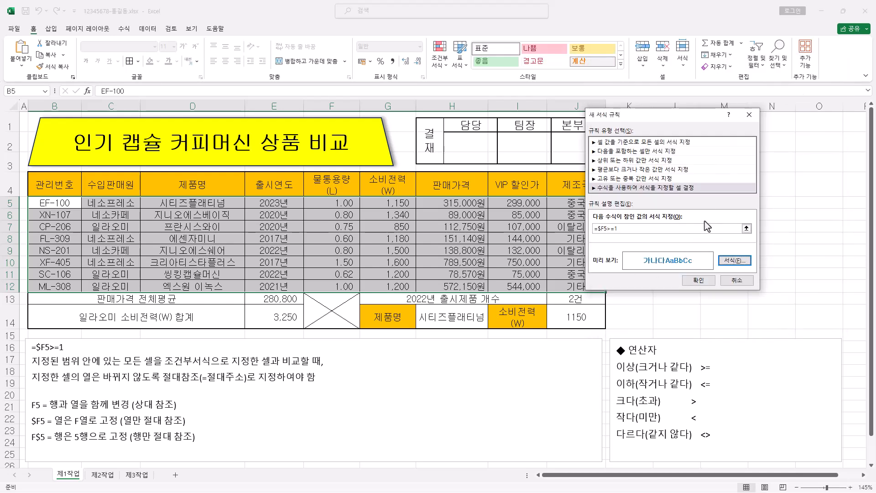
pyautogui.click(707, 281)
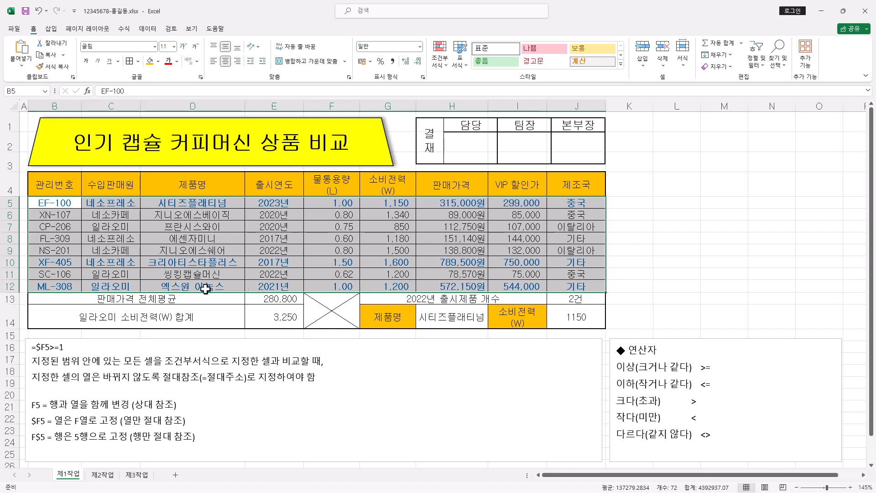
pyautogui.click(582, 287)
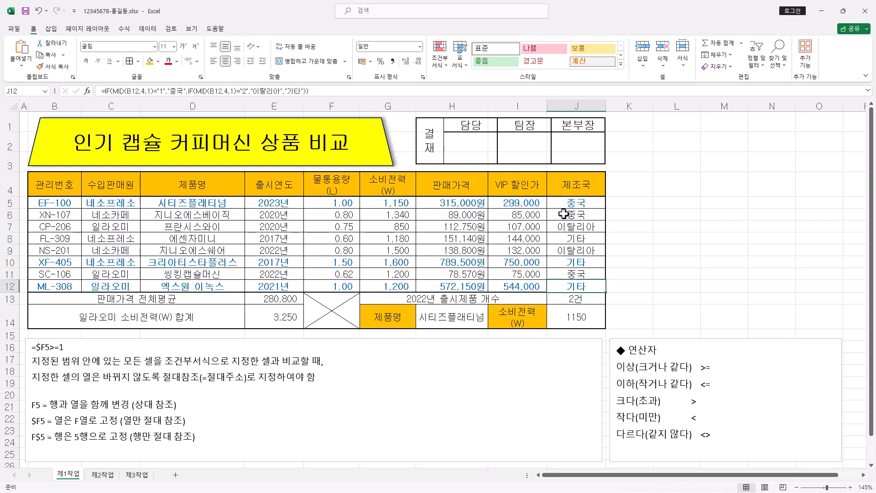
pyautogui.press('Up')
pyautogui.press('Up')
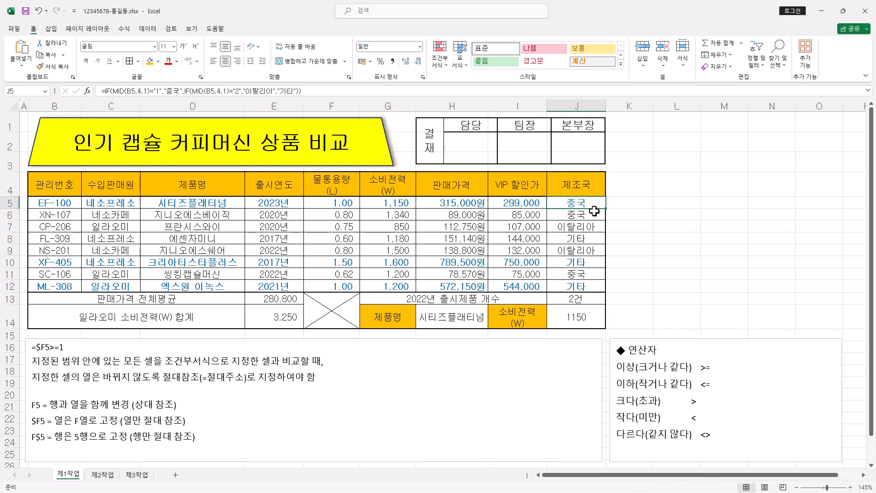
pyautogui.click(578, 284)
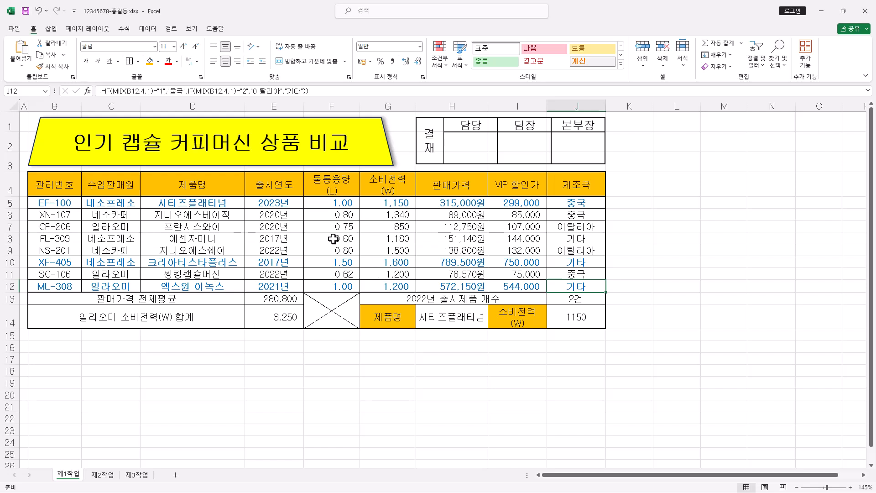
# Copy the table range B4:H12 and paste it at B2 of the 제2작업 sheet, keeping the source column widths
pyautogui.moveTo(87, 193); pyautogui.dragTo(453, 281)
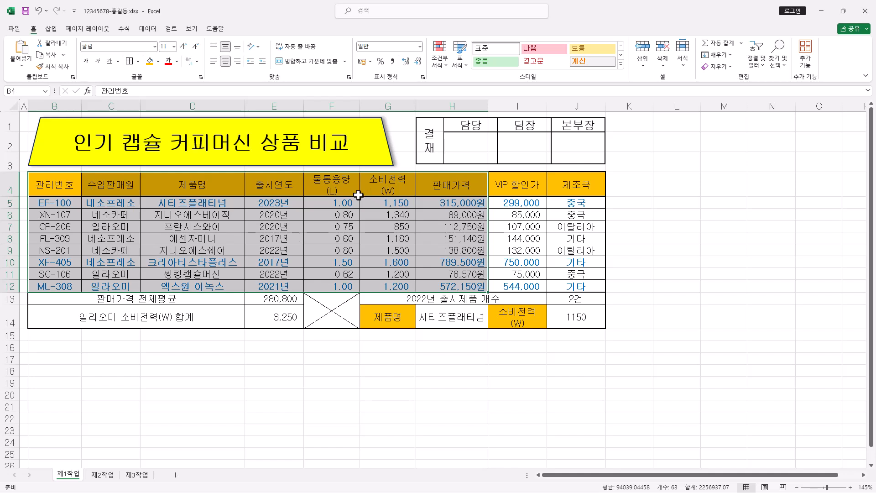
pyautogui.hotkey('ctrl', 'c')
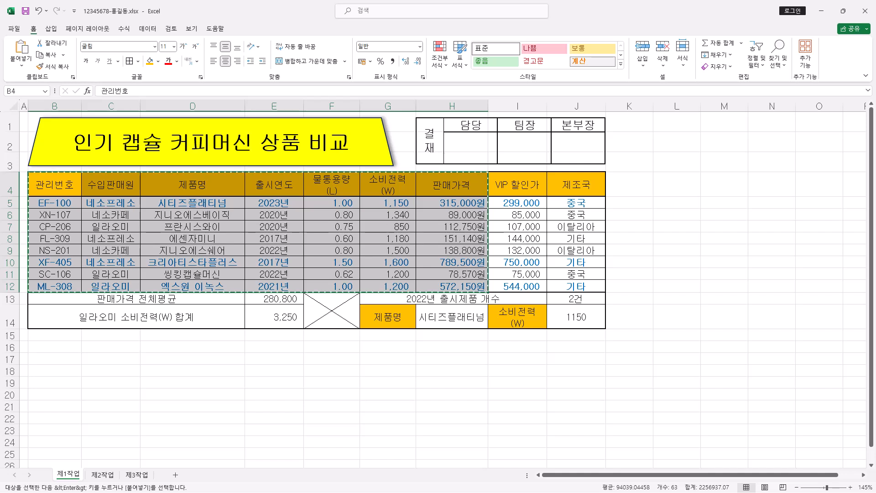
pyautogui.click(103, 475)
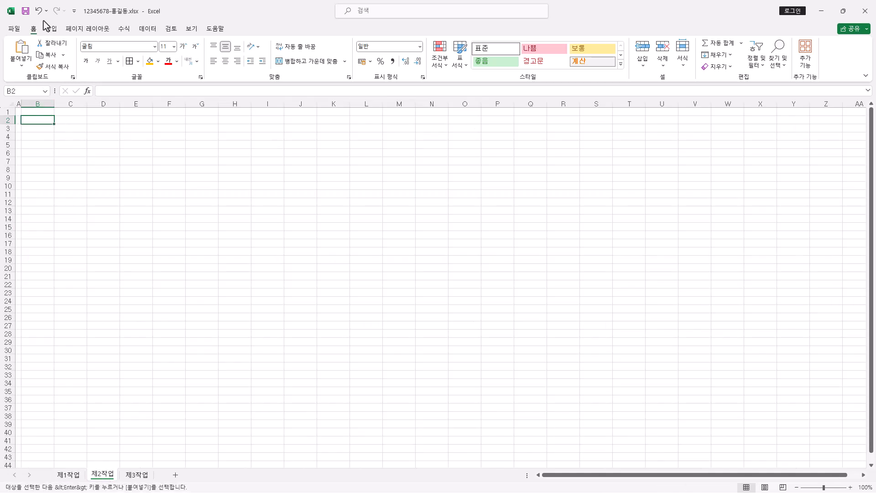
pyautogui.click(22, 67)
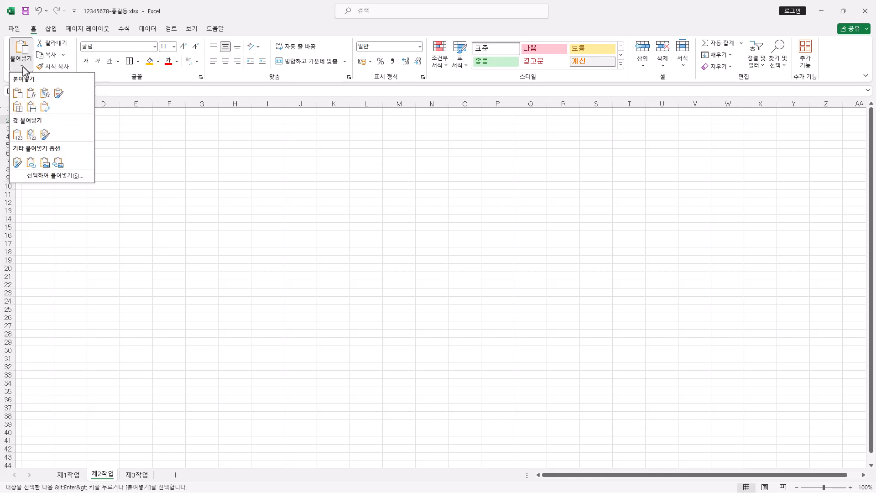
pyautogui.click(32, 108)
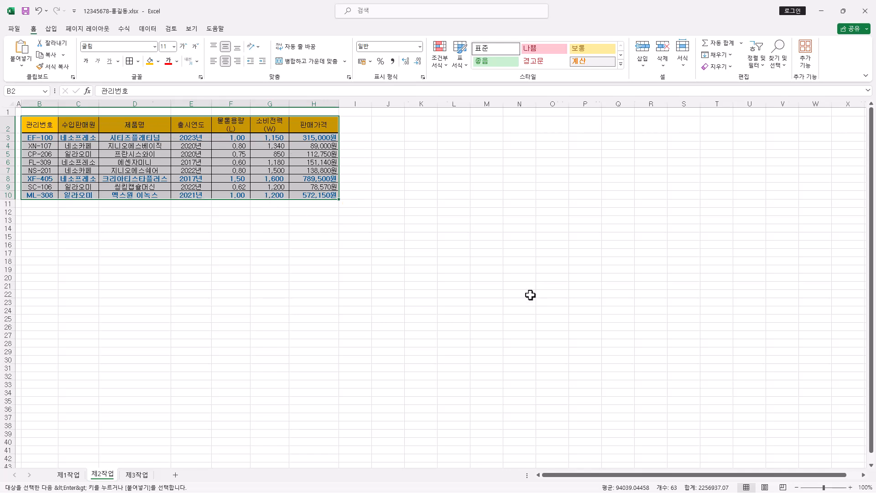
# Merge and center cells B11:G11 below the copied table and enter the label 네소프레소 소비전력(W) 평균
pyautogui.scroll(3, 436, 293)
pyautogui.scroll(1, 372, 290)
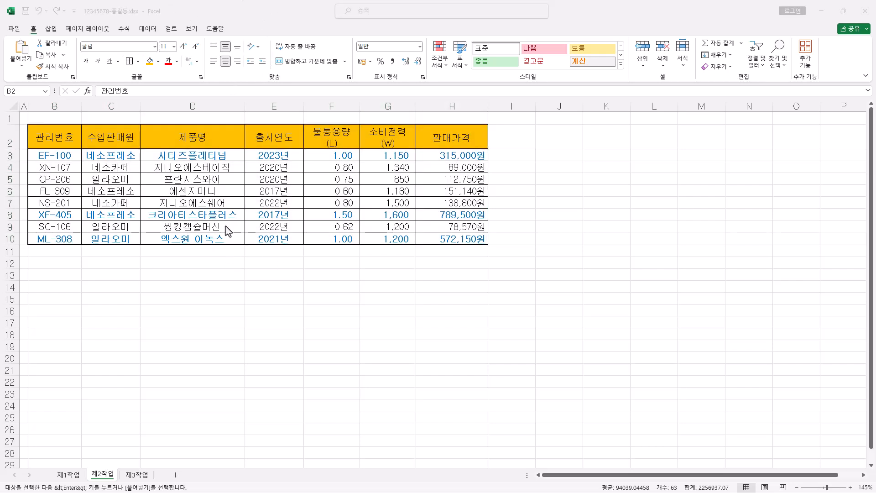
pyautogui.moveTo(50, 254); pyautogui.dragTo(379, 251)
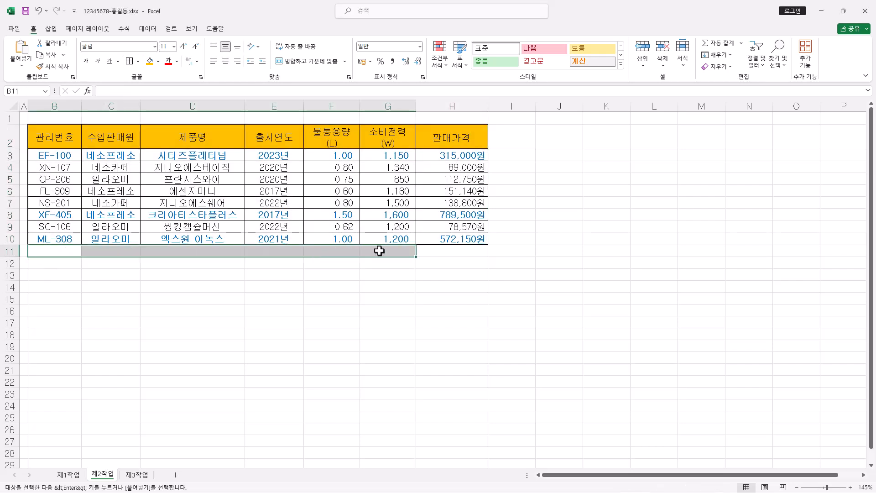
pyautogui.click(323, 64)
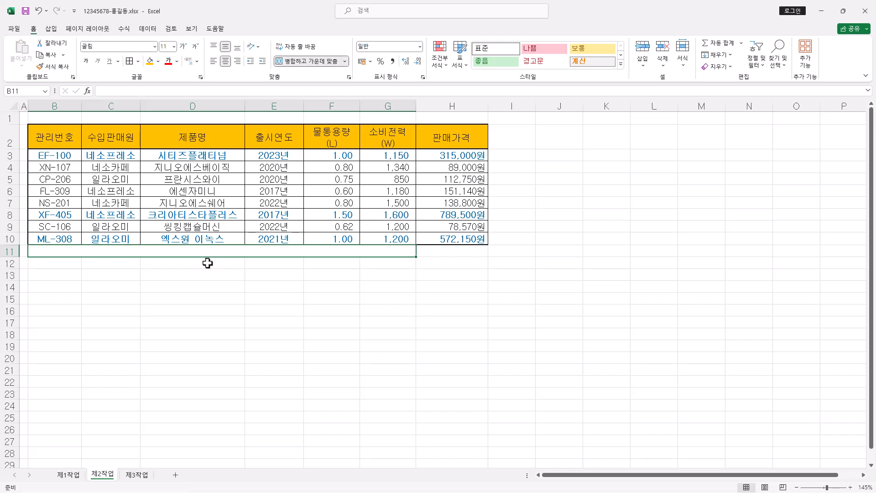
pyautogui.write('네소프레소 소비전력(W) 평균')
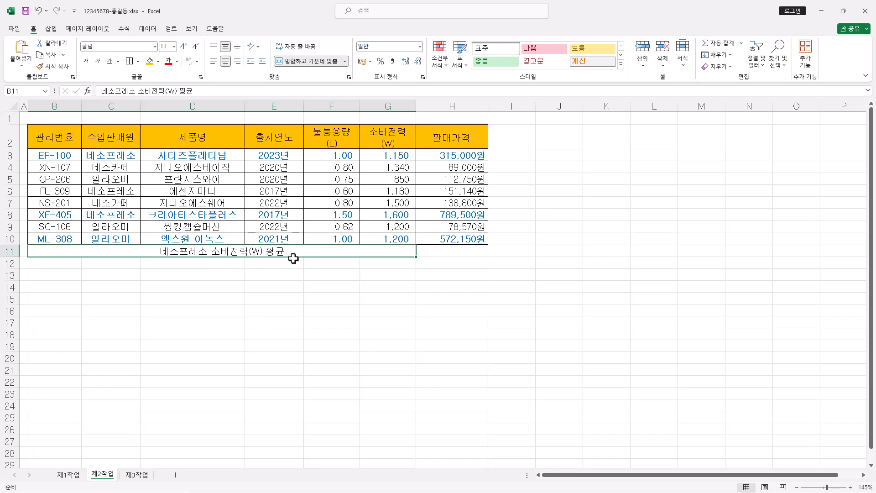
# Start a DAVERAGE function in cell H11 with its arguments dialog, and set the database to the whole table B2:H10
pyautogui.click(451, 250)
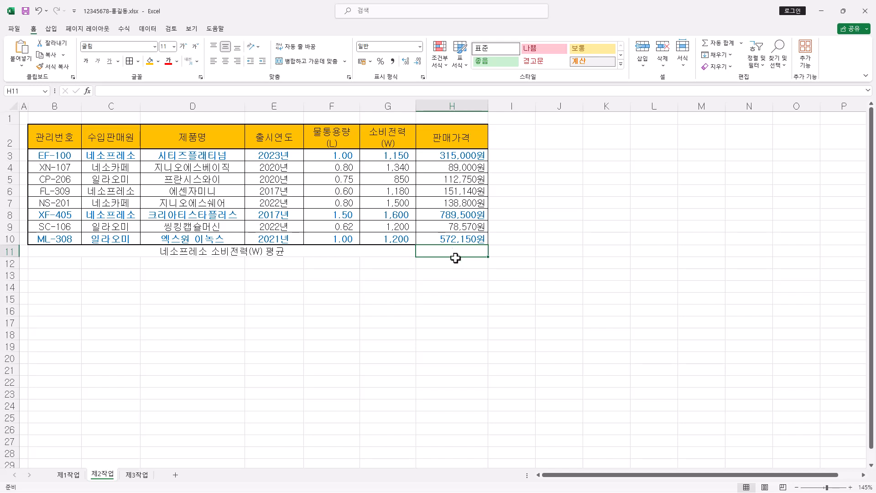
pyautogui.click(239, 92)
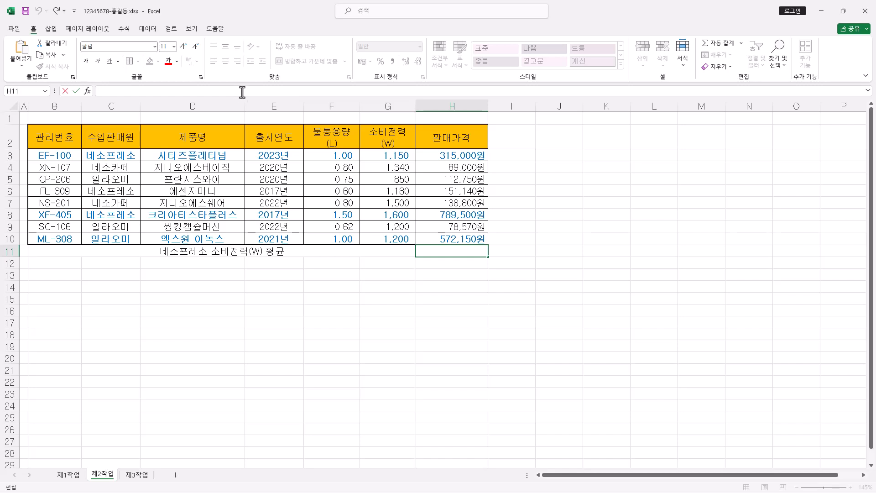
pyautogui.write('=daverage')
pyautogui.press('Tab')
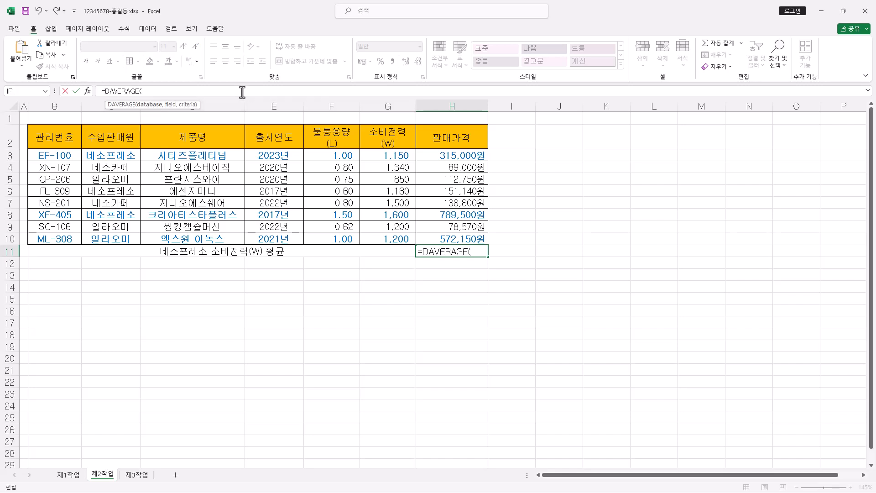
pyautogui.click(86, 90)
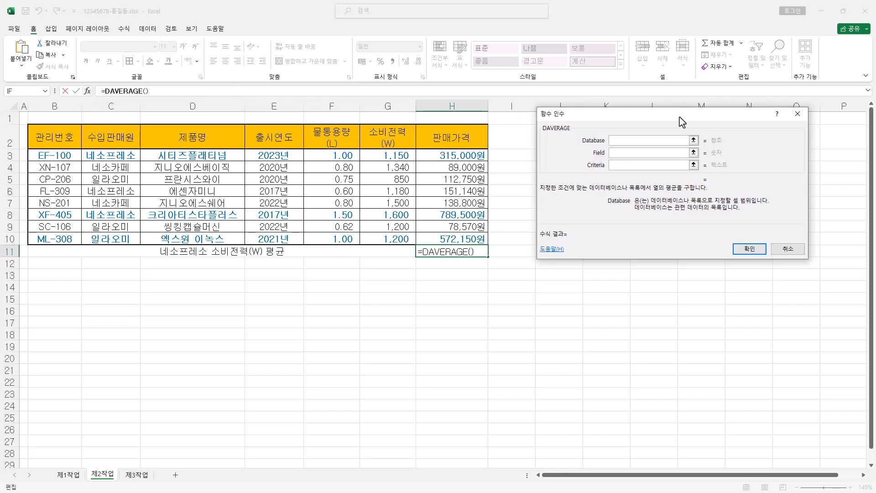
pyautogui.moveTo(680, 117); pyautogui.dragTo(659, 135)
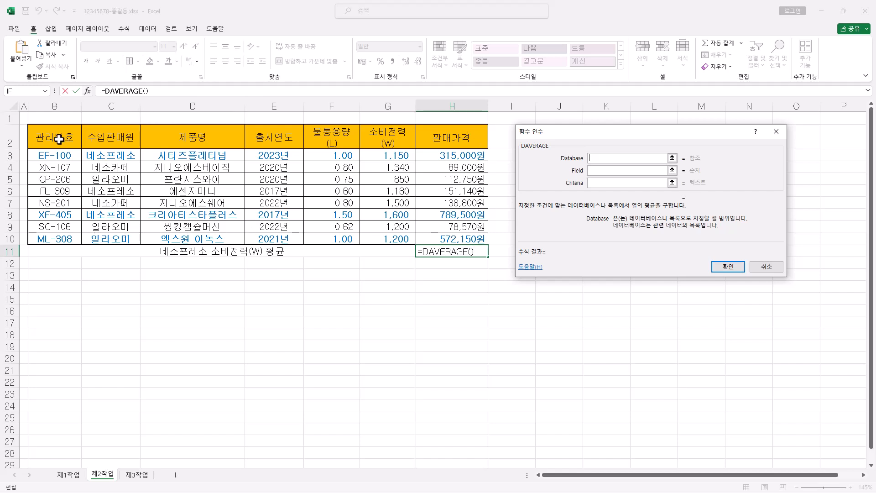
pyautogui.moveTo(57, 137); pyautogui.dragTo(452, 235)
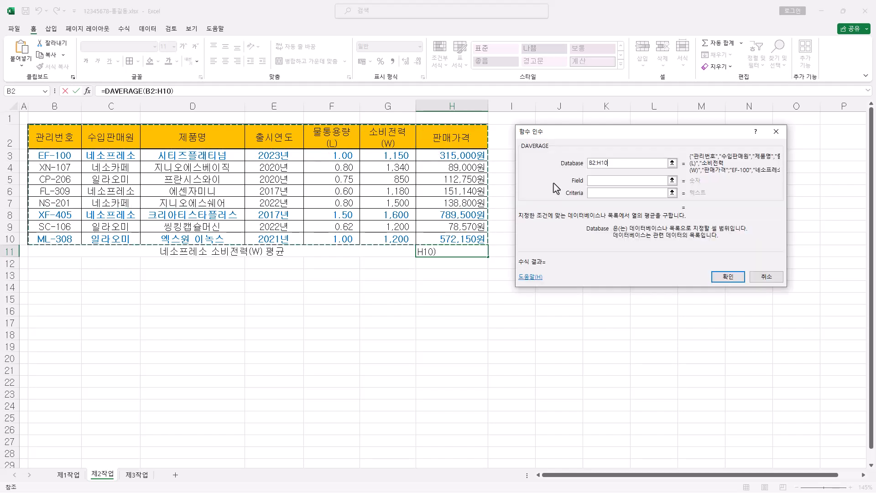
# Set the DAVERAGE field argument to 6, the position of the power consumption column
pyautogui.click(601, 182)
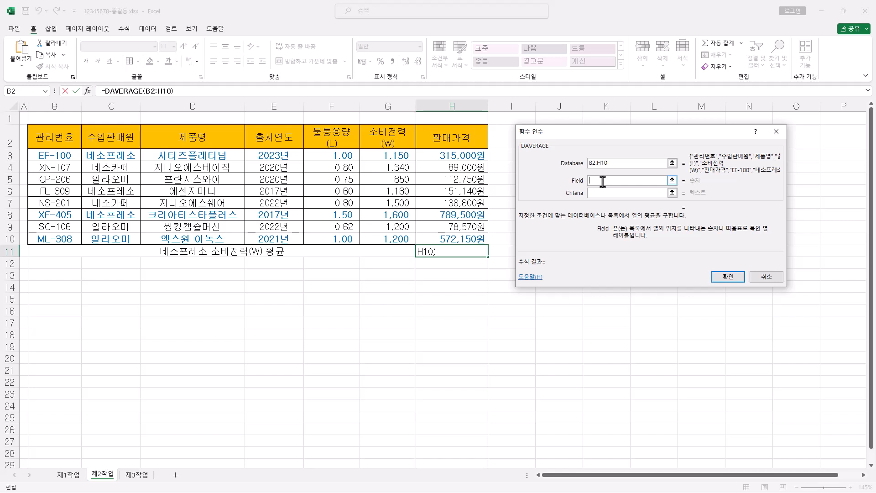
pyautogui.click(606, 191)
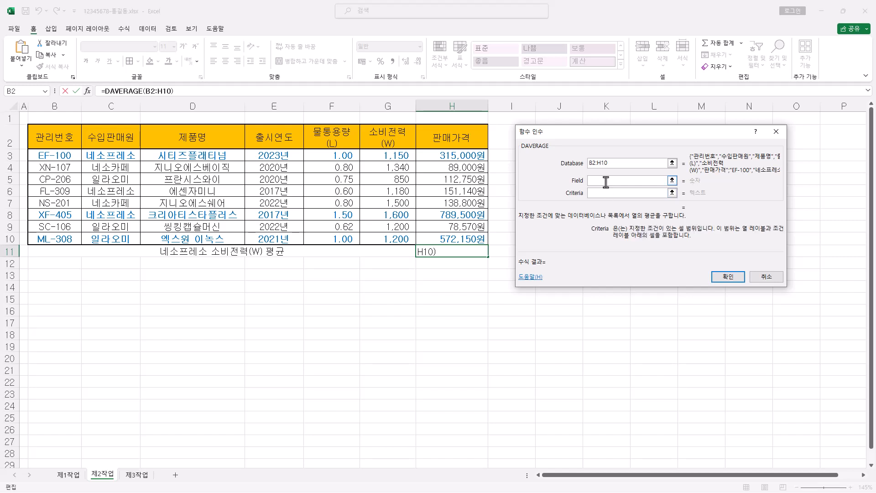
pyautogui.click(606, 182)
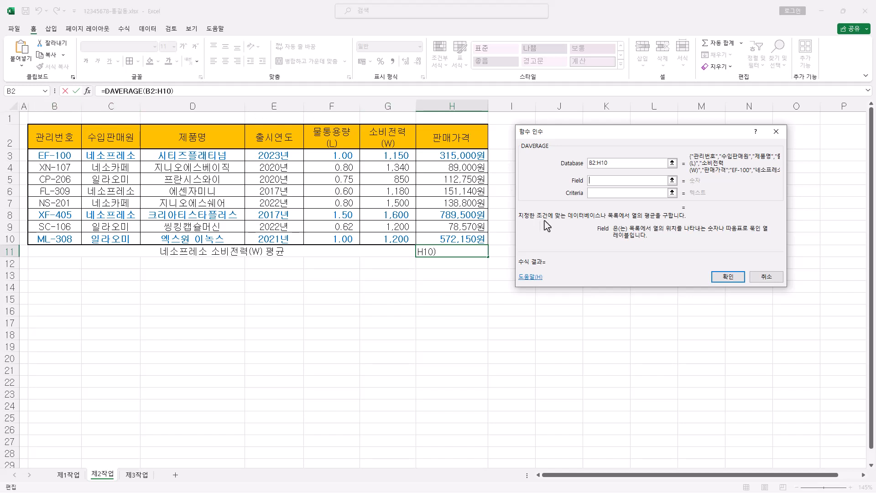
pyautogui.write('6')
pyautogui.click(595, 192)
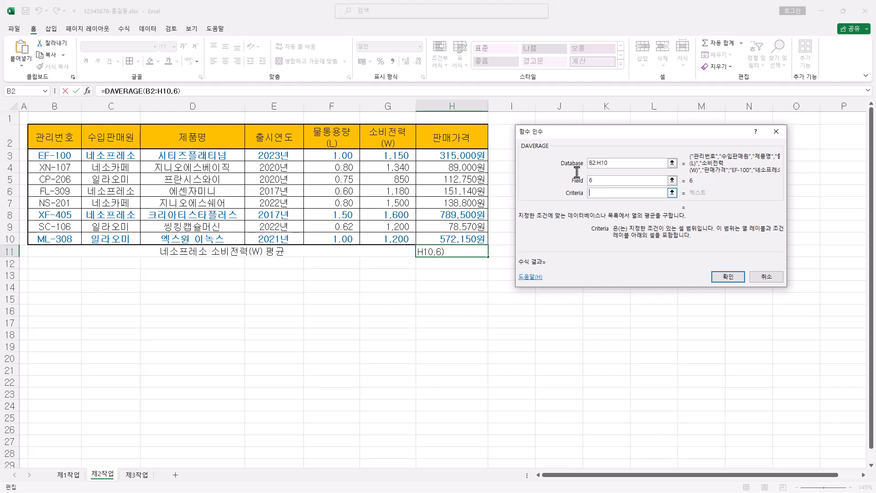
# Set the DAVERAGE criteria to C2:C3, complete the function, and format the result in H11 with the comma style
pyautogui.moveTo(123, 133); pyautogui.dragTo(121, 153)
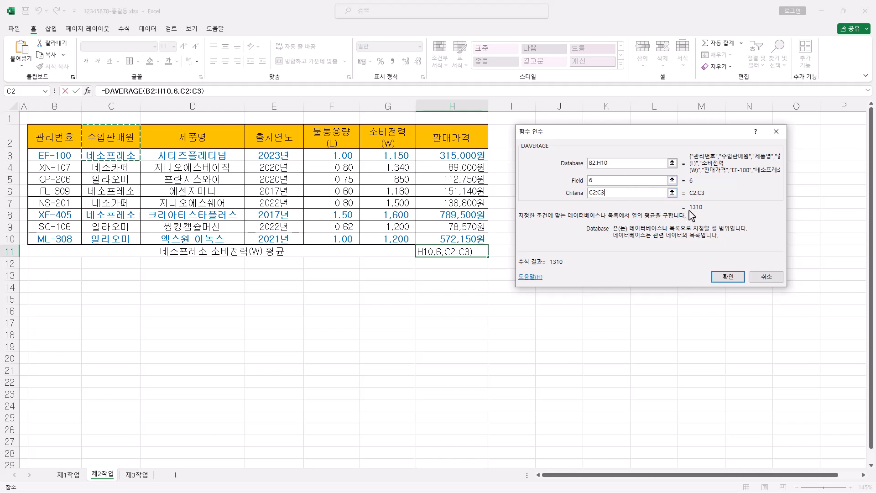
pyautogui.click(729, 277)
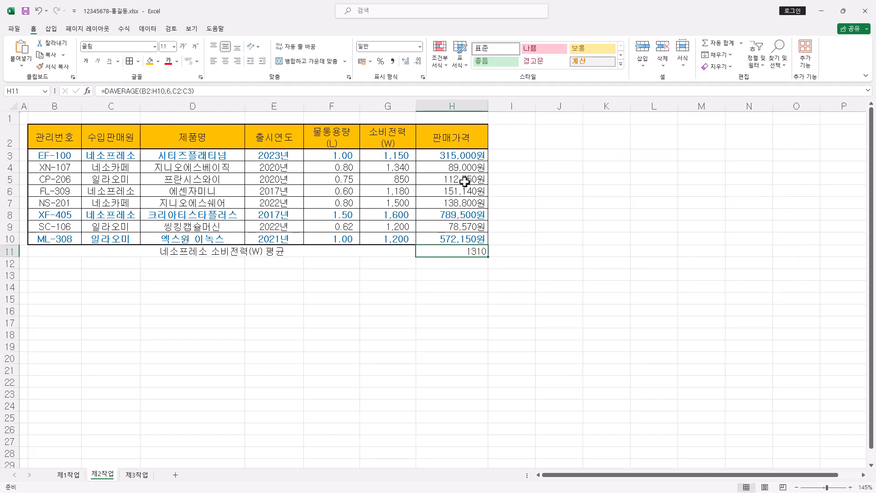
pyautogui.click(392, 63)
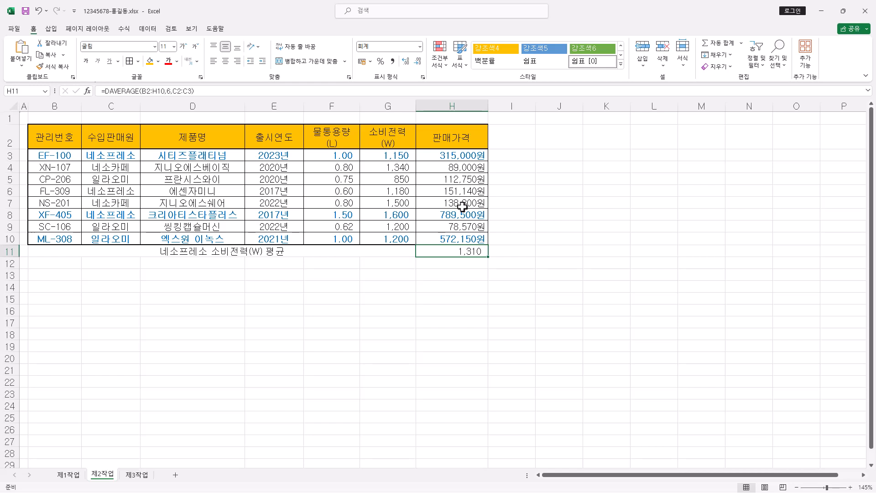
# Apply all borders to the average row B11:H11 below the table
pyautogui.moveTo(323, 249); pyautogui.dragTo(450, 252)
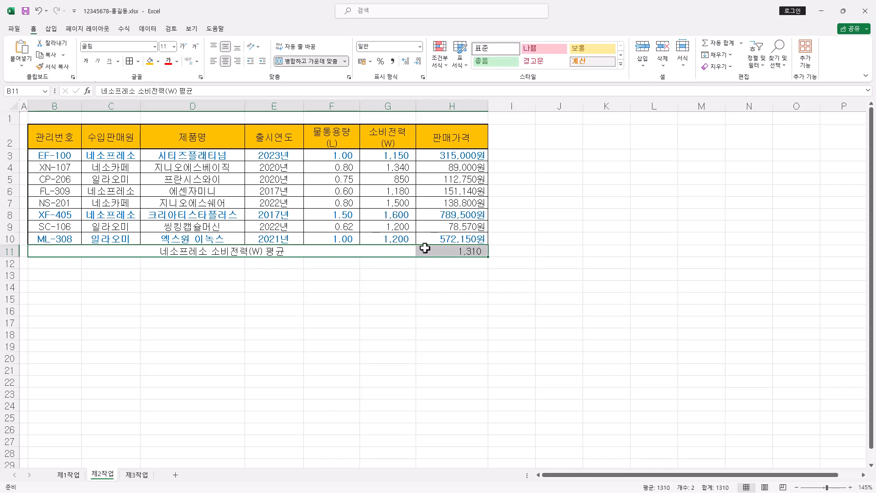
pyautogui.click(130, 62)
pyautogui.click(389, 262)
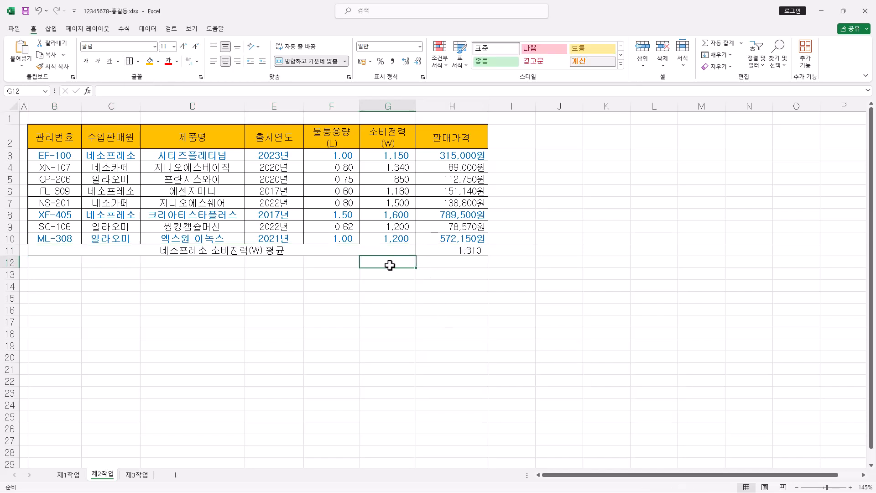
# Start a Goal Seek what-if analysis with the average in H11 as the formula cell
pyautogui.click(422, 250)
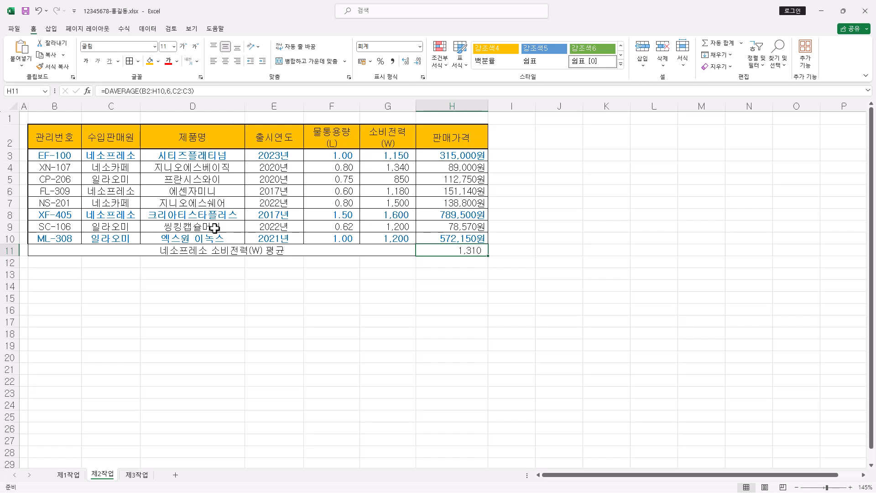
pyautogui.click(209, 153)
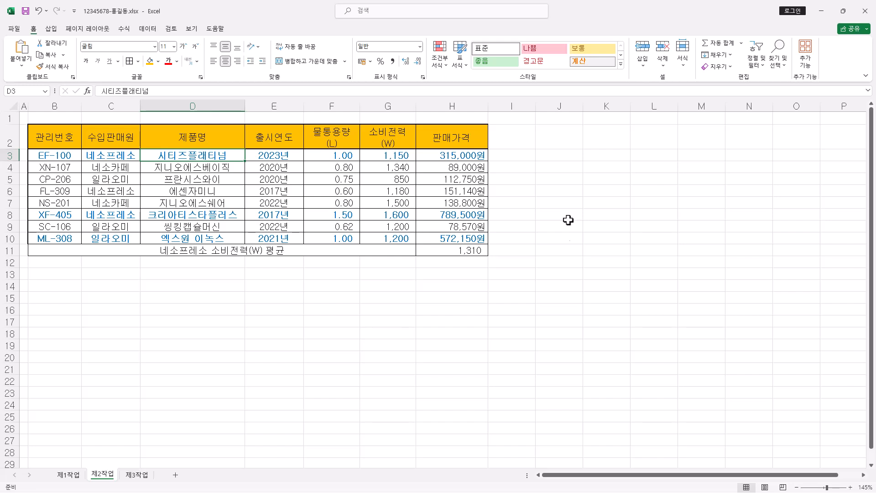
pyautogui.click(466, 253)
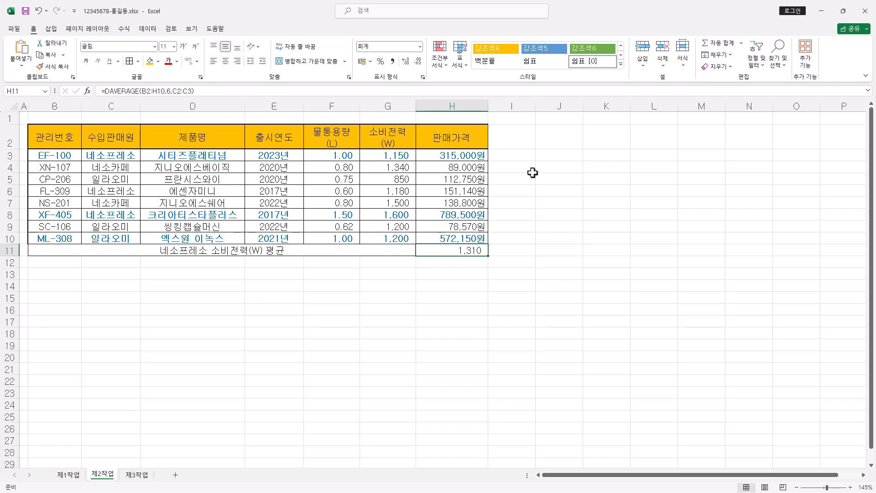
pyautogui.click(155, 31)
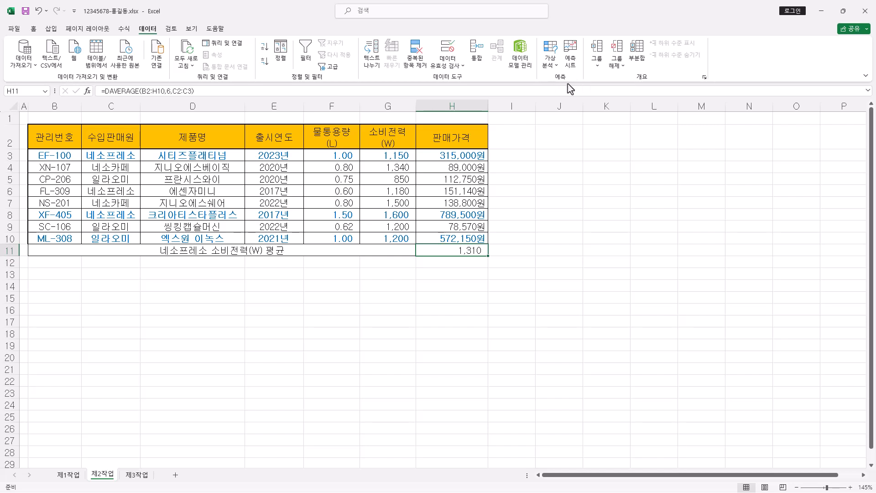
pyautogui.click(550, 68)
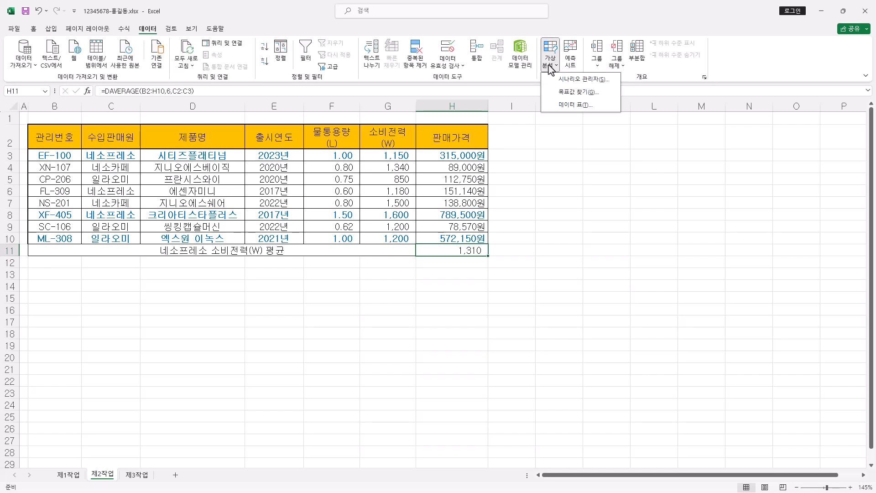
pyautogui.click(584, 93)
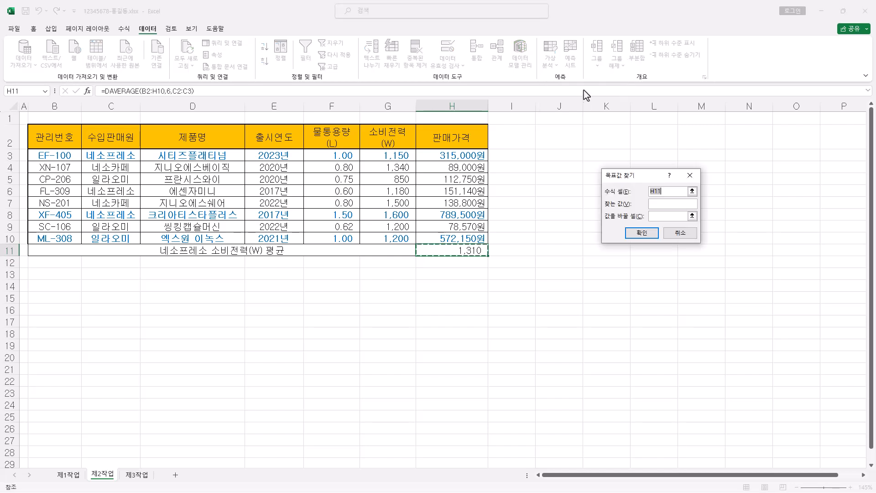
pyautogui.moveTo(646, 181); pyautogui.dragTo(566, 141)
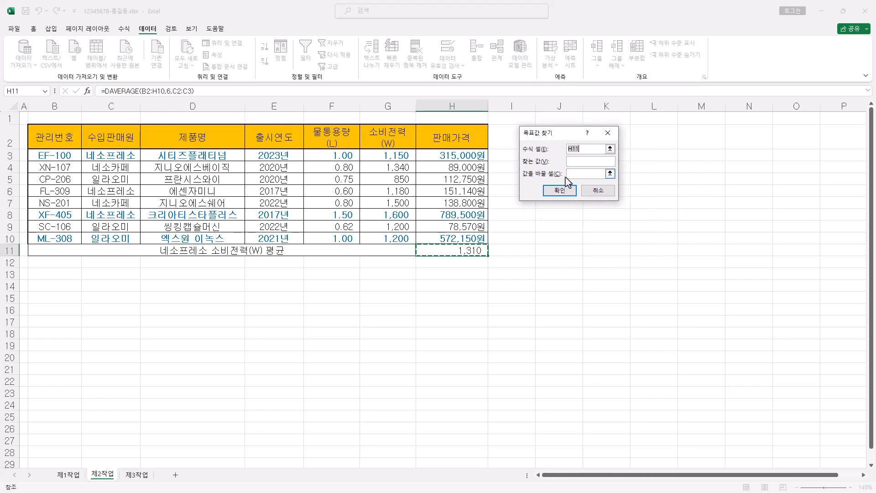
# Seek a target value of 1300 by changing cell G3, and keep the Goal Seek solution
pyautogui.click(577, 164)
pyautogui.write('13')
pyautogui.click(580, 175)
pyautogui.click(405, 158)
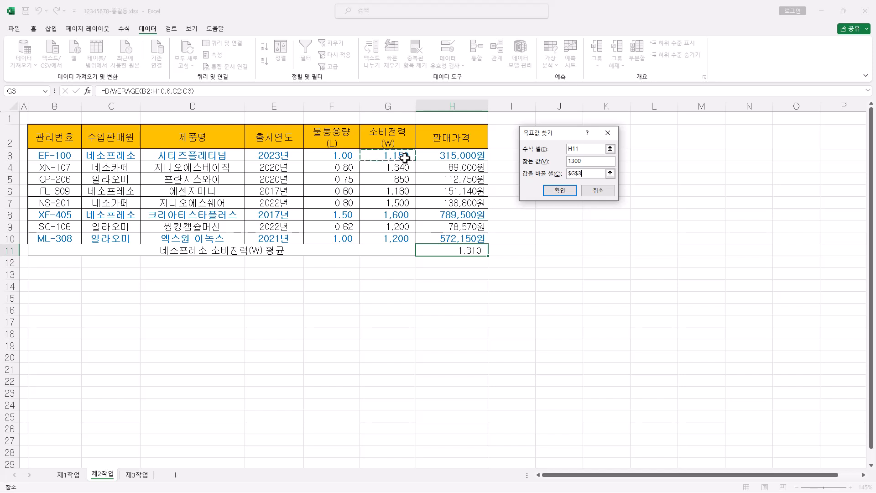
pyautogui.click(561, 191)
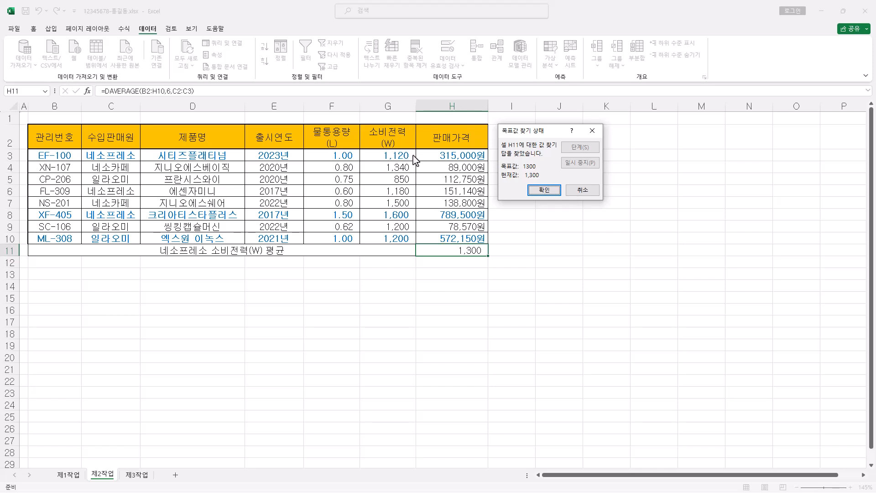
pyautogui.click(545, 190)
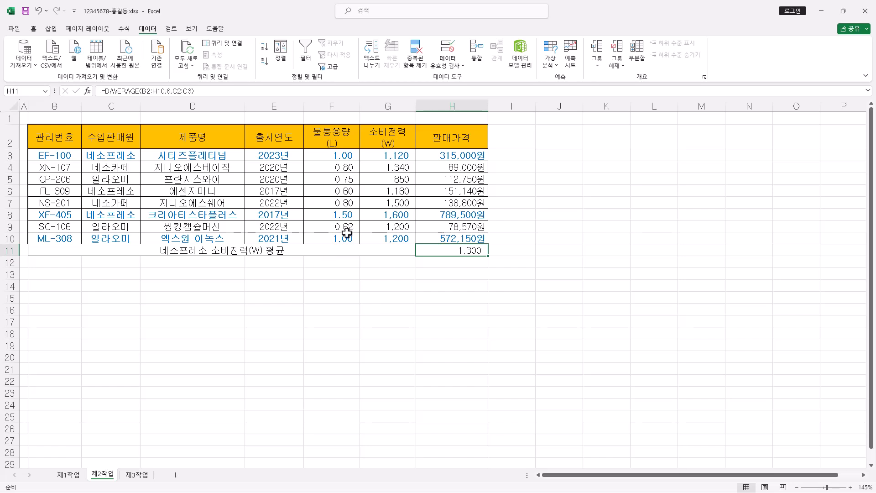
# Copy the headers 수입판매원 and 판매가격 from C2 and H2 and paste them at B14
pyautogui.click(121, 139)
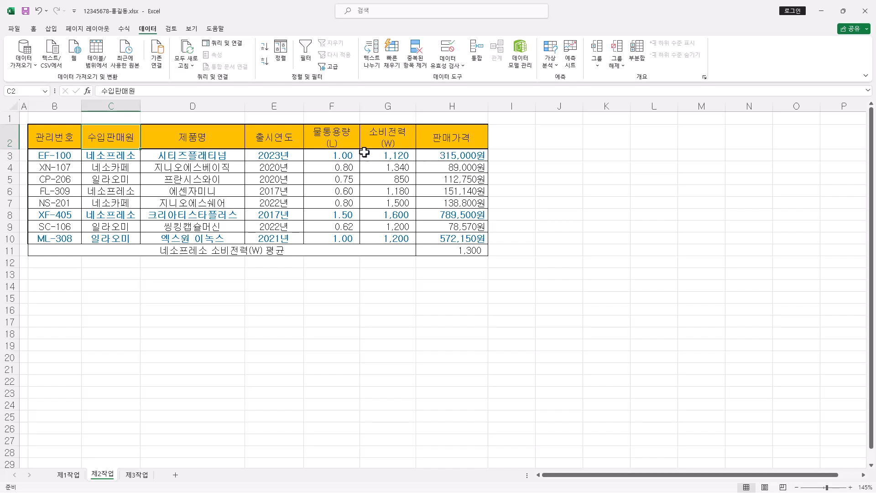
pyautogui.keyDown('ctrl'); pyautogui.click(441, 139); pyautogui.keyUp('ctrl')
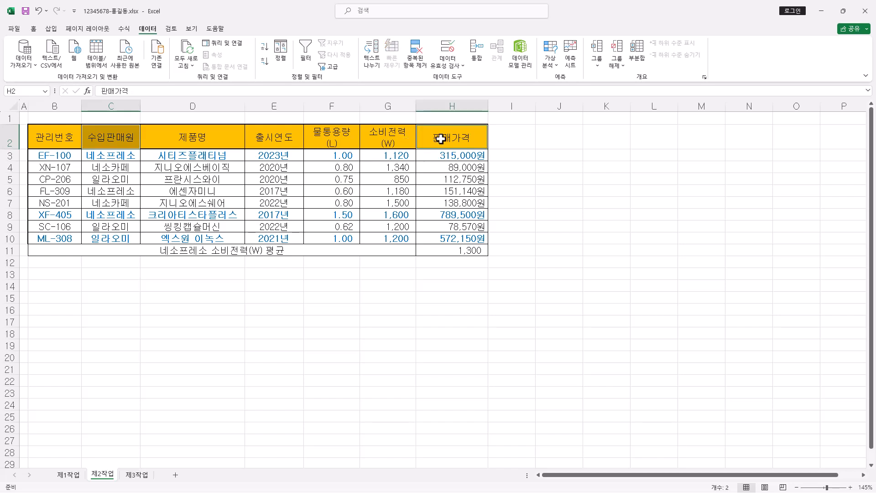
pyautogui.hotkey('ctrl', 'c')
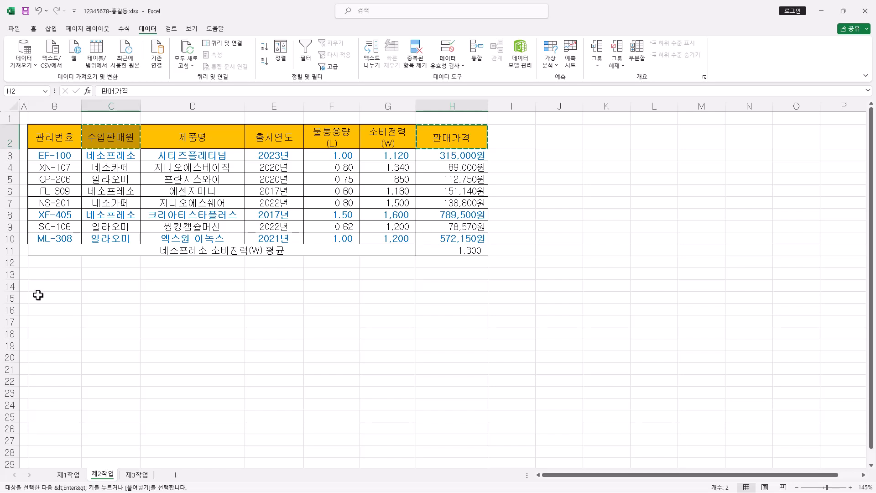
pyautogui.click(51, 288)
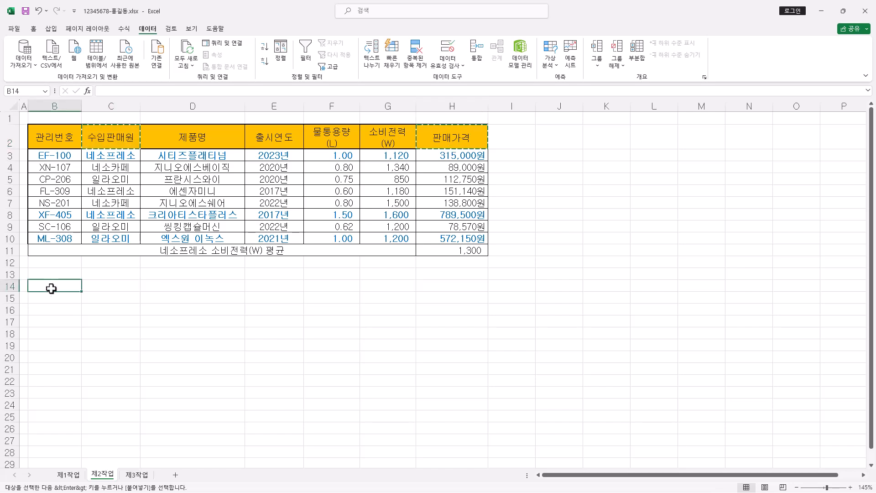
pyautogui.hotkey('ctrl', 'v')
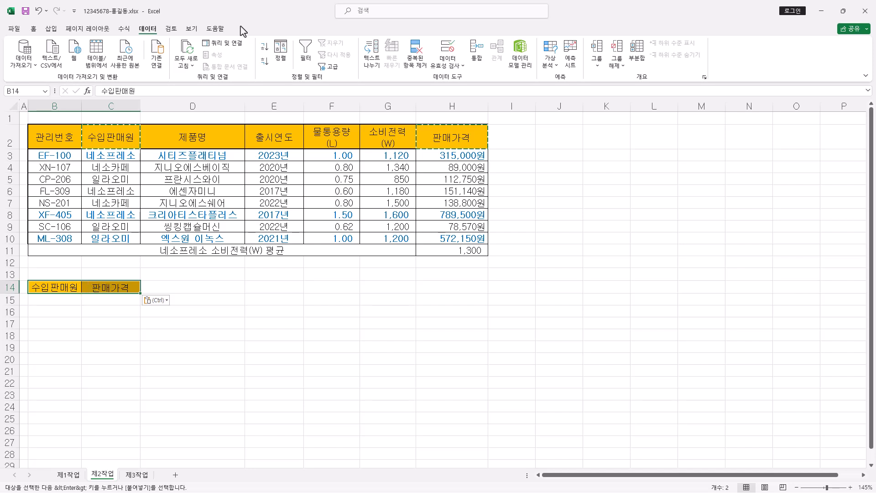
# Enter the criterion <>네소프레소 in B15 under the 수입판매원 header
pyautogui.click(62, 300)
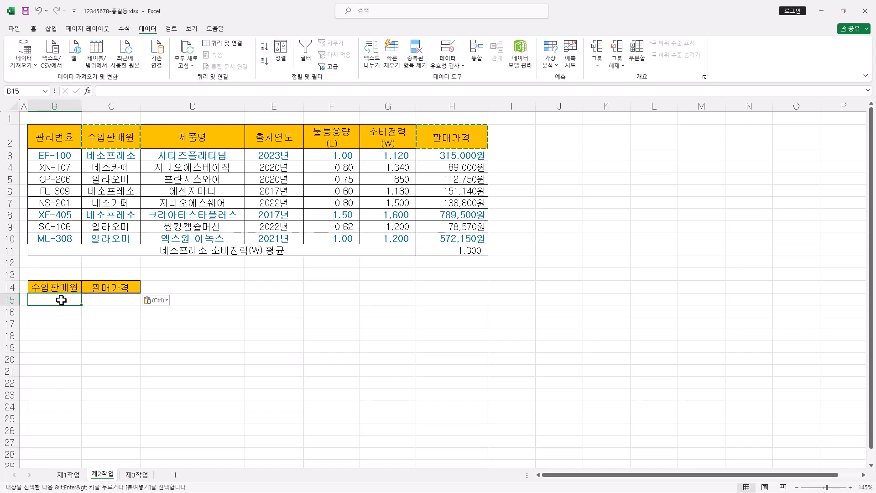
pyautogui.write('네소프레소')
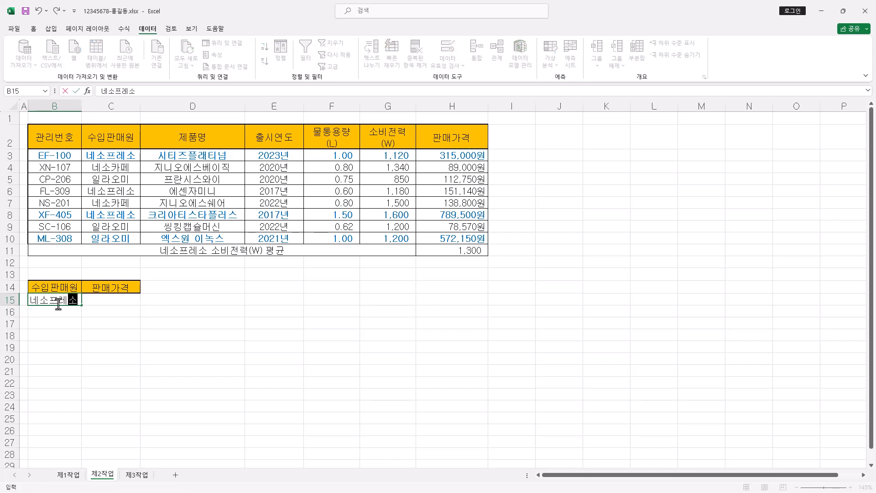
pyautogui.click(32, 301)
pyautogui.write('<>')
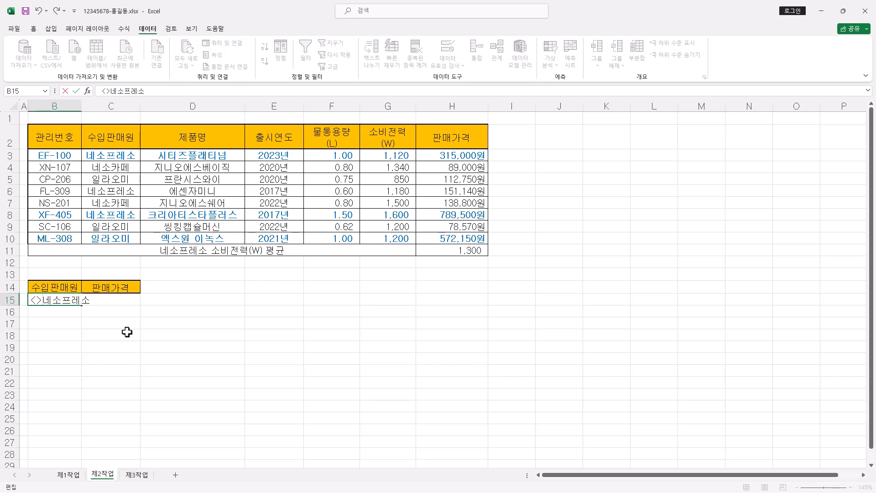
pyautogui.click(118, 289)
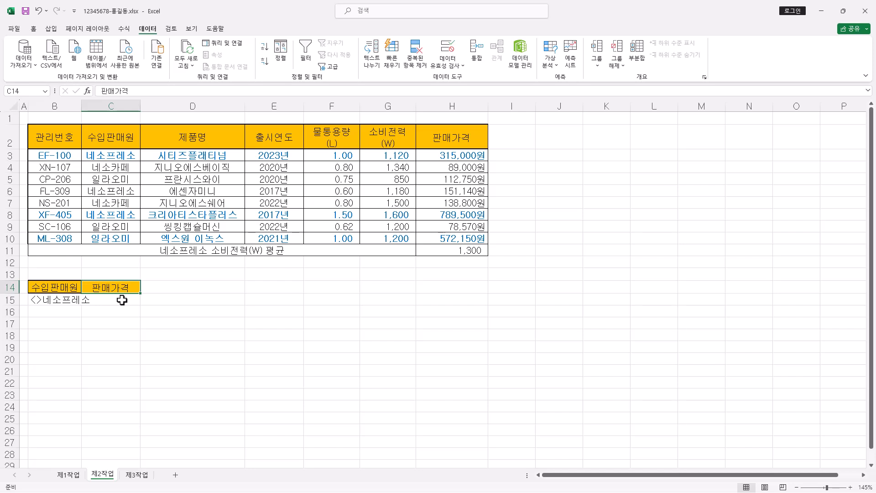
# Enter the criterion >=100000 in C15 under the 판매가격 header
pyautogui.click(127, 302)
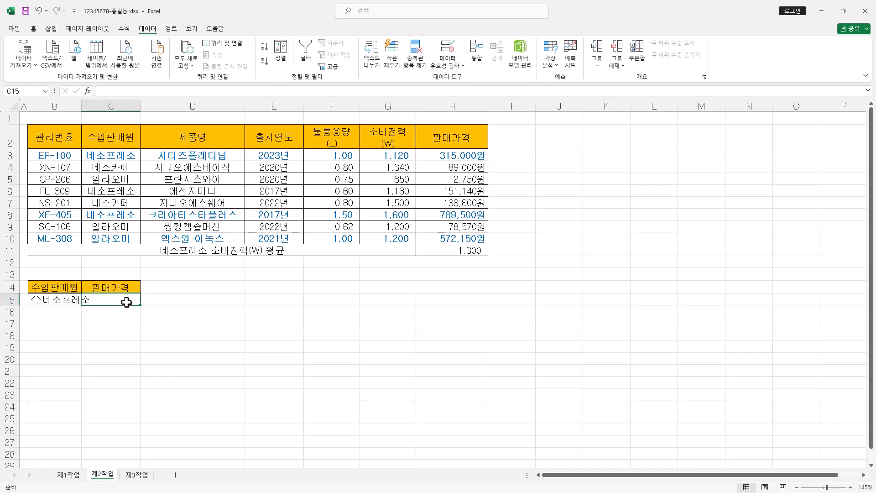
pyautogui.click(122, 313)
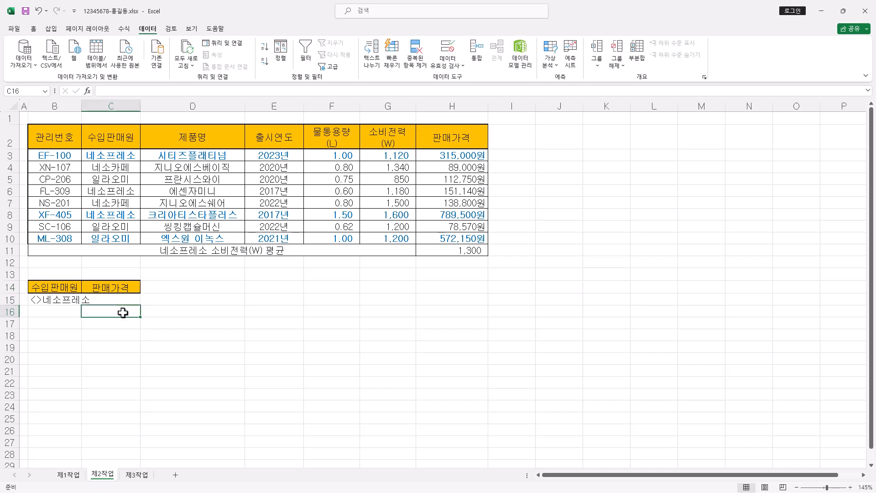
pyautogui.click(123, 297)
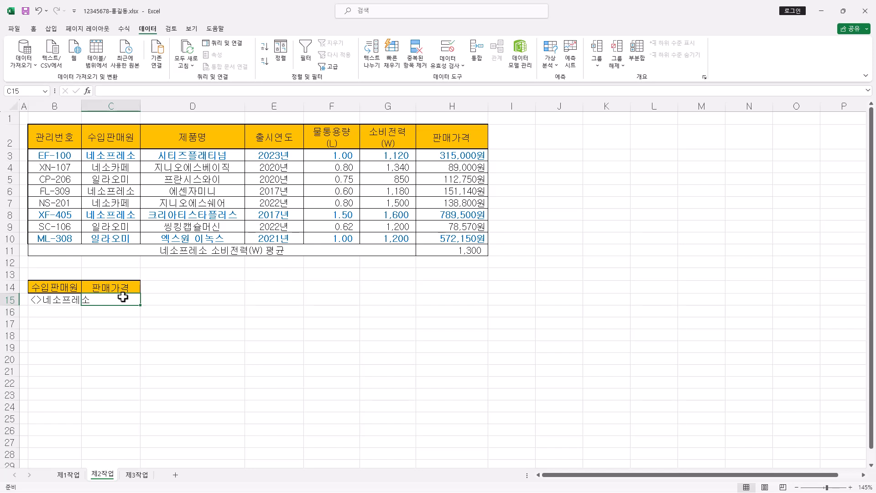
pyautogui.write('>=')
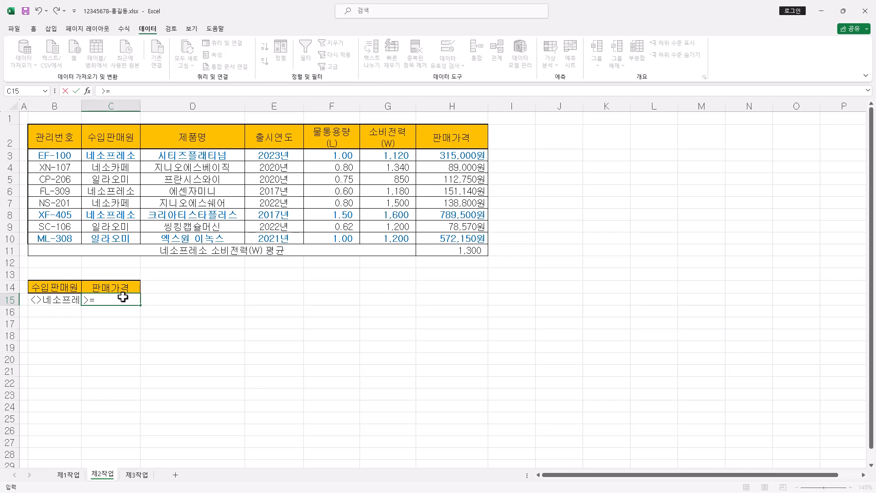
pyautogui.write('100000')
pyautogui.press('Return')
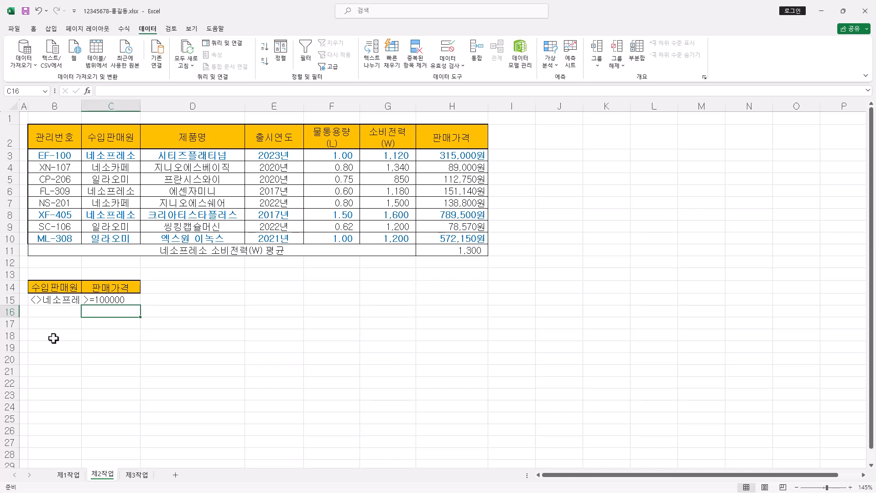
# Copy the headers 관리번호, 제품명, 출시연도, 물통용량(L) and 판매가격 from row 2 and paste them at B18
pyautogui.click(69, 138)
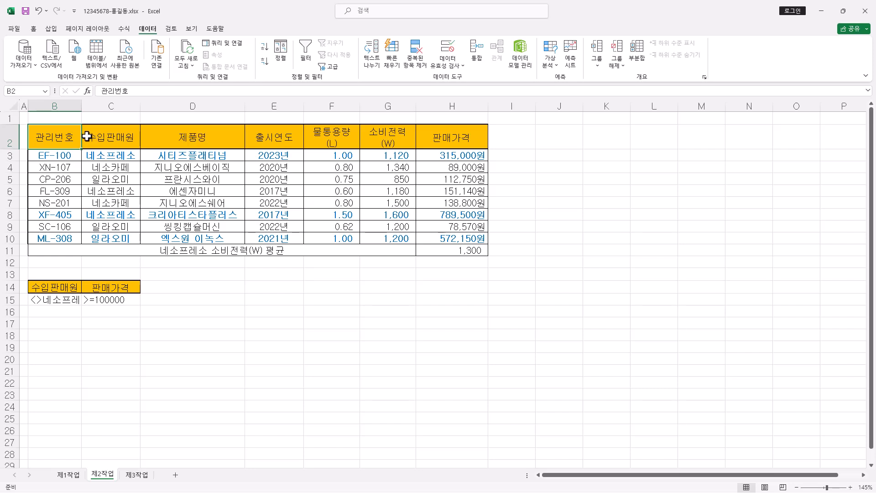
pyautogui.keyDown('ctrl'); pyautogui.click(202, 137); pyautogui.keyUp('ctrl')
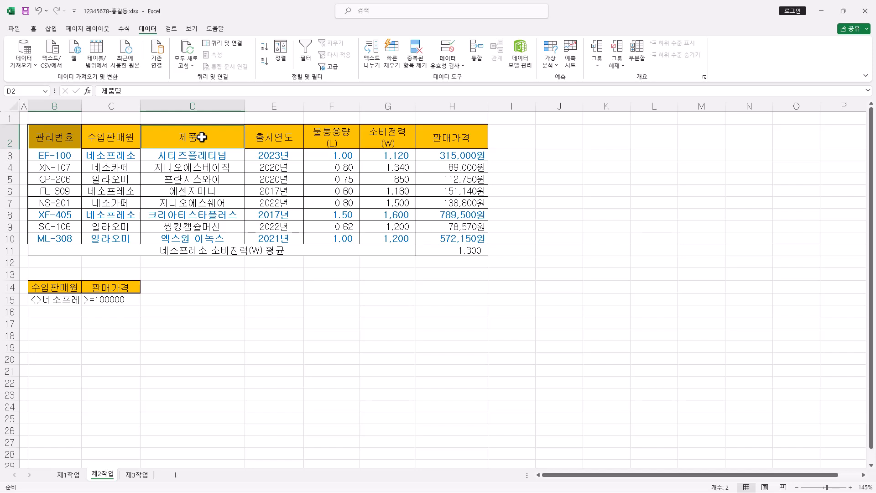
pyautogui.moveTo(201, 137); pyautogui.dragTo(320, 141)
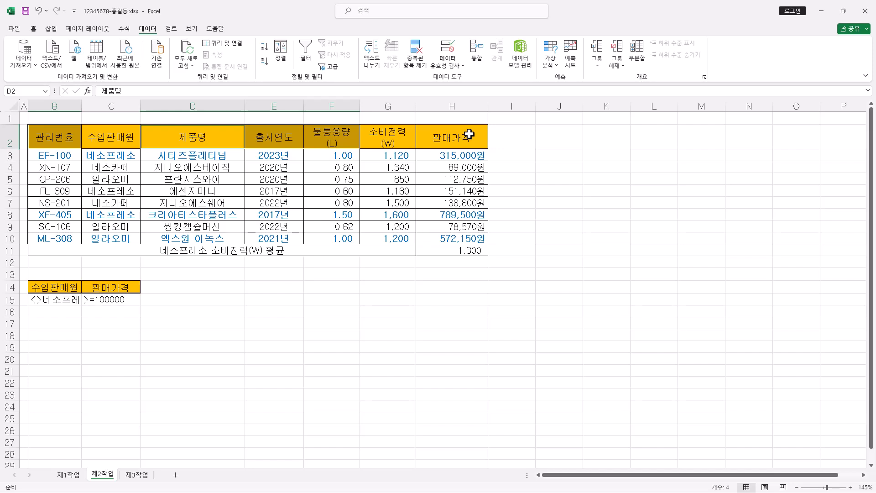
pyautogui.keyDown('ctrl'); pyautogui.click(468, 135); pyautogui.keyUp('ctrl')
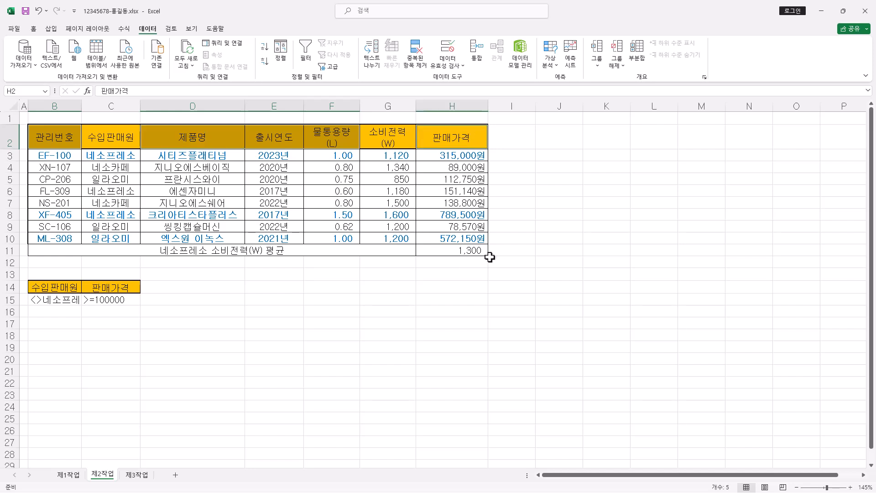
pyautogui.hotkey('ctrl', 'c')
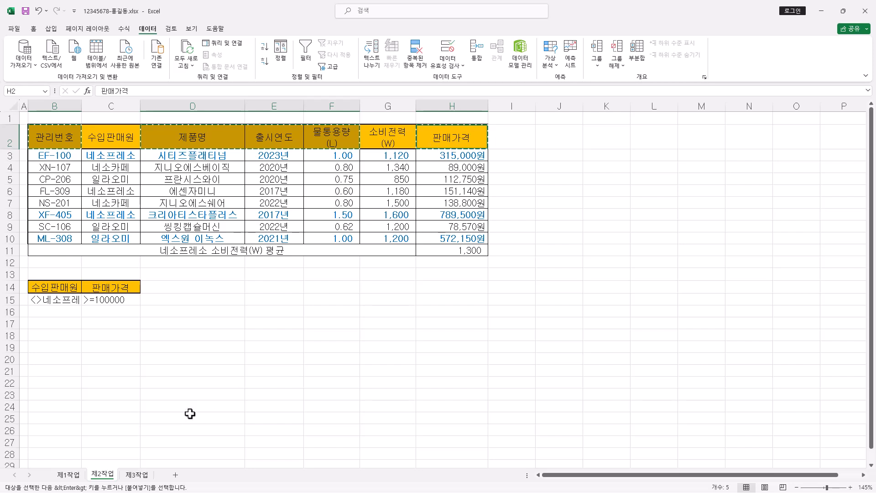
pyautogui.click(62, 339)
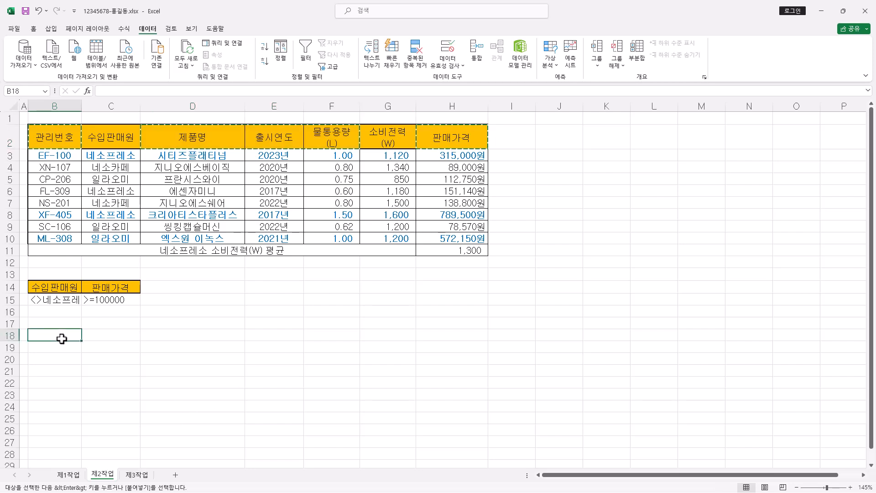
pyautogui.hotkey('ctrl', 'v')
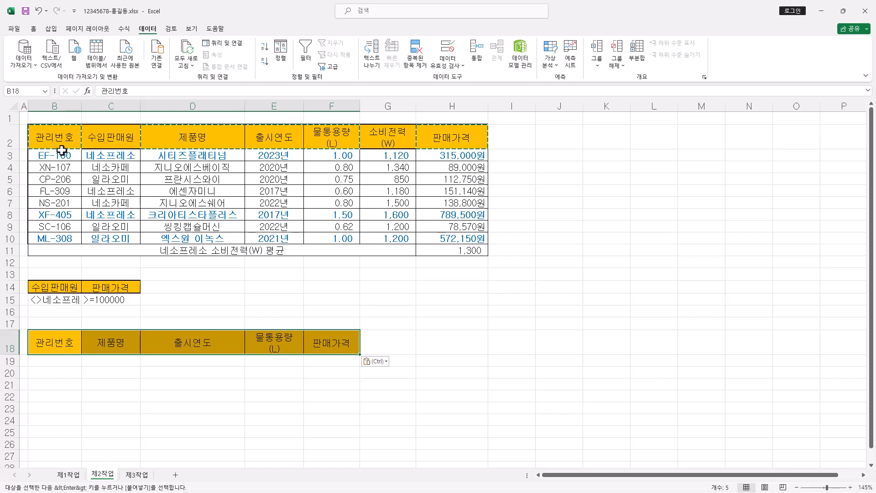
# Run an advanced filter on B2:H10 with criteria range B14:C15, copying the results to B18:F18
pyautogui.moveTo(56, 138); pyautogui.dragTo(434, 239)
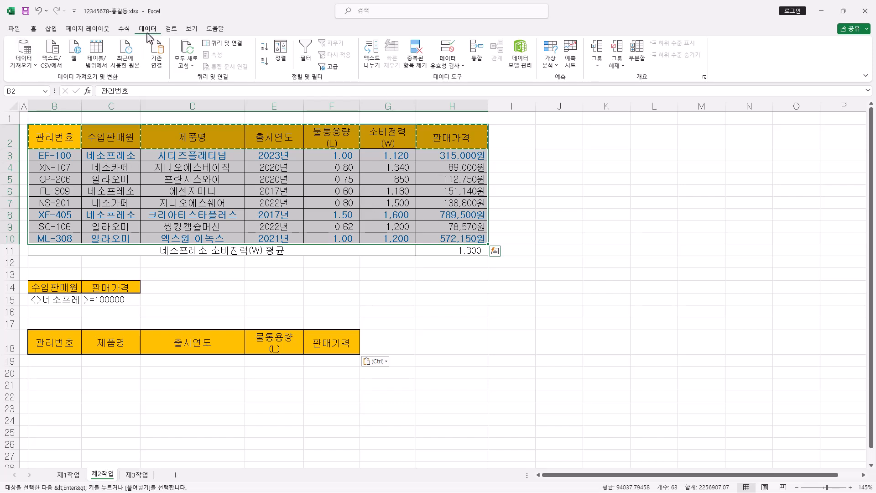
pyautogui.click(331, 71)
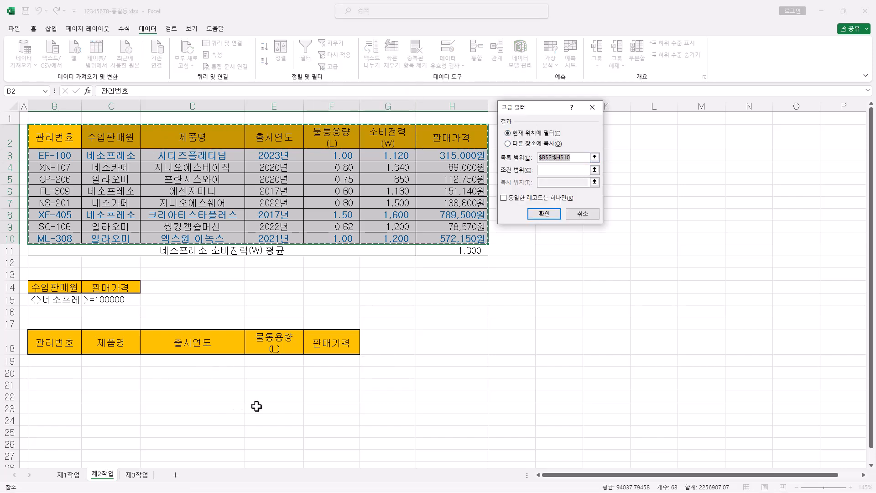
pyautogui.click(529, 145)
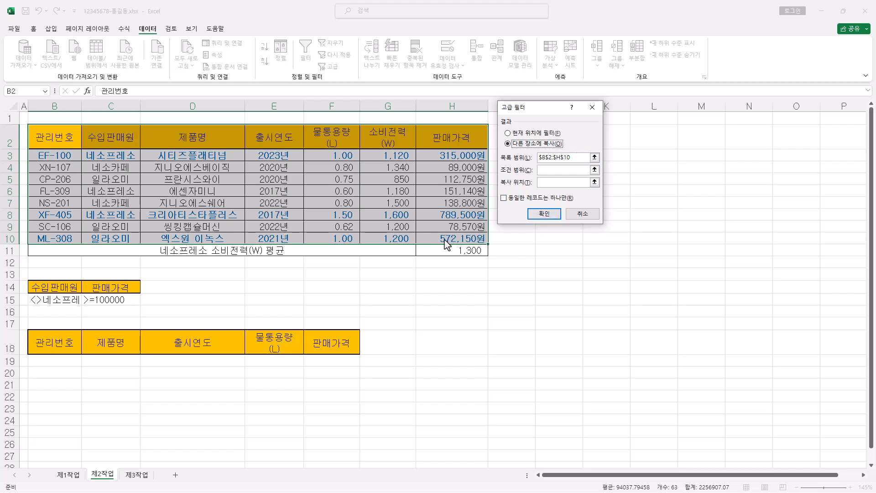
pyautogui.click(544, 172)
pyautogui.moveTo(60, 288); pyautogui.dragTo(129, 300)
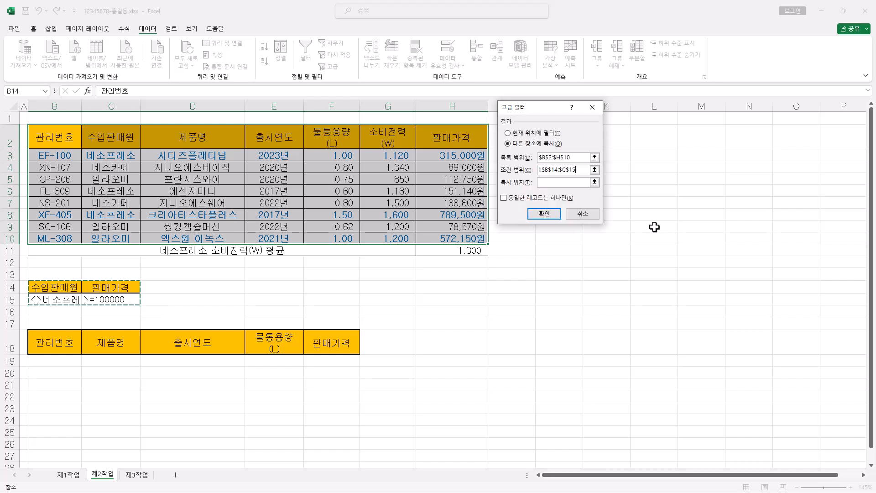
pyautogui.click(564, 181)
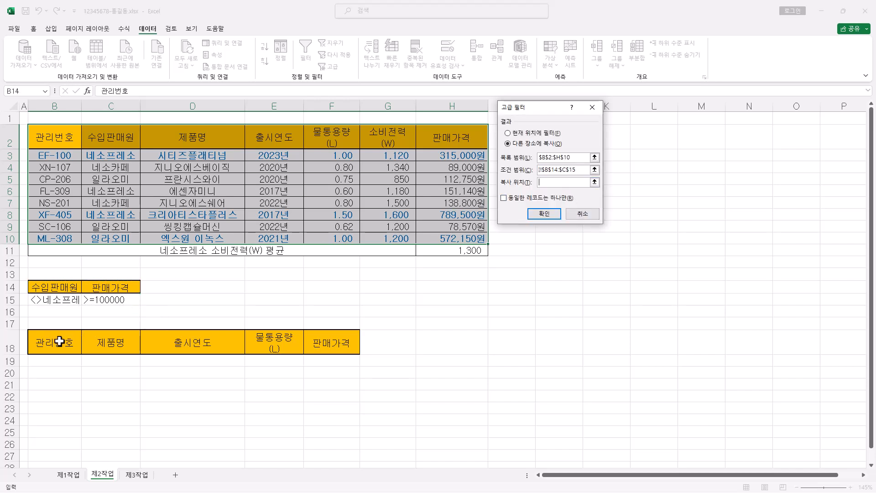
pyautogui.moveTo(62, 338); pyautogui.dragTo(333, 344)
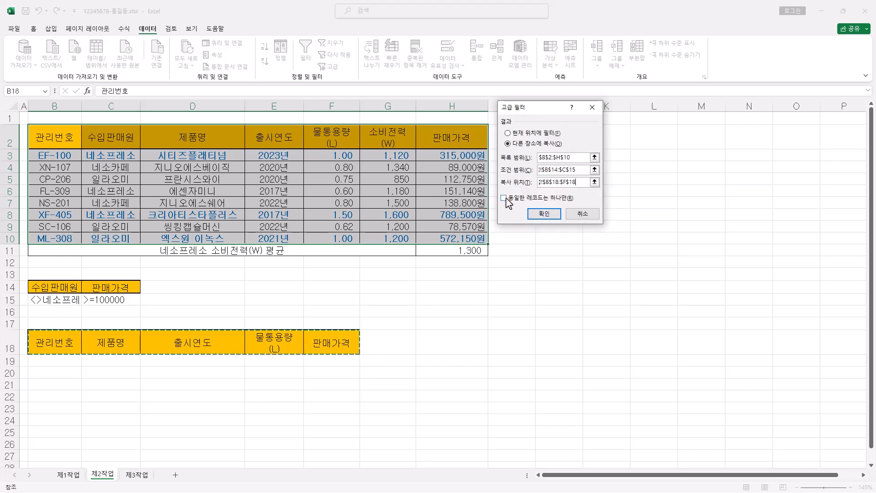
pyautogui.click(545, 213)
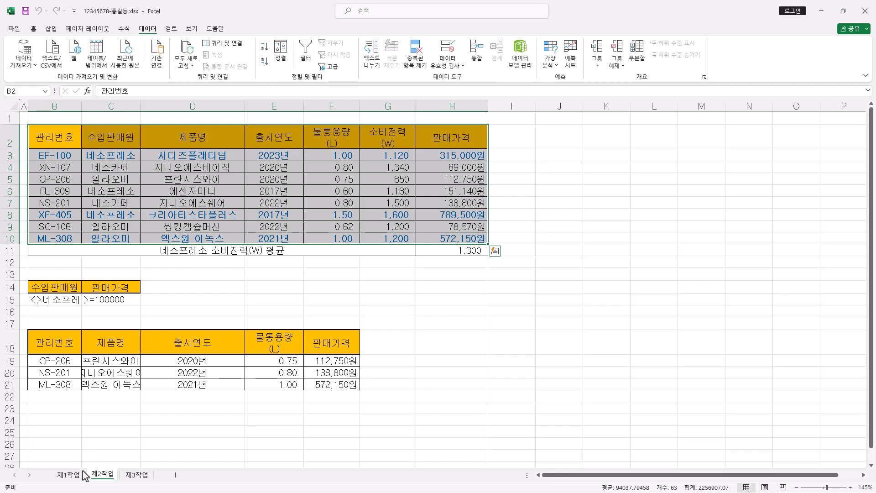
# Copy the table B4:H12 from the 제1작업 sheet and paste it at B2 of 제3작업, keeping source column widths
pyautogui.click(67, 477)
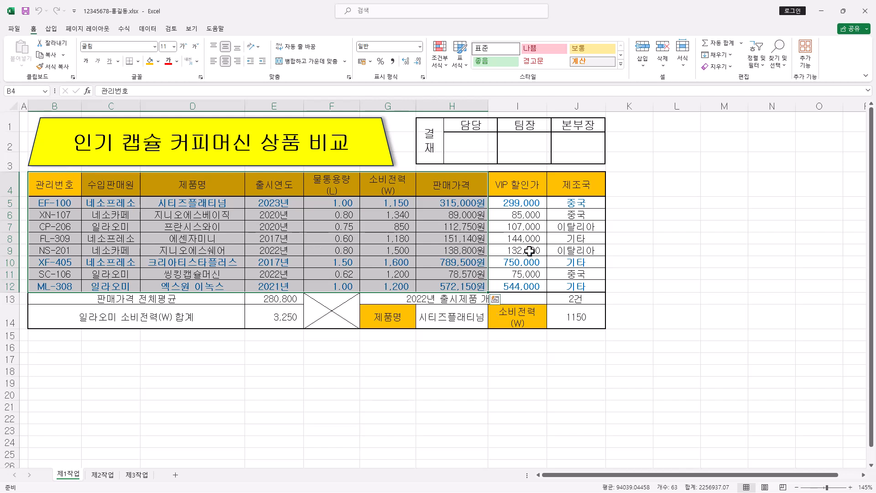
pyautogui.hotkey('ctrl', 'c')
pyautogui.click(137, 475)
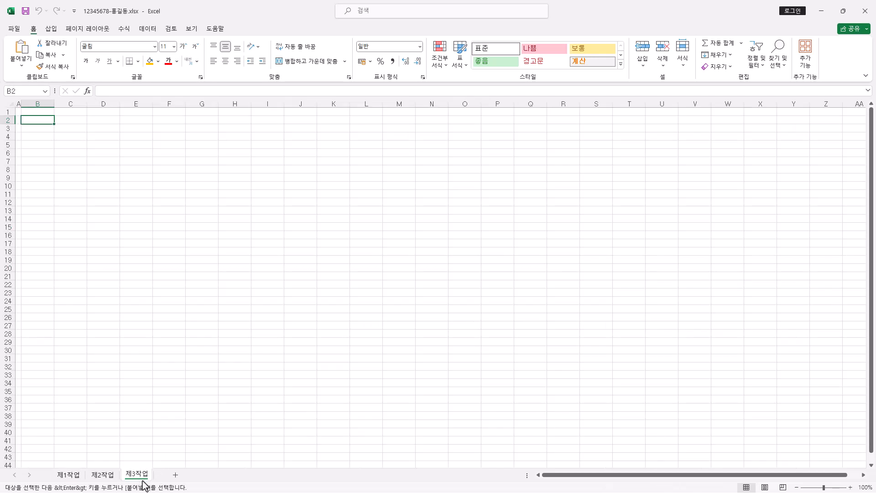
pyautogui.click(23, 68)
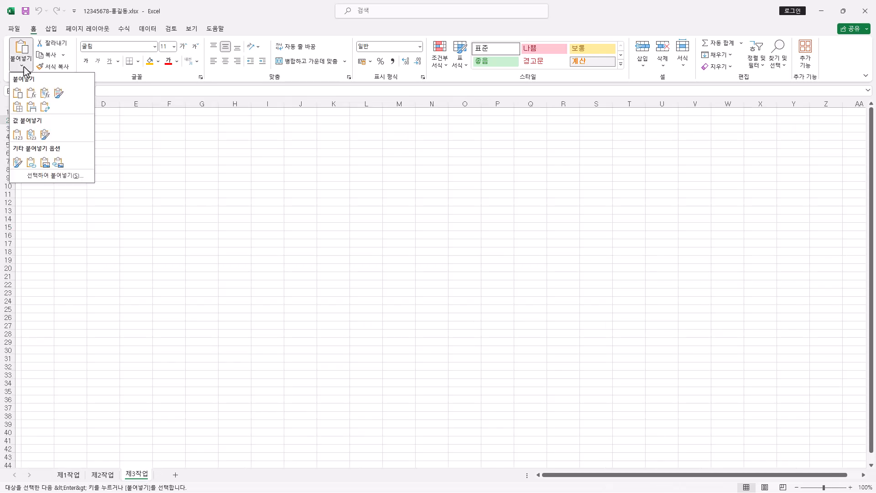
pyautogui.click(29, 110)
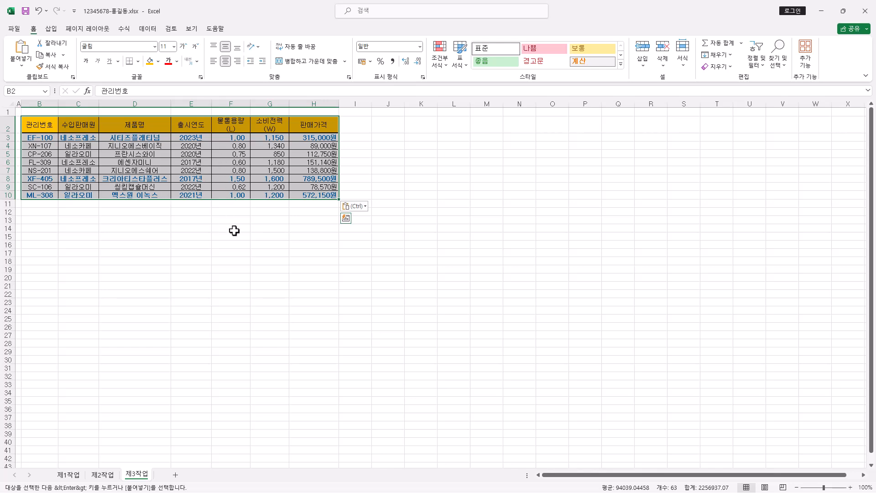
pyautogui.keyDown('ctrl'); pyautogui.scroll(2, 254, 239); pyautogui.keyUp('ctrl')
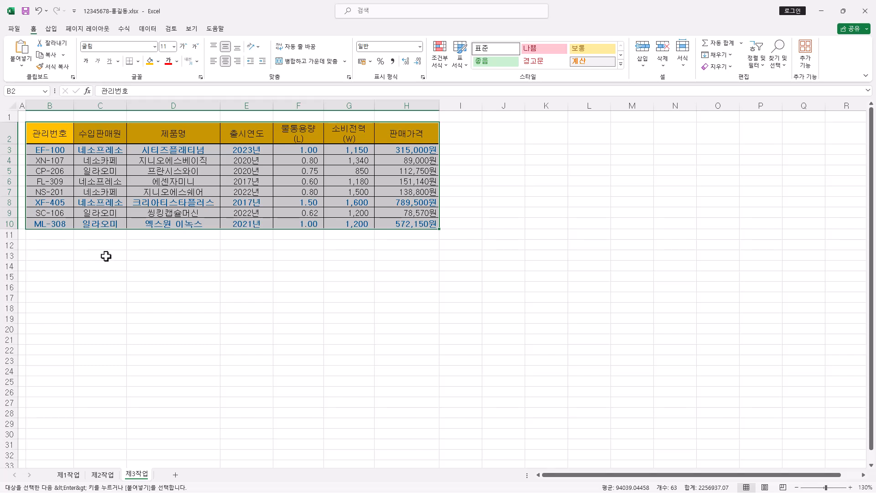
# Start a sort of the 제3작업 table with 수입판매원 as the sort column
pyautogui.click(114, 133)
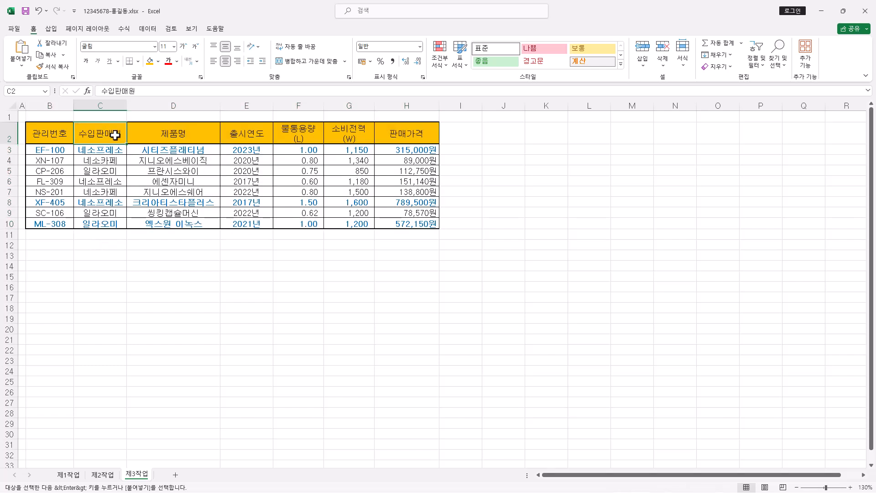
pyautogui.press('Escape')
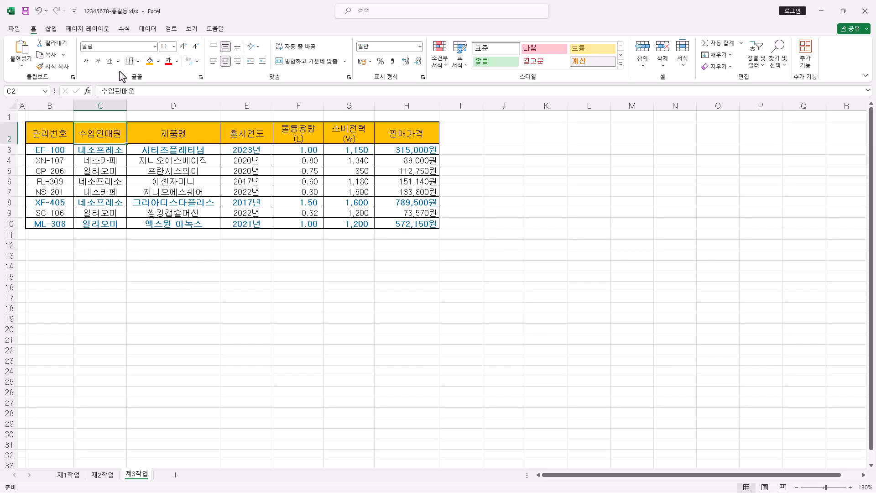
pyautogui.click(147, 29)
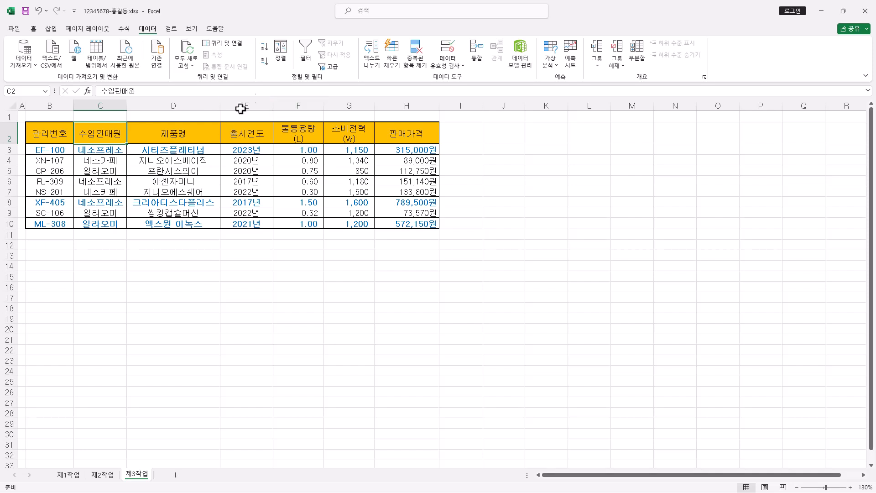
pyautogui.click(281, 56)
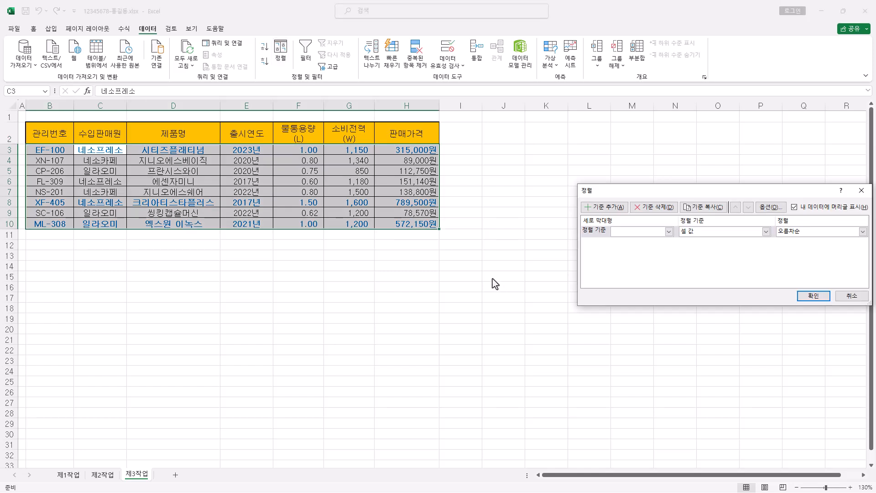
pyautogui.moveTo(739, 191); pyautogui.dragTo(640, 154)
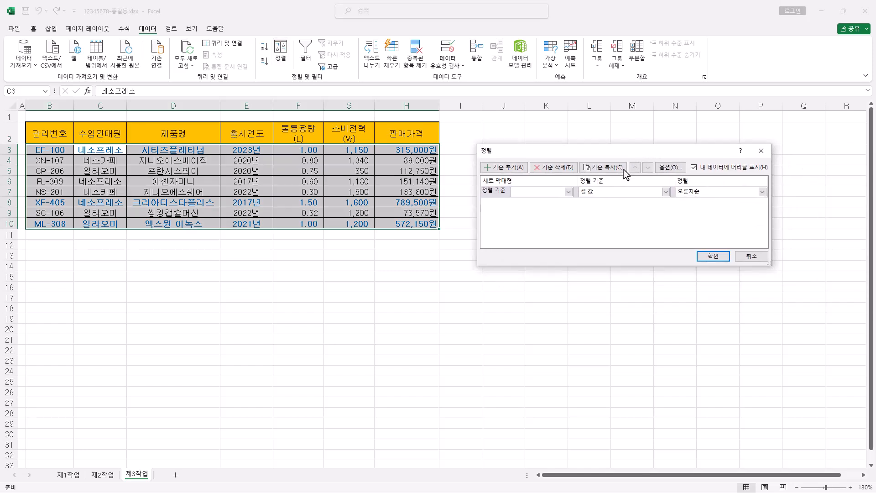
pyautogui.click(569, 192)
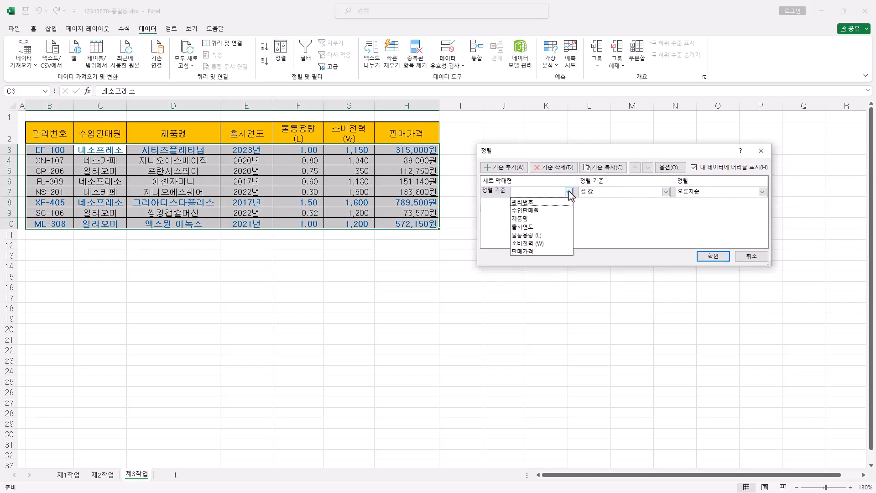
pyautogui.click(550, 211)
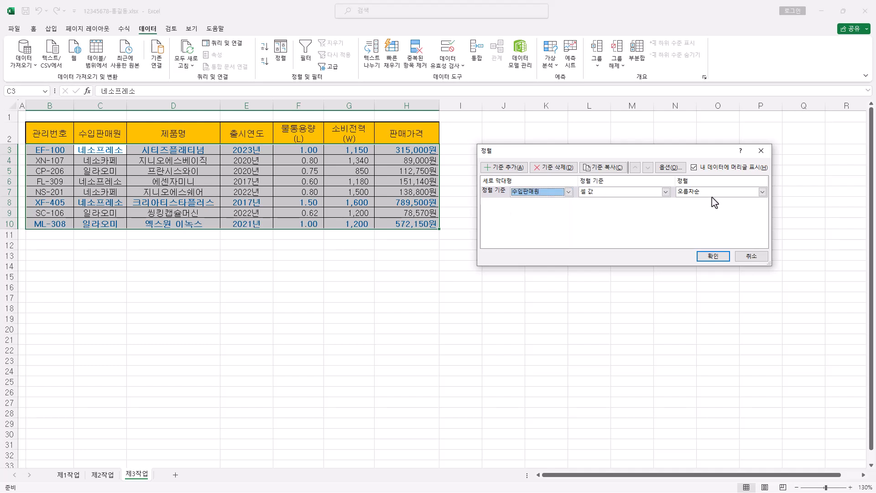
# Add the custom list 네소프레소, 일라오미, 네소카페 and sort the table in that order
pyautogui.click(763, 193)
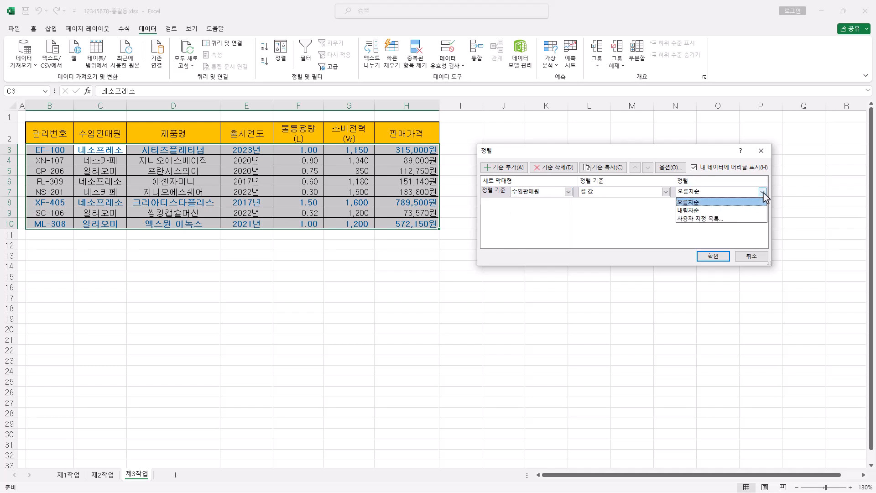
pyautogui.click(727, 219)
pyautogui.moveTo(725, 142); pyautogui.dragTo(590, 140)
pyautogui.click(617, 181)
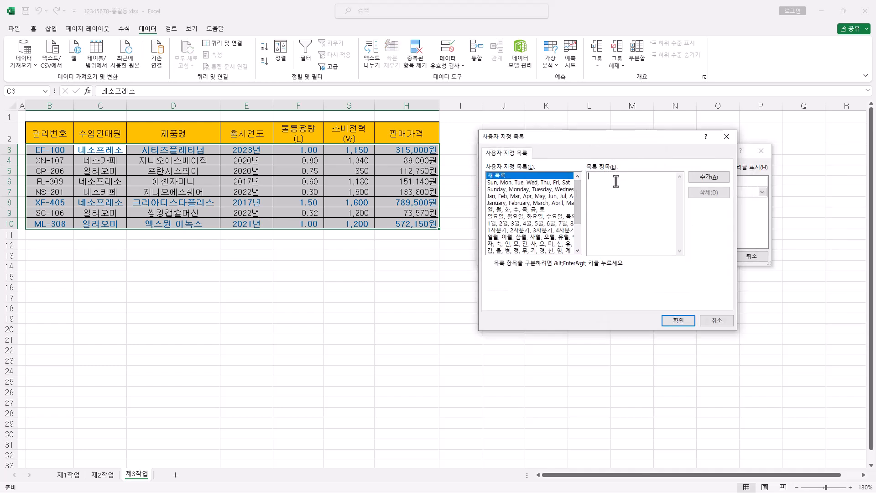
pyautogui.write('네소프레소 일라오미 네소카페')
pyautogui.click(710, 179)
pyautogui.moveTo(581, 217); pyautogui.dragTo(583, 267)
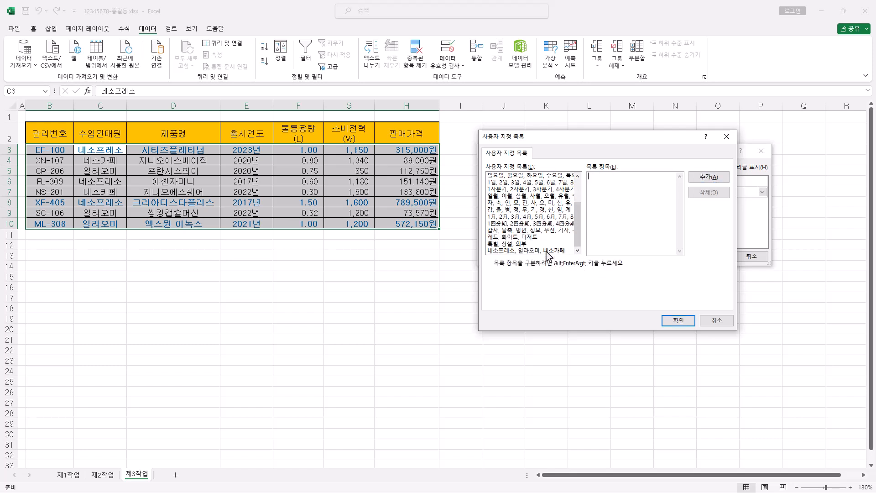
pyautogui.click(554, 251)
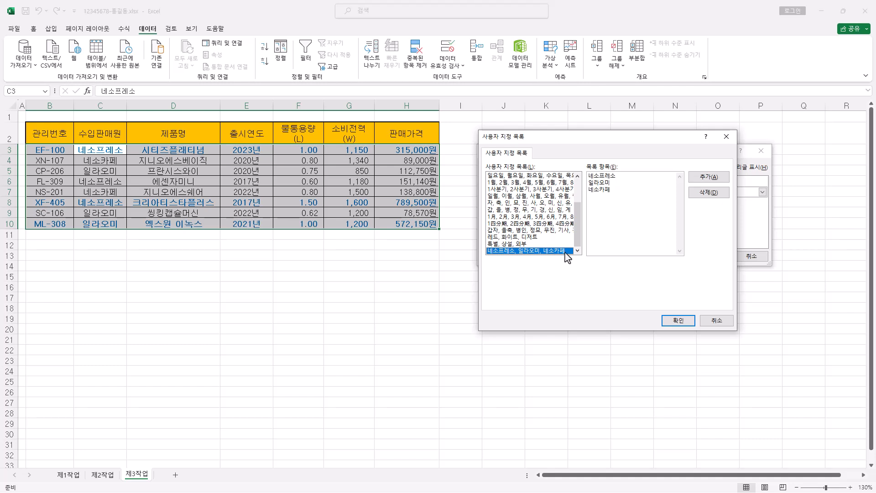
pyautogui.click(677, 321)
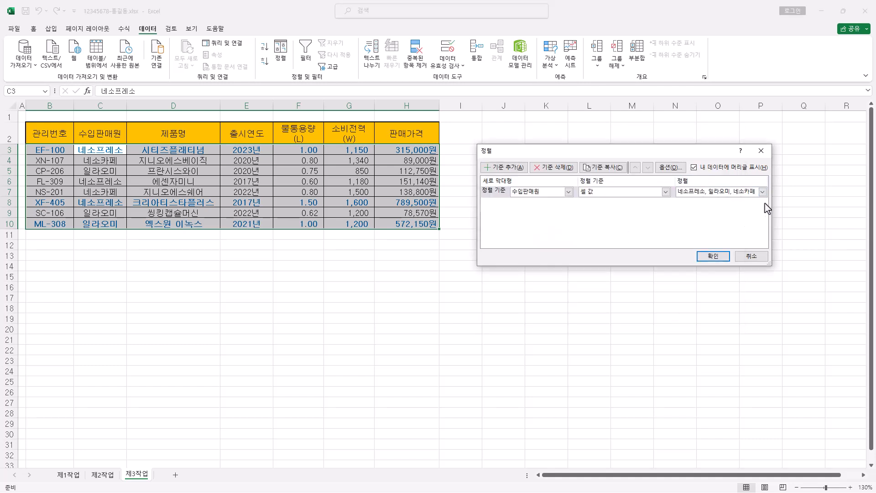
pyautogui.click(714, 256)
# Start a subtotal on the sorted 제3작업 table, grouped by 수입판매원
pyautogui.click(100, 144)
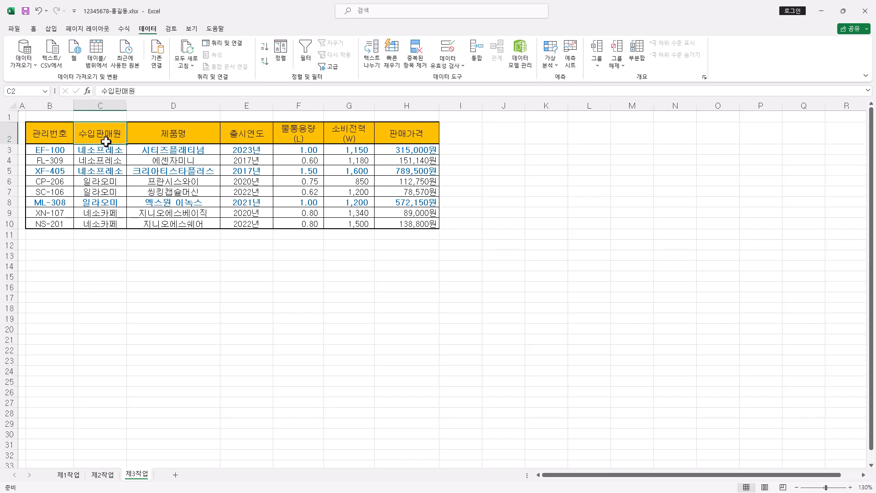
pyautogui.moveTo(41, 133); pyautogui.dragTo(415, 223)
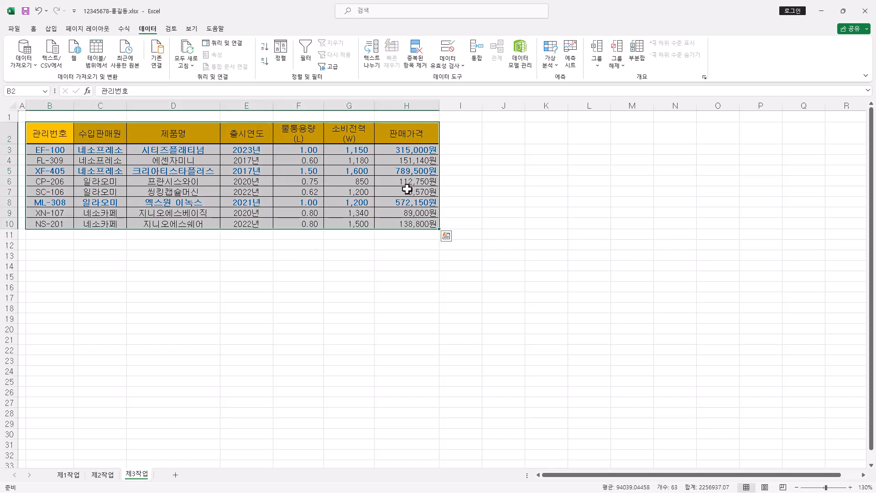
pyautogui.click(100, 135)
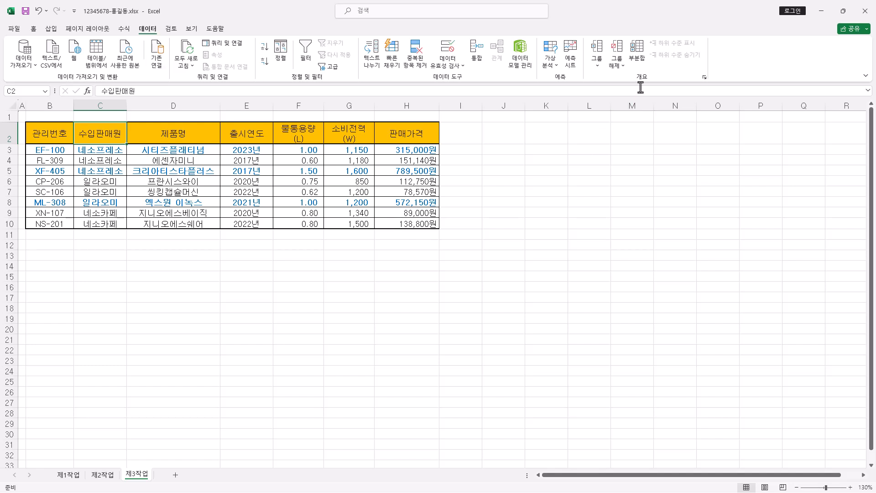
pyautogui.click(638, 57)
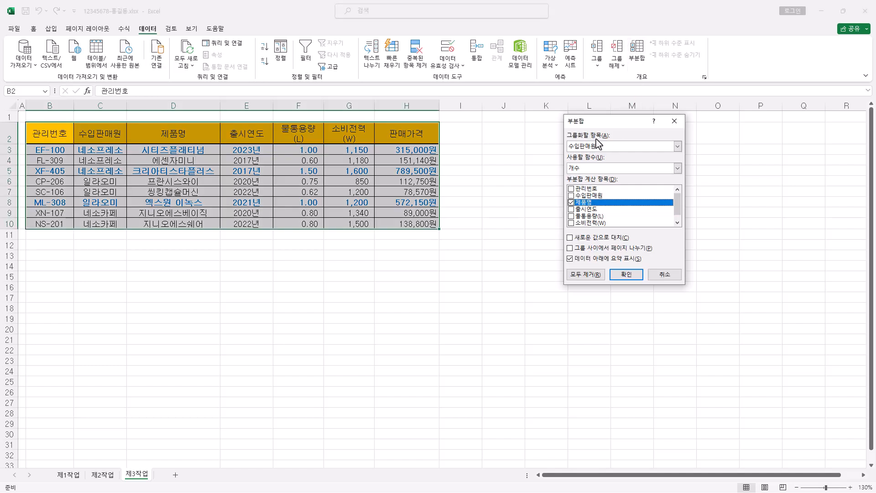
pyautogui.click(615, 146)
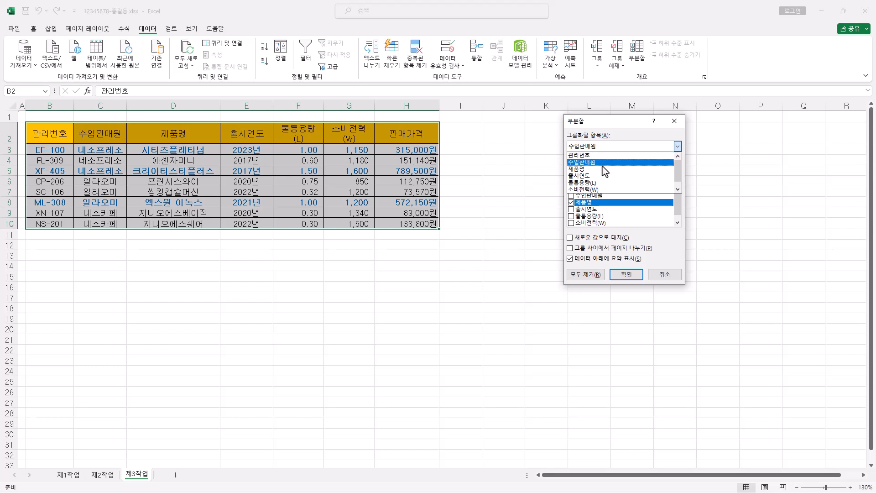
pyautogui.click(603, 165)
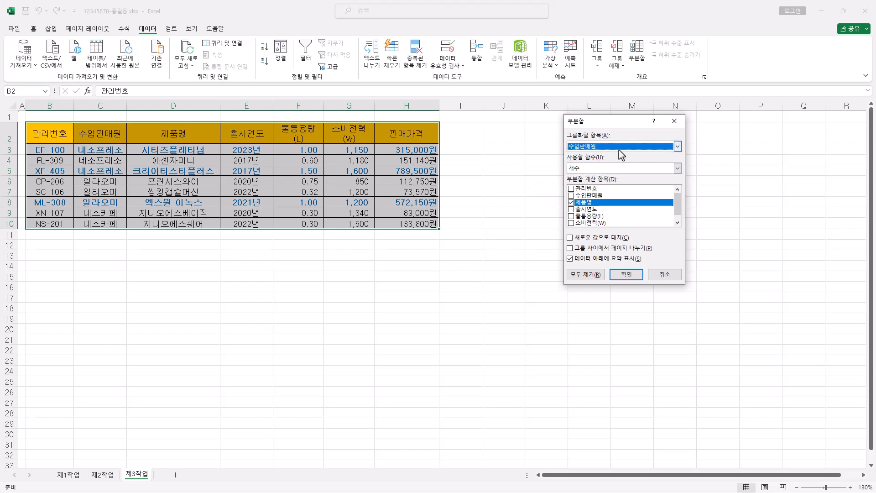
# Set the subtotal function to 평균 for 판매가격 only, enable replacing current values, and apply the subtotal
pyautogui.click(613, 167)
pyautogui.click(607, 170)
pyautogui.click(609, 170)
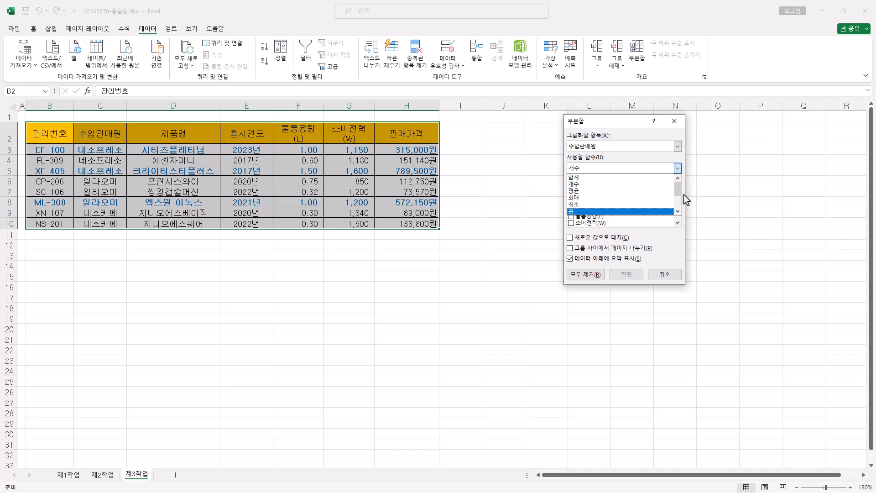
pyautogui.click(678, 168)
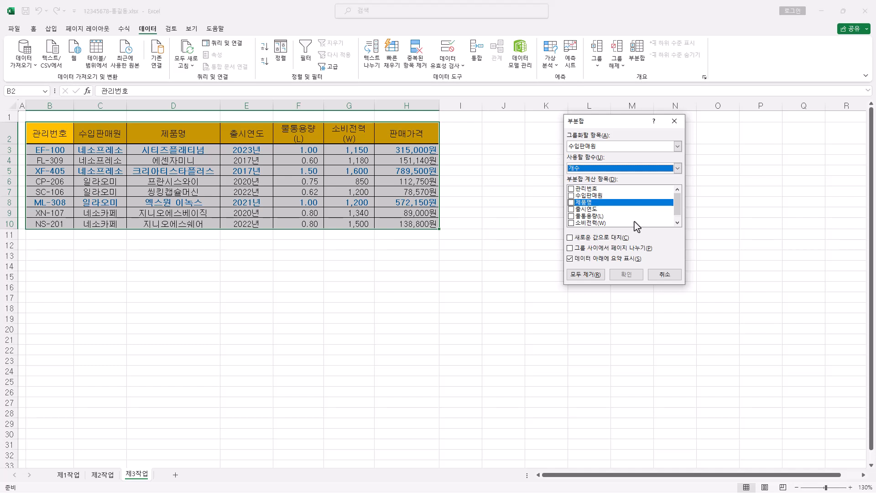
pyautogui.click(617, 169)
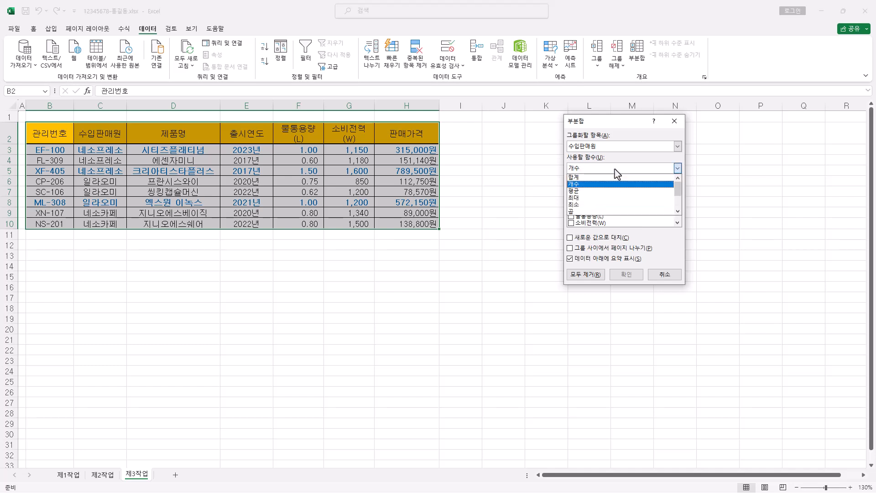
pyautogui.click(604, 191)
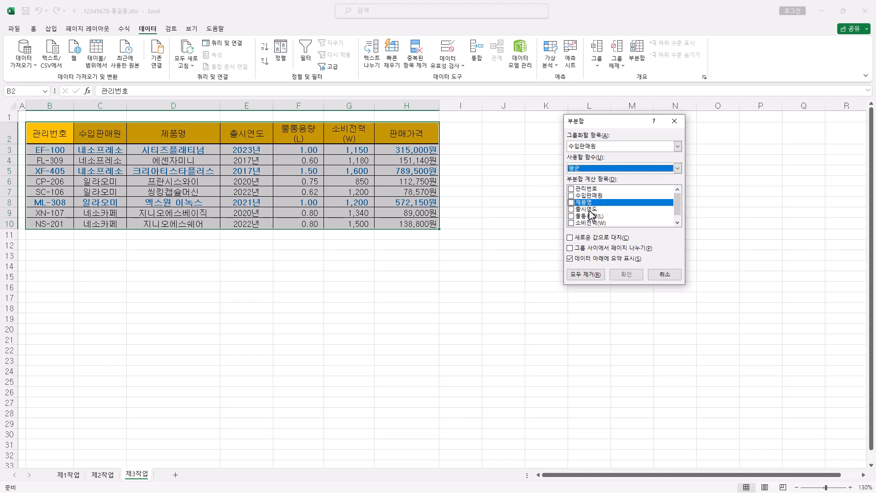
pyautogui.click(678, 223)
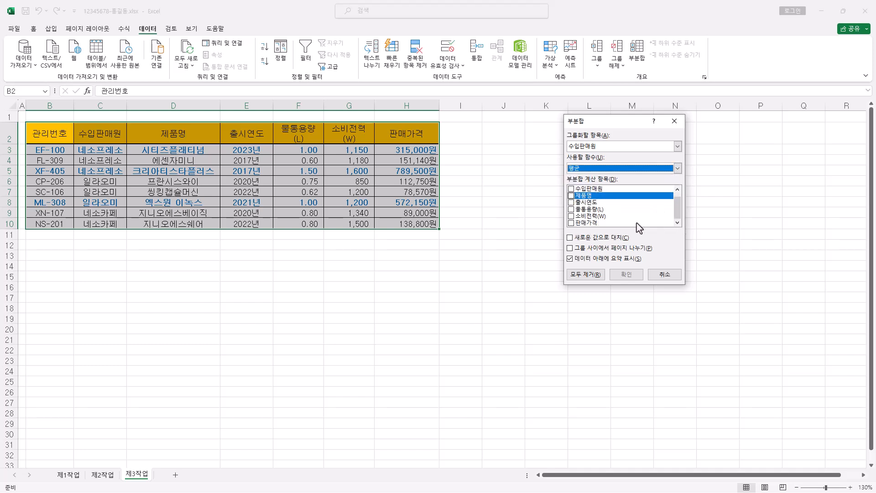
pyautogui.click(579, 224)
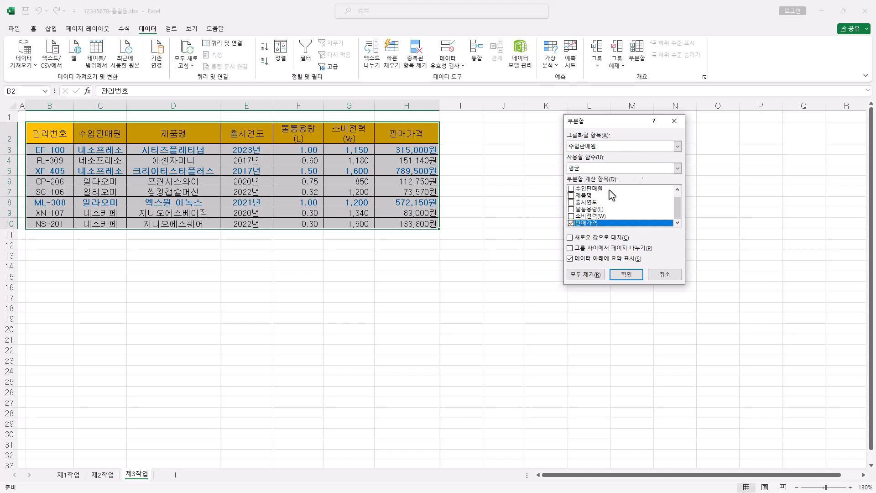
pyautogui.click(610, 238)
pyautogui.click(637, 278)
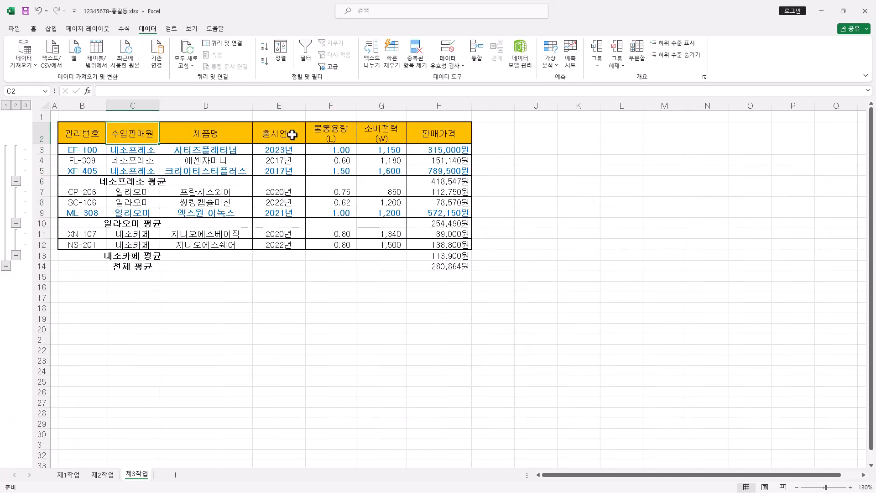
# Add a second subtotal with 개수 of 제품명 while keeping the existing averages, and widen column C to fit its labels
pyautogui.click(636, 53)
pyautogui.click(571, 223)
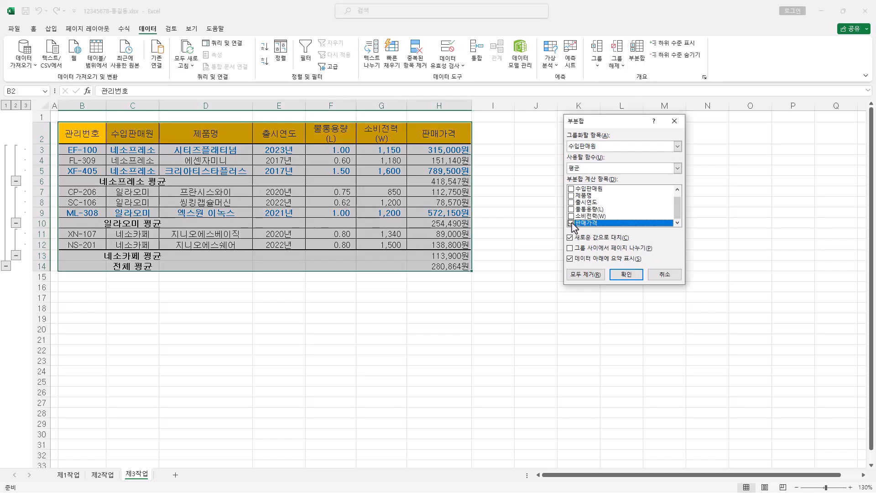
pyautogui.click(571, 202)
pyautogui.click(579, 169)
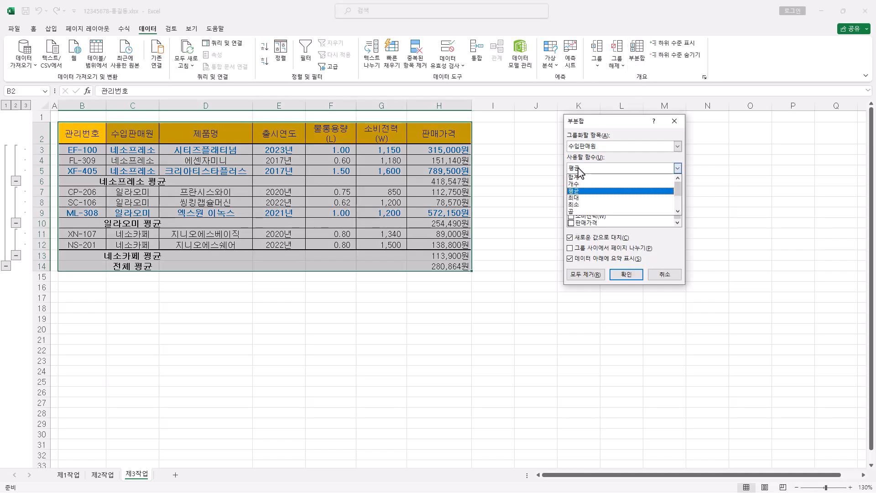
pyautogui.click(584, 185)
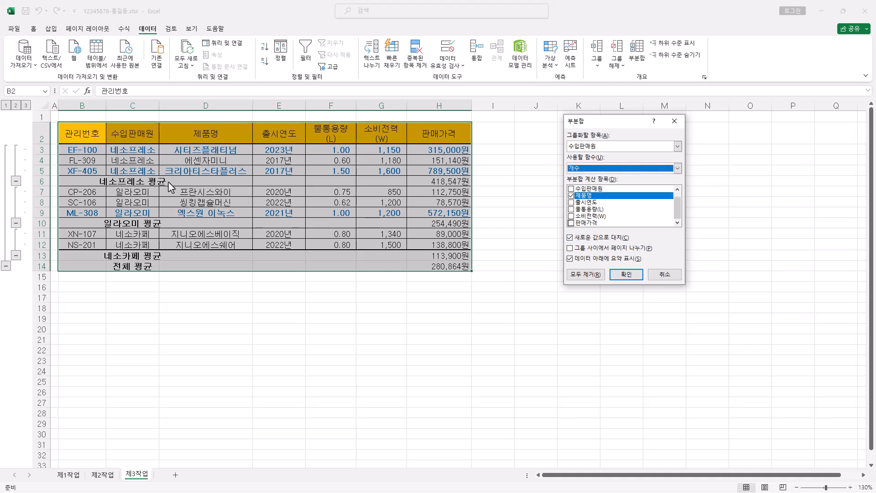
pyautogui.click(579, 241)
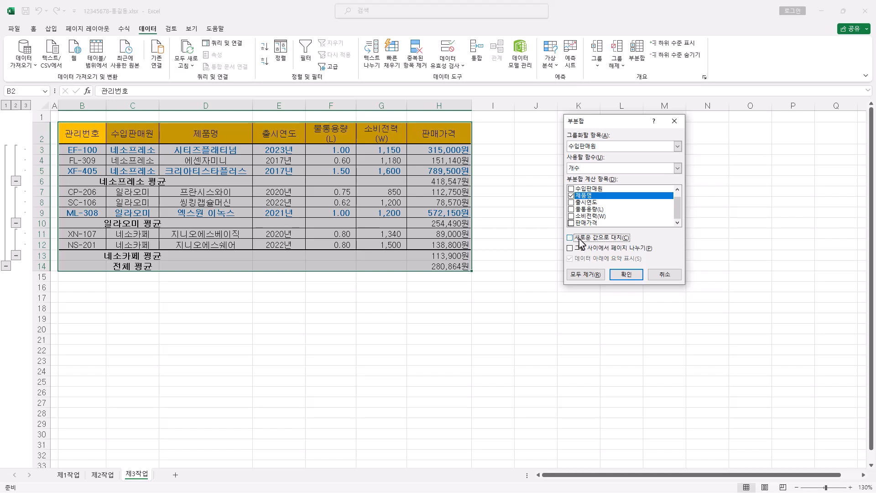
pyautogui.click(632, 275)
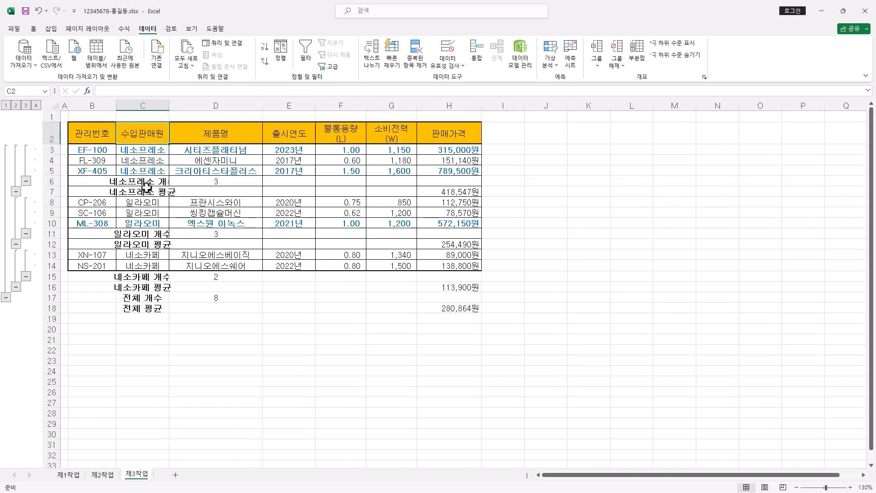
pyautogui.moveTo(169, 108); pyautogui.dragTo(193, 108)
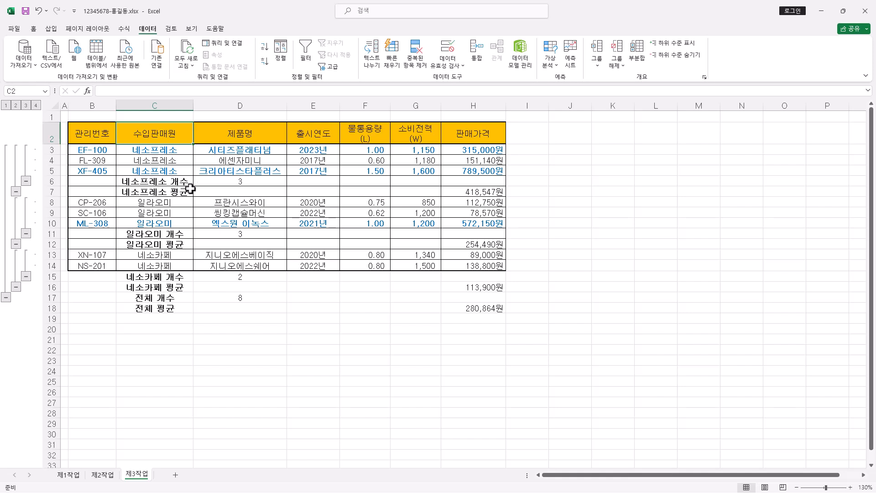
pyautogui.click(46, 11)
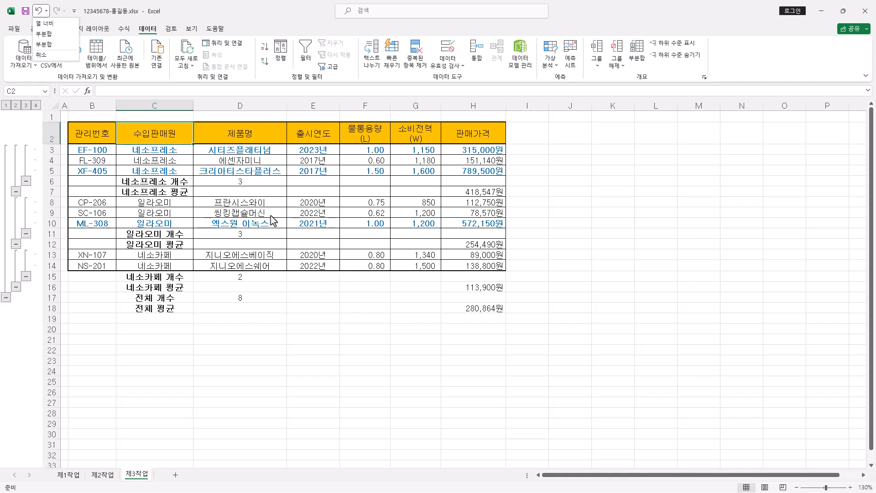
pyautogui.click(280, 23)
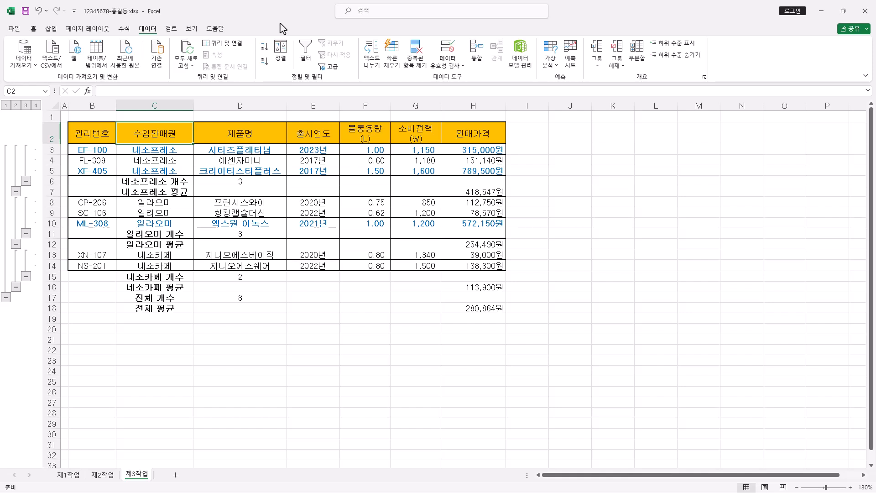
pyautogui.moveTo(62, 137); pyautogui.dragTo(62, 355)
pyautogui.rightClick(48, 307)
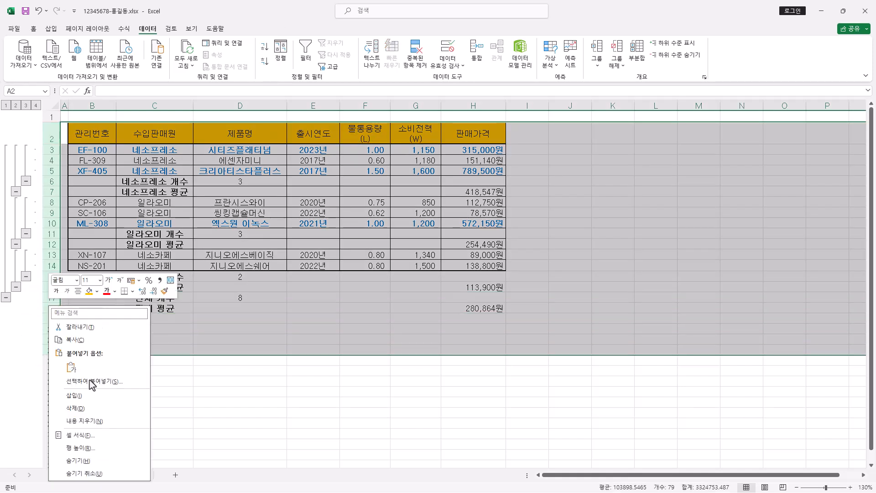
pyautogui.click(259, 18)
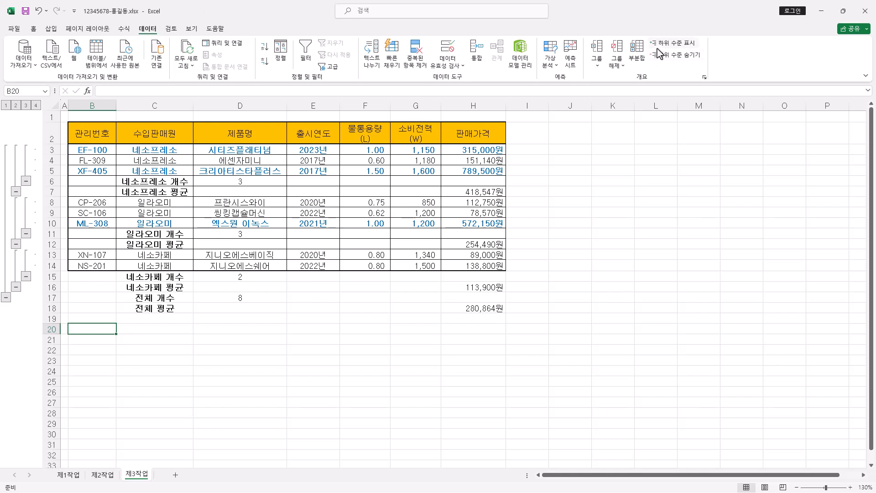
# Clear the outline grouping from the 제3작업 subtotal table
pyautogui.click(620, 68)
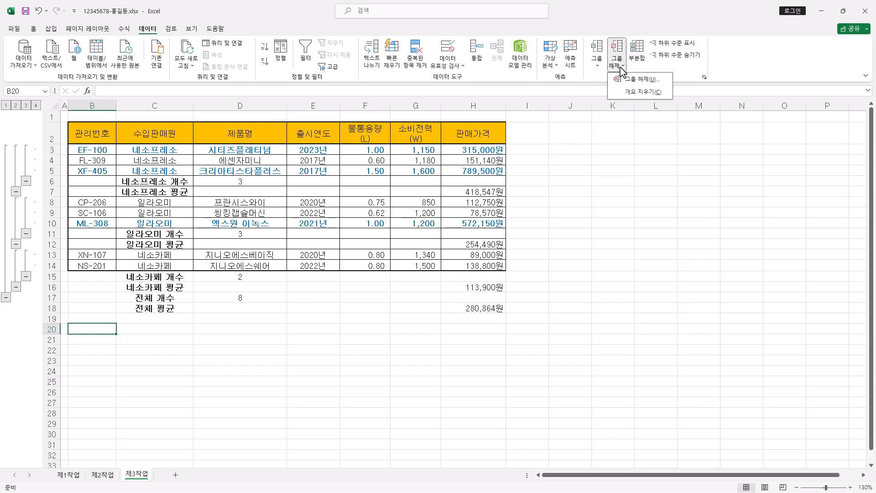
pyautogui.click(642, 97)
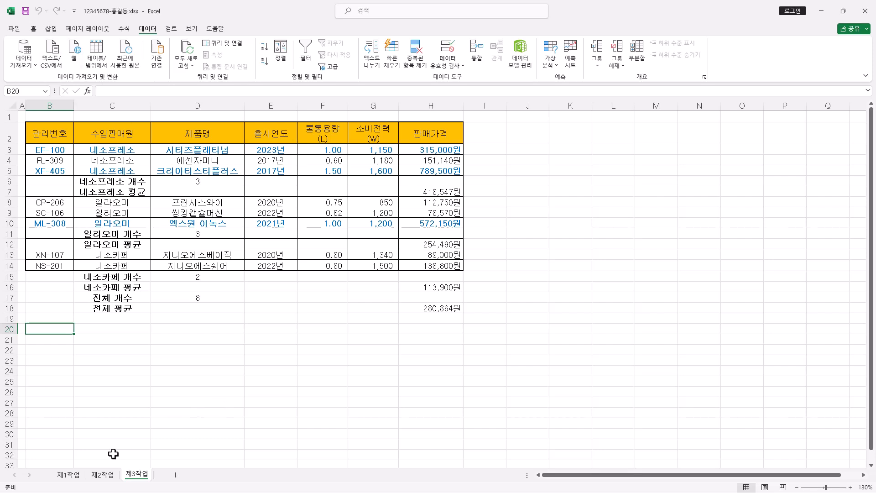
# On the 제1작업 sheet, select the chart data D4:D6, D8:D10, G4:H6 and G8:H10 together
pyautogui.click(69, 475)
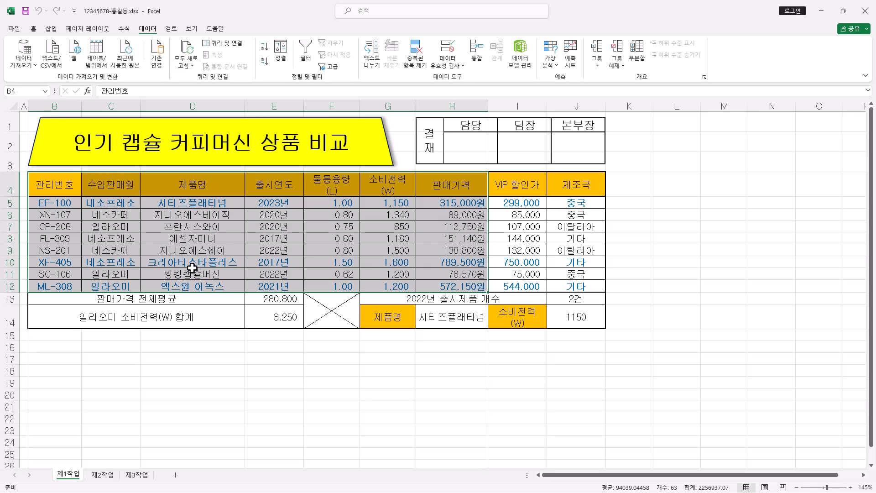
pyautogui.click(210, 186)
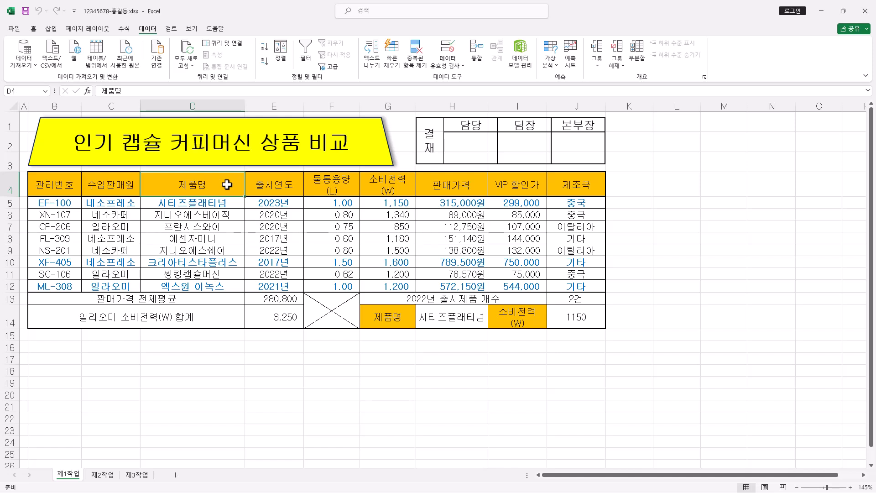
pyautogui.moveTo(227, 185); pyautogui.dragTo(226, 218)
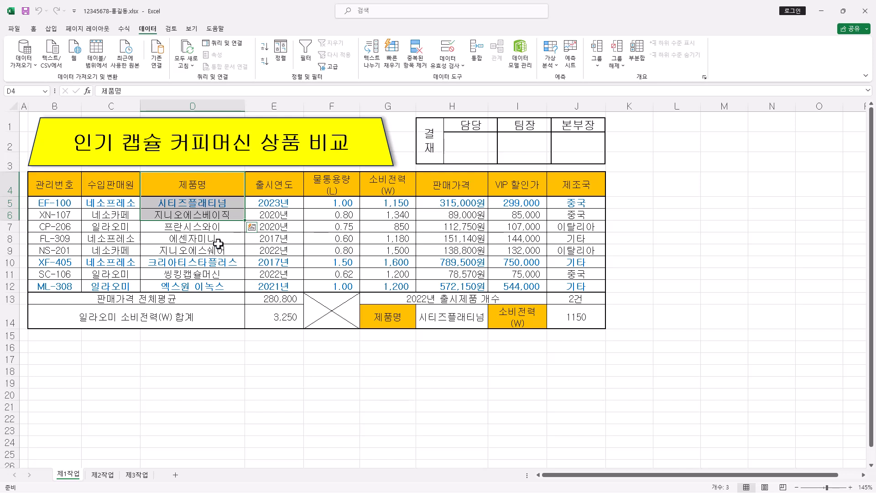
pyautogui.moveTo(216, 240); pyautogui.dragTo(214, 254)
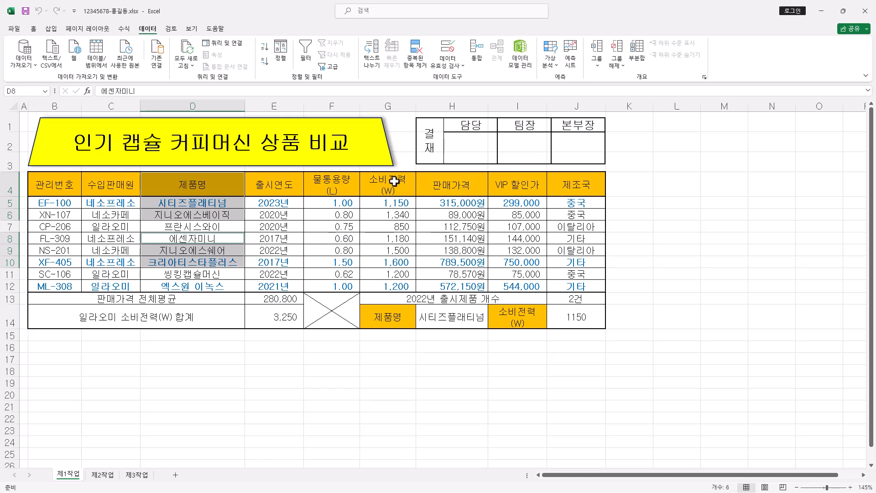
pyautogui.moveTo(395, 182); pyautogui.dragTo(462, 265)
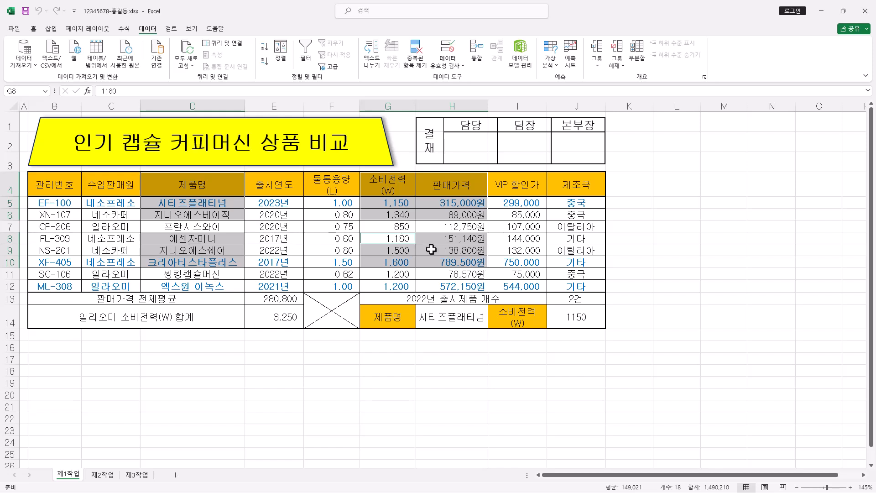
# Start a custom combo chart from the selected data, with 소비전력(W) as a 표식이 있는 꺾은선형 series on the secondary axis
pyautogui.click(51, 31)
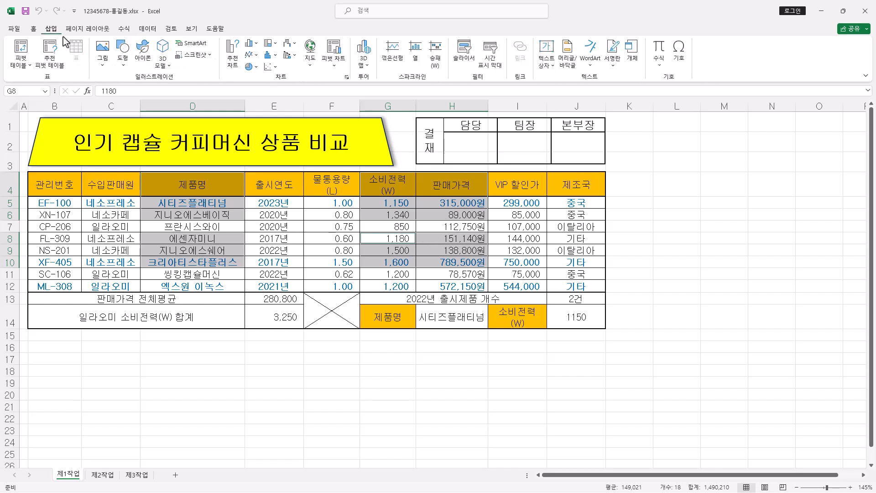
pyautogui.click(292, 55)
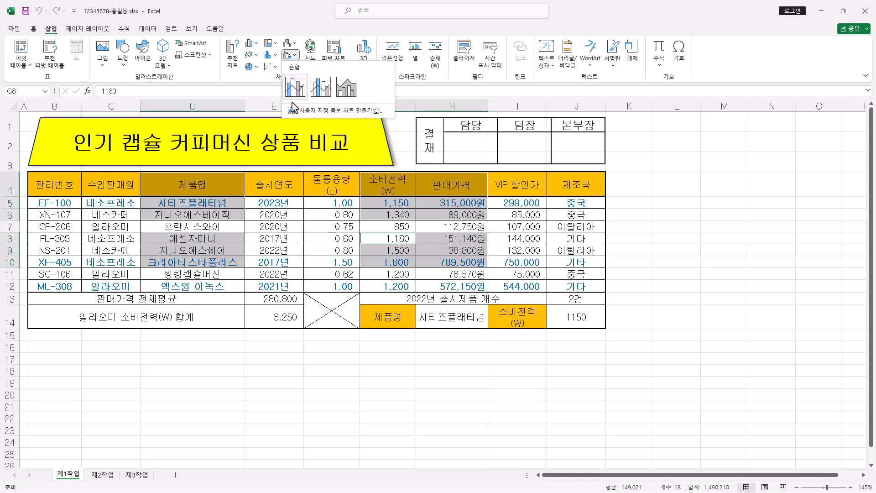
pyautogui.click(332, 115)
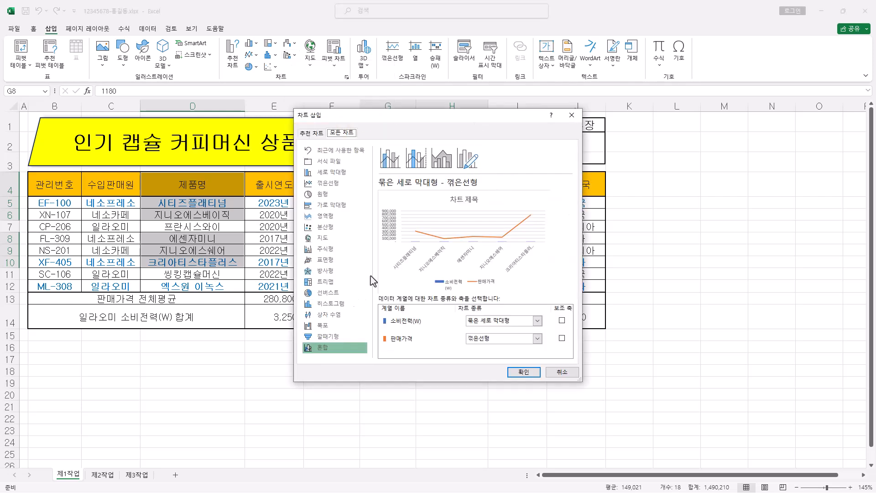
pyautogui.click(327, 349)
pyautogui.click(537, 320)
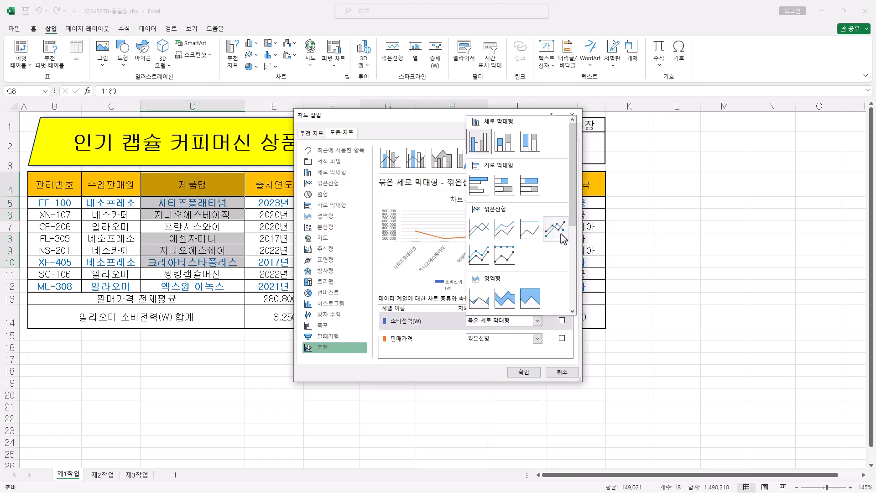
pyautogui.click(561, 234)
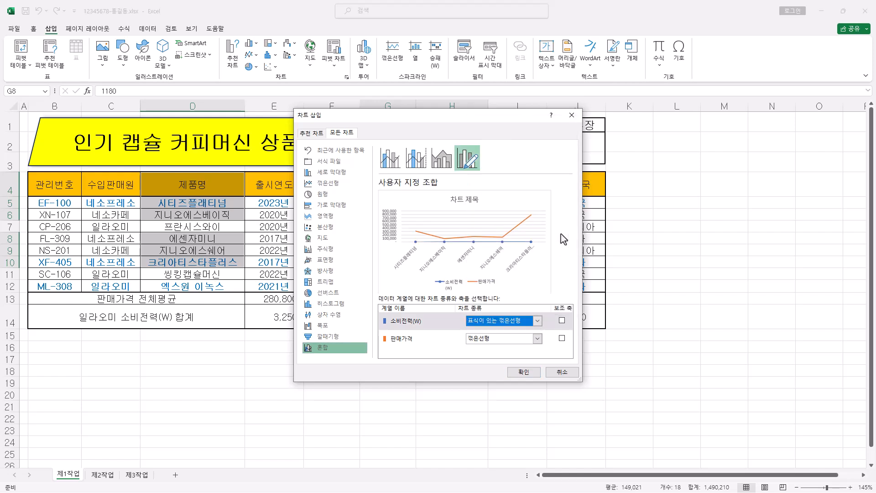
pyautogui.click(562, 321)
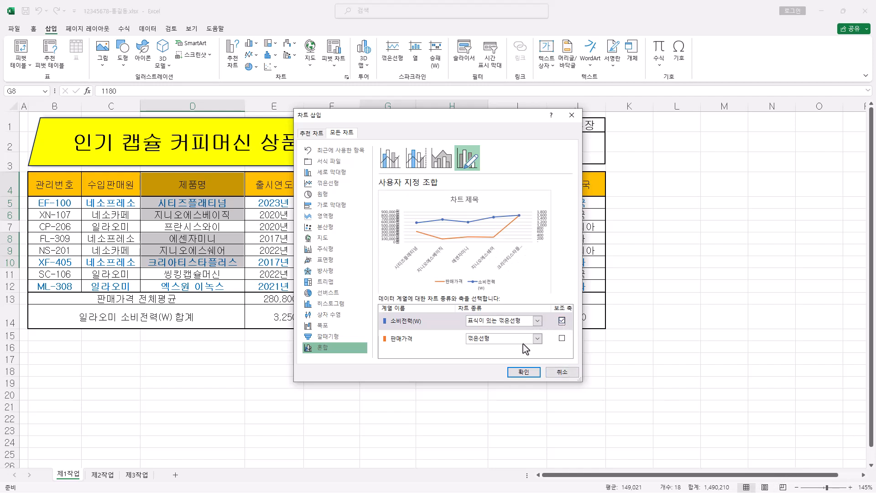
# Set the 판매가격 series to 묶은 세로 막대형 and insert the combo chart
pyautogui.click(538, 338)
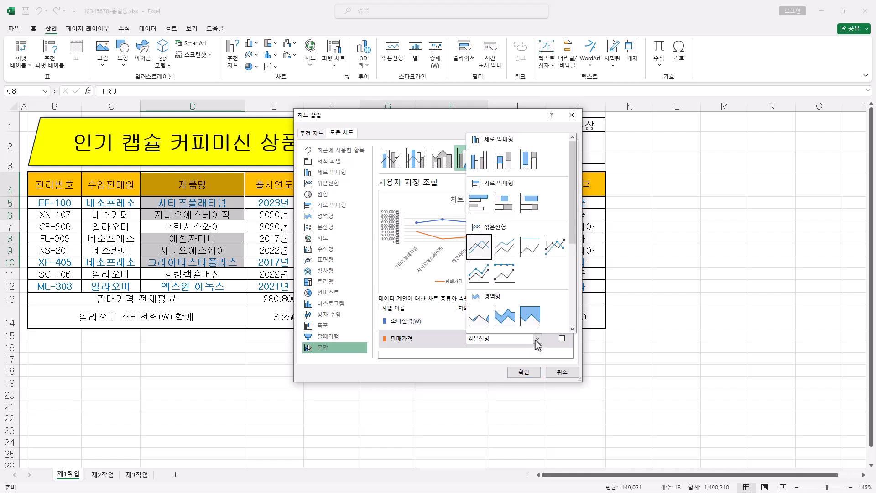
pyautogui.click(479, 162)
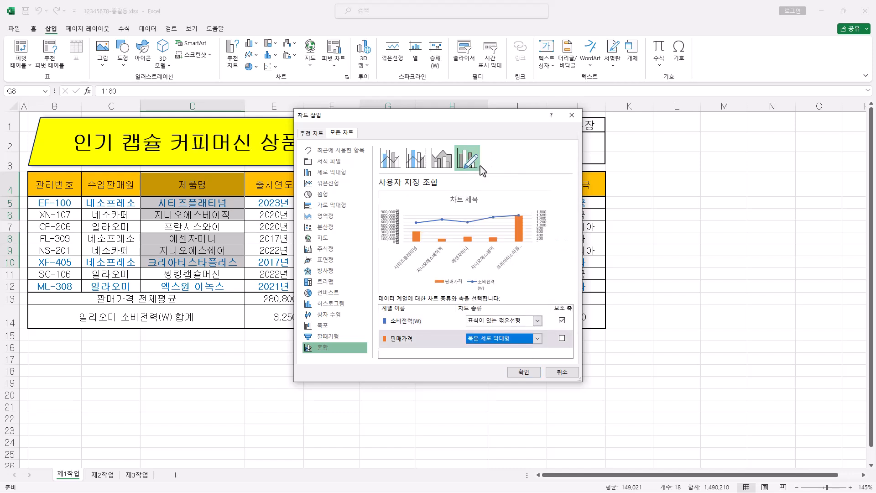
pyautogui.click(523, 372)
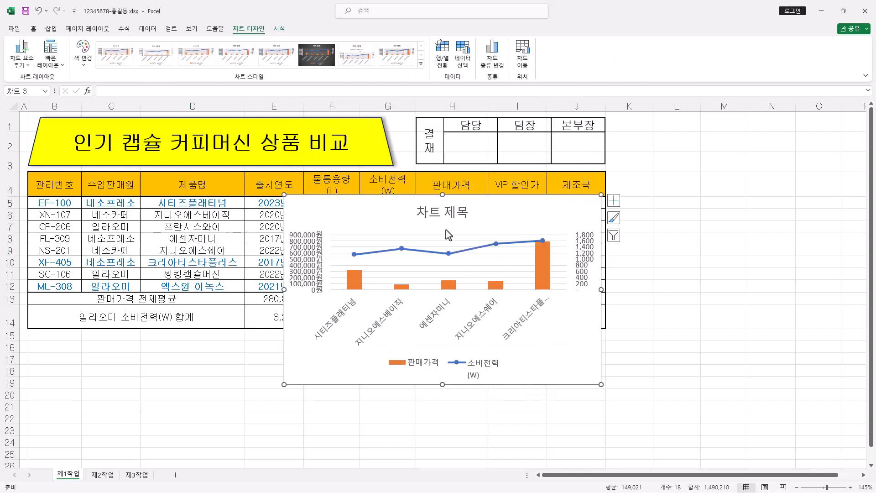
# Move the chart to a new sheet named 제4작업 and place that sheet after 제3작업
pyautogui.click(527, 59)
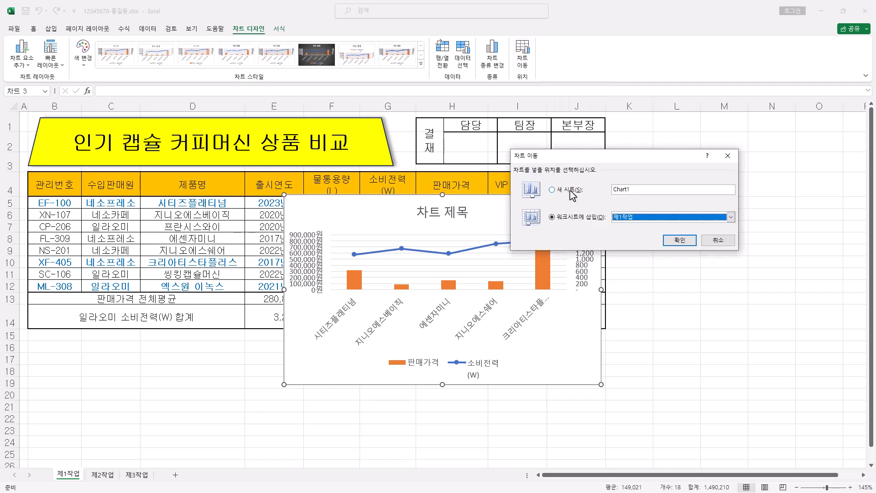
pyautogui.click(570, 190)
pyautogui.write('제4작업')
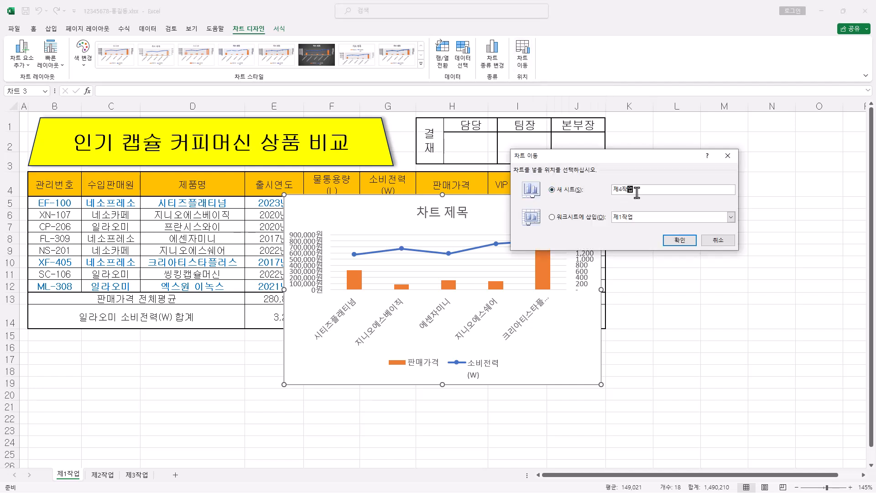
pyautogui.click(680, 241)
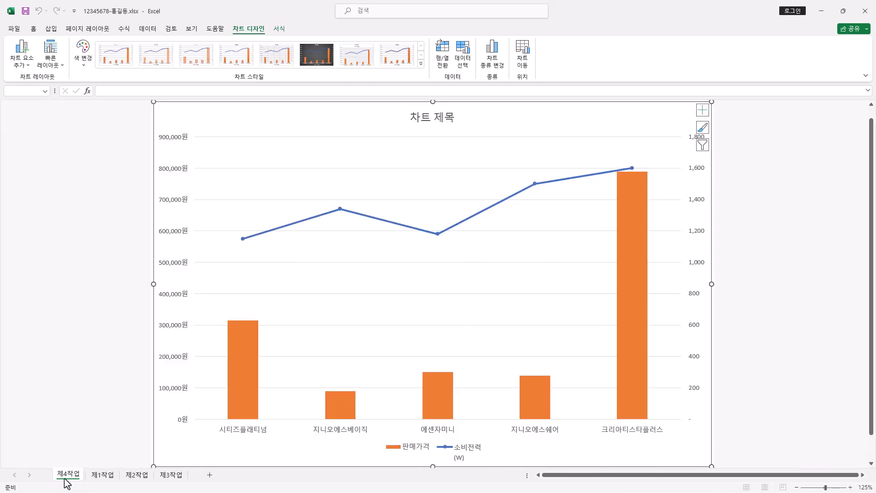
pyautogui.moveTo(71, 478); pyautogui.dragTo(192, 479)
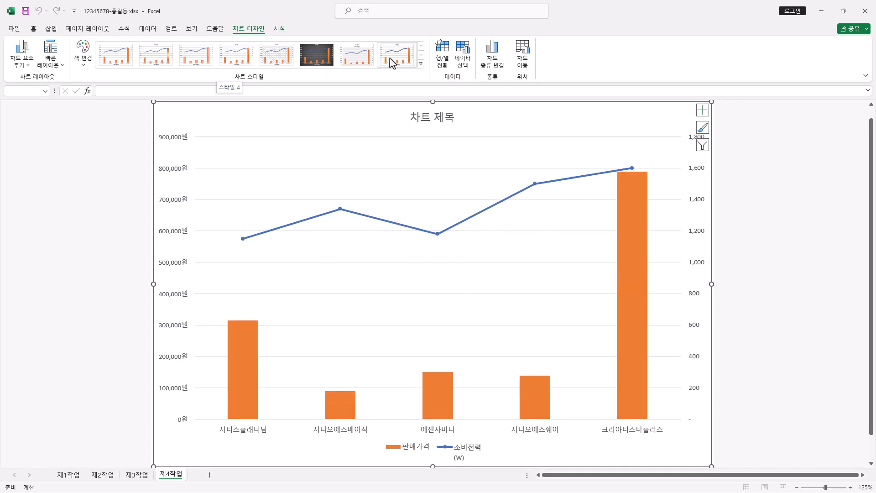
# Apply the third quick layout and the first chart style to the chart
pyautogui.click(50, 57)
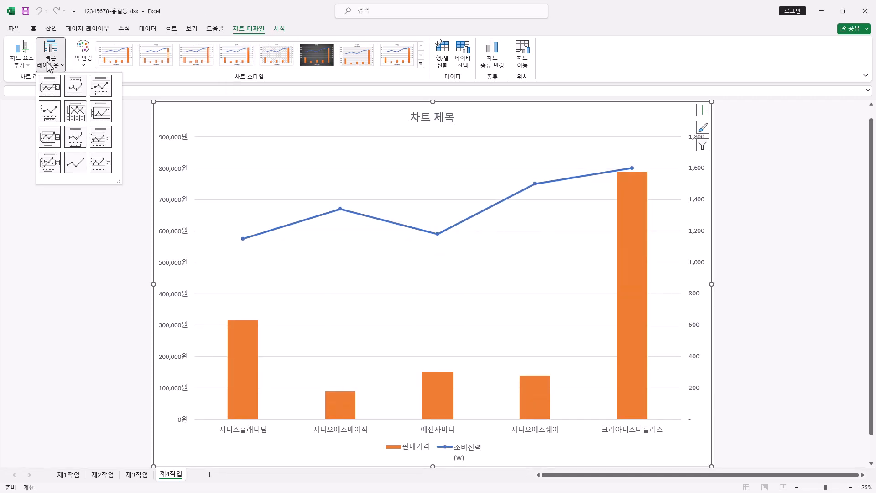
pyautogui.click(101, 91)
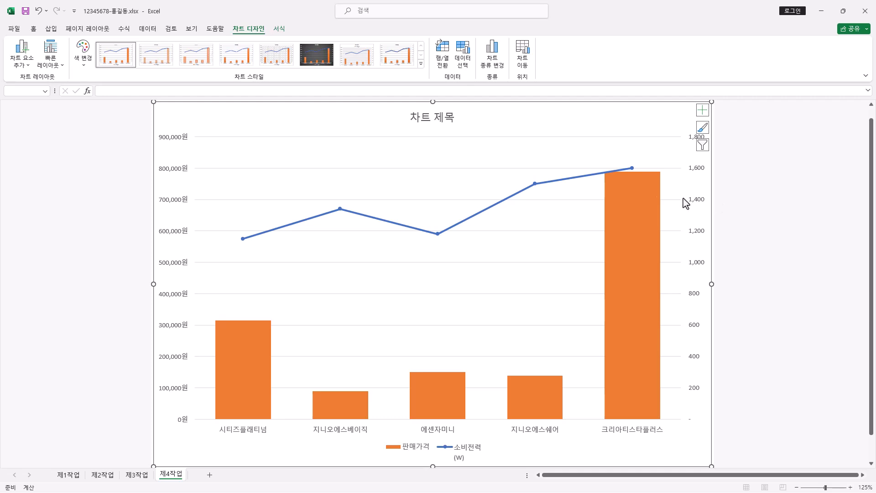
pyautogui.moveTo(650, 181)
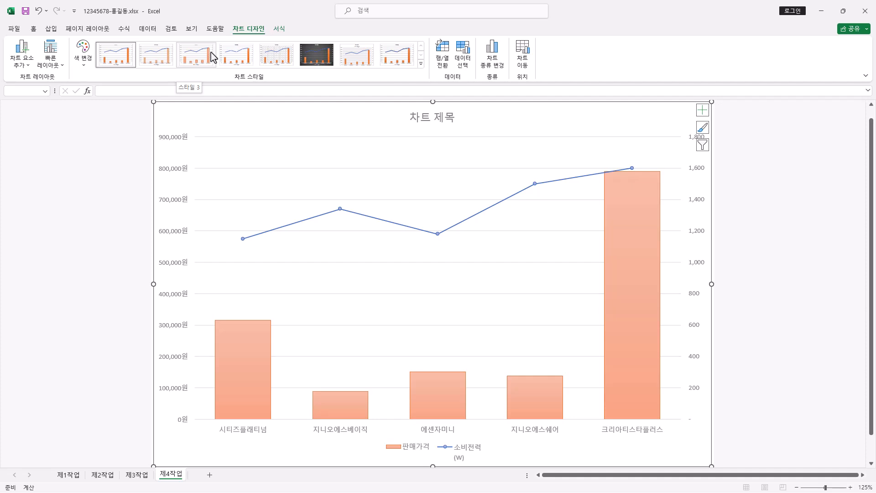
# Fill the chart area with the 파랑 박엽지 texture
pyautogui.click(282, 33)
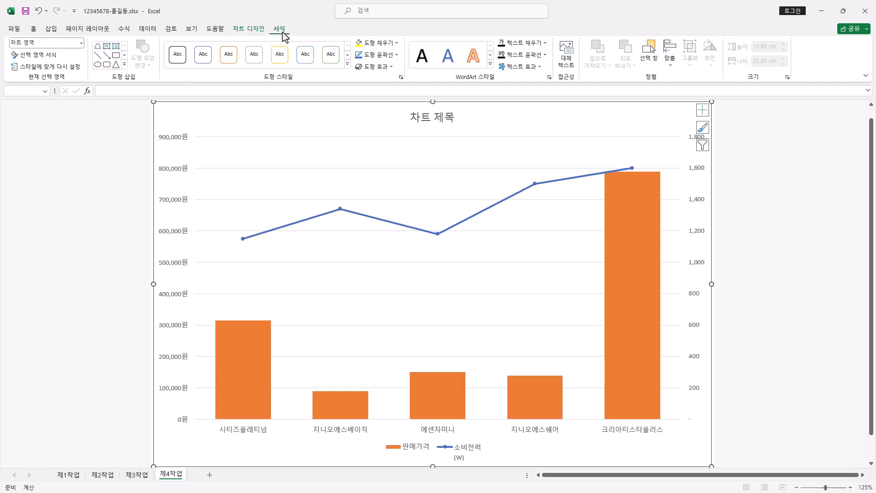
pyautogui.click(393, 44)
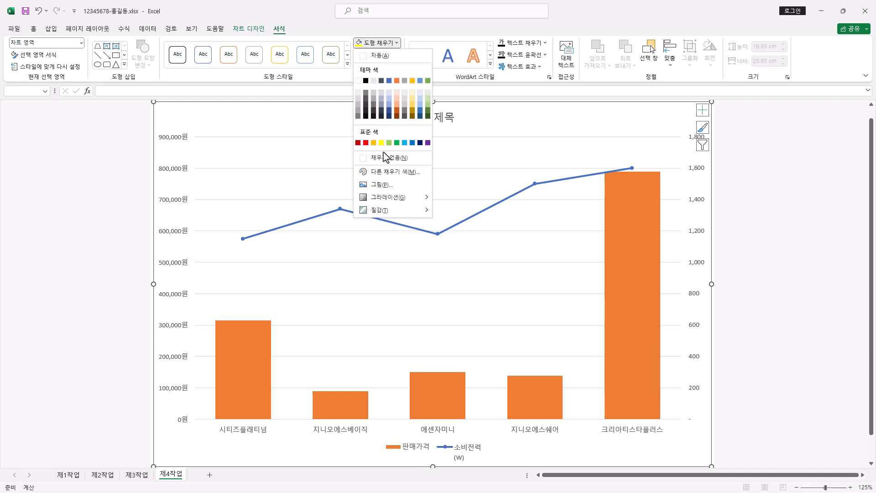
pyautogui.moveTo(389, 210)
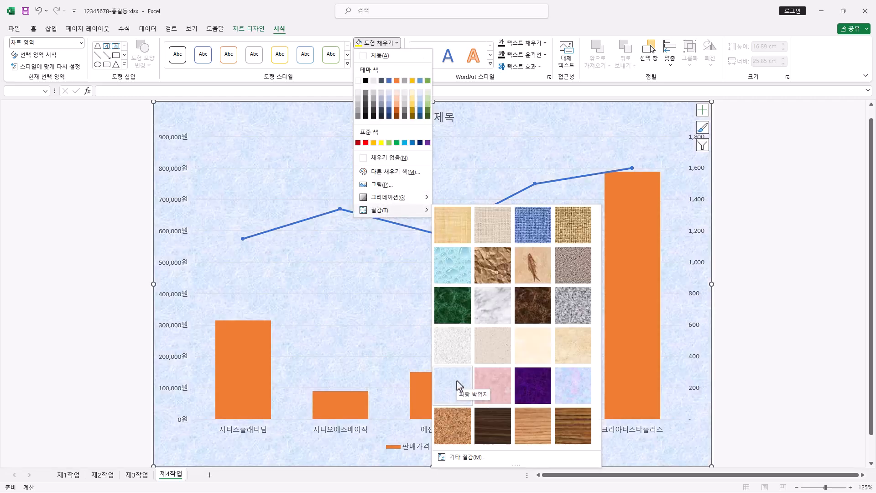
pyautogui.click(458, 386)
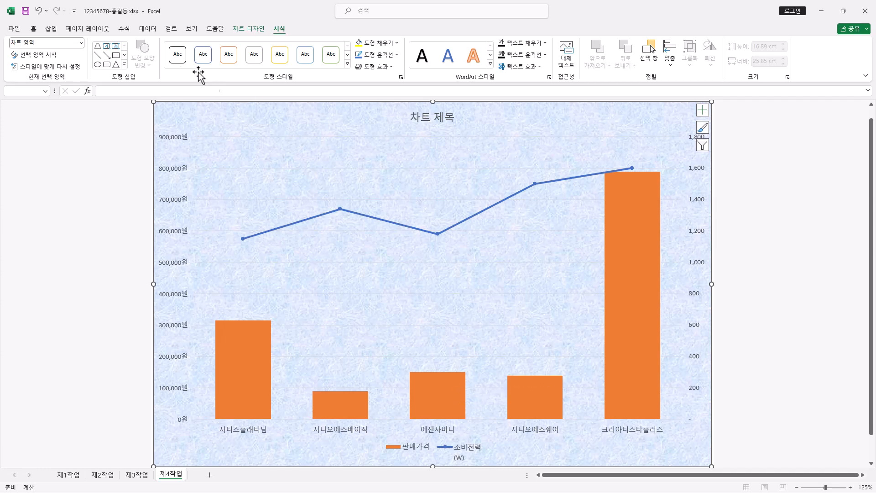
# Set the text of the whole chart to 굴림, size 11, in black
pyautogui.click(33, 32)
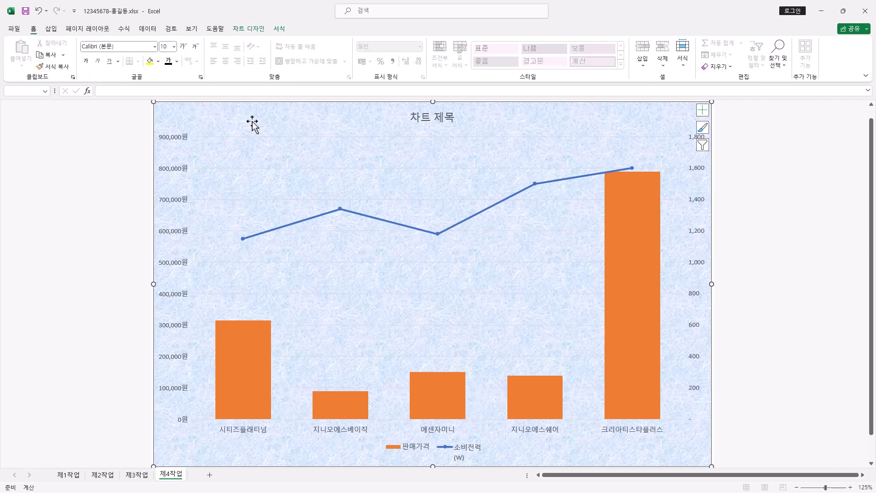
pyautogui.click(154, 46)
pyautogui.click(101, 137)
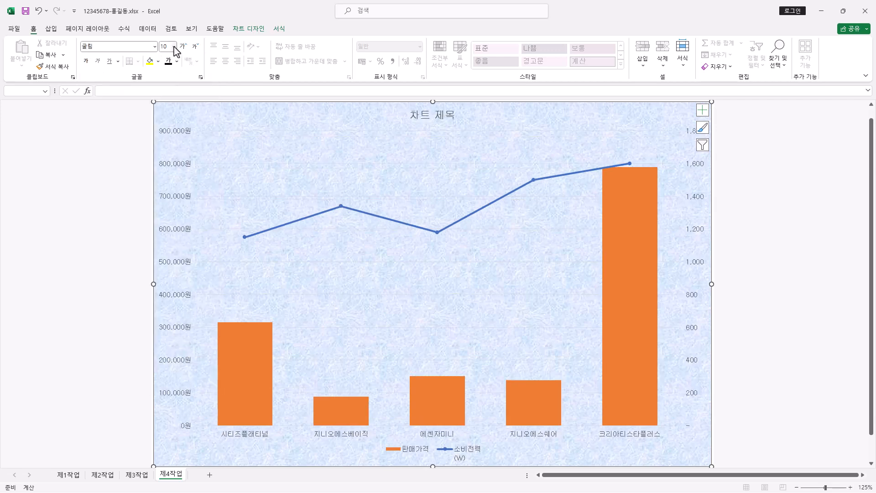
pyautogui.click(174, 46)
pyautogui.click(170, 104)
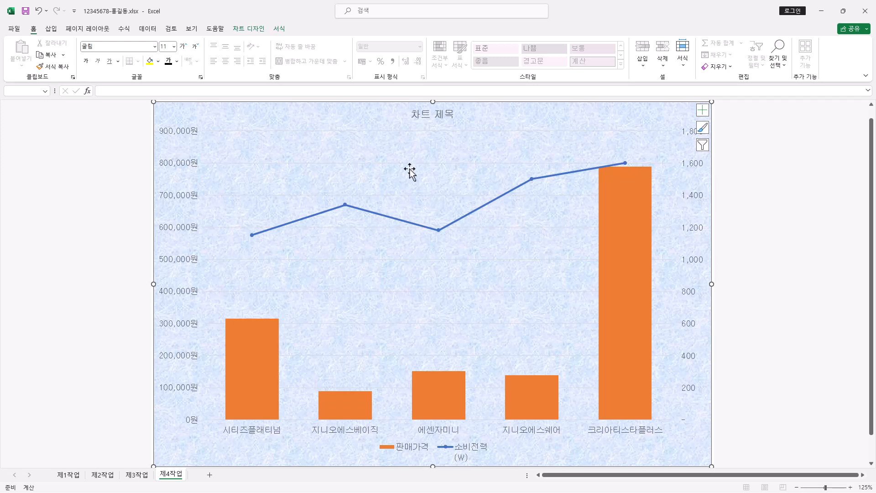
pyautogui.click(169, 63)
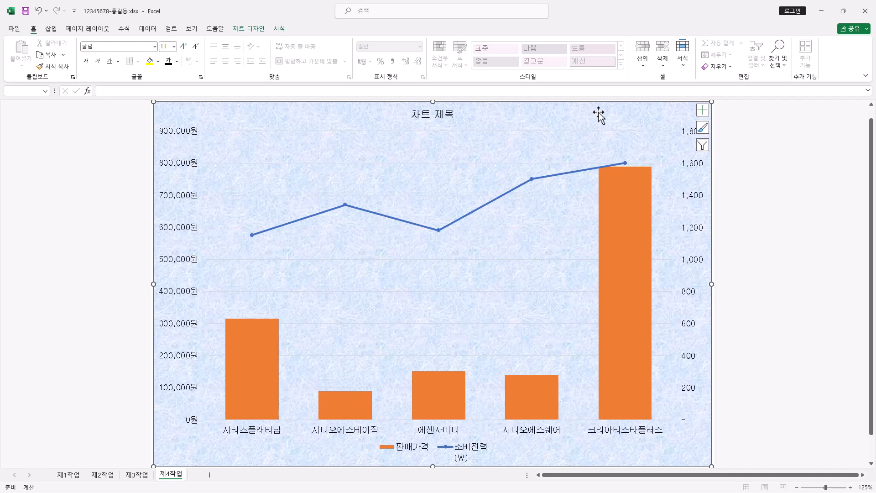
# Fill the chart's plot area with white
pyautogui.click(433, 185)
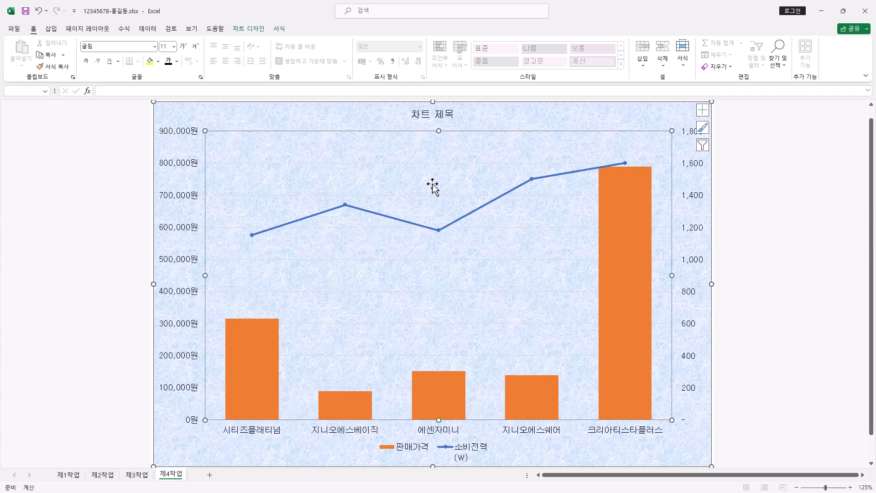
pyautogui.click(283, 32)
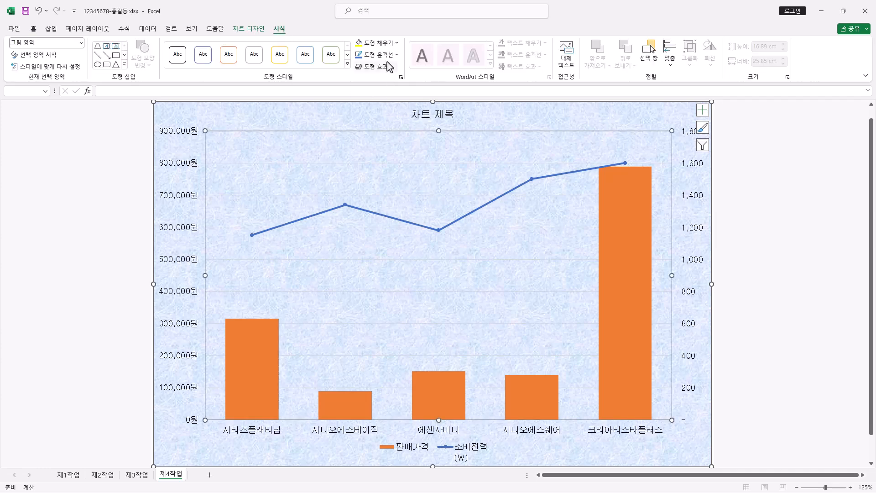
pyautogui.click(393, 44)
pyautogui.click(359, 81)
# Replace the chart title text with 네소프레소와 네소카페 비교 분석
pyautogui.click(422, 117)
pyautogui.moveTo(414, 115); pyautogui.dragTo(456, 116)
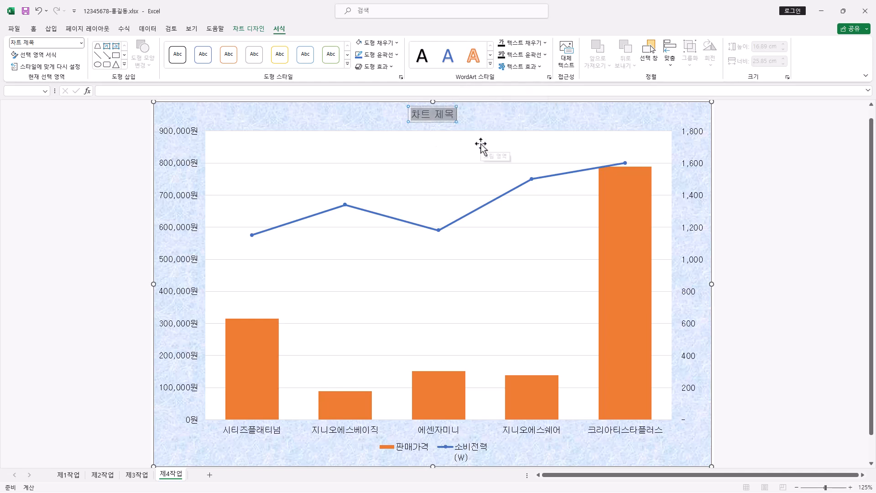
pyautogui.write('네소프레소와 네소카페 비교 분석')
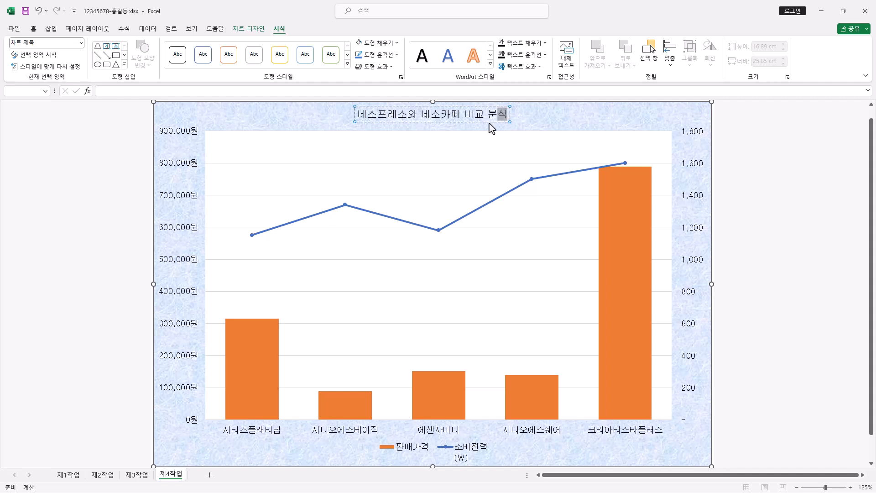
# Give the chart title box a white fill and a black outline
pyautogui.click(489, 122)
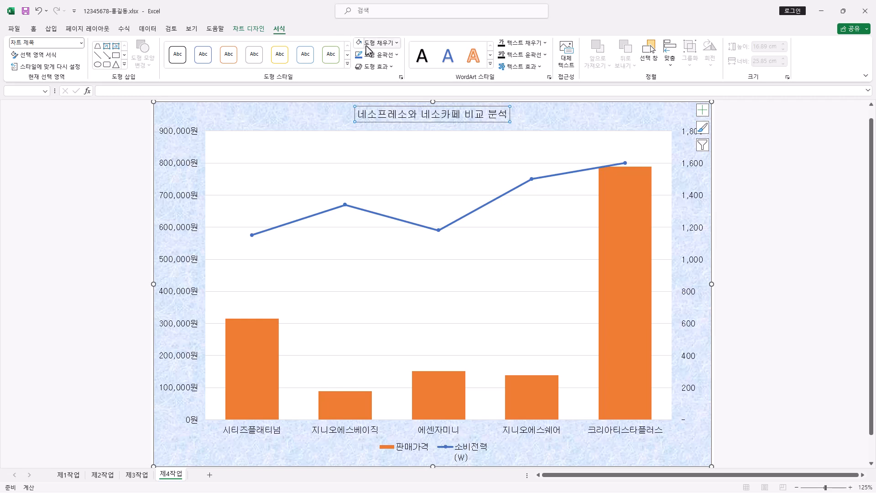
pyautogui.click(396, 43)
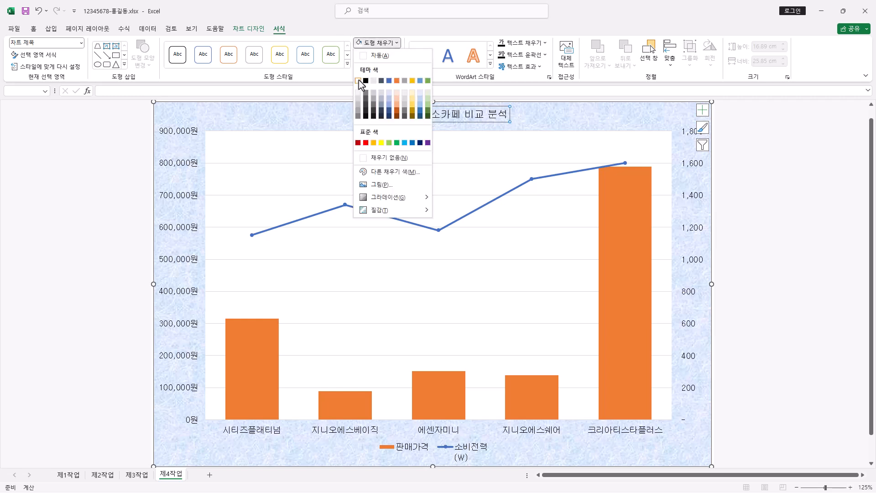
pyautogui.click(359, 81)
pyautogui.click(377, 55)
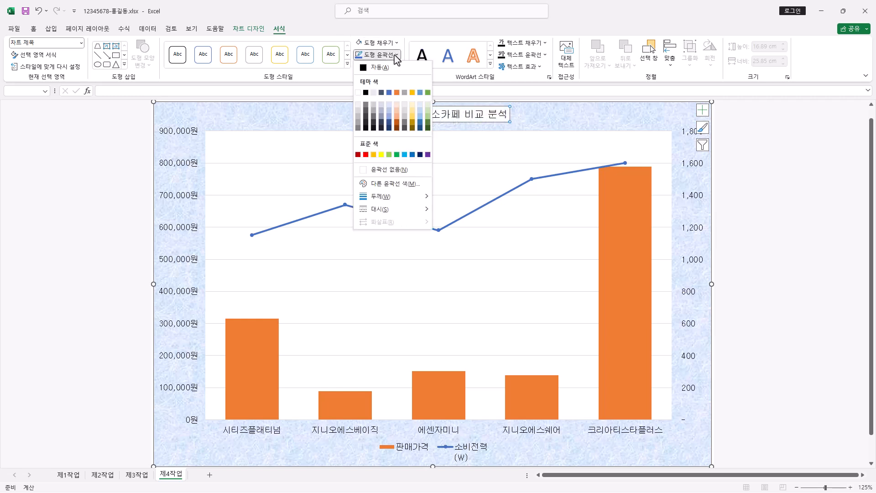
pyautogui.click(366, 93)
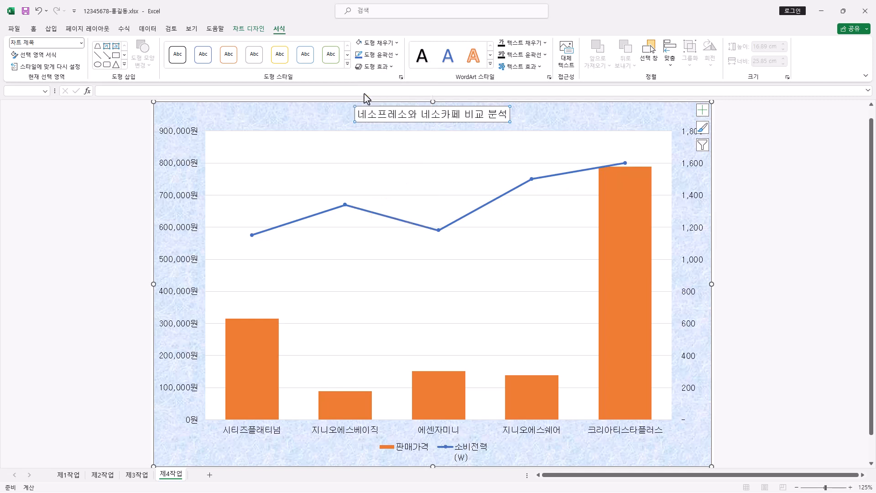
# Make the chart title bold and set its font size to 20
pyautogui.click(36, 32)
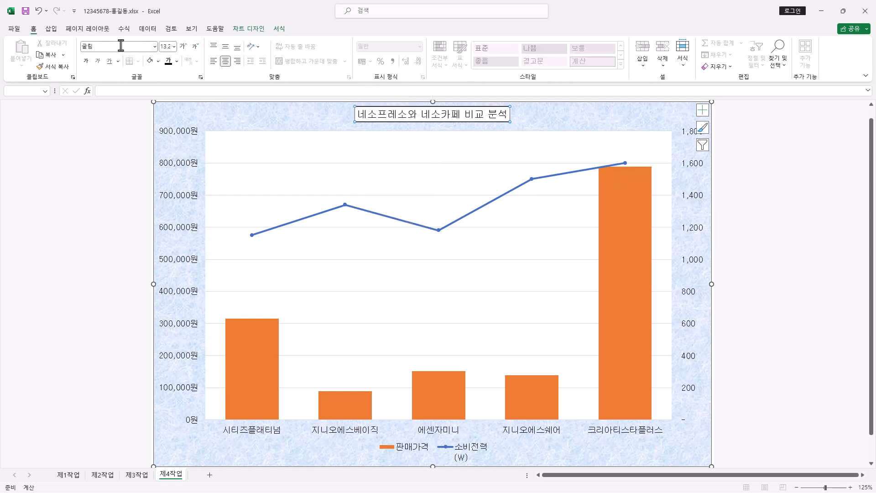
pyautogui.click(86, 62)
pyautogui.click(174, 46)
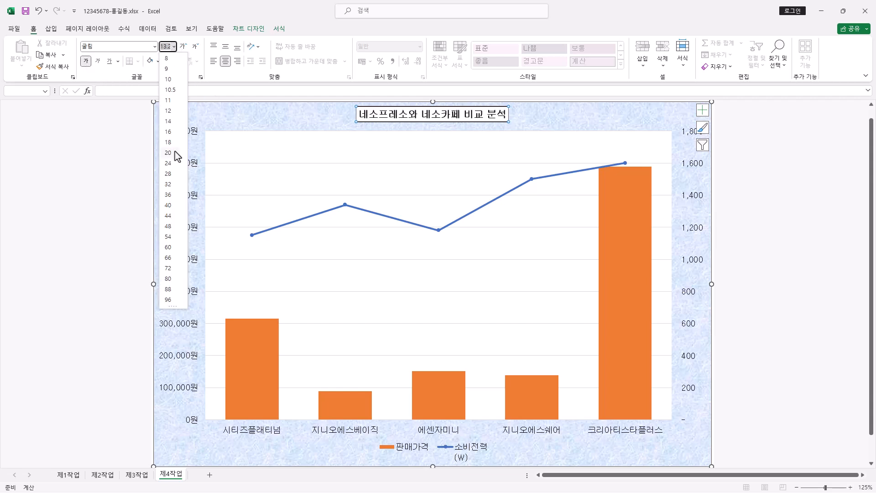
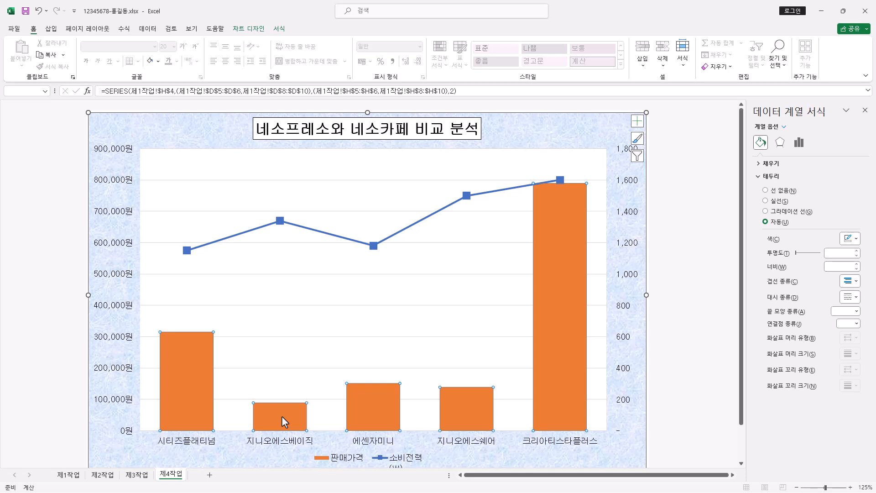
# Add a data label to only the 지니오에스베이직 column of the 판매가격 series
pyautogui.click(282, 416)
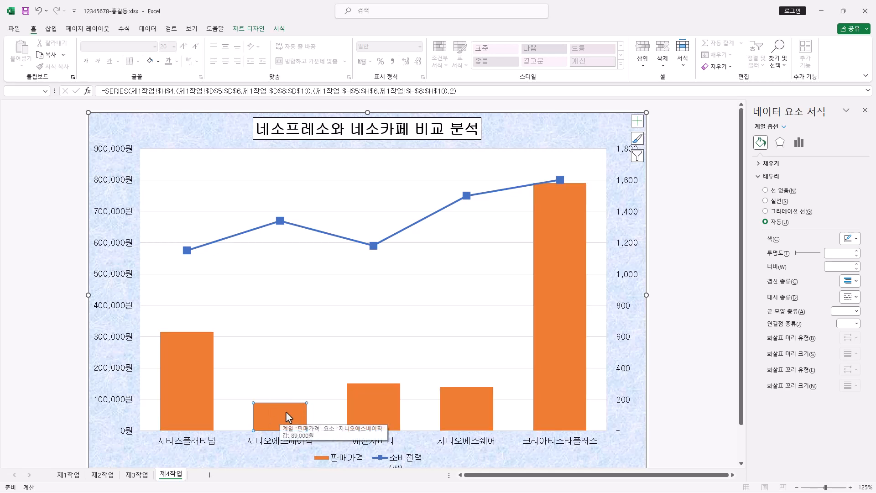
pyautogui.rightClick(285, 413)
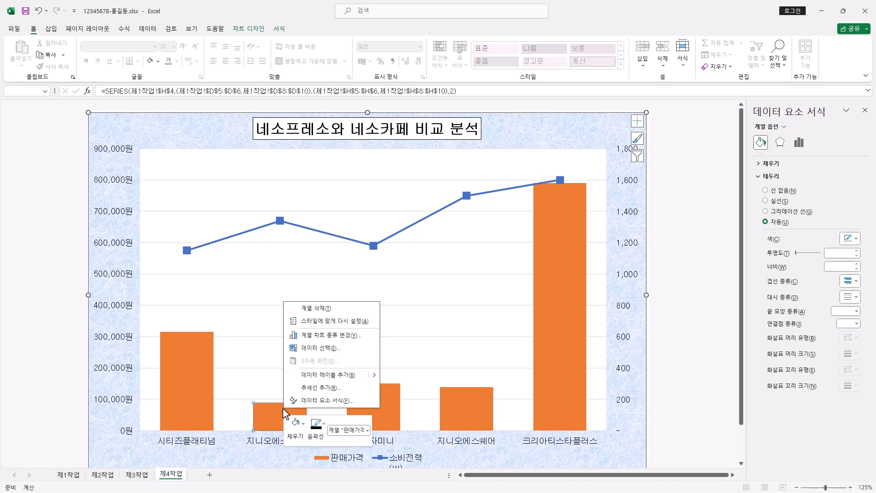
pyautogui.click(325, 376)
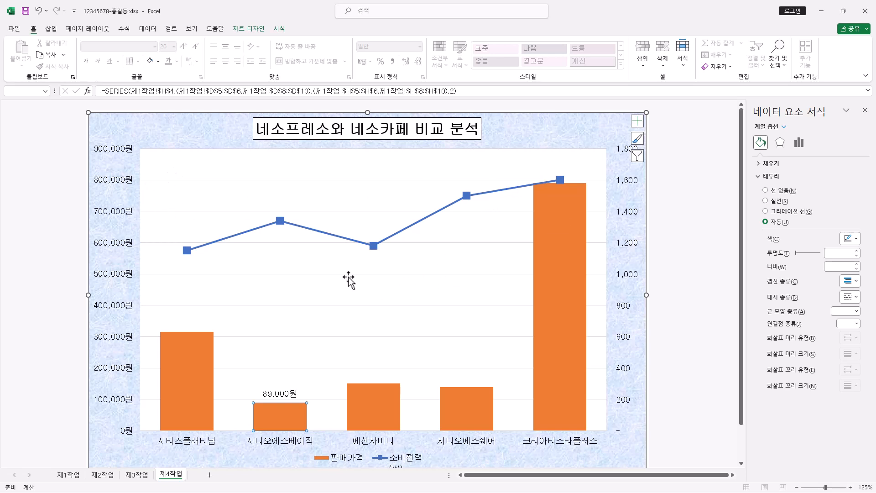
# Format the chart's major horizontal gridlines as black dashed lines
pyautogui.click(366, 182)
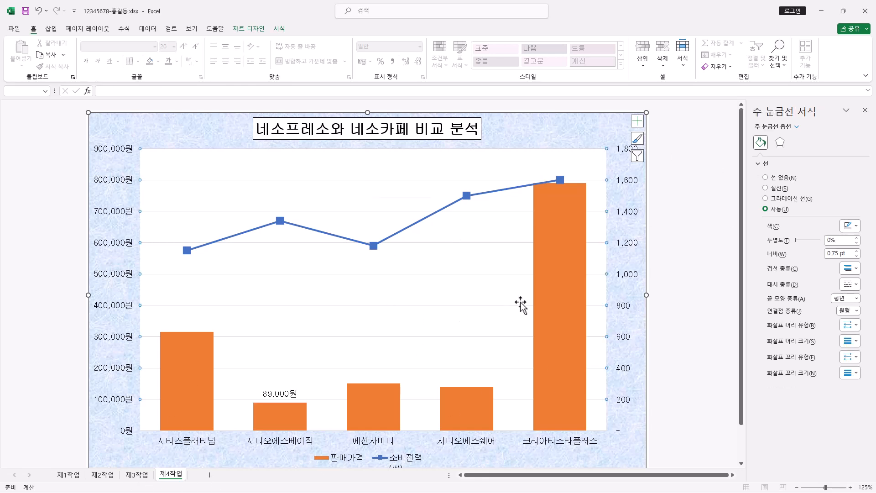
pyautogui.click(279, 30)
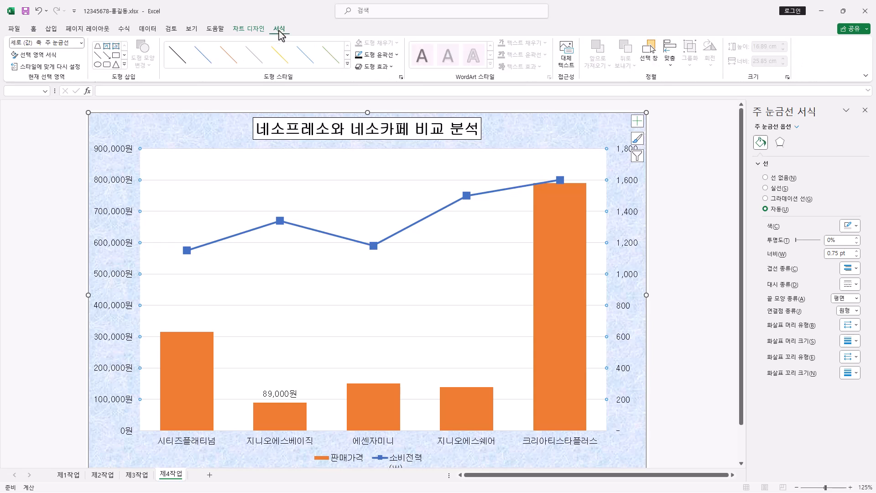
pyautogui.click(397, 55)
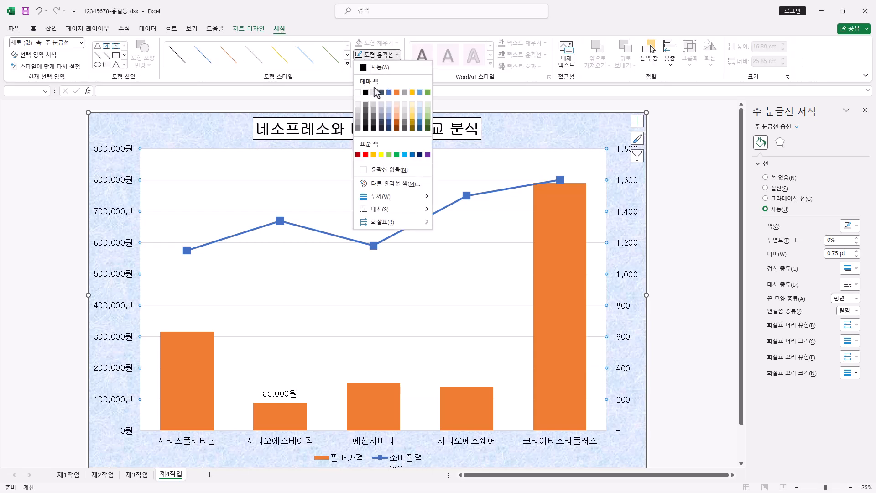
pyautogui.click(365, 93)
pyautogui.click(395, 54)
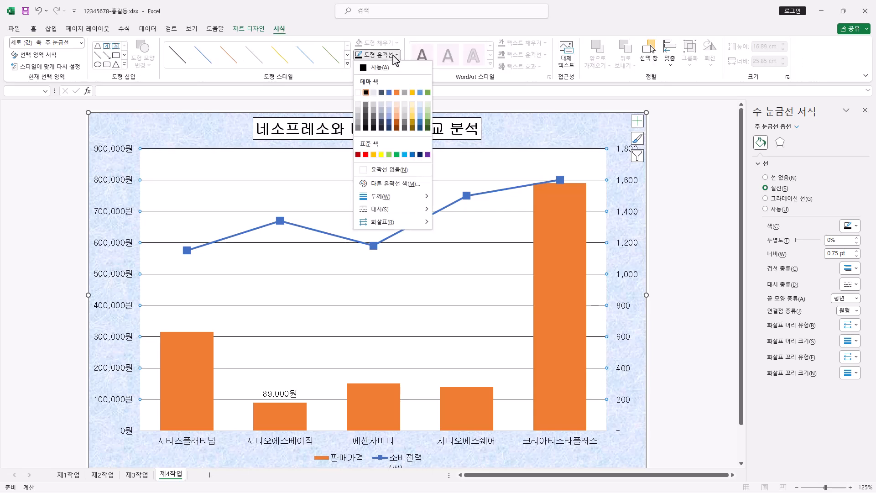
pyautogui.moveTo(388, 210)
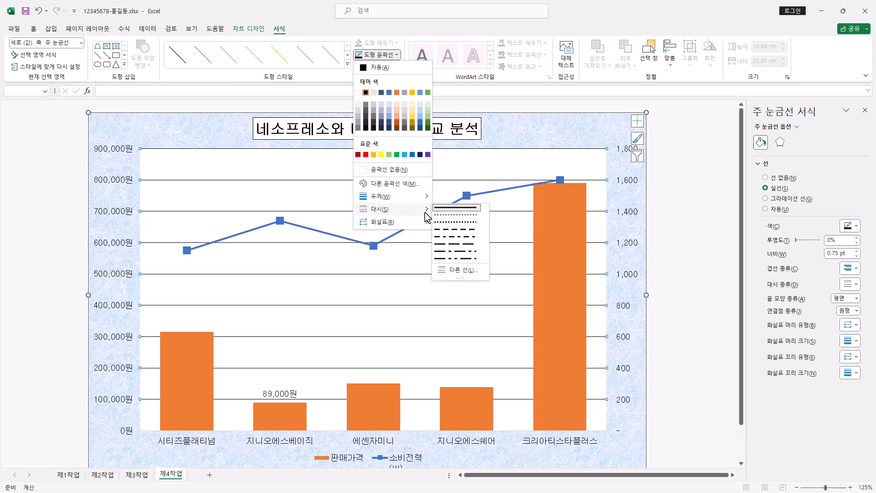
pyautogui.click(456, 230)
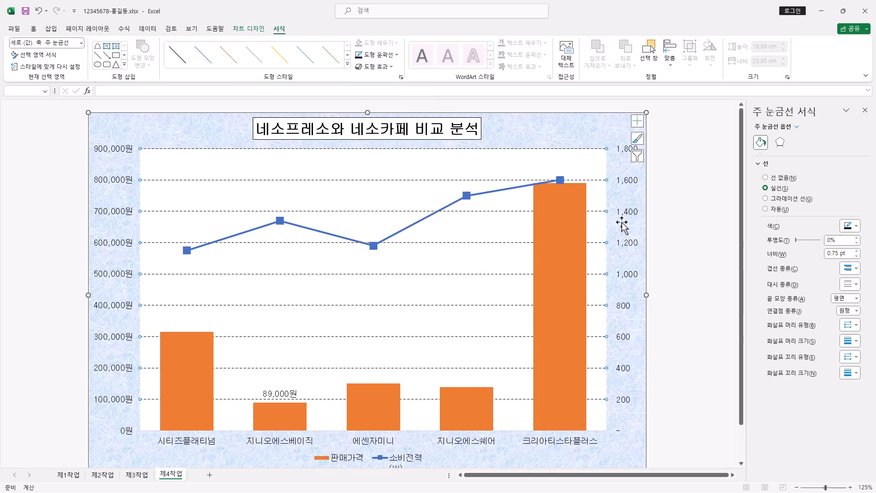
pyautogui.click(693, 212)
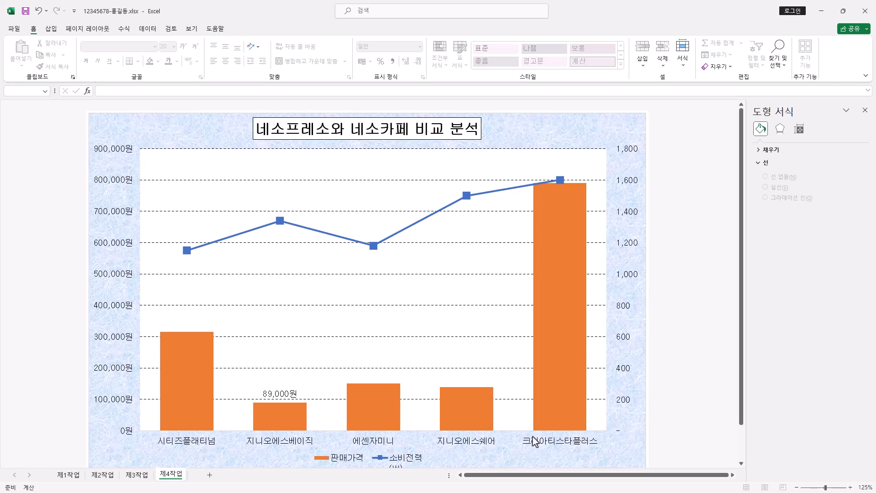
# Give the primary vertical, secondary vertical and horizontal category axes of the chart a black outline
pyautogui.moveTo(574, 386)
pyautogui.doubleClick(115, 229)
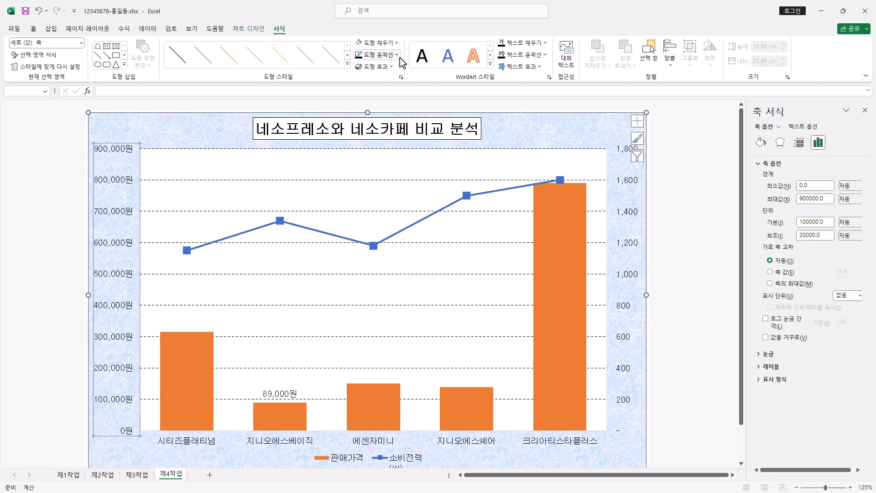
pyautogui.click(387, 54)
pyautogui.press('Escape')
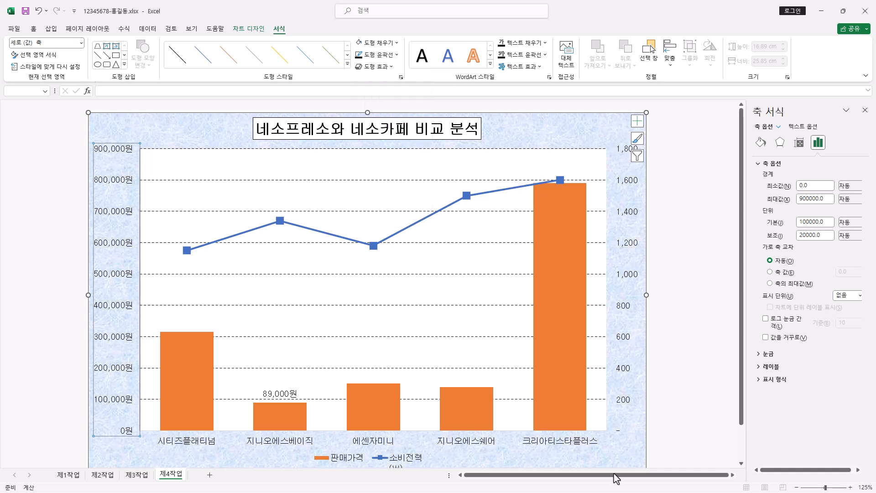
pyautogui.click(630, 213)
pyautogui.click(378, 54)
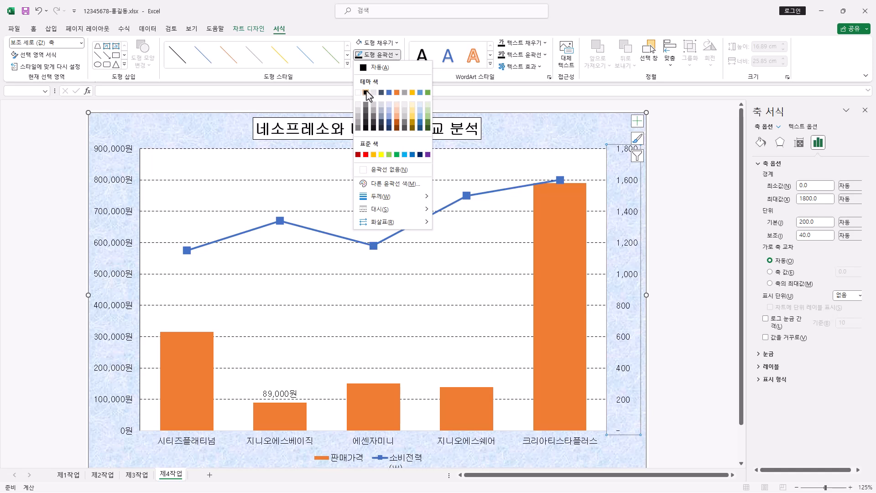
pyautogui.click(366, 93)
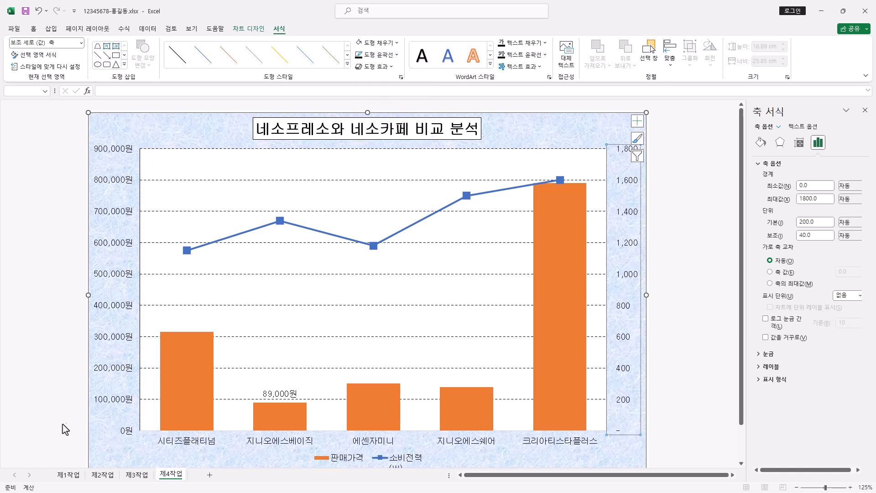
pyautogui.click(191, 445)
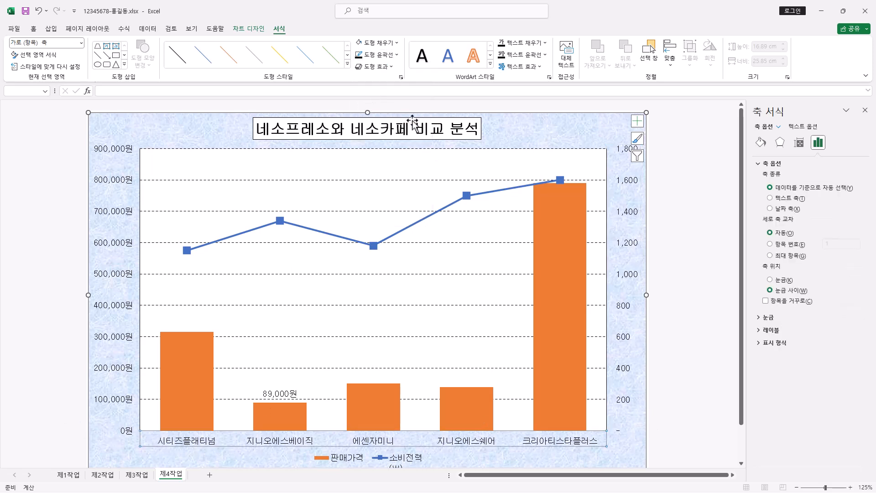
pyautogui.click(396, 55)
pyautogui.click(364, 93)
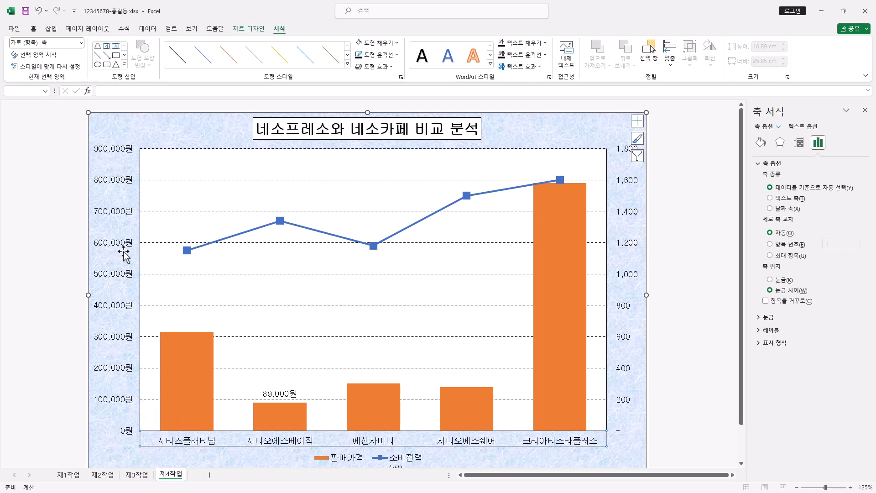
pyautogui.click(40, 313)
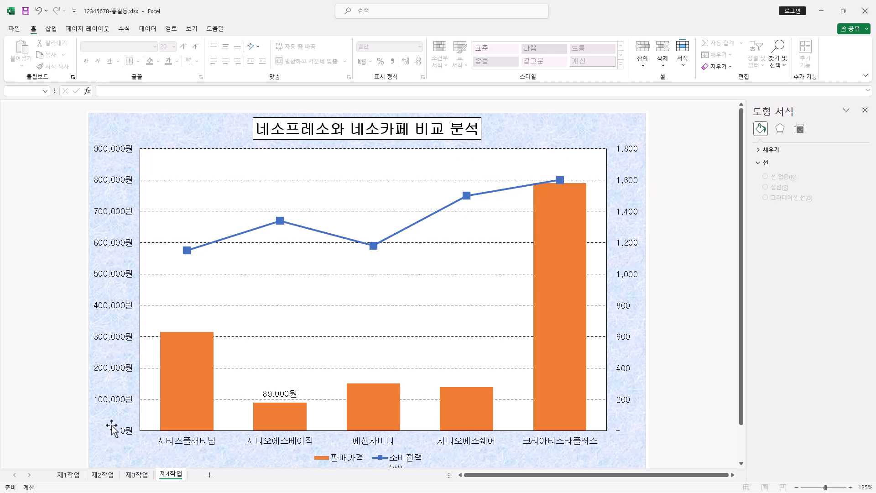
# Set the primary vertical axis number format to 회계 with the currency symbol 없음
pyautogui.click(123, 406)
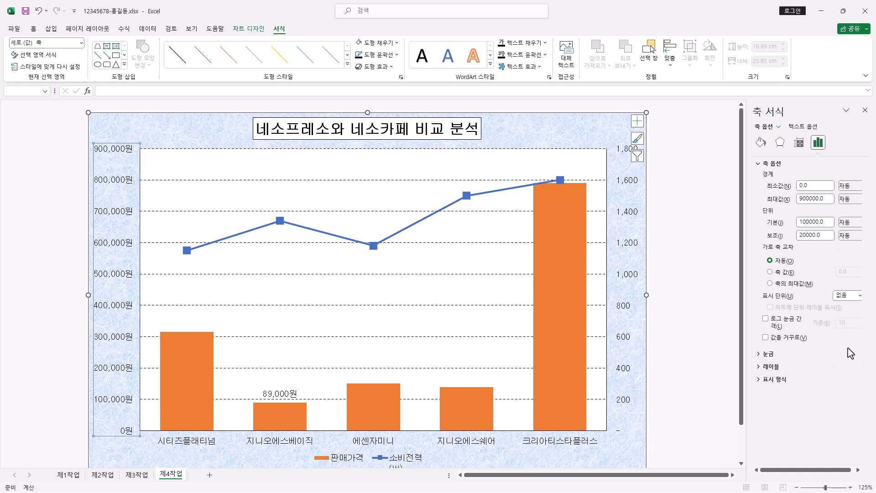
pyautogui.click(764, 380)
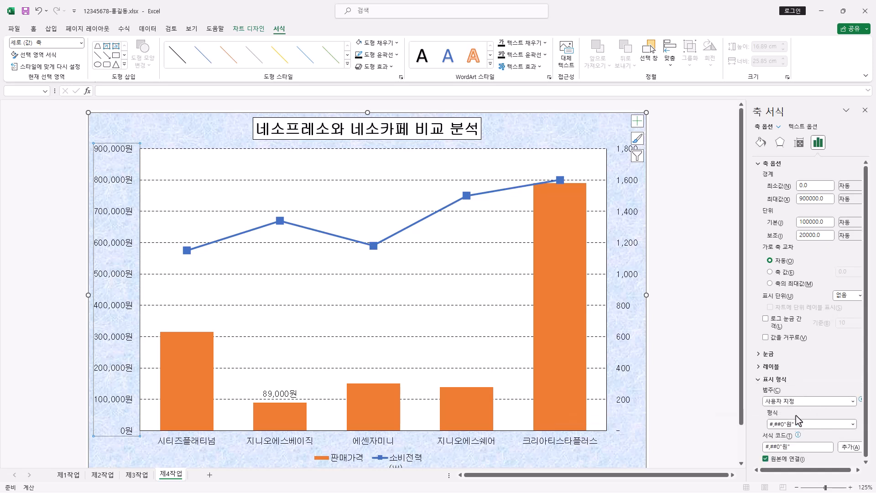
pyautogui.click(822, 406)
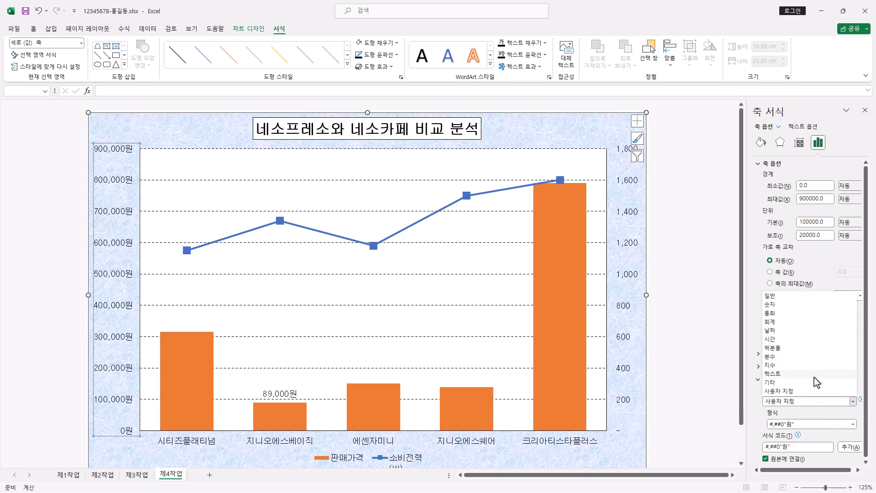
pyautogui.click(803, 324)
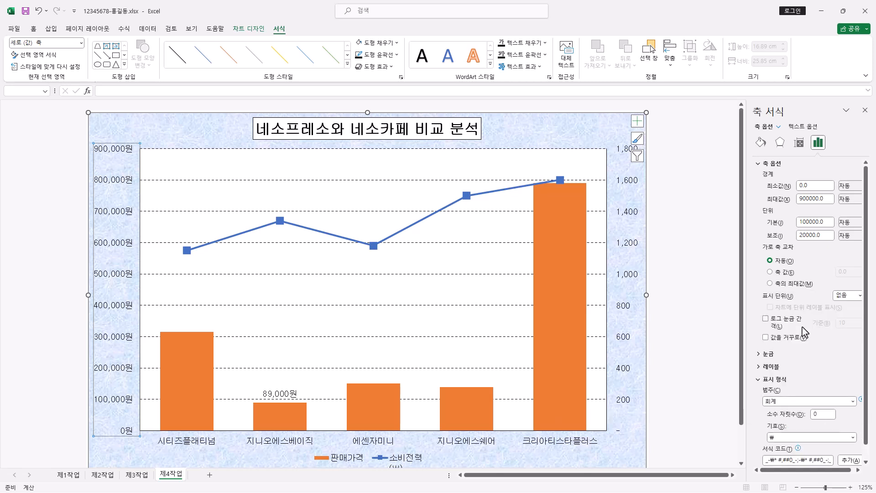
pyautogui.click(795, 440)
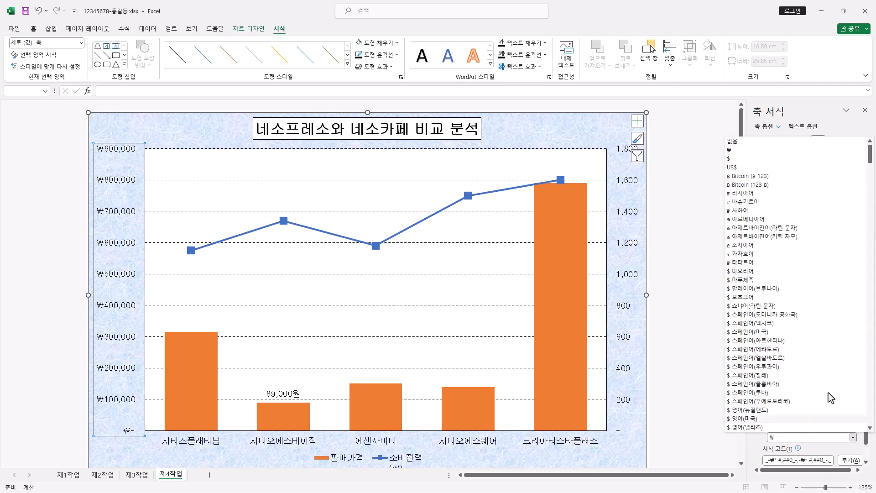
pyautogui.click(781, 143)
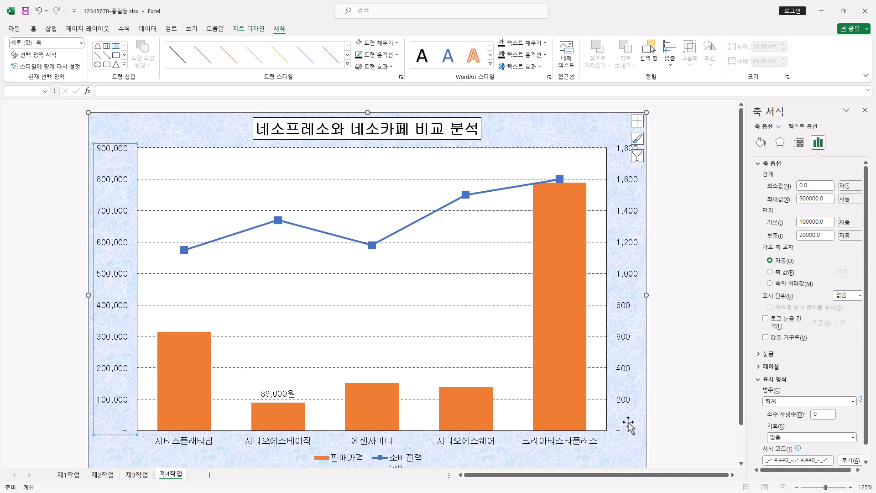
# Set the secondary vertical axis major unit to 500 and its major tick marks to 바깥쪽
pyautogui.click(626, 405)
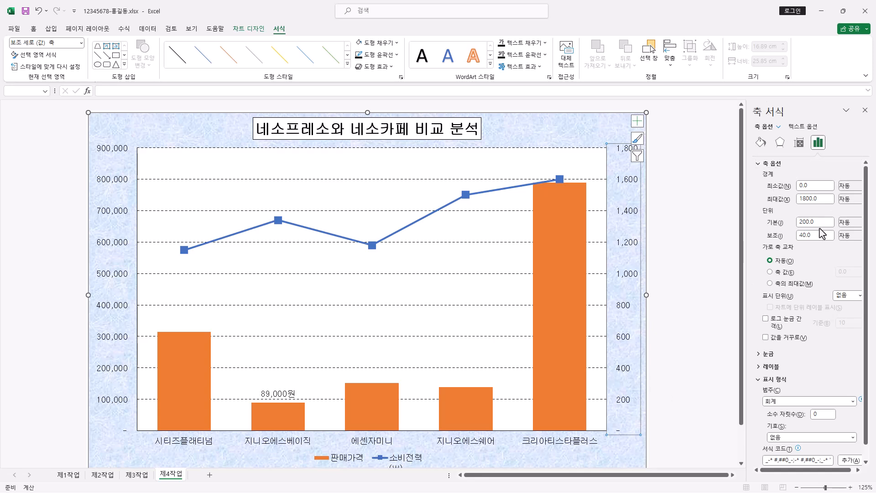
pyautogui.write('500')
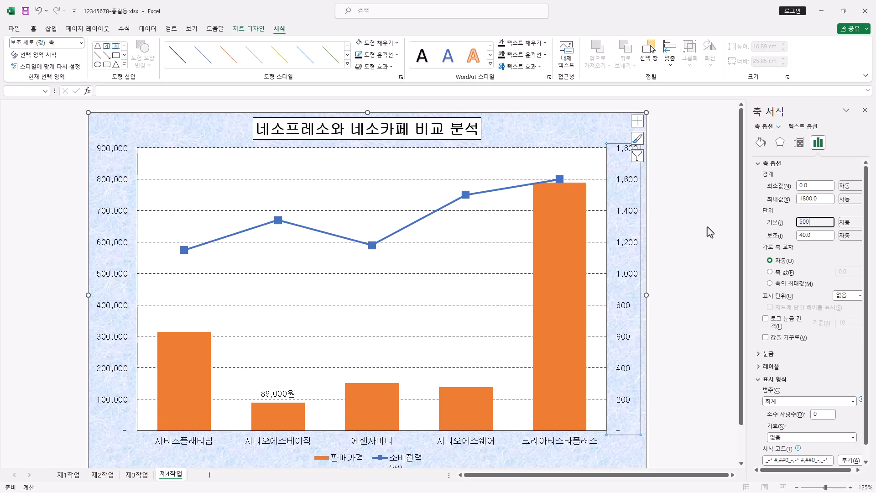
pyautogui.press('Return')
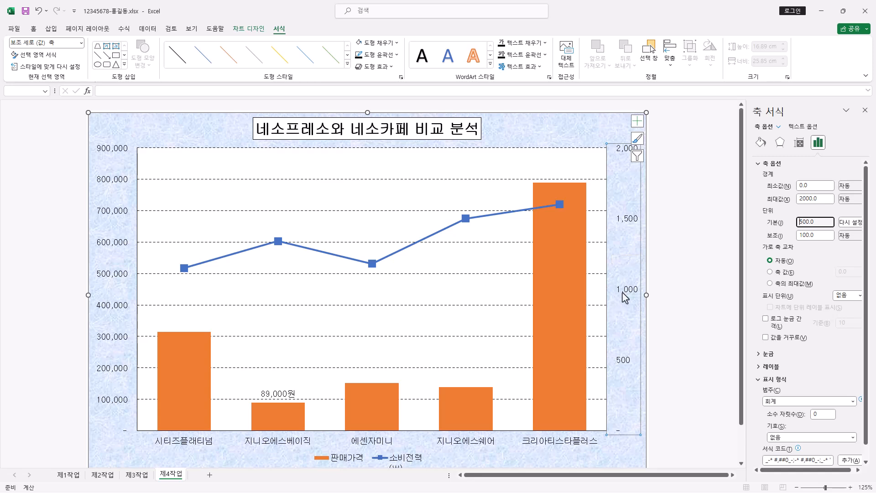
pyautogui.click(761, 355)
pyautogui.click(859, 366)
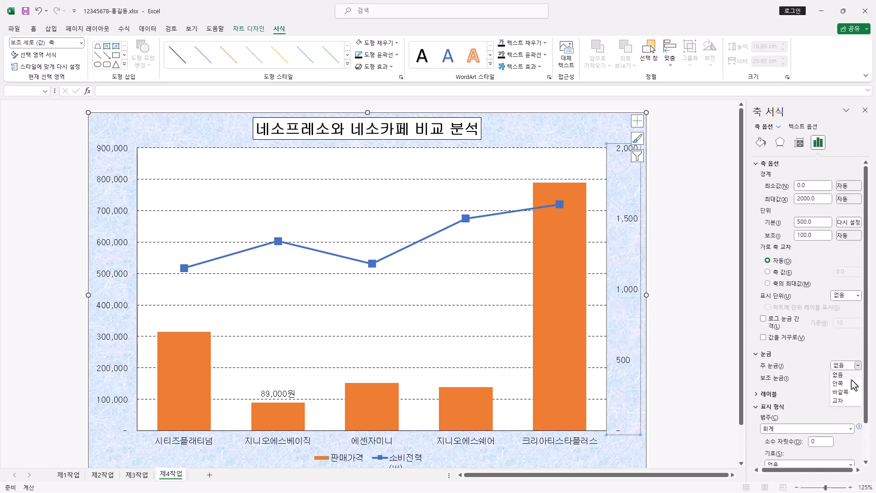
pyautogui.click(842, 393)
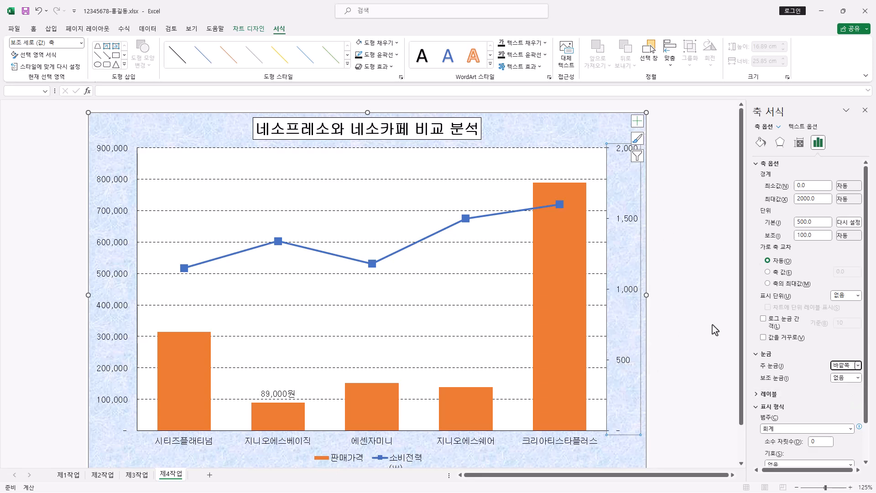
# Edit the chart's data source so the 소비전력 series name is the literal text 소비전력(W) on one line in the legend
pyautogui.scroll(-1, 532, 409)
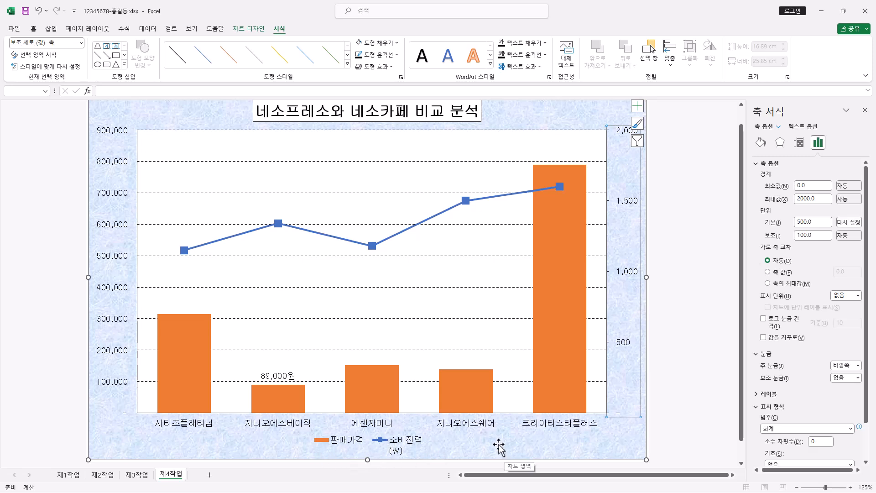
pyautogui.rightClick(400, 445)
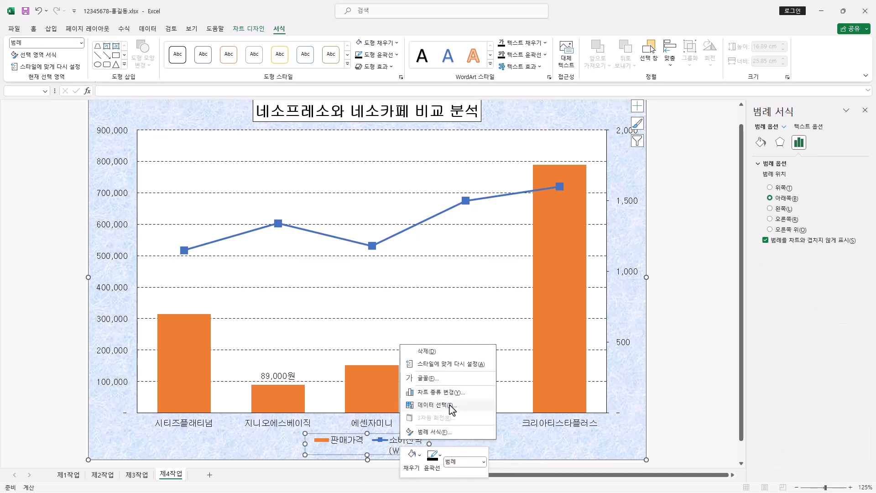
pyautogui.click(452, 406)
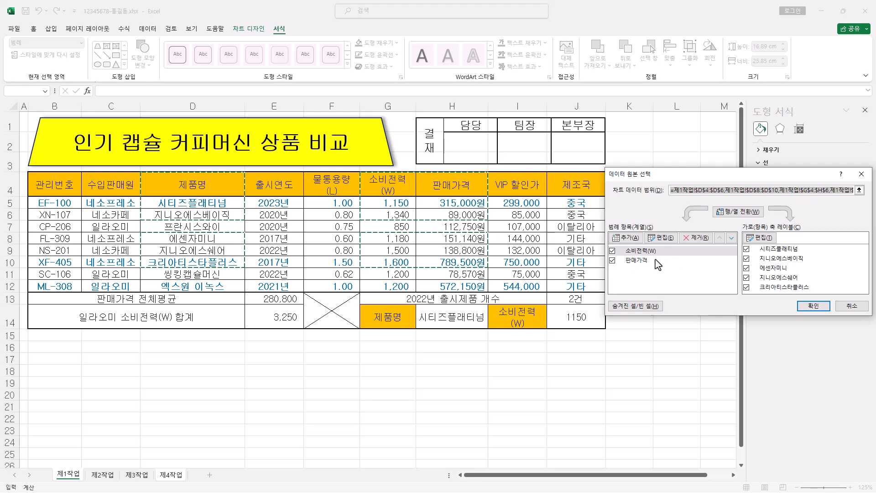
pyautogui.click(639, 250)
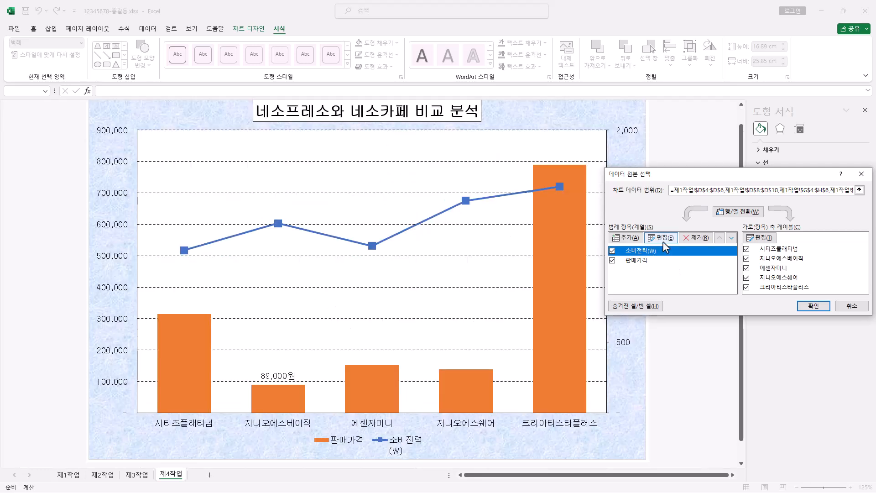
pyautogui.click(659, 238)
pyautogui.moveTo(775, 215); pyautogui.dragTo(657, 201)
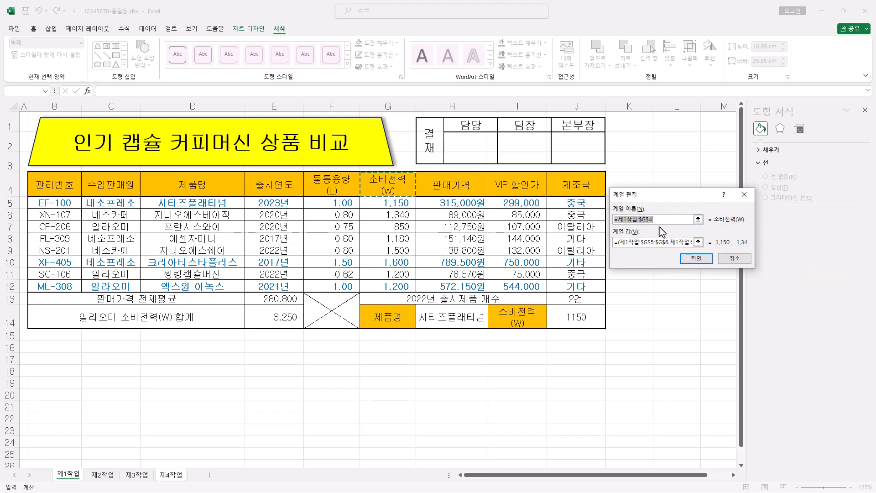
pyautogui.write('소비전력(W)')
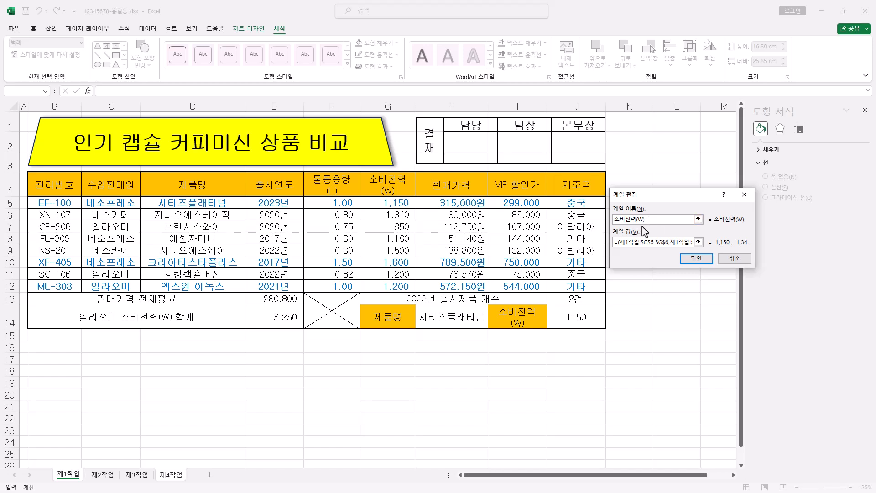
pyautogui.click(696, 258)
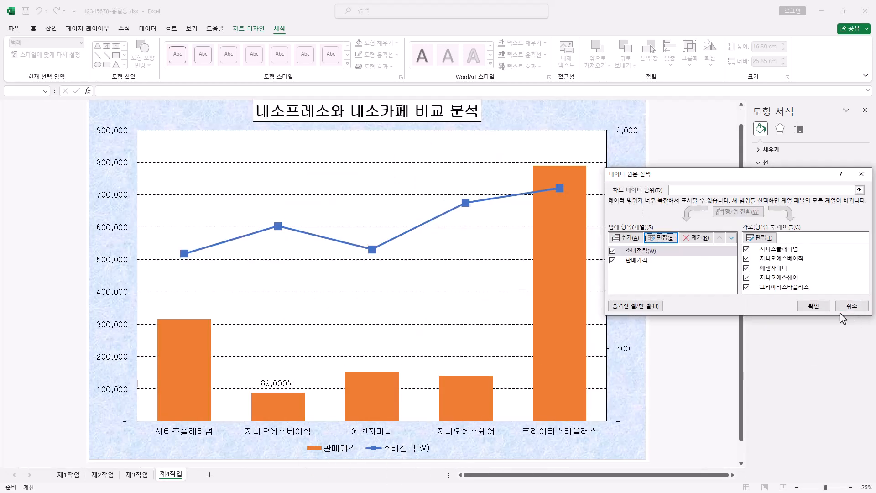
pyautogui.click(804, 306)
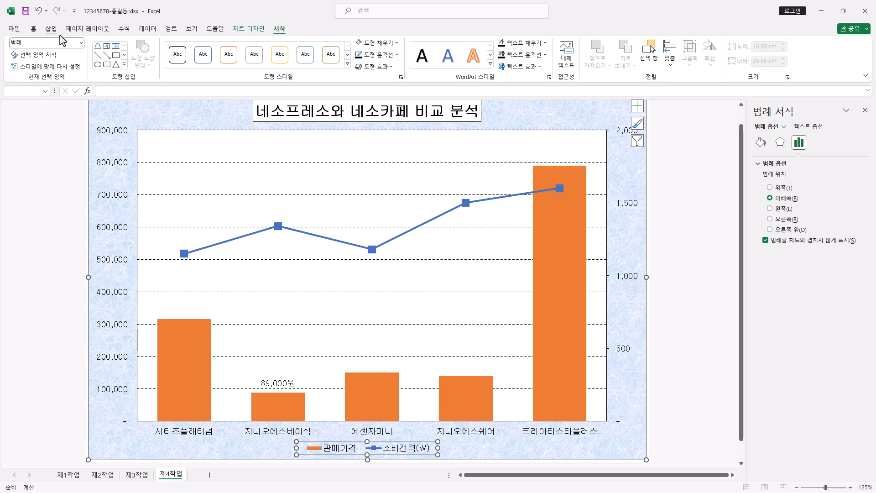
# Insert a rounded rectangular speech-bubble callout about 4.7 cm wide and 2 cm high in the chart, above the 에센자미니 column
pyautogui.click(124, 65)
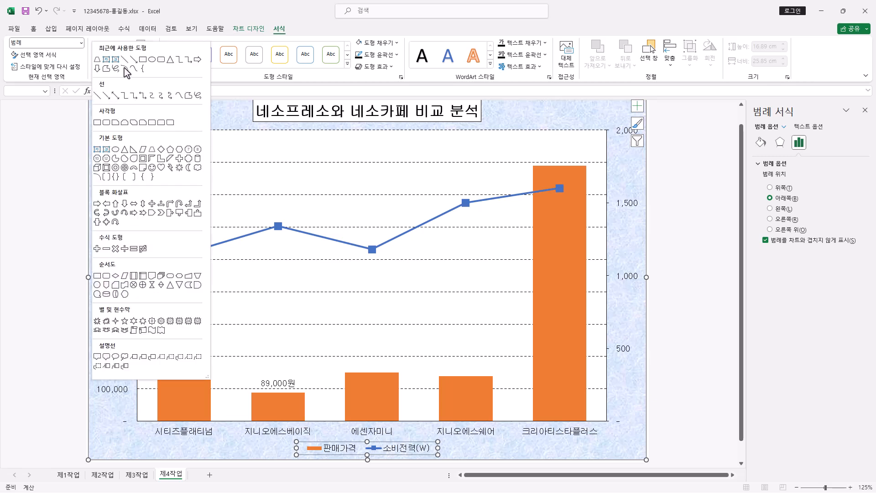
pyautogui.click(107, 357)
pyautogui.moveTo(332, 280)
pyautogui.mouseDown()
pyautogui.moveTo(434, 325)
pyautogui.moveTo(410, 325)
pyautogui.moveTo(414, 336)
pyautogui.mouseUp()
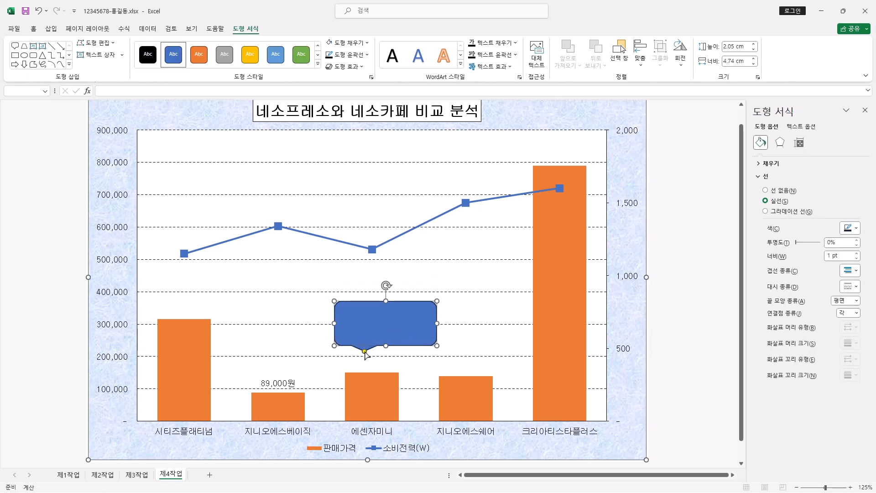